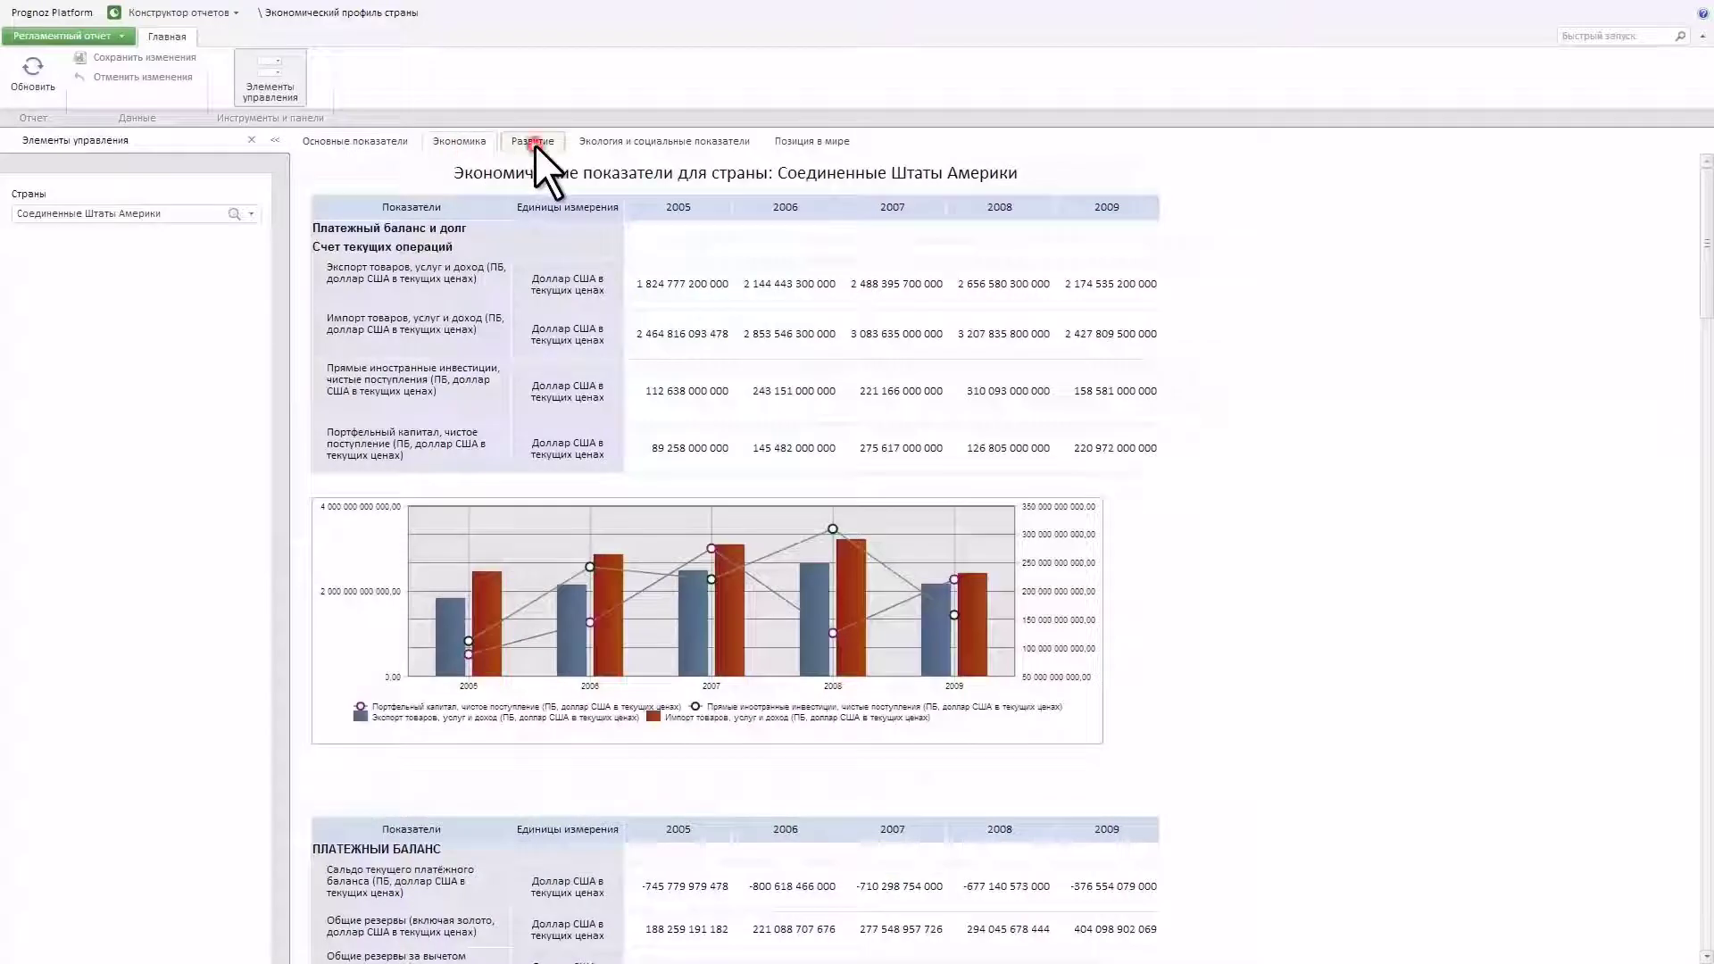
Review the country profile sheets for Соединенные Штаты Америки, from Развитие through Позиция в мире, and return to Основные показатели
left_click(534, 145)
left_click(614, 145)
left_click(382, 141)
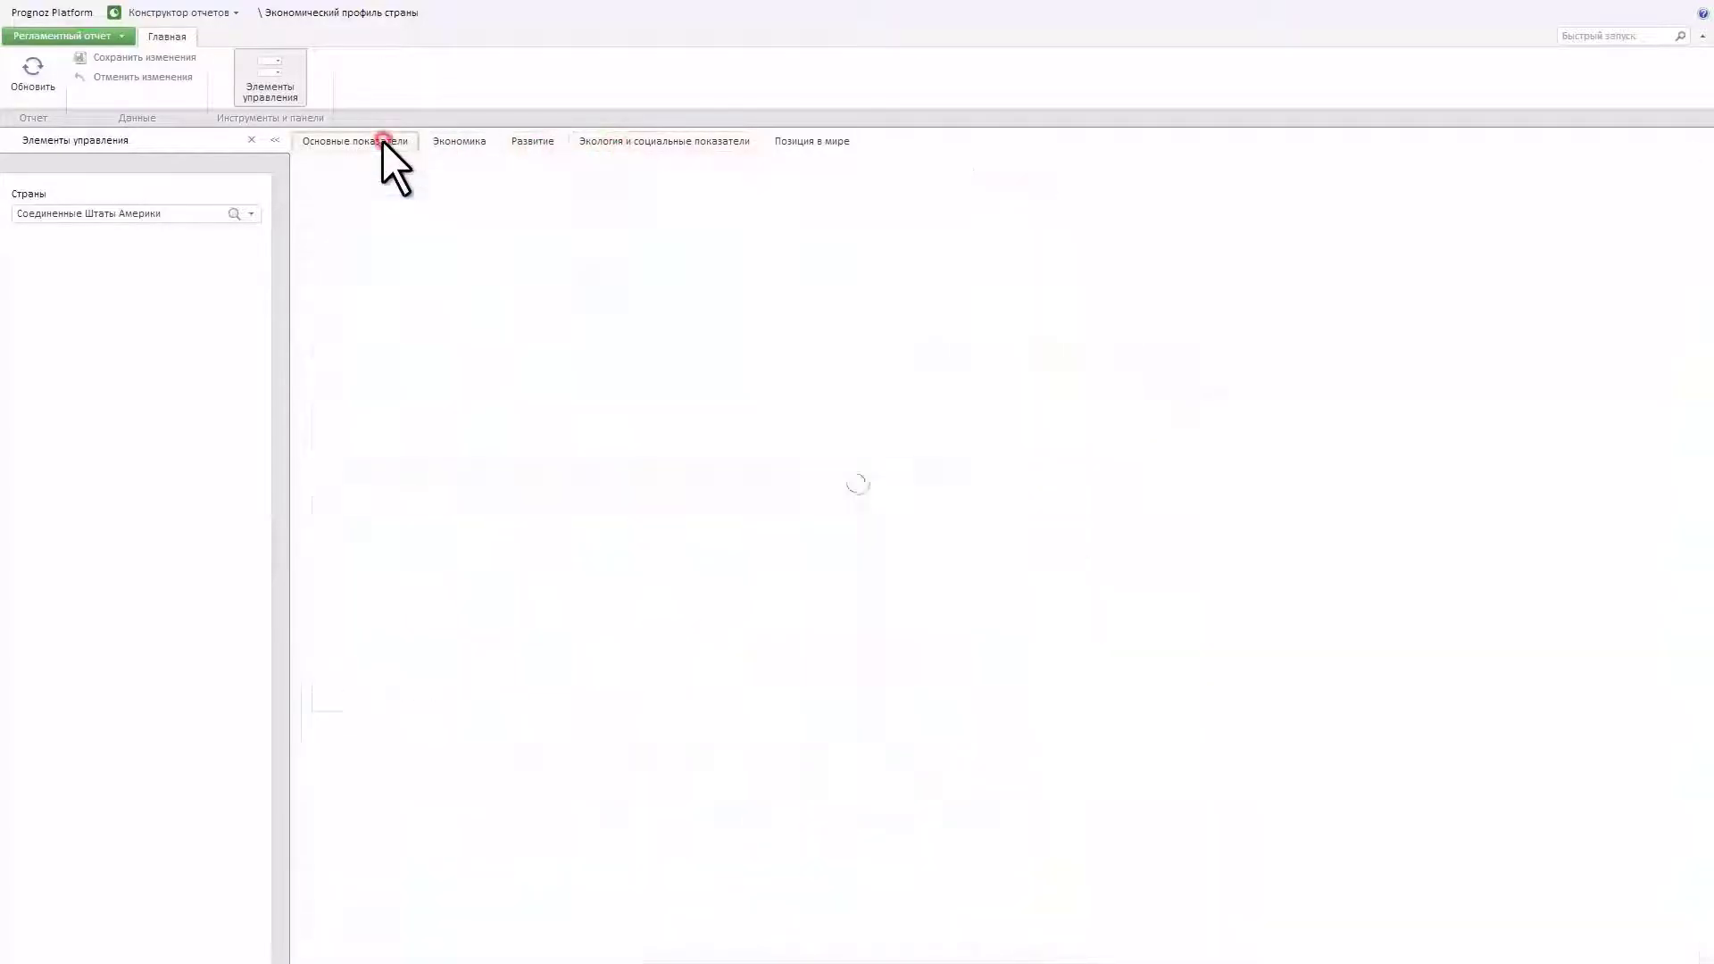
left_click(366, 446)
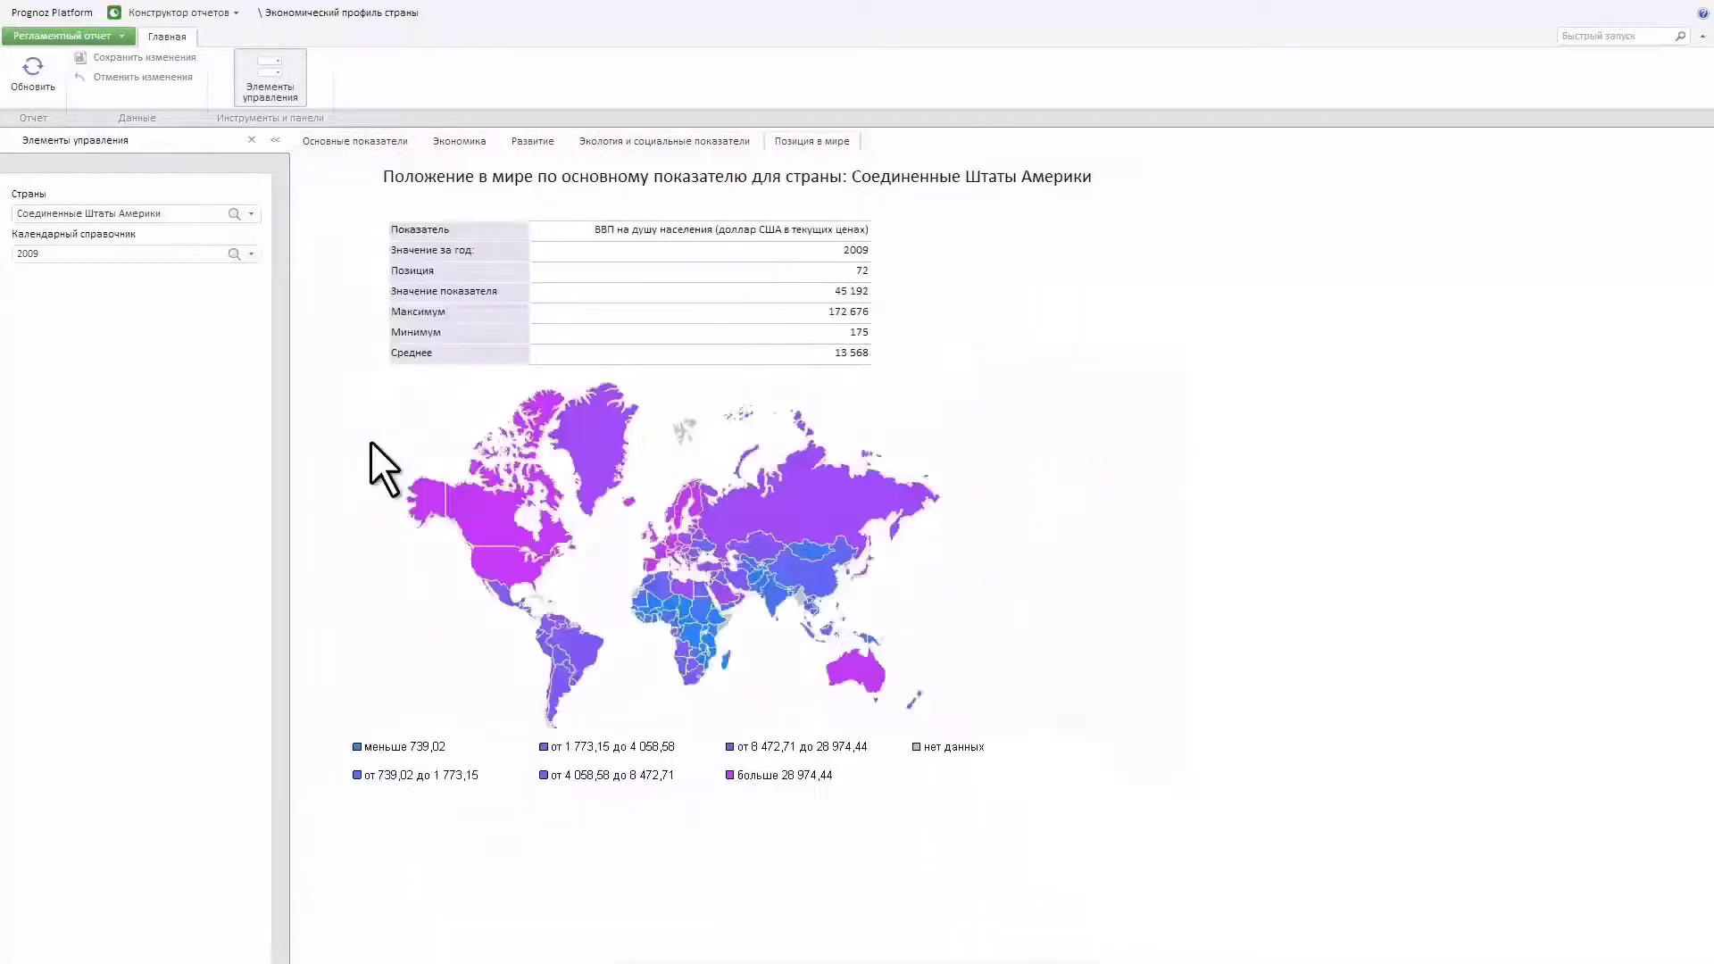
left_click(345, 148)
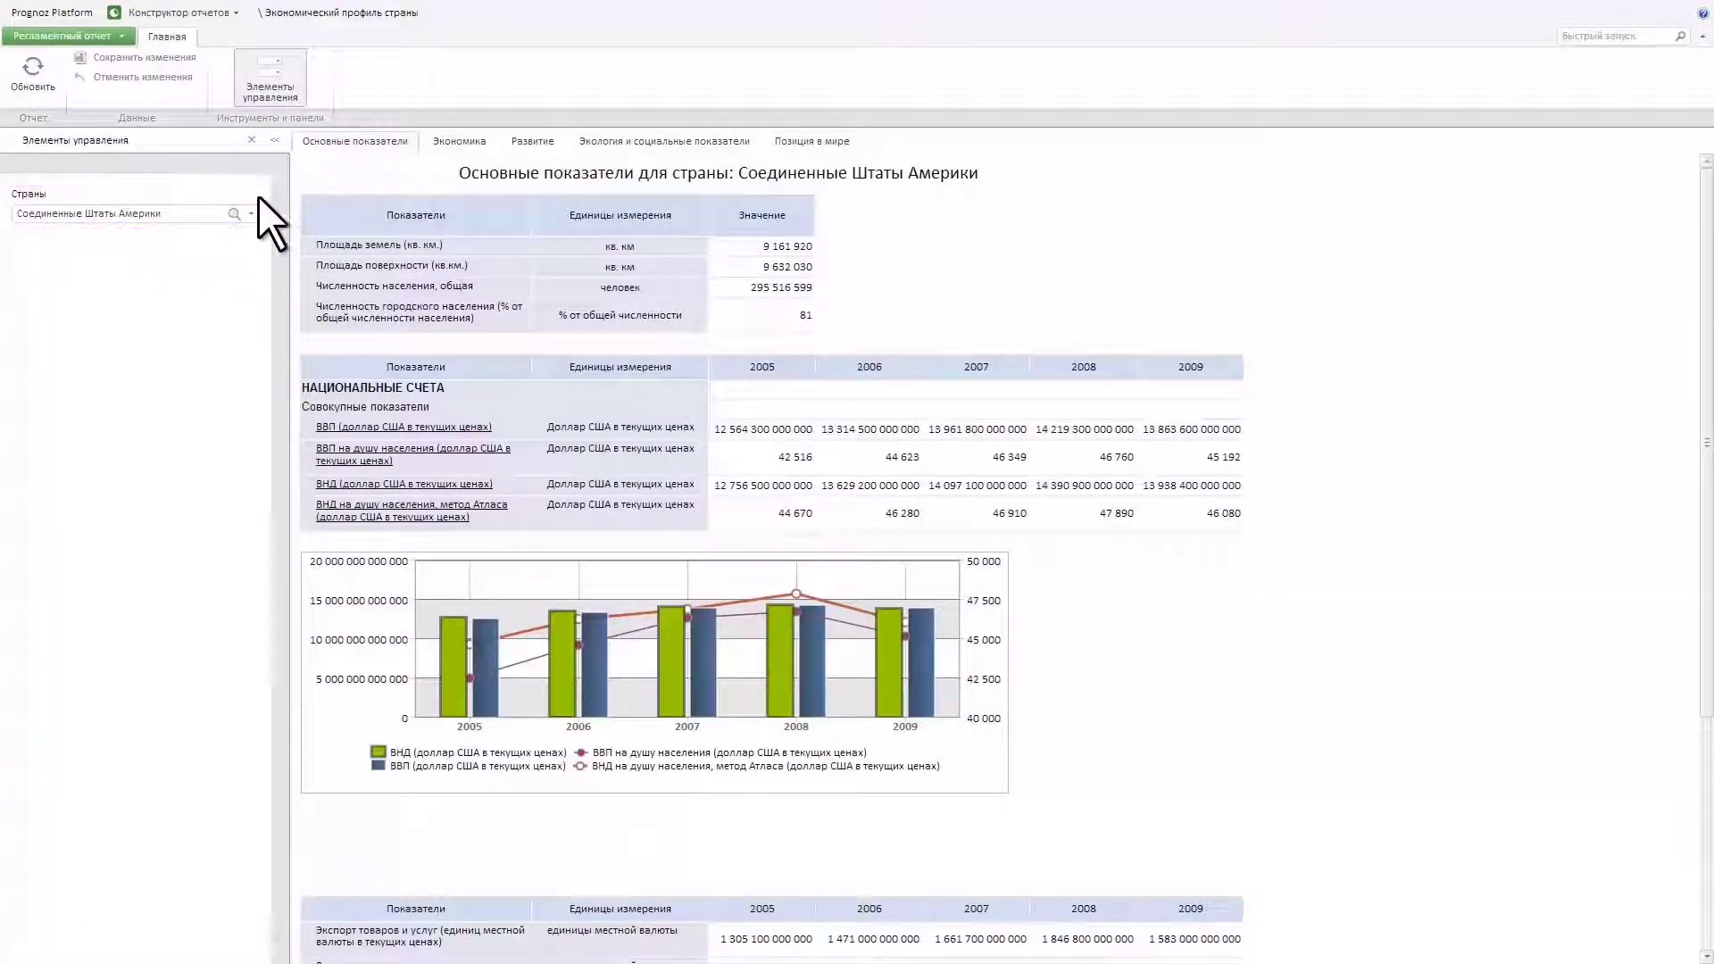
Search the Страны parameter for Китай and select it as the report's country
left_click(233, 213)
type("Китай")
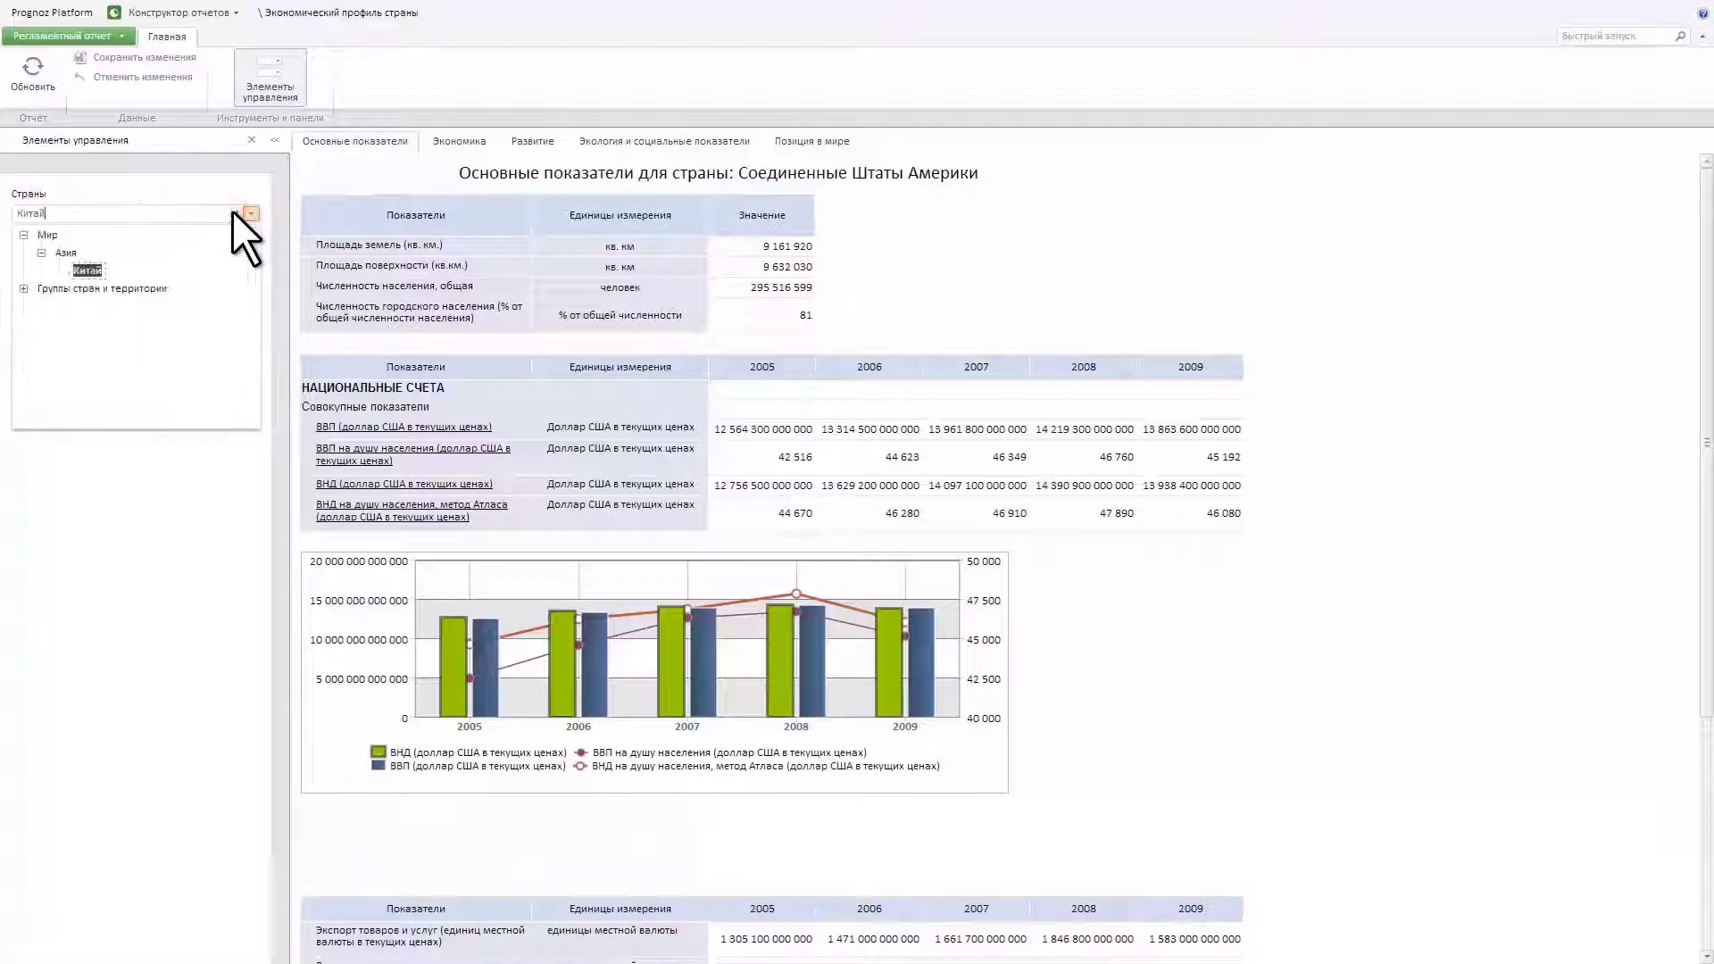
left_click(94, 271)
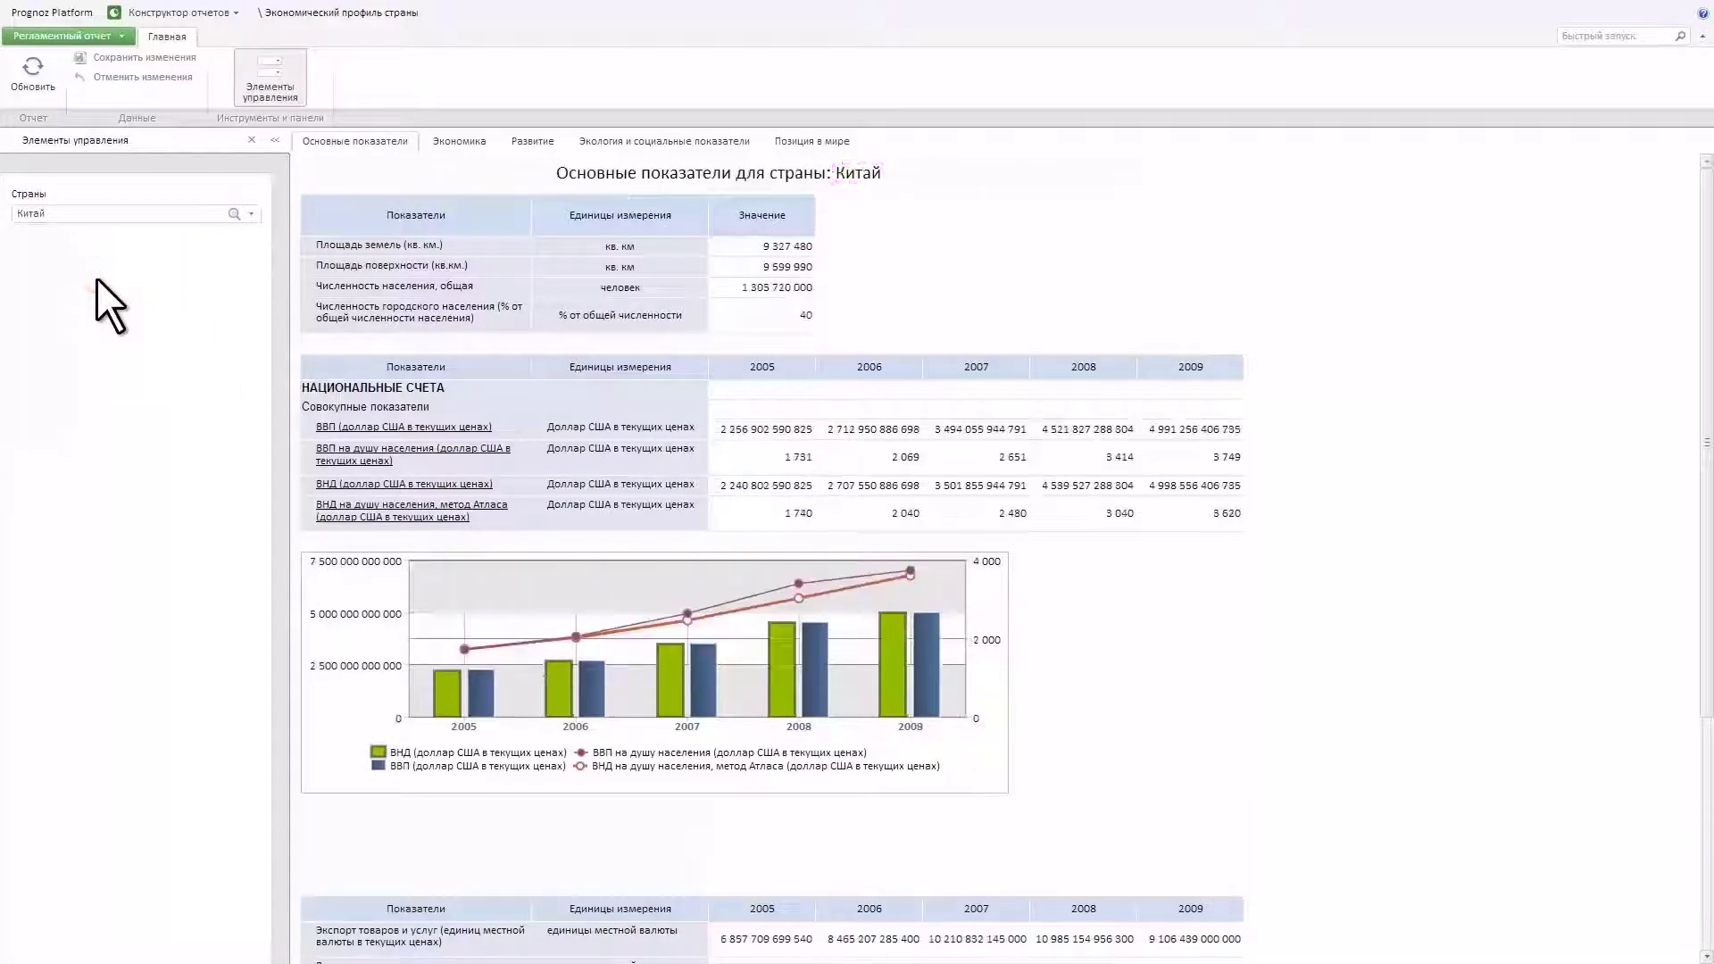
Review the Экономика, Развитие, and Экология и социальные показатели sheets for Китай
left_click(460, 143)
left_click(544, 147)
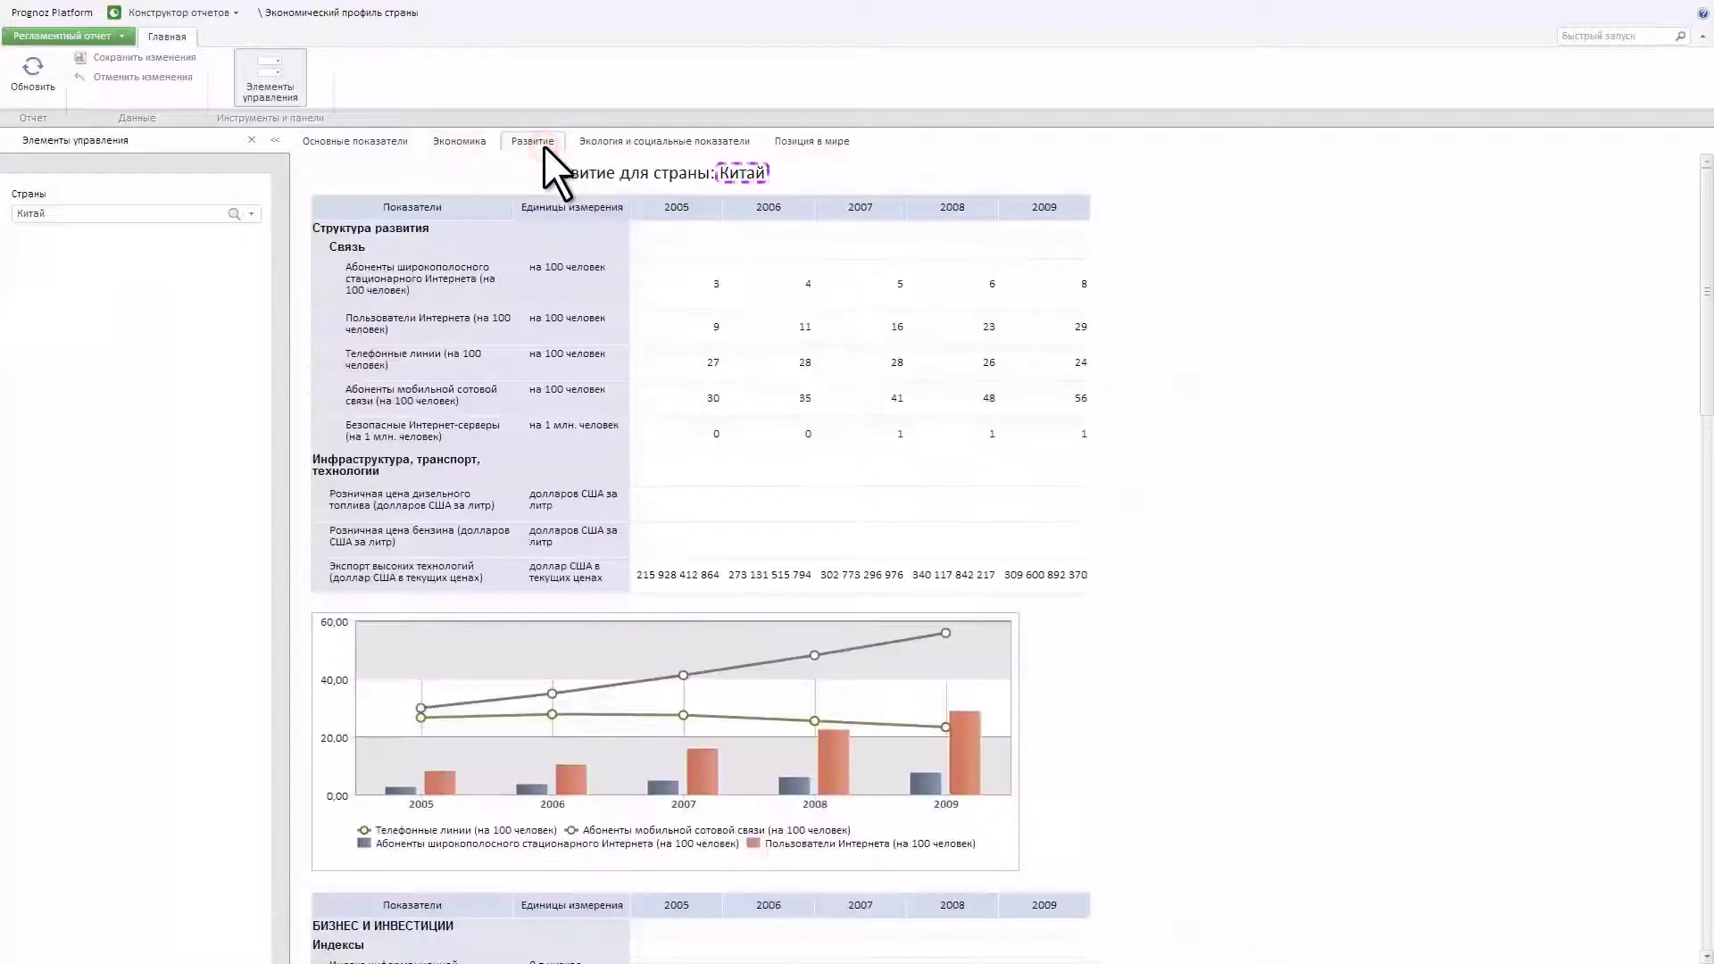
left_click(608, 142)
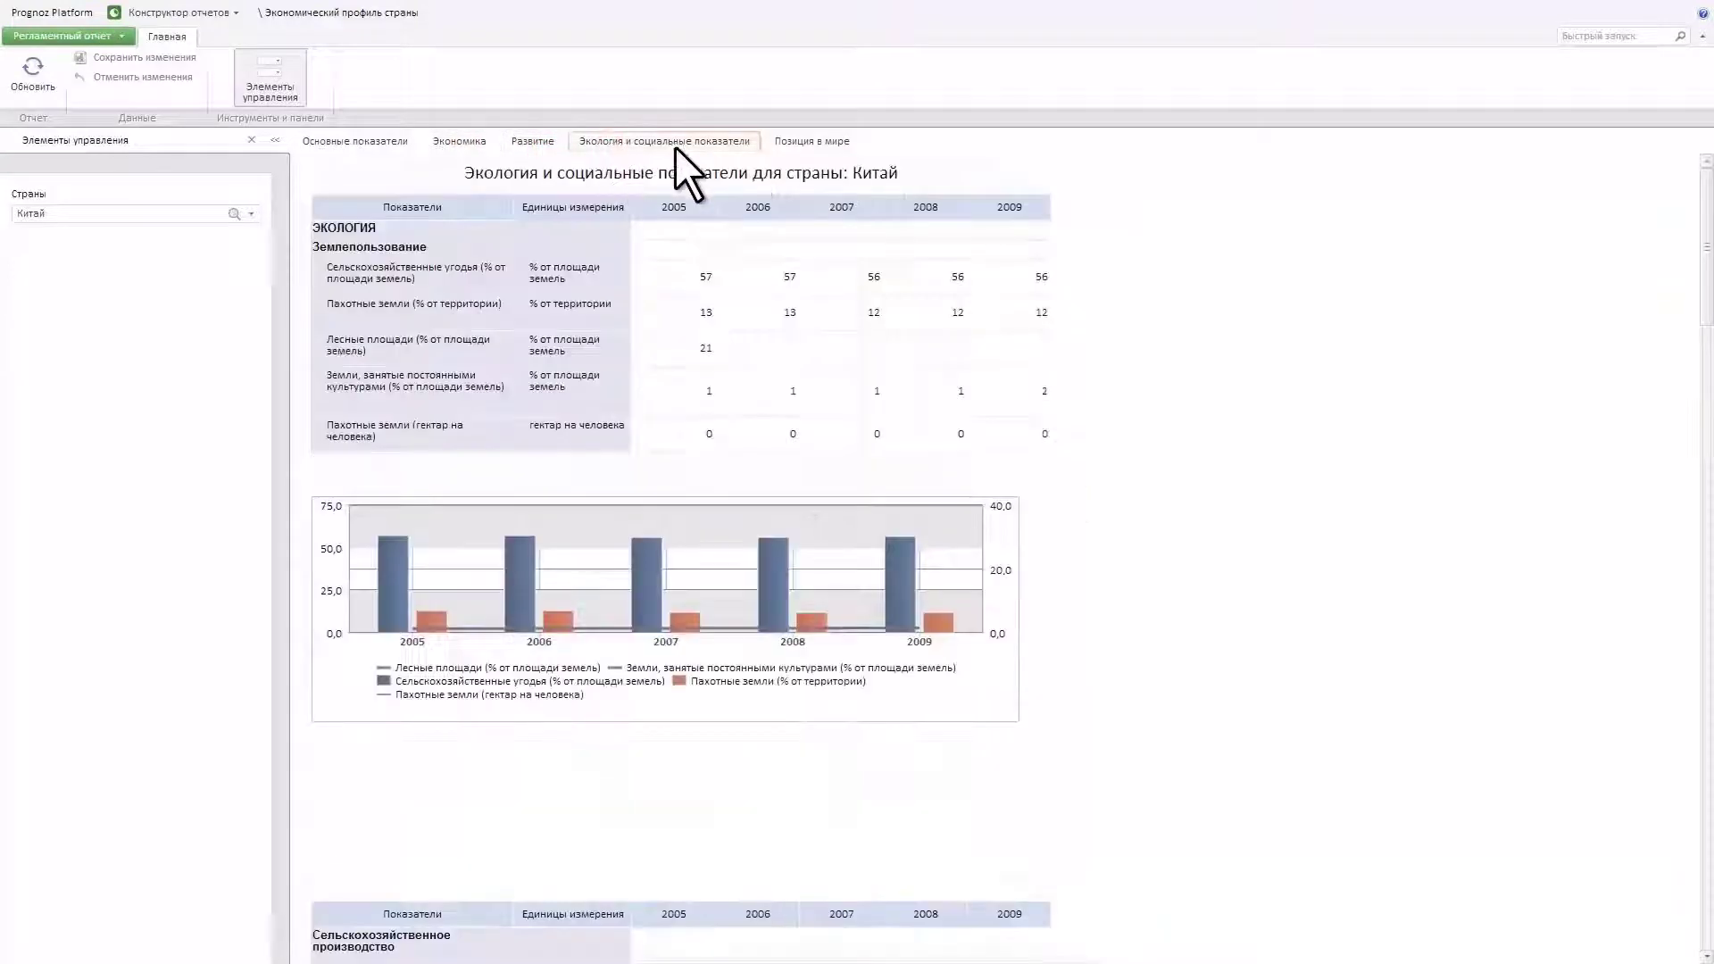
Show the Позиция в мире sheet and set its Календарный справочник parameter to 2005
left_click(785, 145)
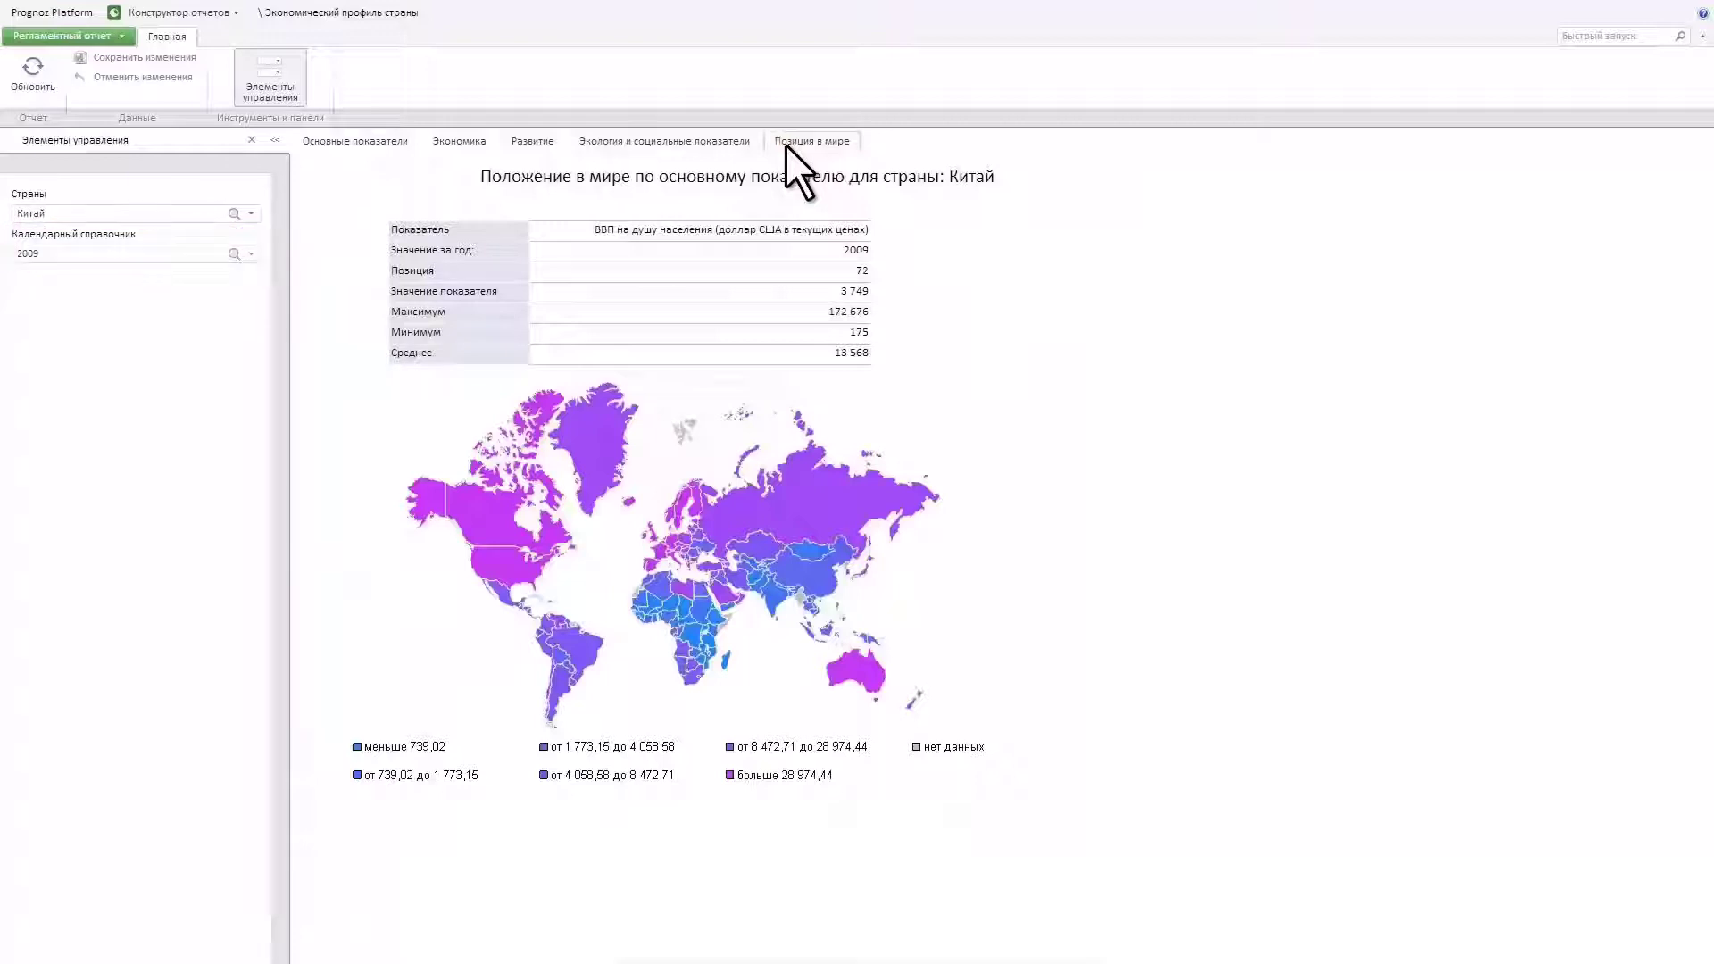
left_click(251, 254)
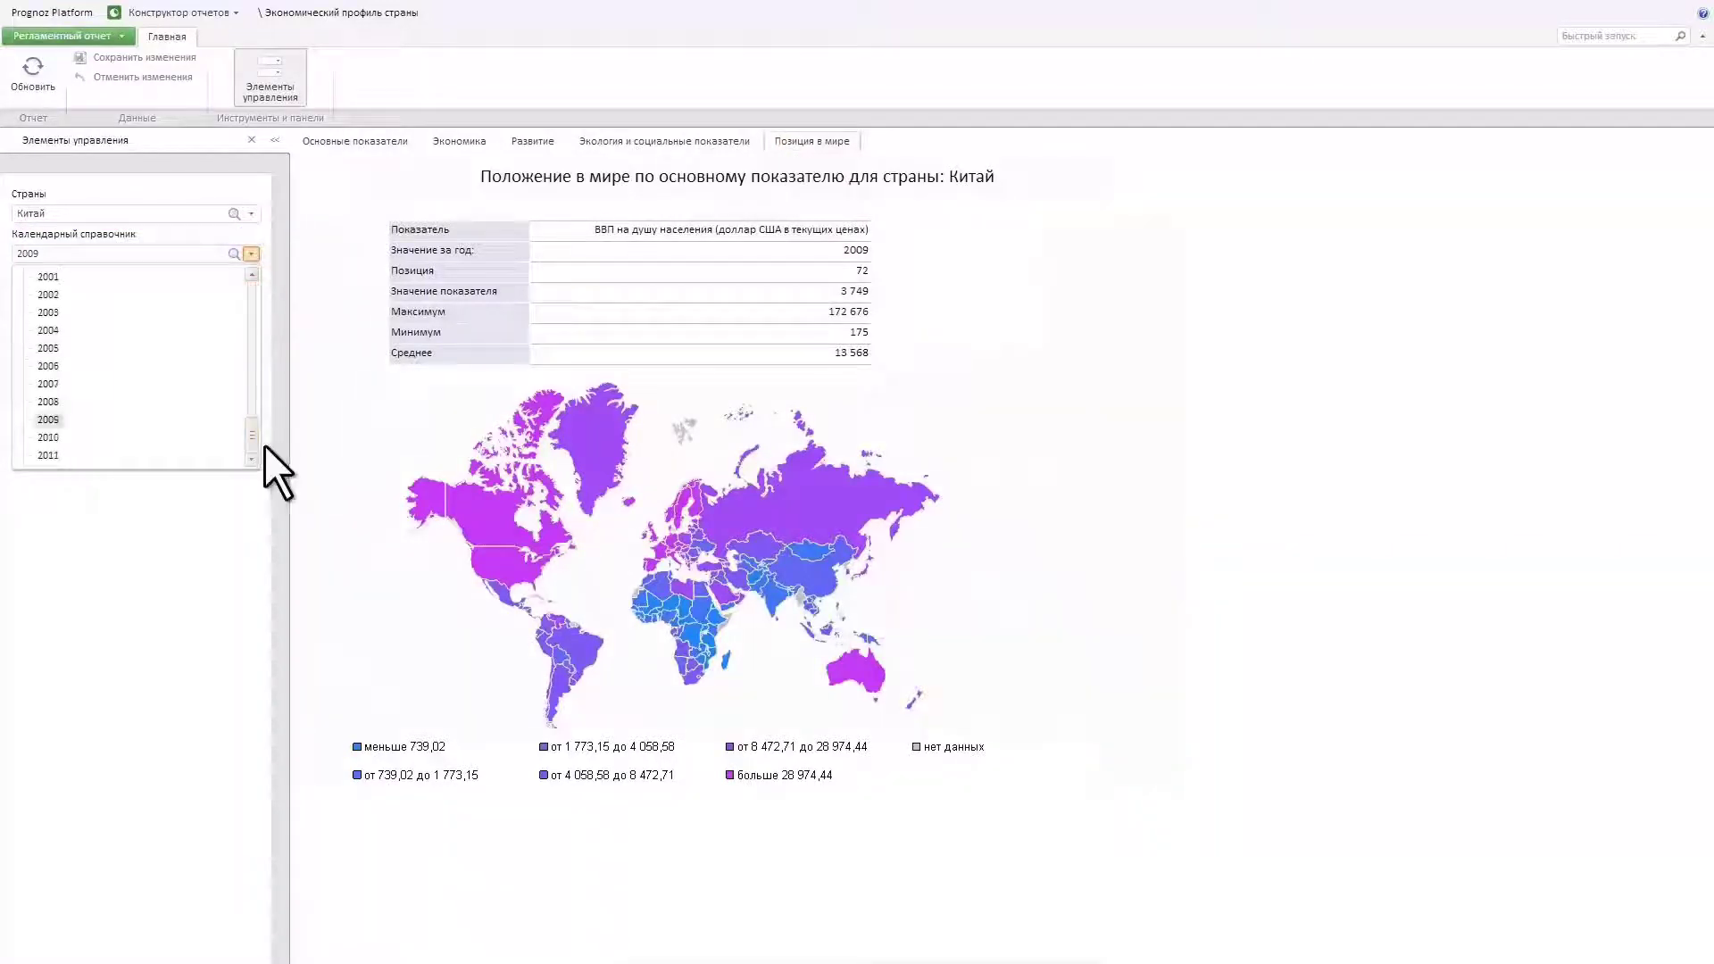
left_click(56, 349)
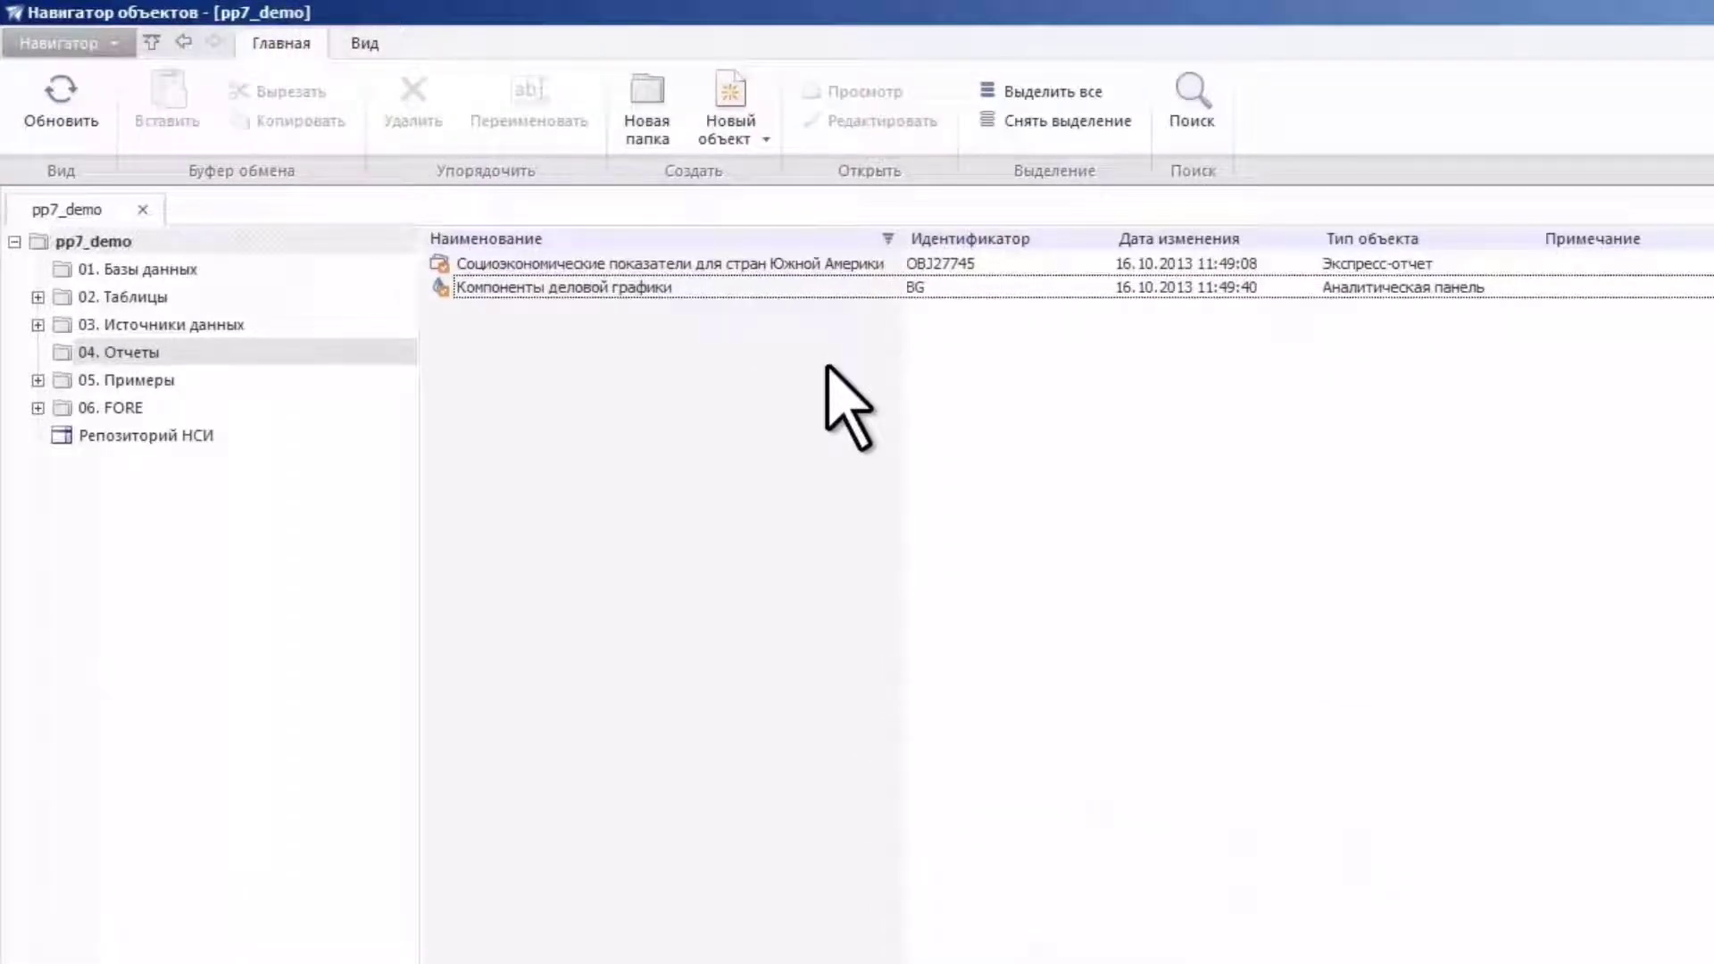
Create a new Регламентный отчет in the 04. Отчеты folder and hide the Регламентный отчёт pane
left_click(741, 112)
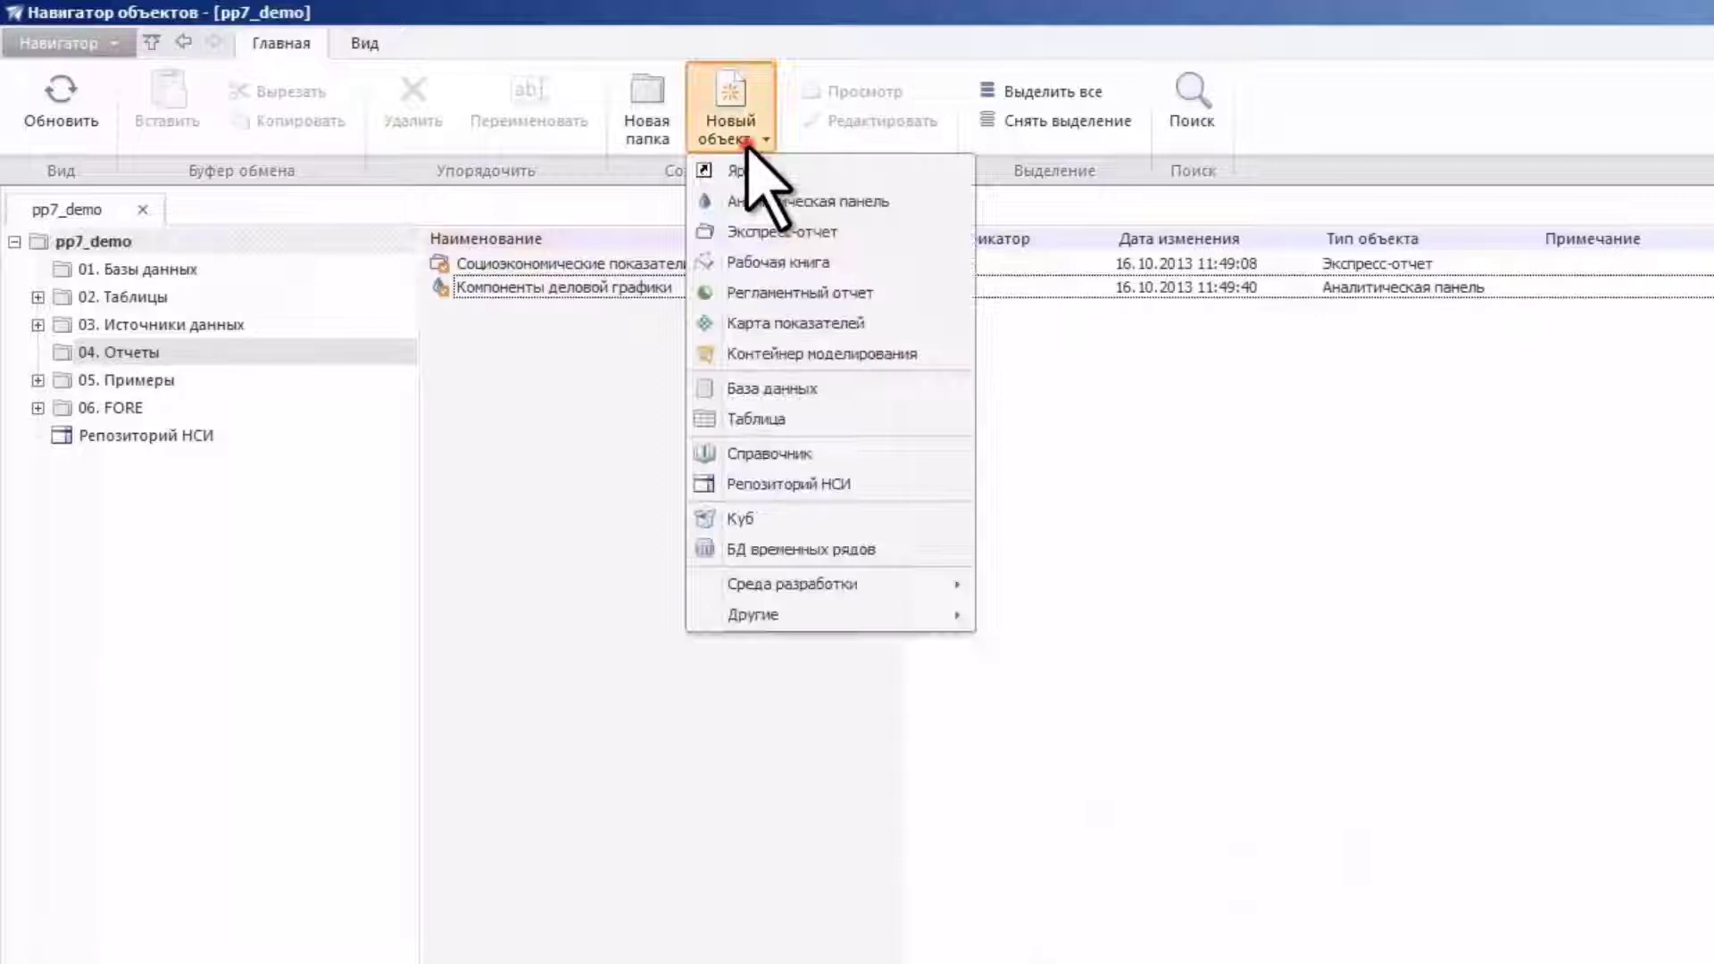
left_click(745, 287)
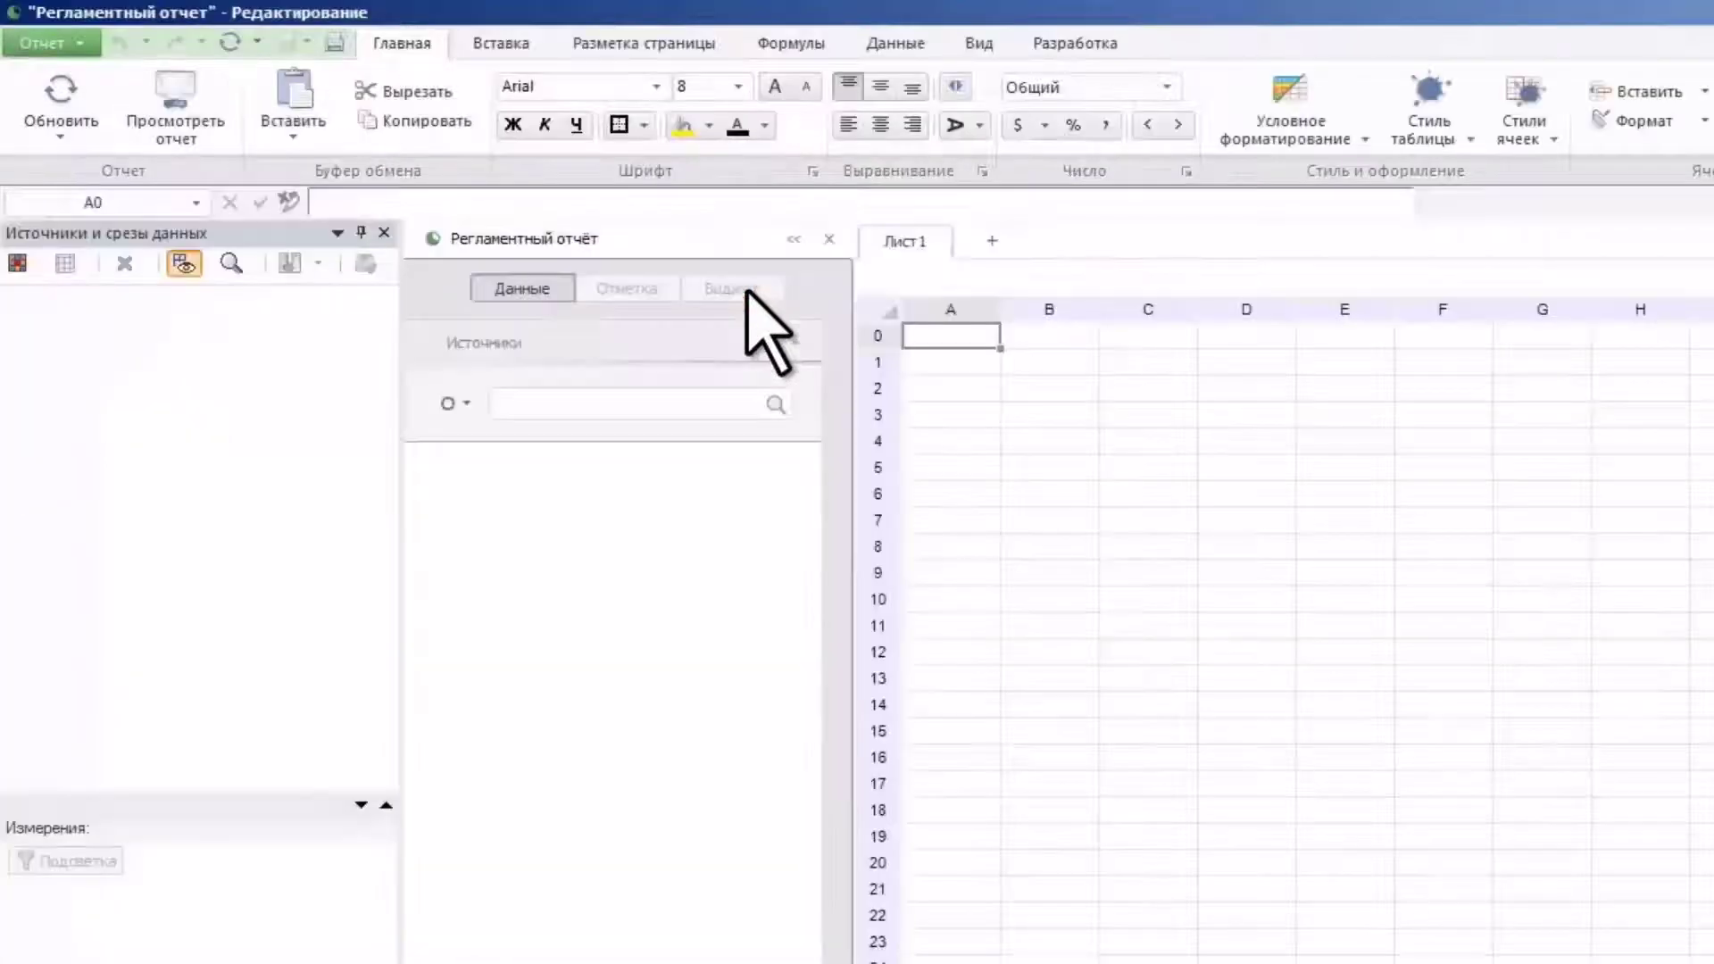
left_click(824, 240)
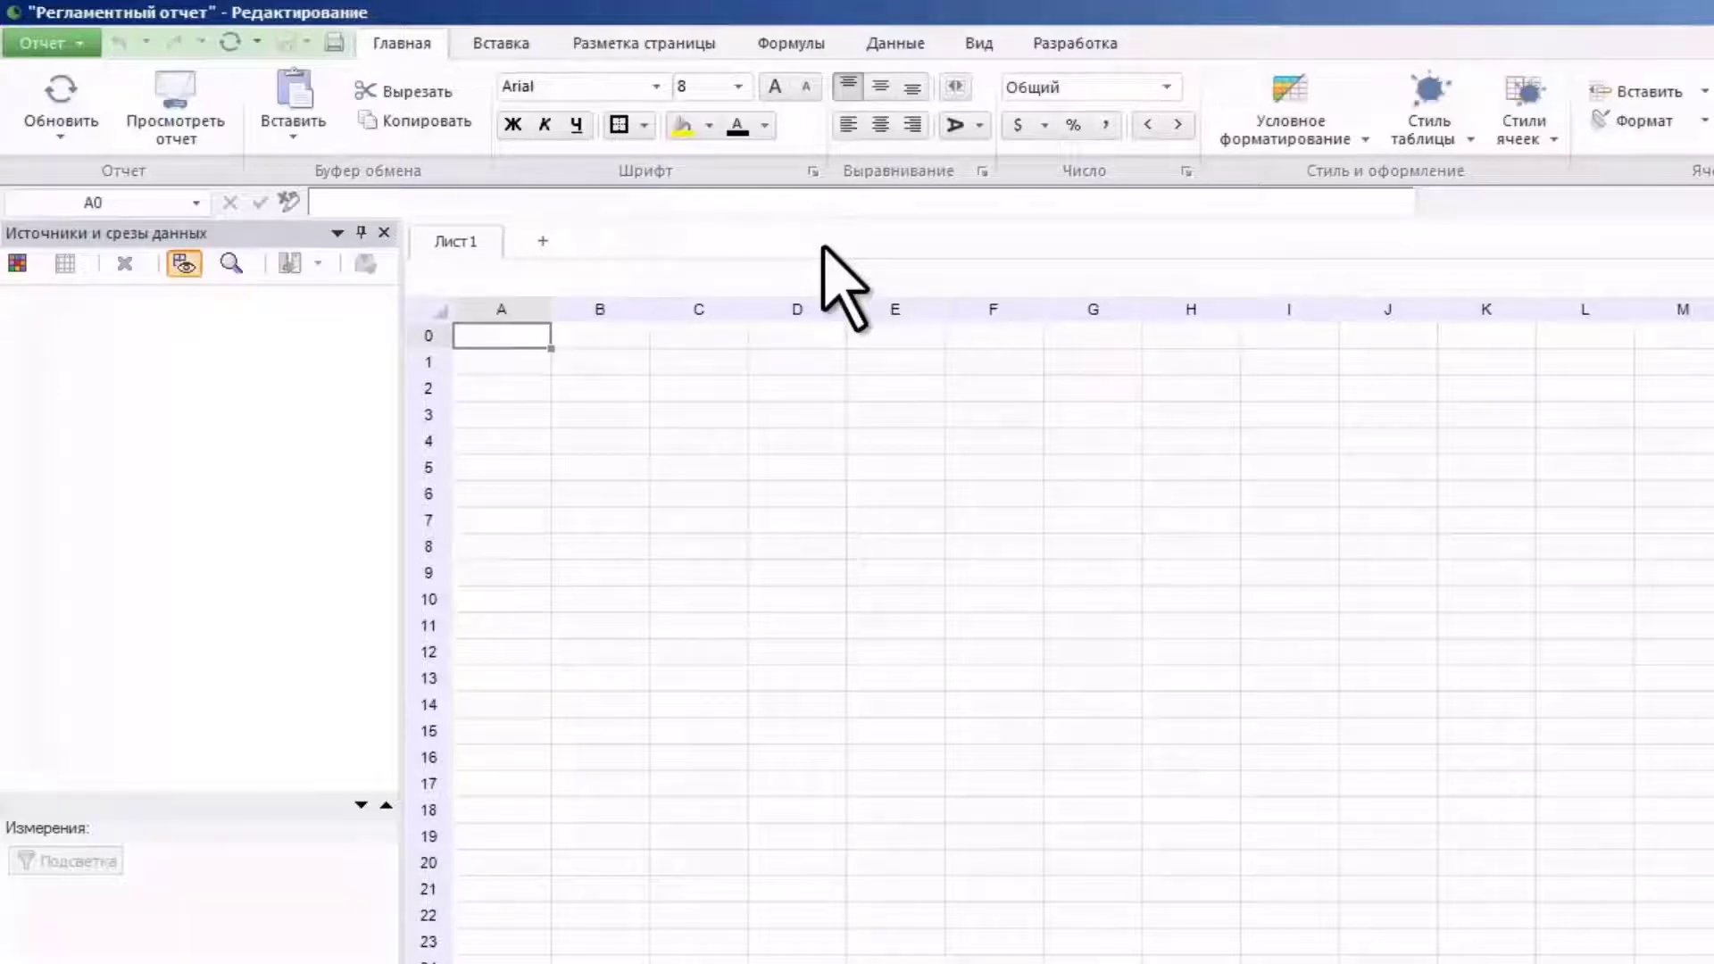
Add Куб World Bank from 03. Источники данных as the report's data source
left_click(17, 263)
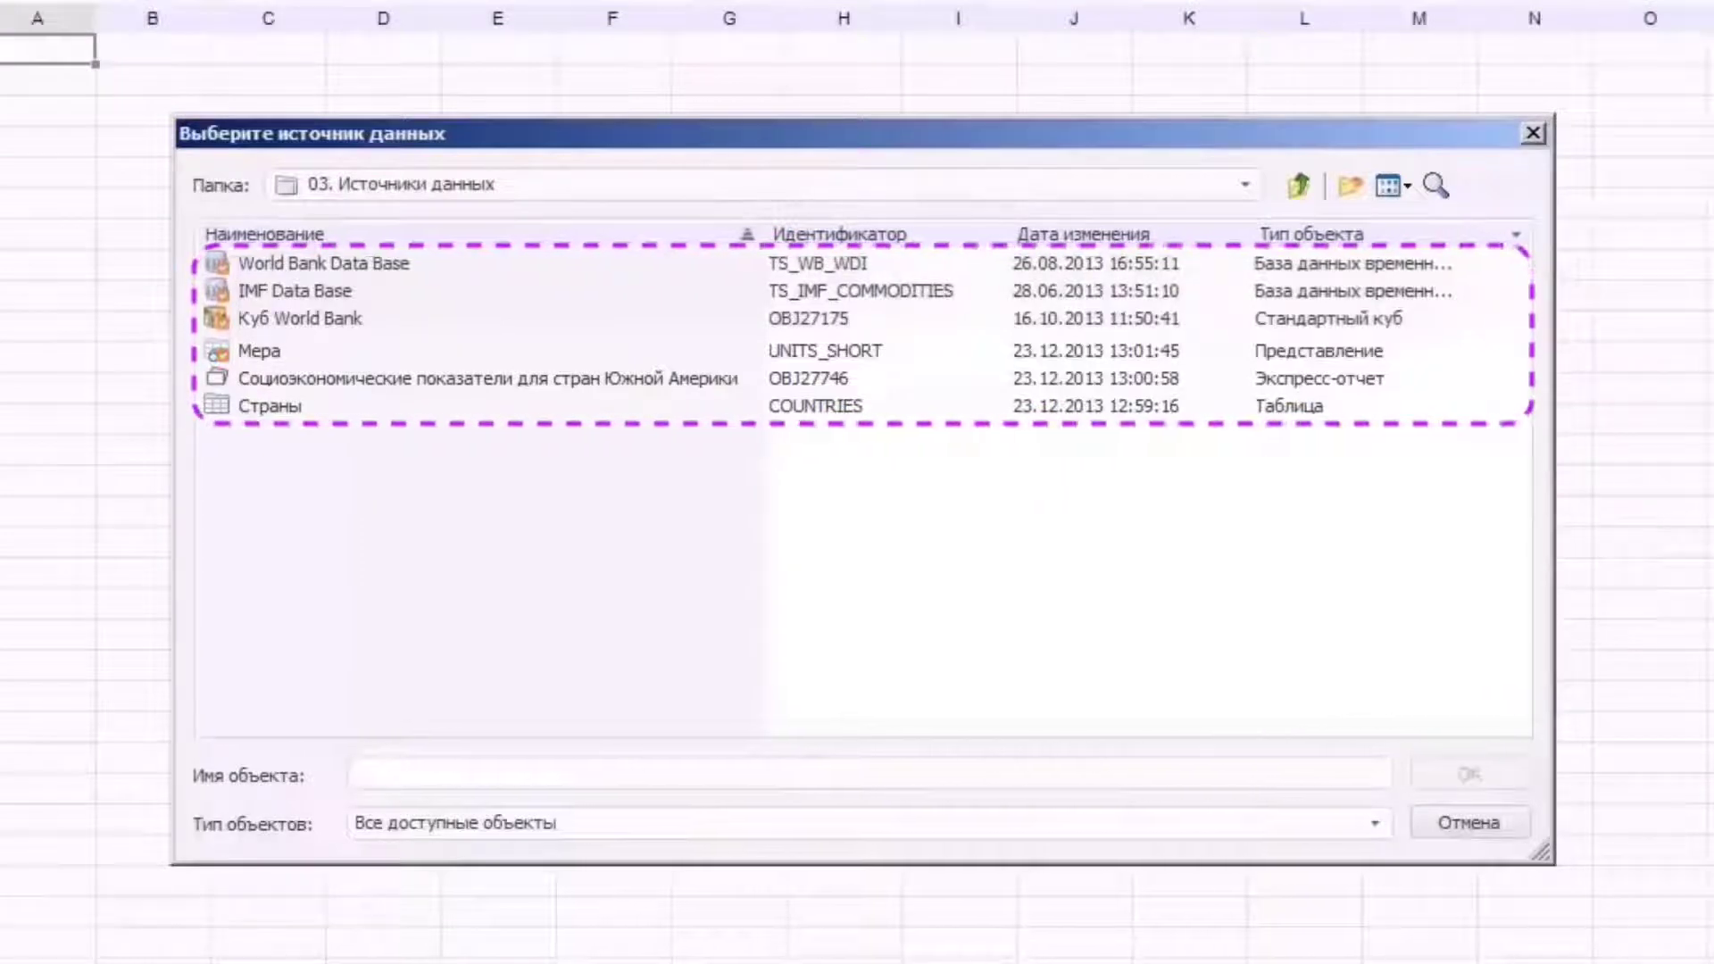
left_click(286, 318)
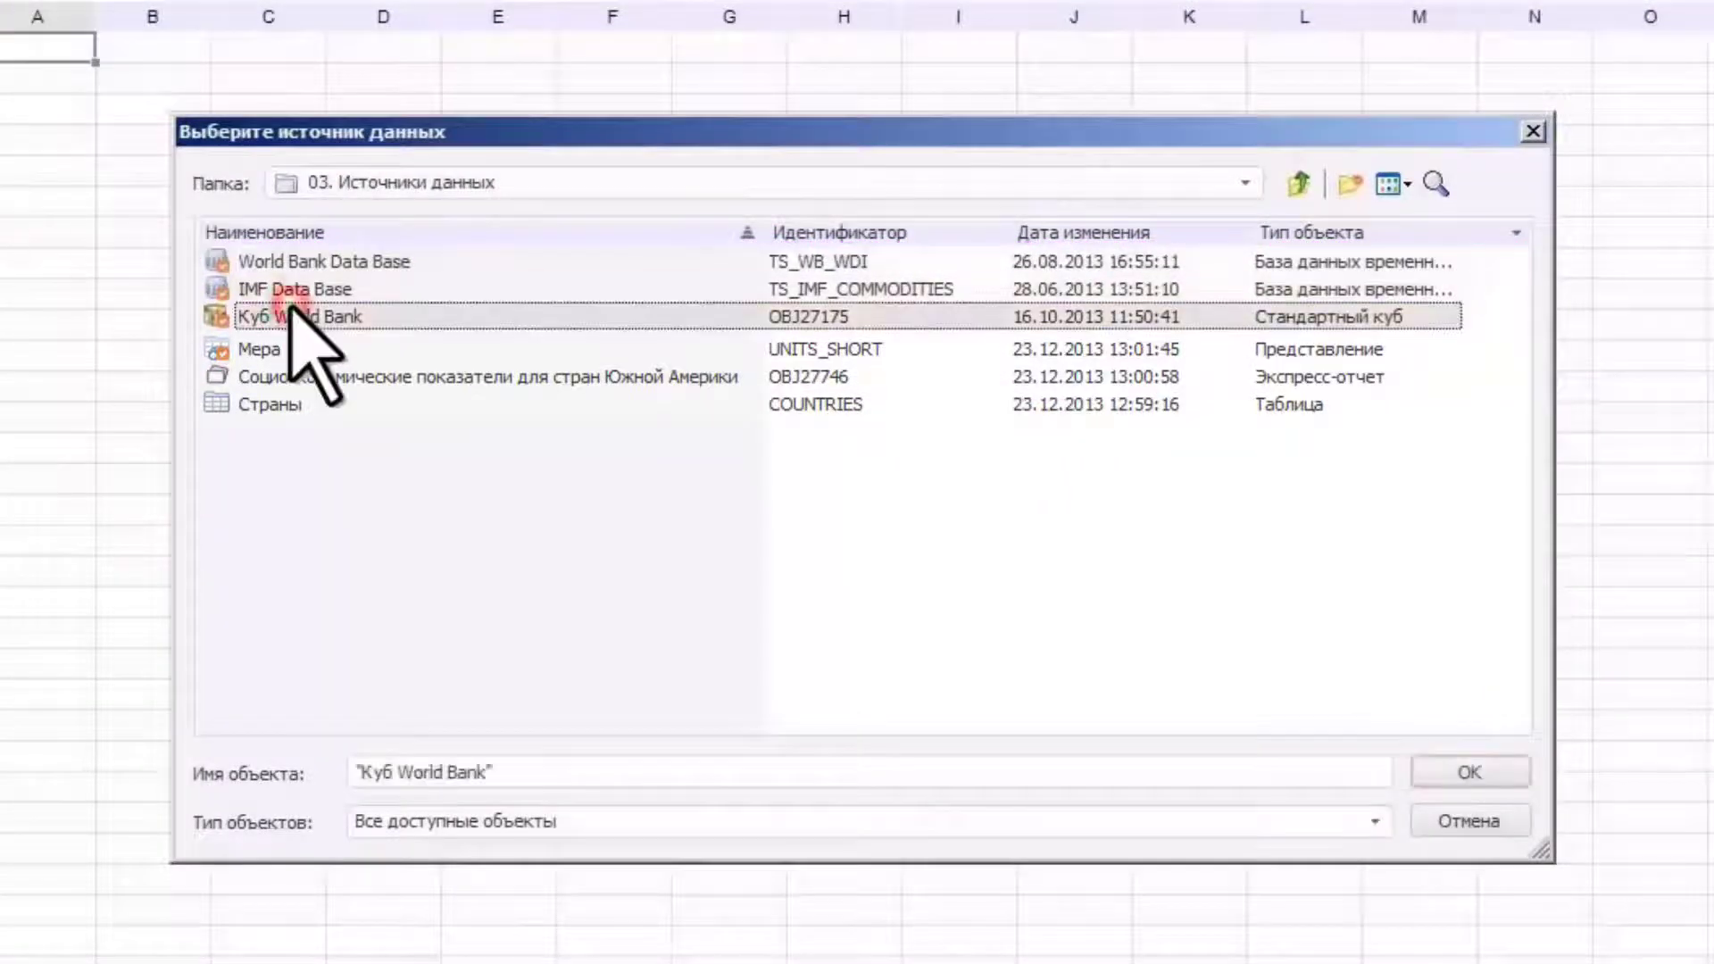
left_click(1464, 771)
Add a slice to Куб World Bank and place it on Лист1 at cell B4
right_click(111, 284)
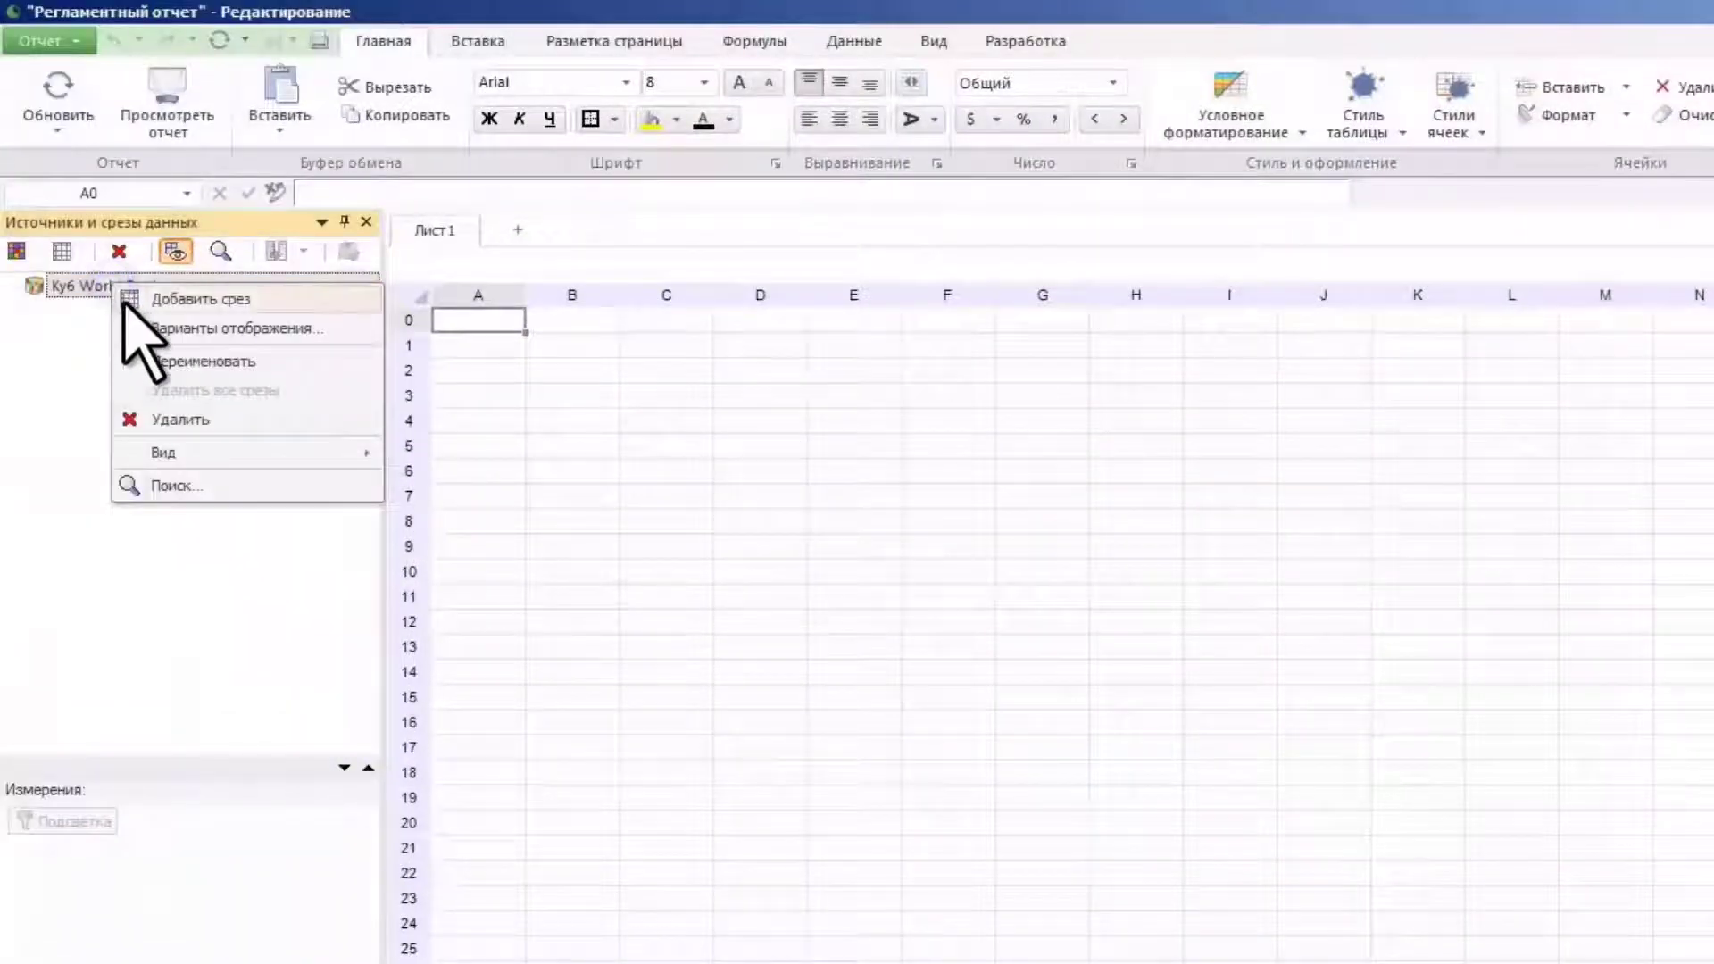
left_click(125, 300)
left_click(576, 418)
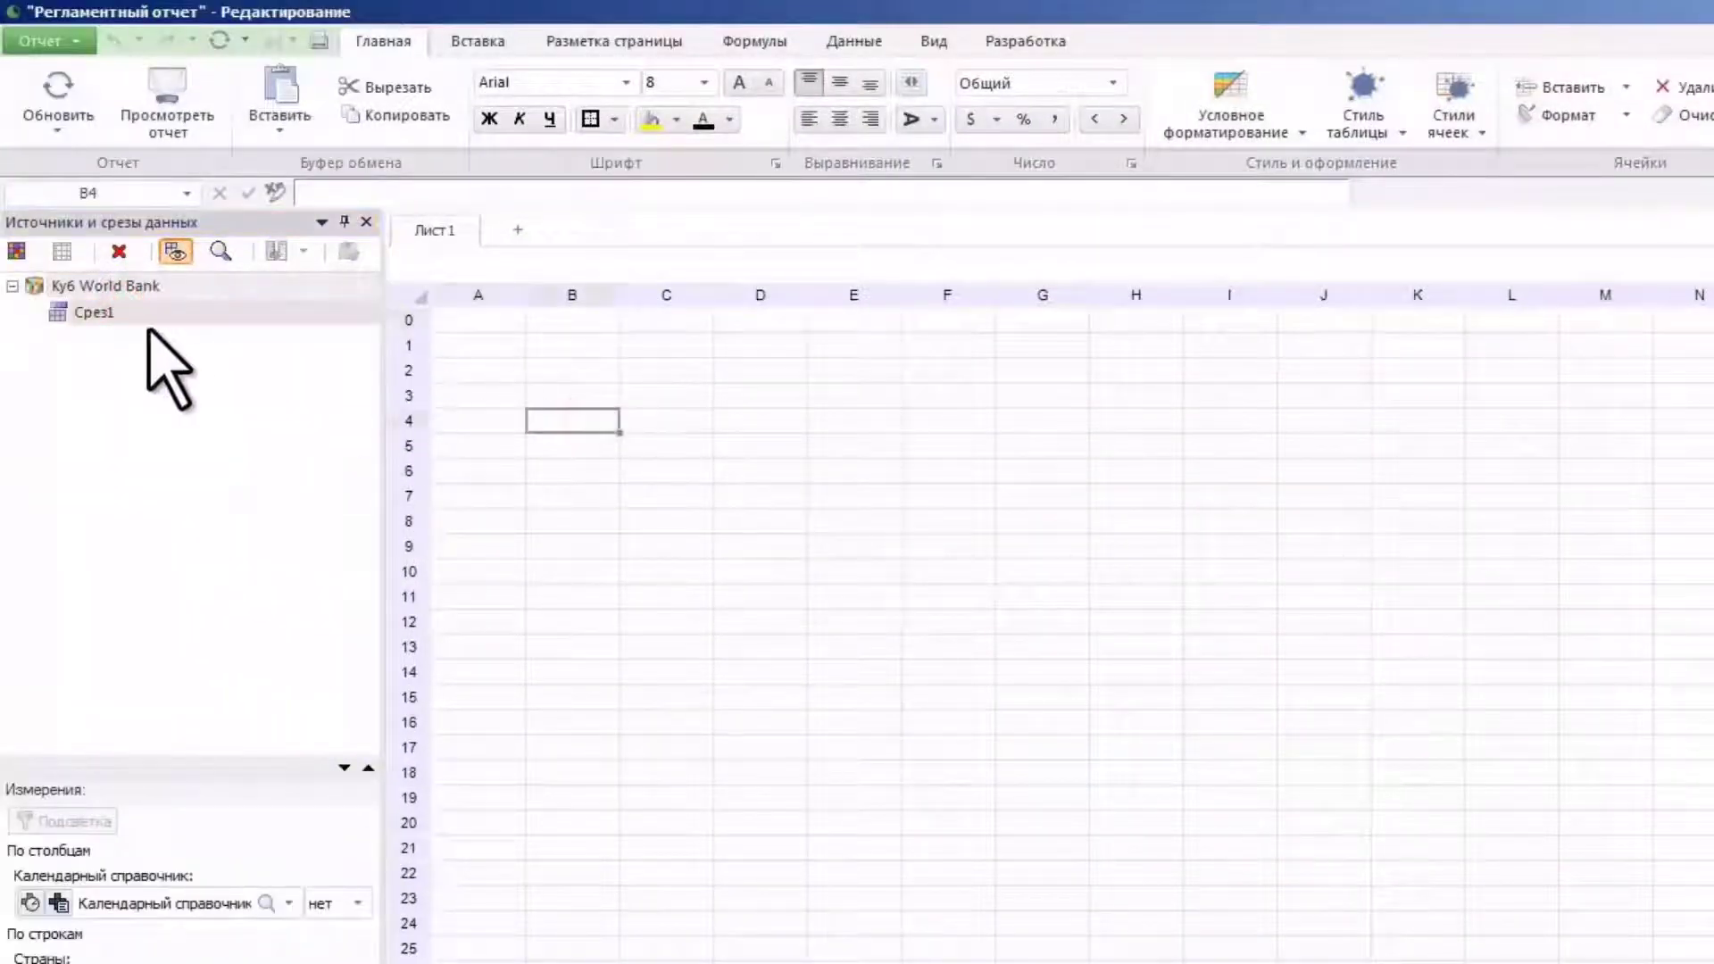
left_click_drag(118, 313, 560, 418)
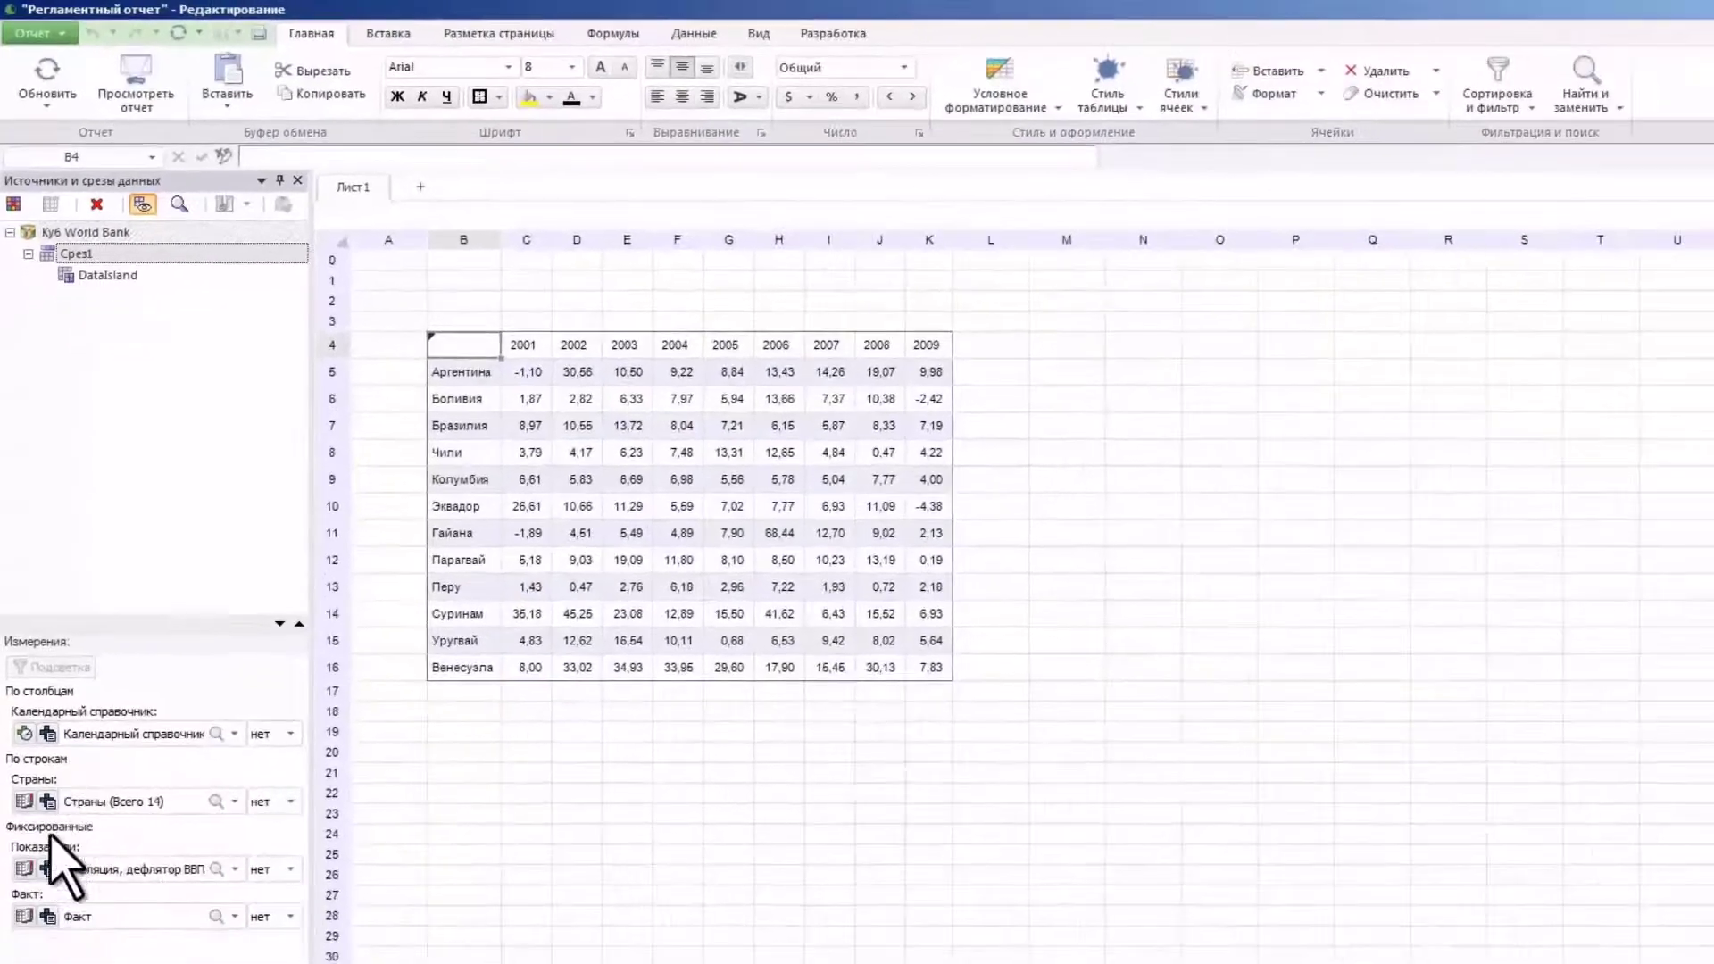
Move the Показатели dimension to columns and Календарный справочник to the fixed dimensions, and refresh the report
left_click_drag(33, 963, 41, 873)
left_click_drag(34, 709, 34, 710)
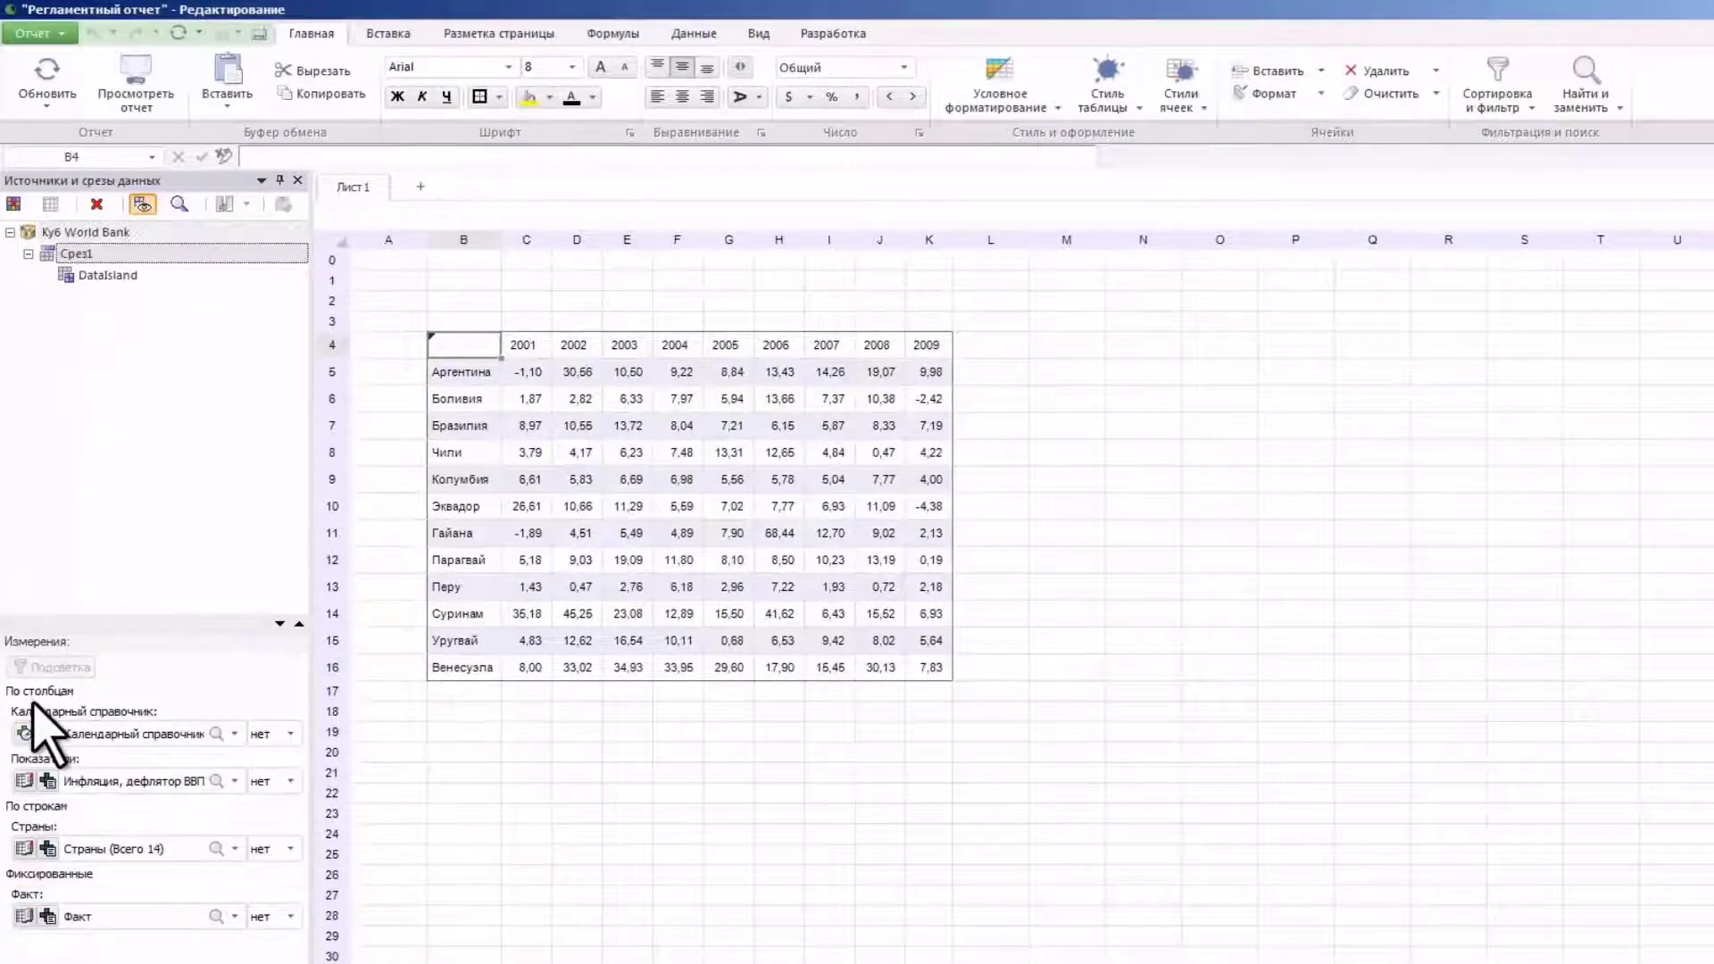
left_click_drag(25, 916, 29, 898)
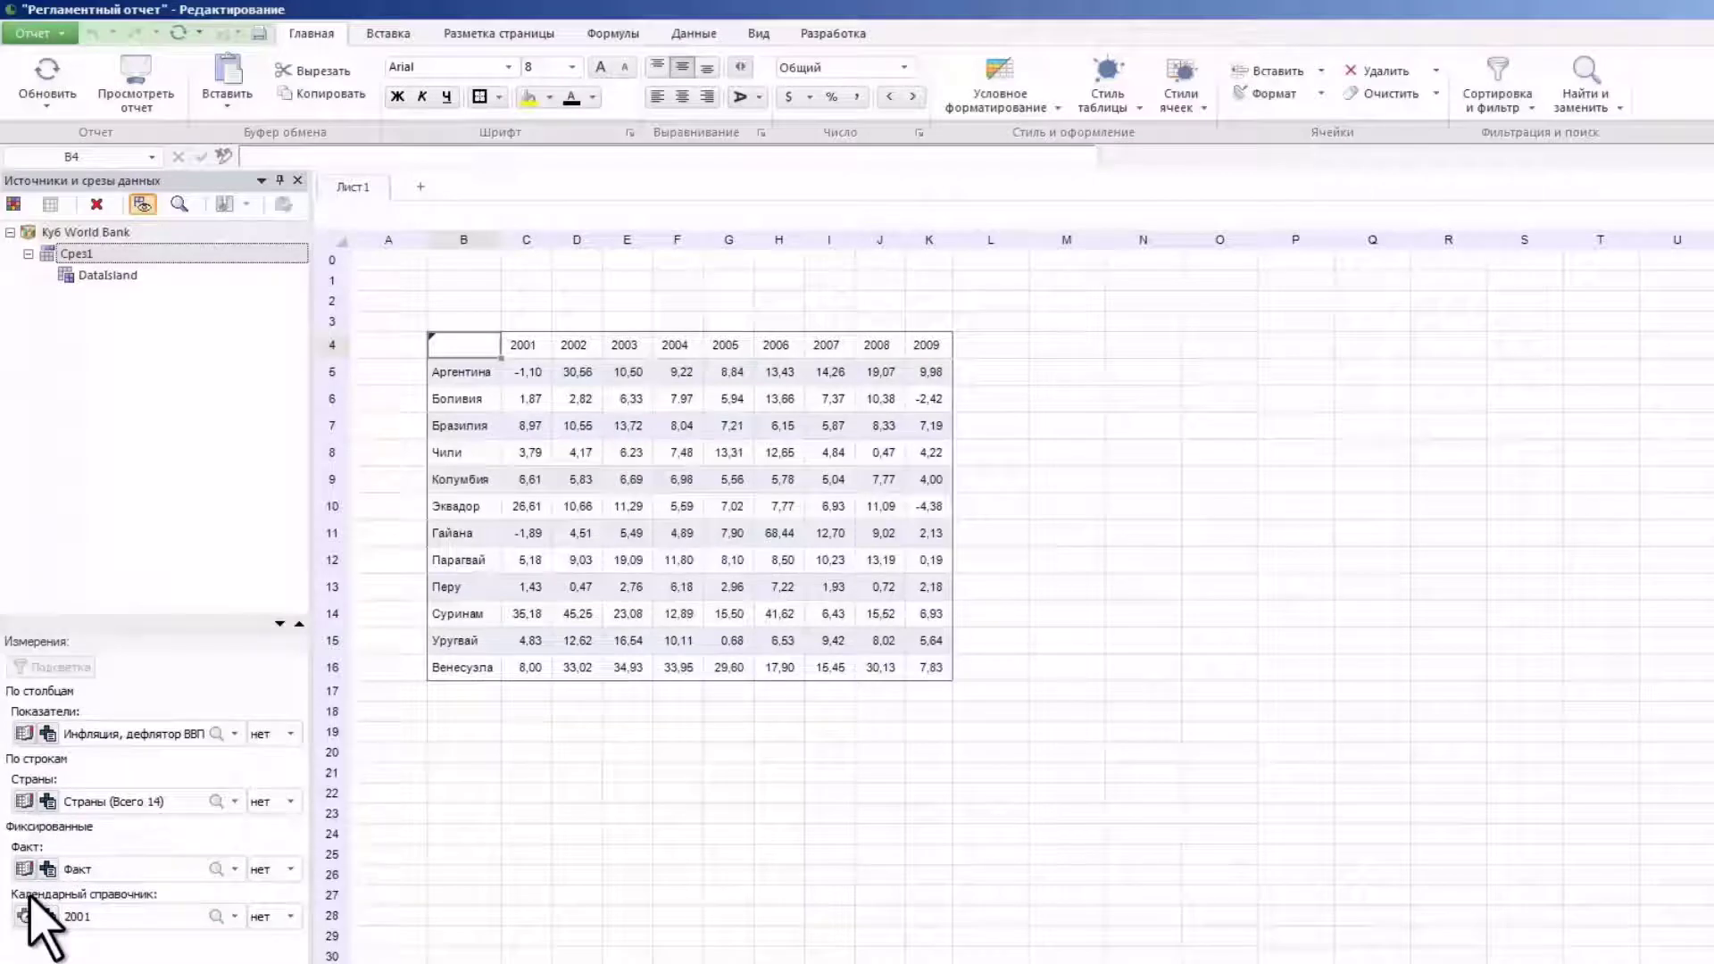
left_click(53, 82)
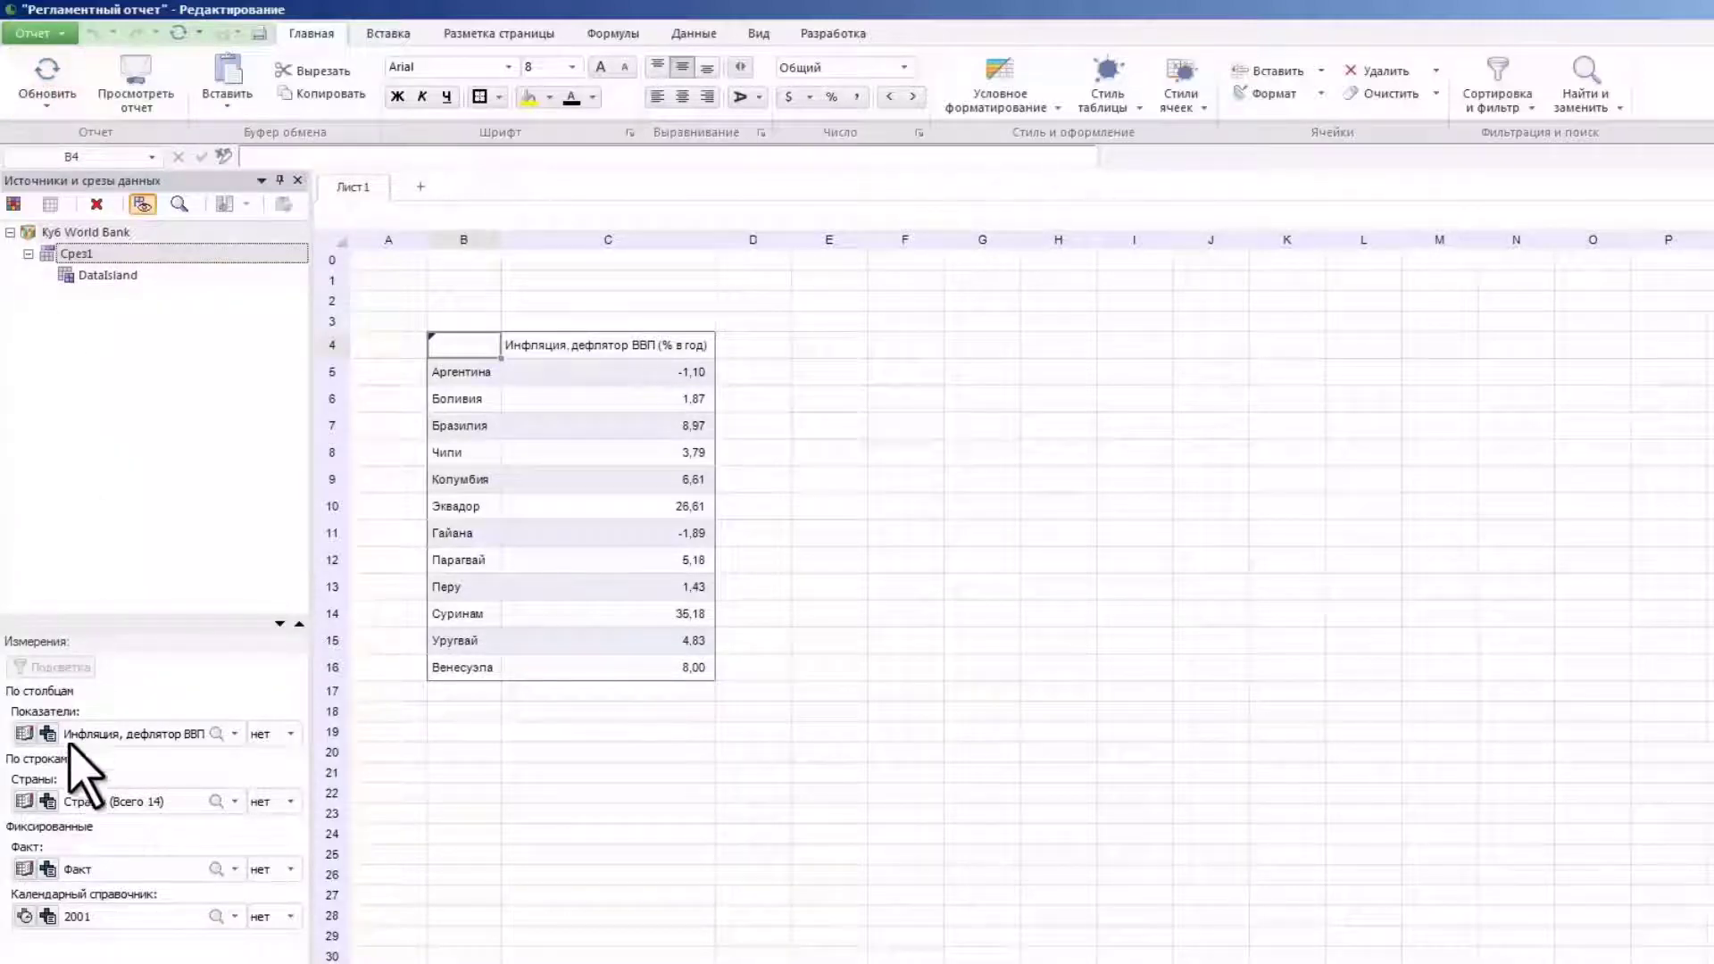
Set the element group of the Страны dimension to G6 in its parameters
left_click(48, 801)
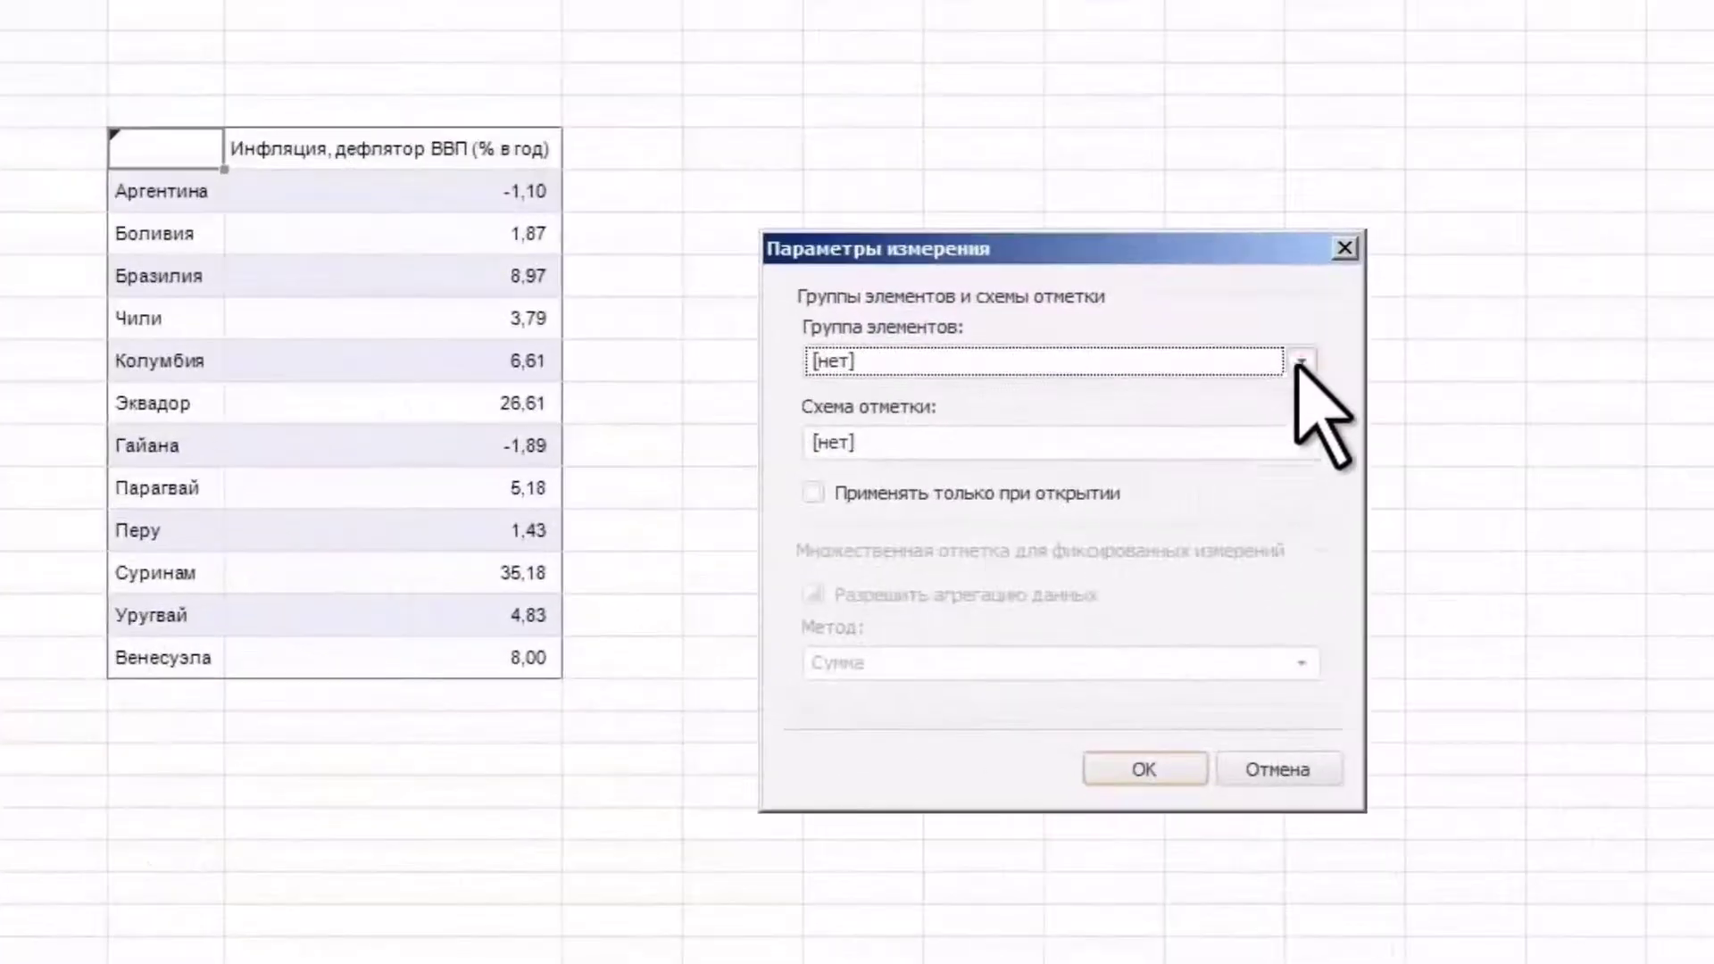
left_click(1192, 470)
left_click(1121, 517)
left_click(1145, 769)
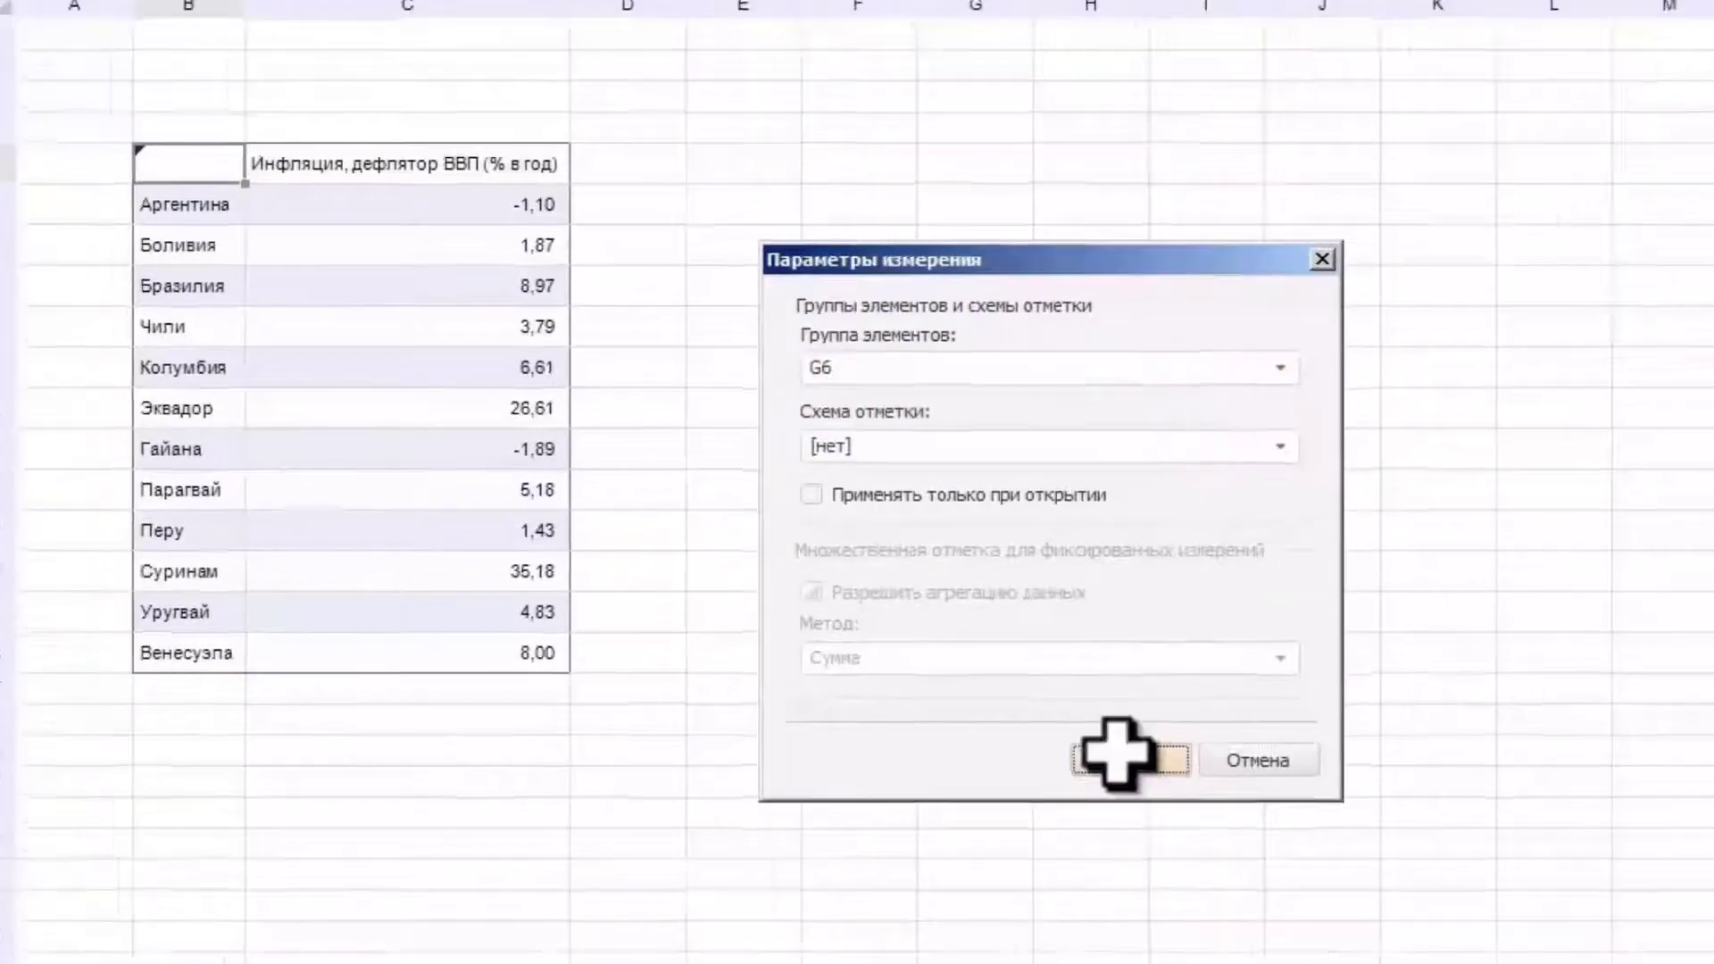
Search the Показатели dimension and add consumer price inflation, total unemployment, and the export and import price indexes to the selection
left_click(196, 670)
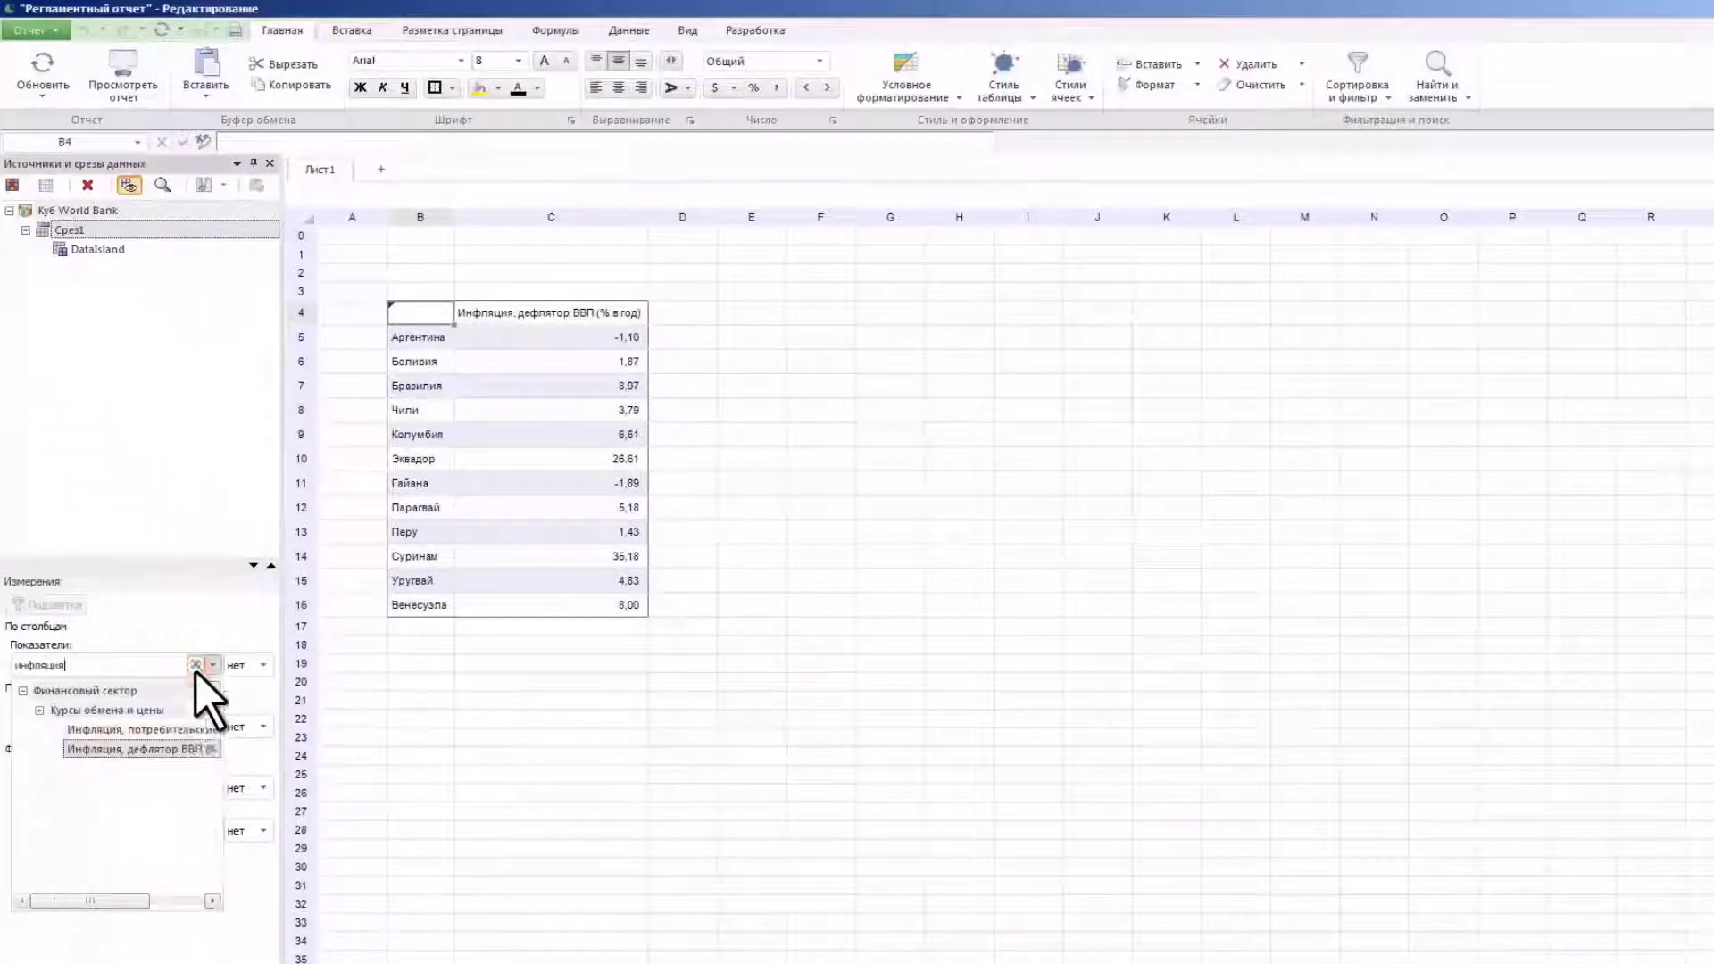
left_click(211, 668)
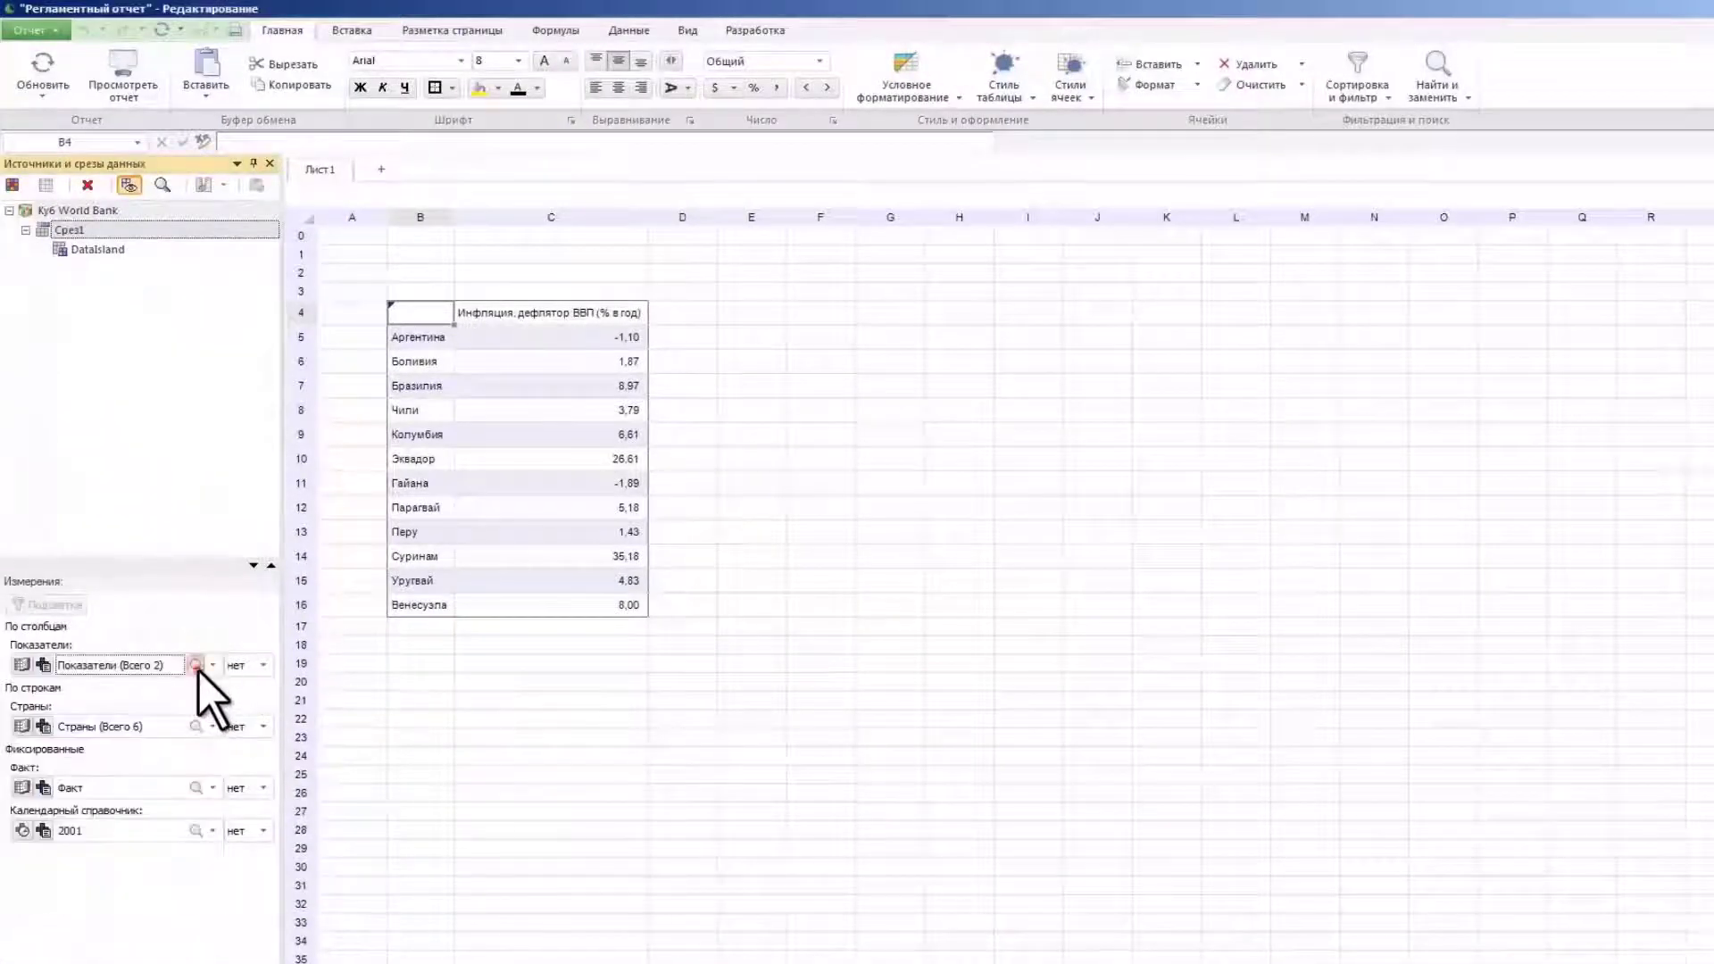
left_click(200, 670)
left_click(214, 664)
left_click(214, 664)
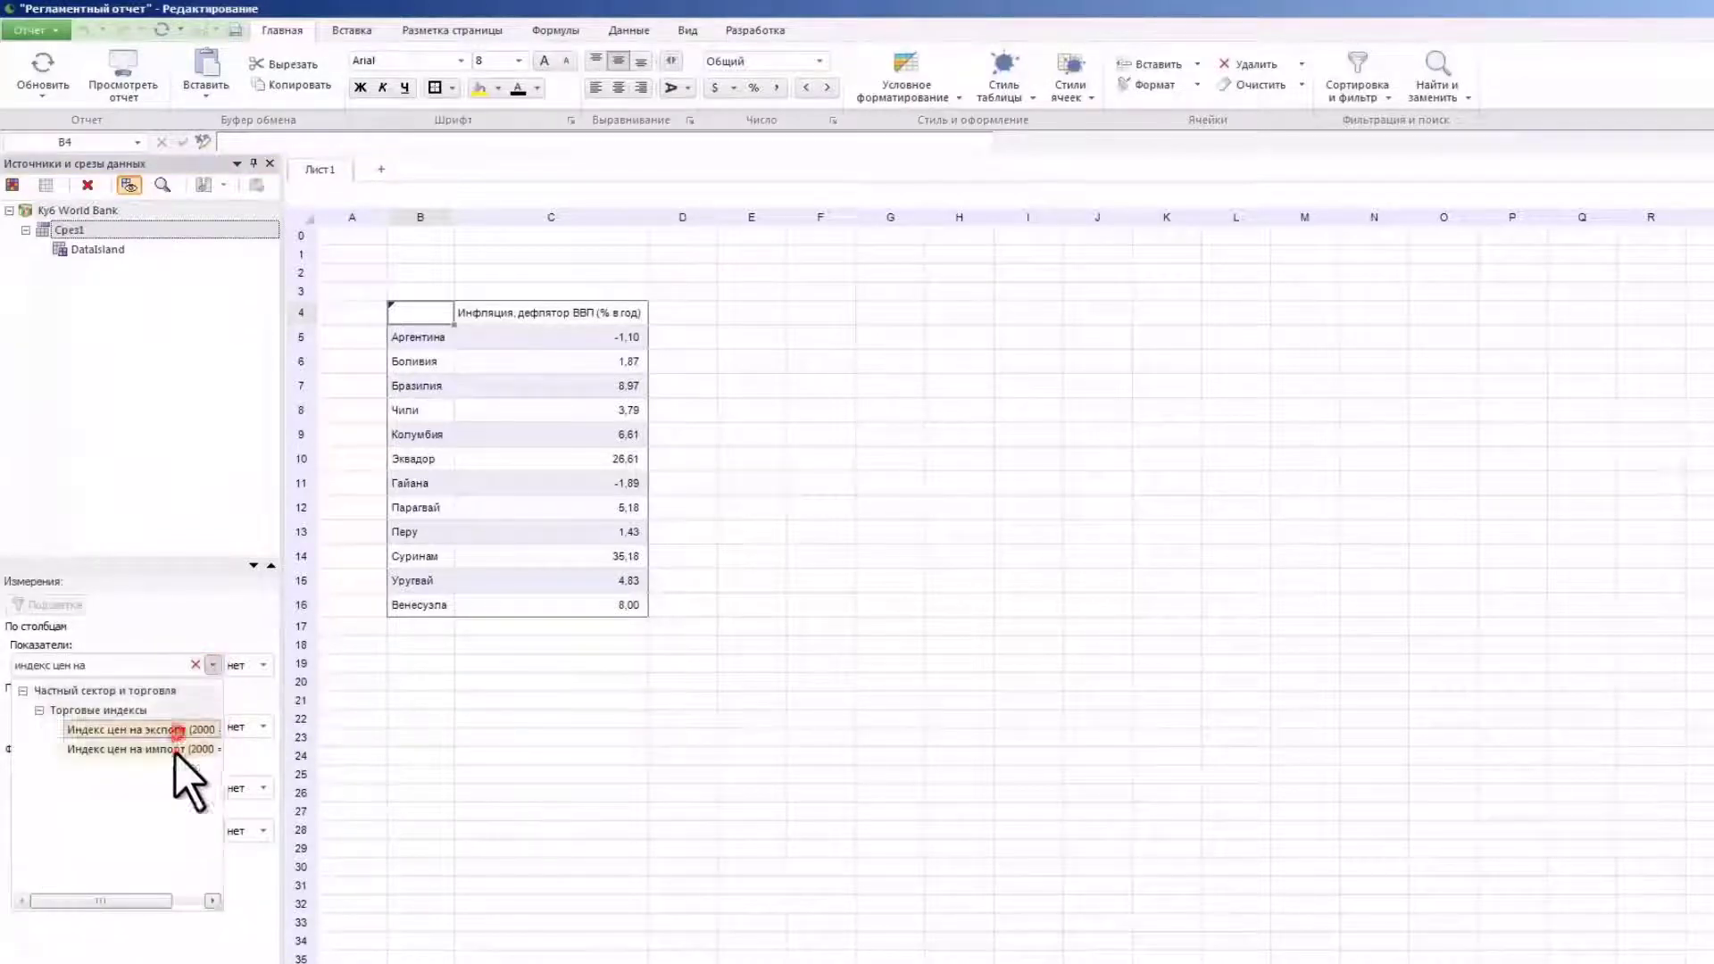
left_click(218, 662)
Set the Календарный справочник dimension to 2006 and refresh the report
left_click(200, 830)
type("2006")
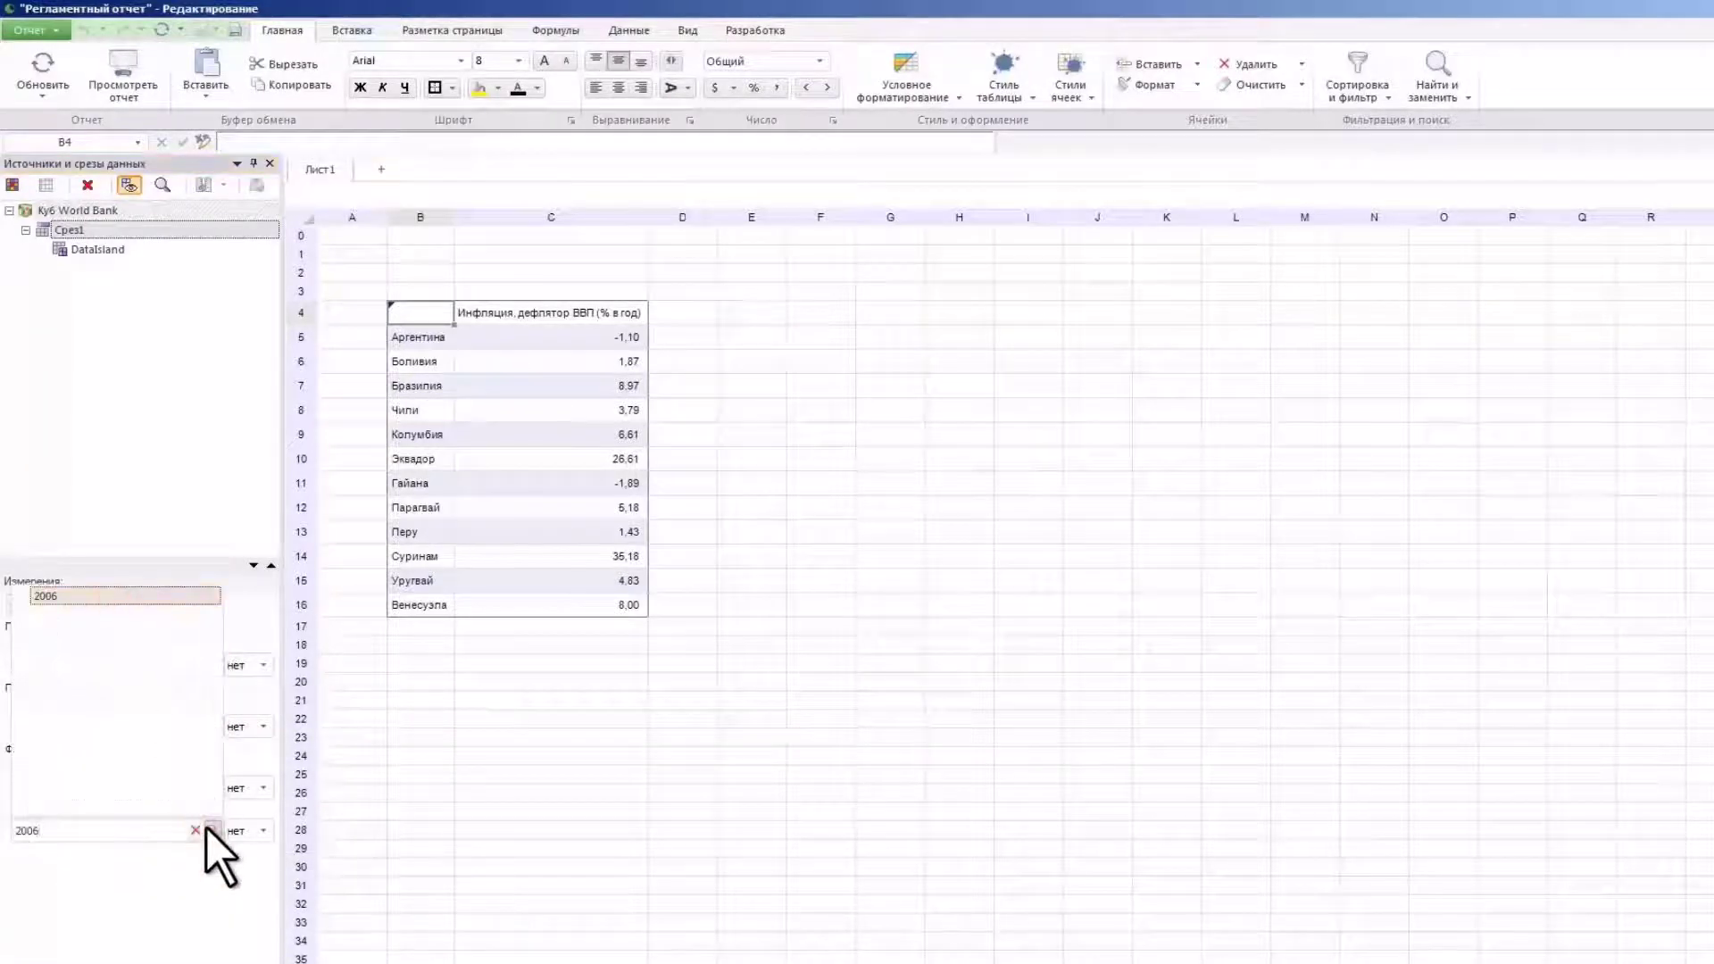
left_click(207, 828)
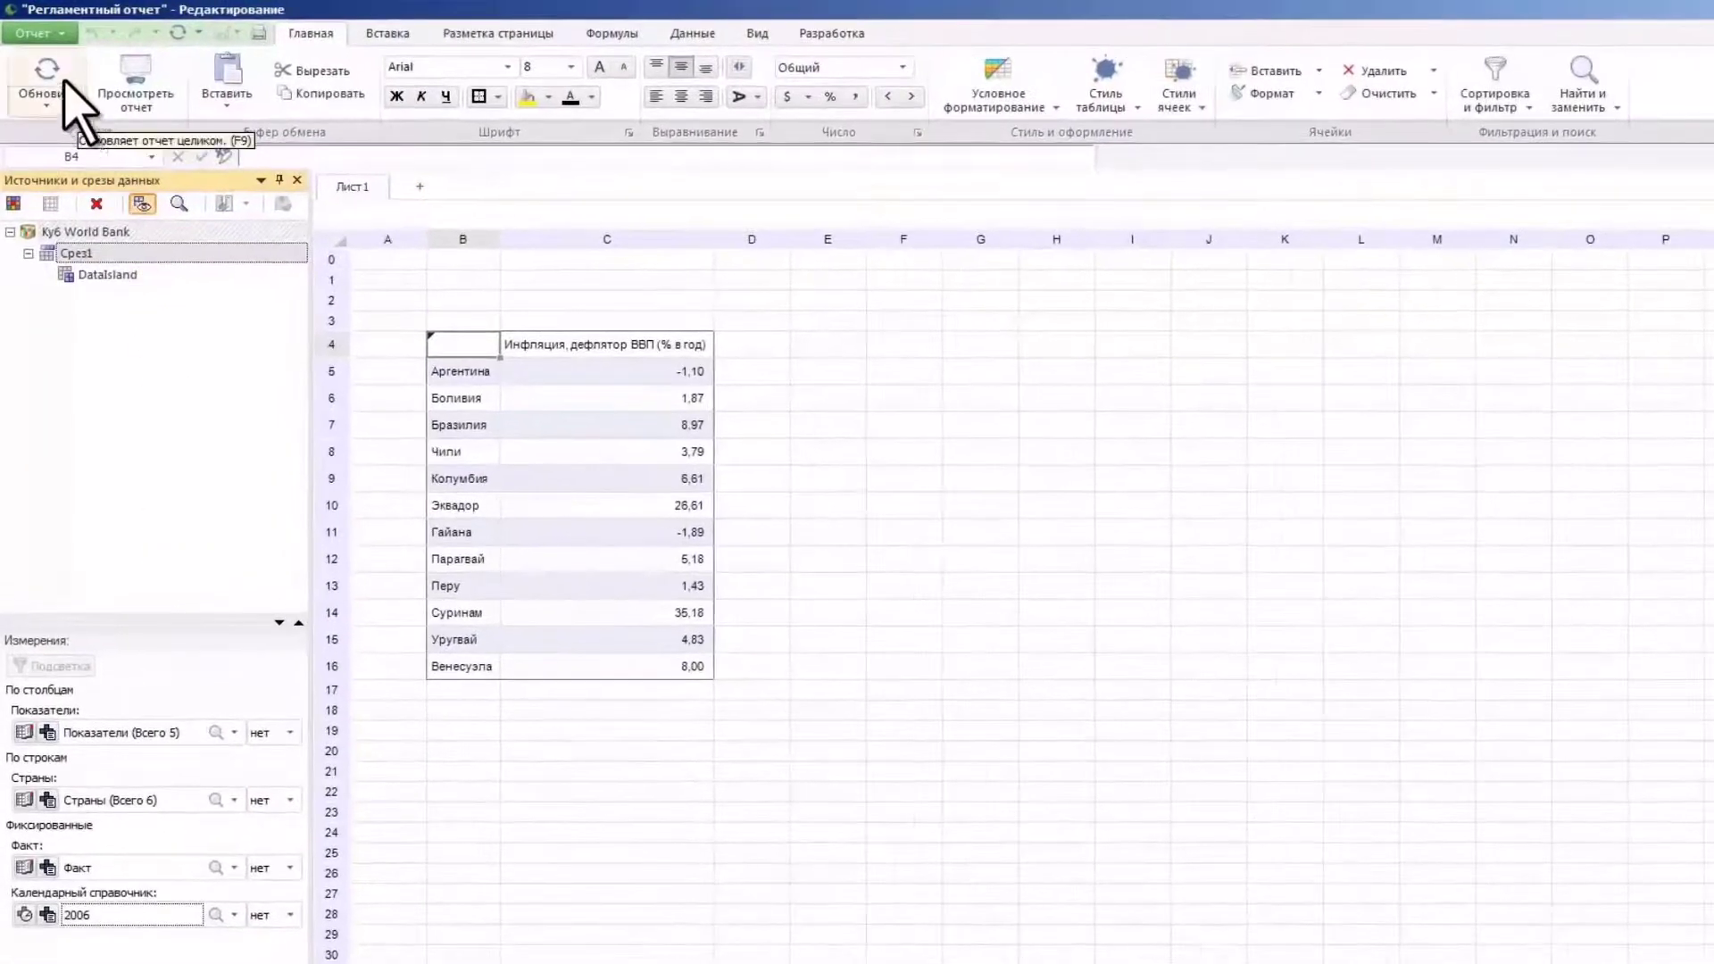
left_click(65, 82)
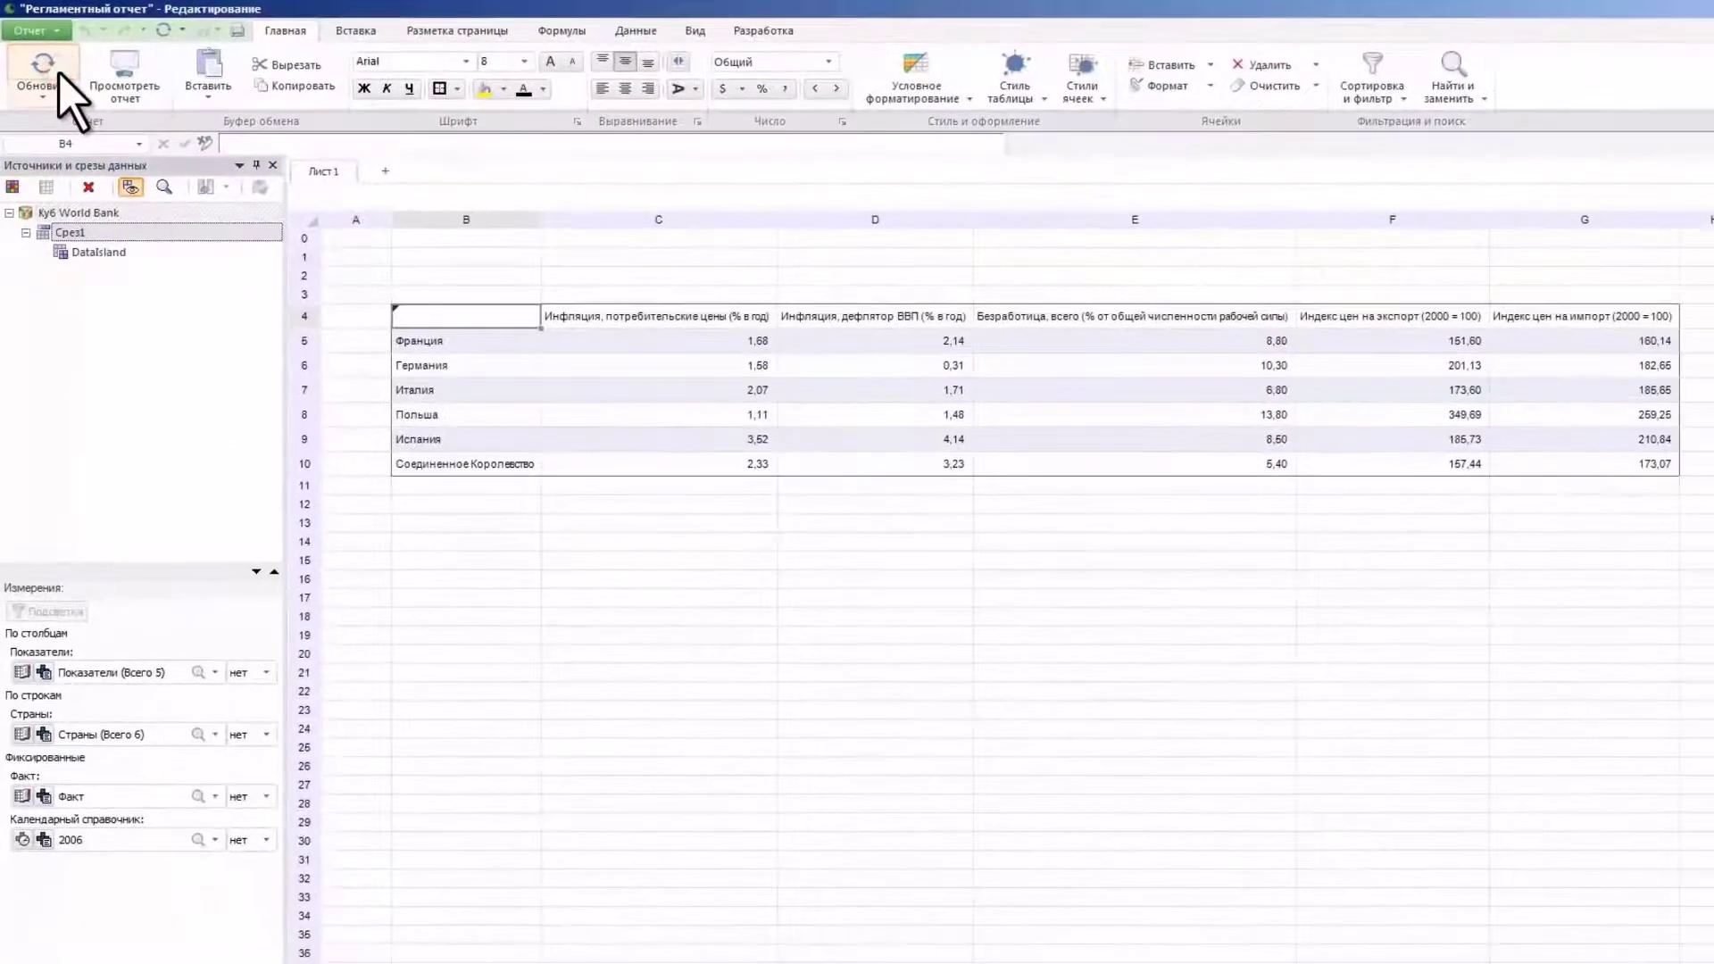
Rename the slice Срез1 under Куб World Bank as Таблица
right_click(76, 230)
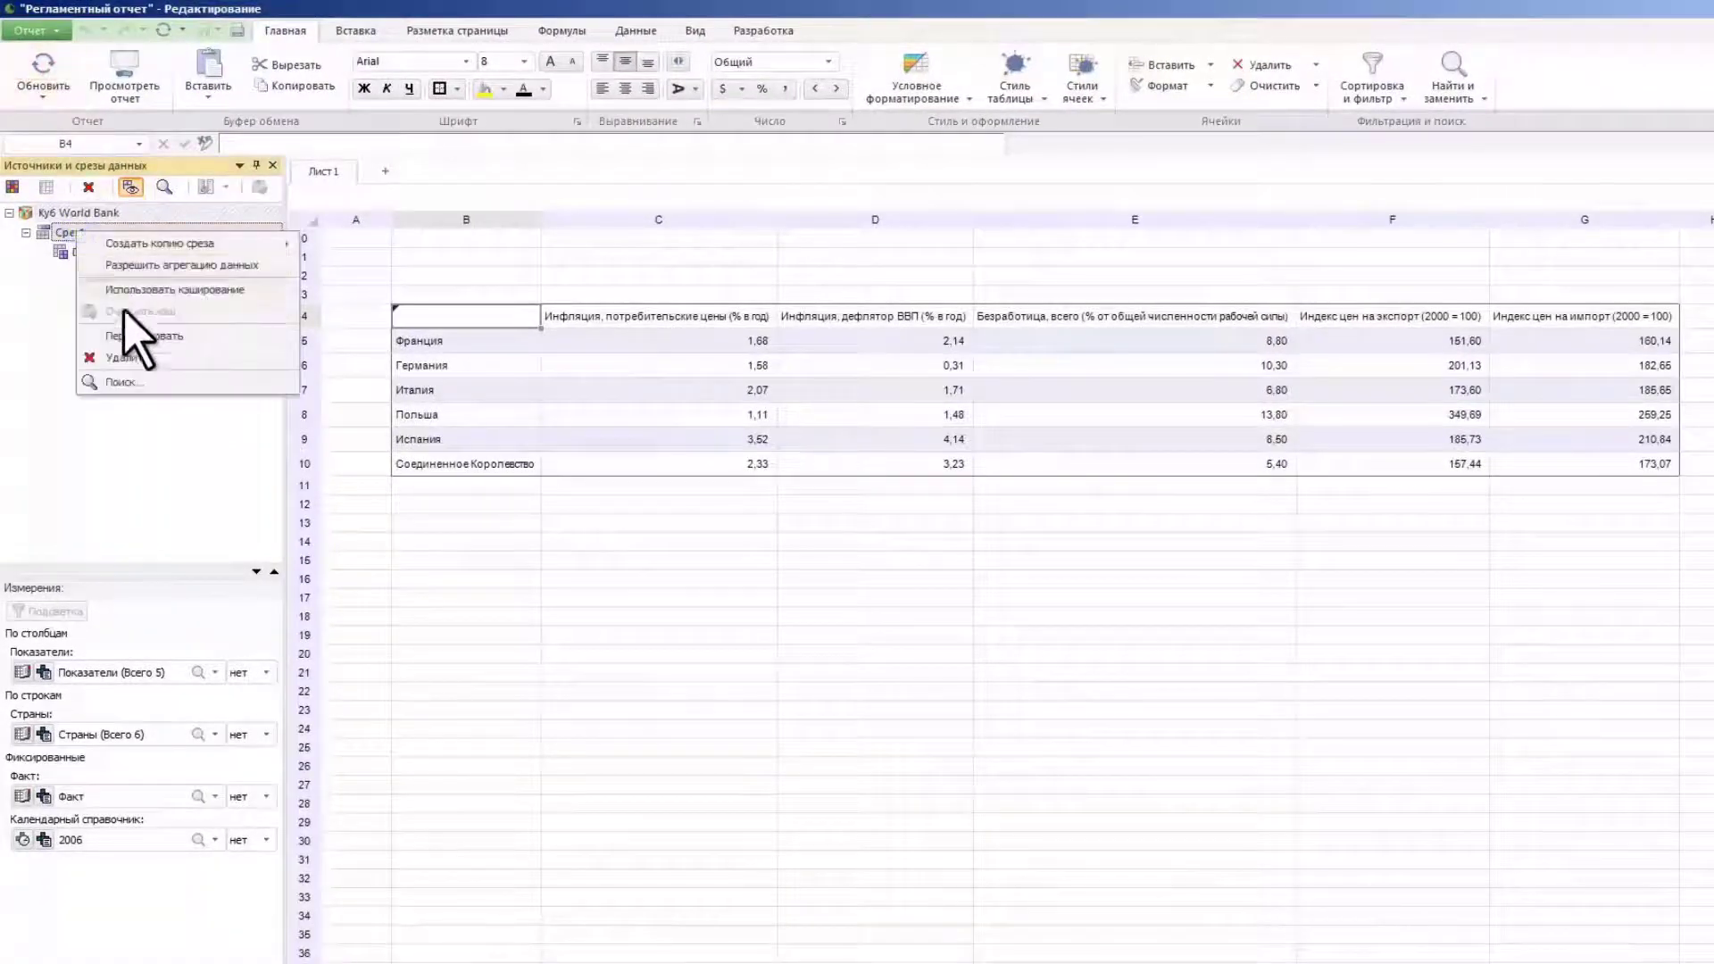
left_click(127, 335)
type("Таблица")
key("Return")
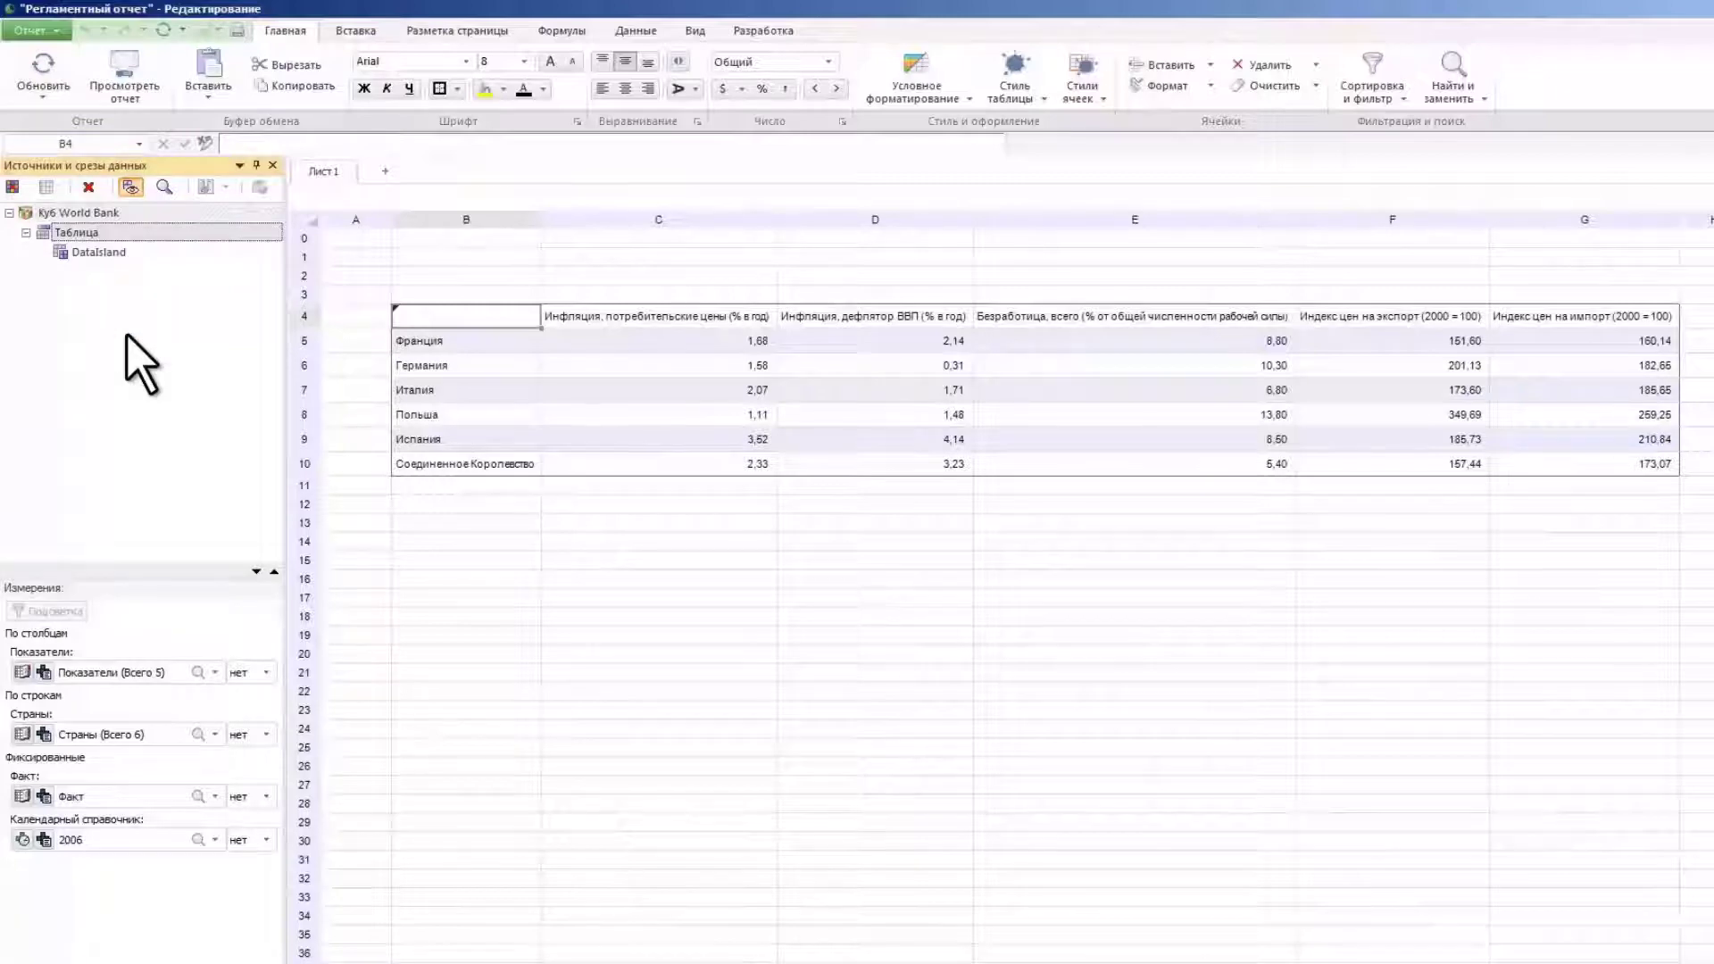
Switch the report's automatic refresh option
left_click(44, 99)
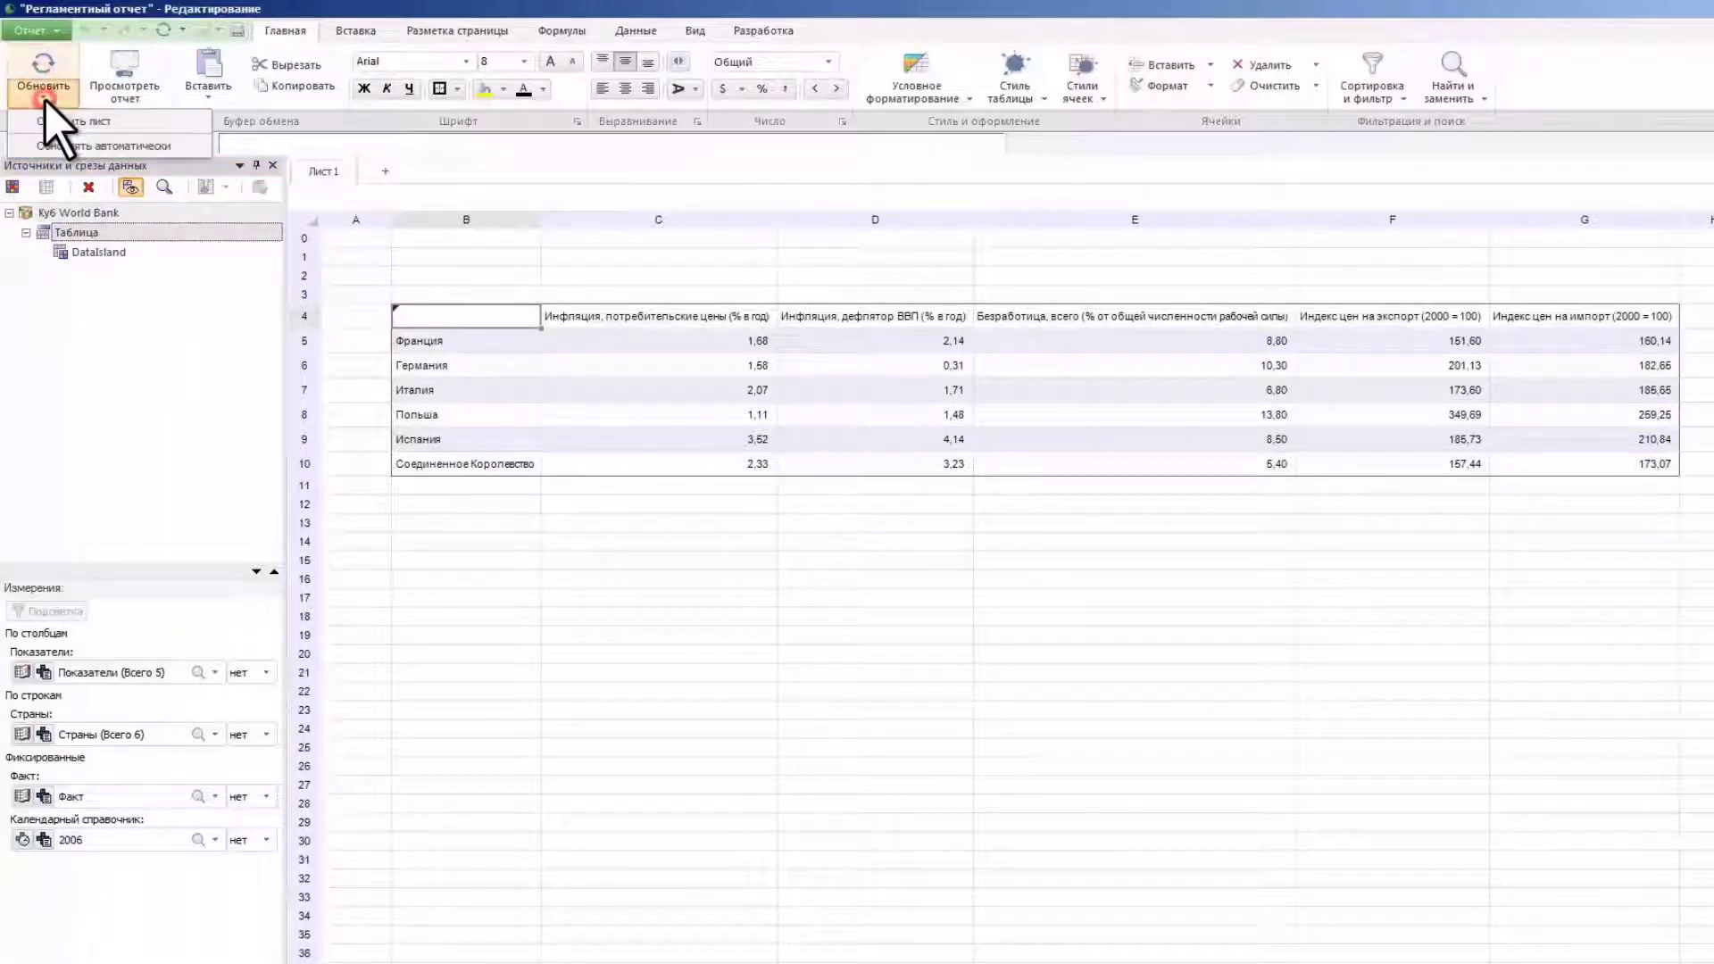
left_click(27, 143)
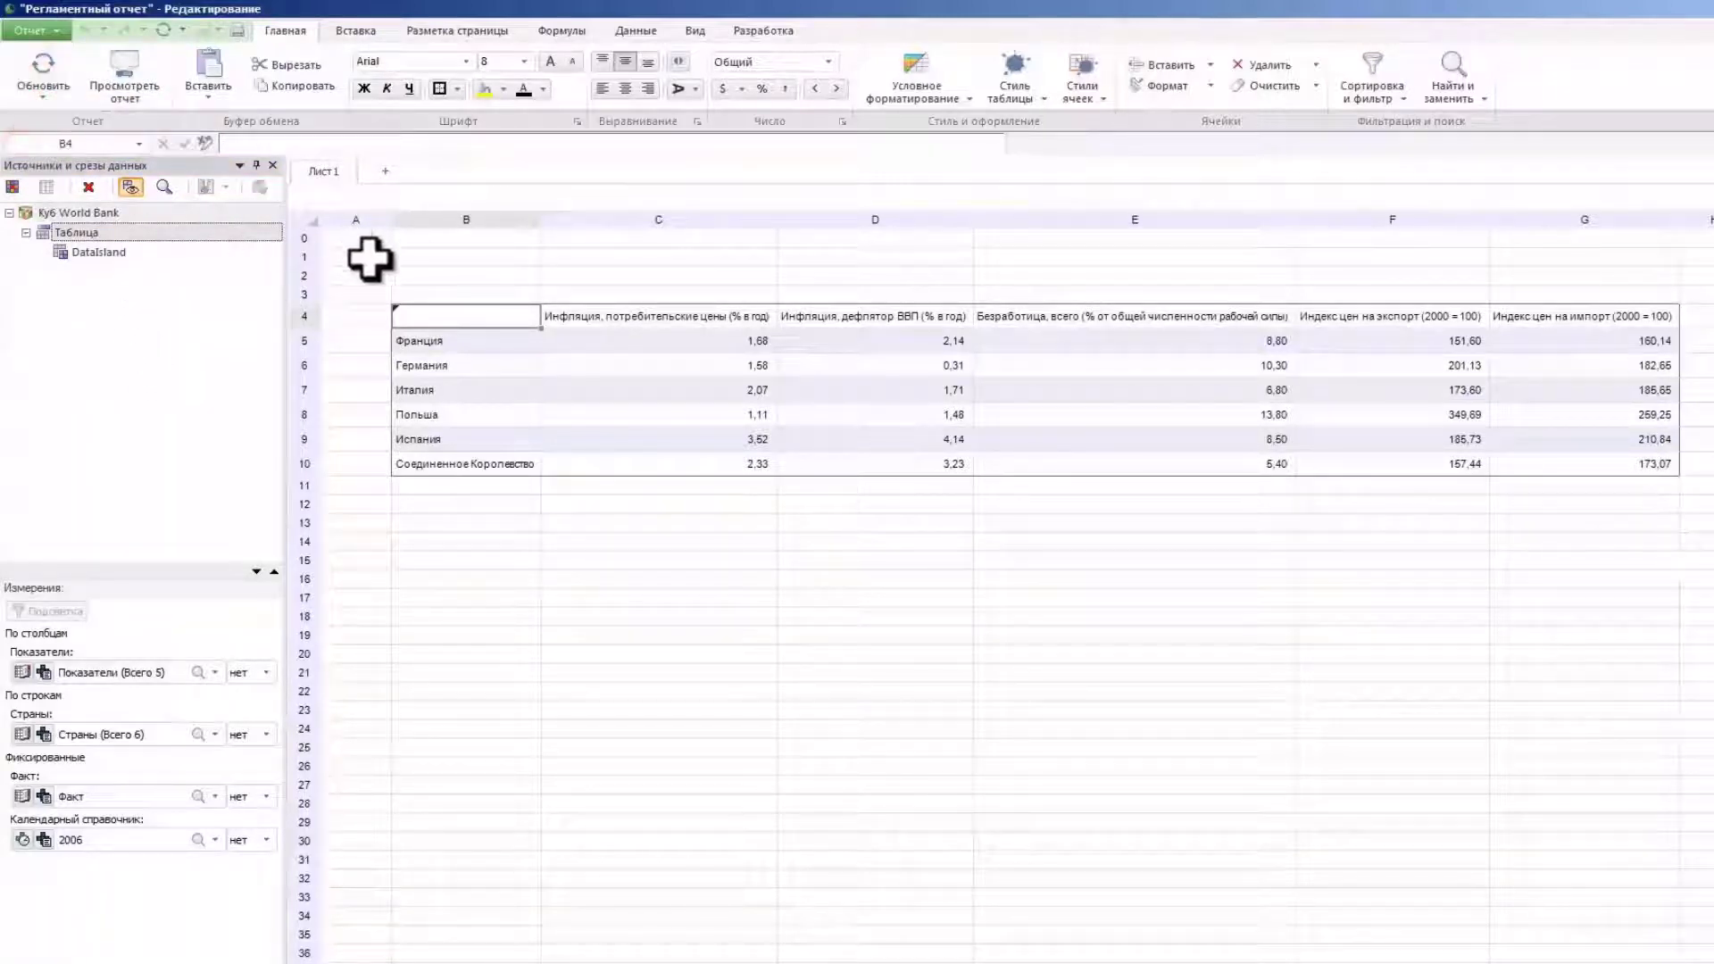
In the properties of the table's data area, set the table style to the olive-green banded design
right_click(437, 312)
left_click(457, 324)
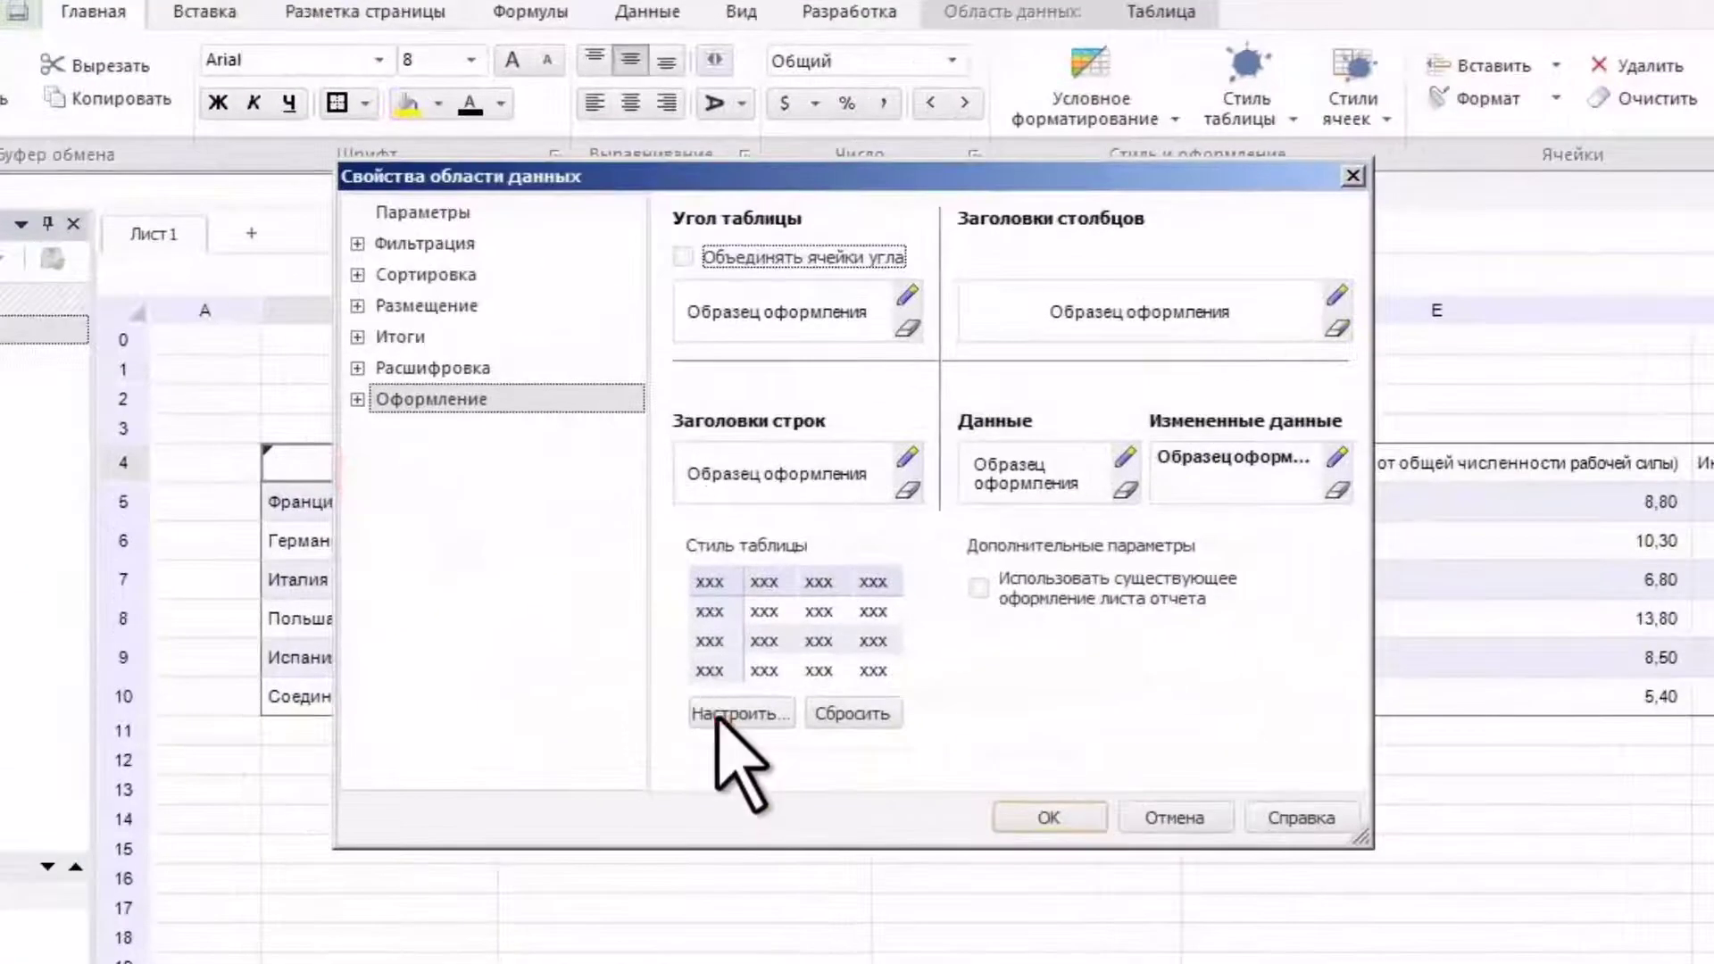
left_click(718, 714)
left_click(1005, 293)
left_click(954, 465)
left_click(1091, 293)
left_click(989, 784)
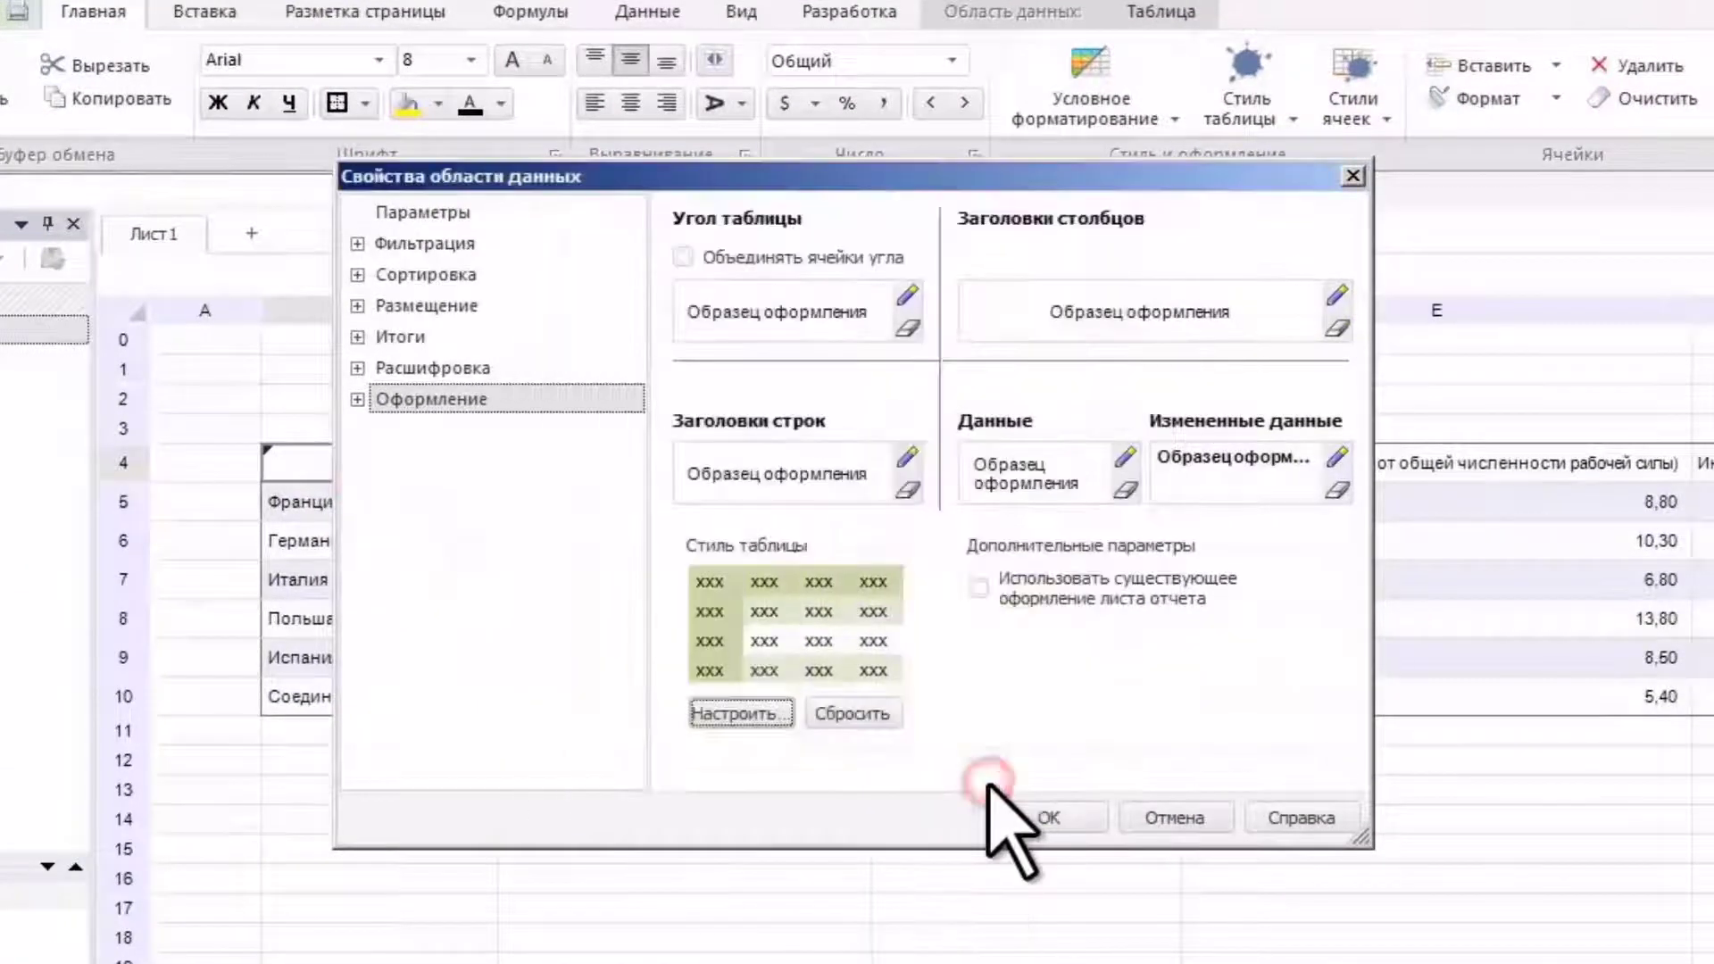
Set the data area's column headings (Заголовки столбцов) to bold
left_click(1336, 295)
left_click(848, 330)
left_click(880, 494)
left_click(998, 394)
left_click(919, 769)
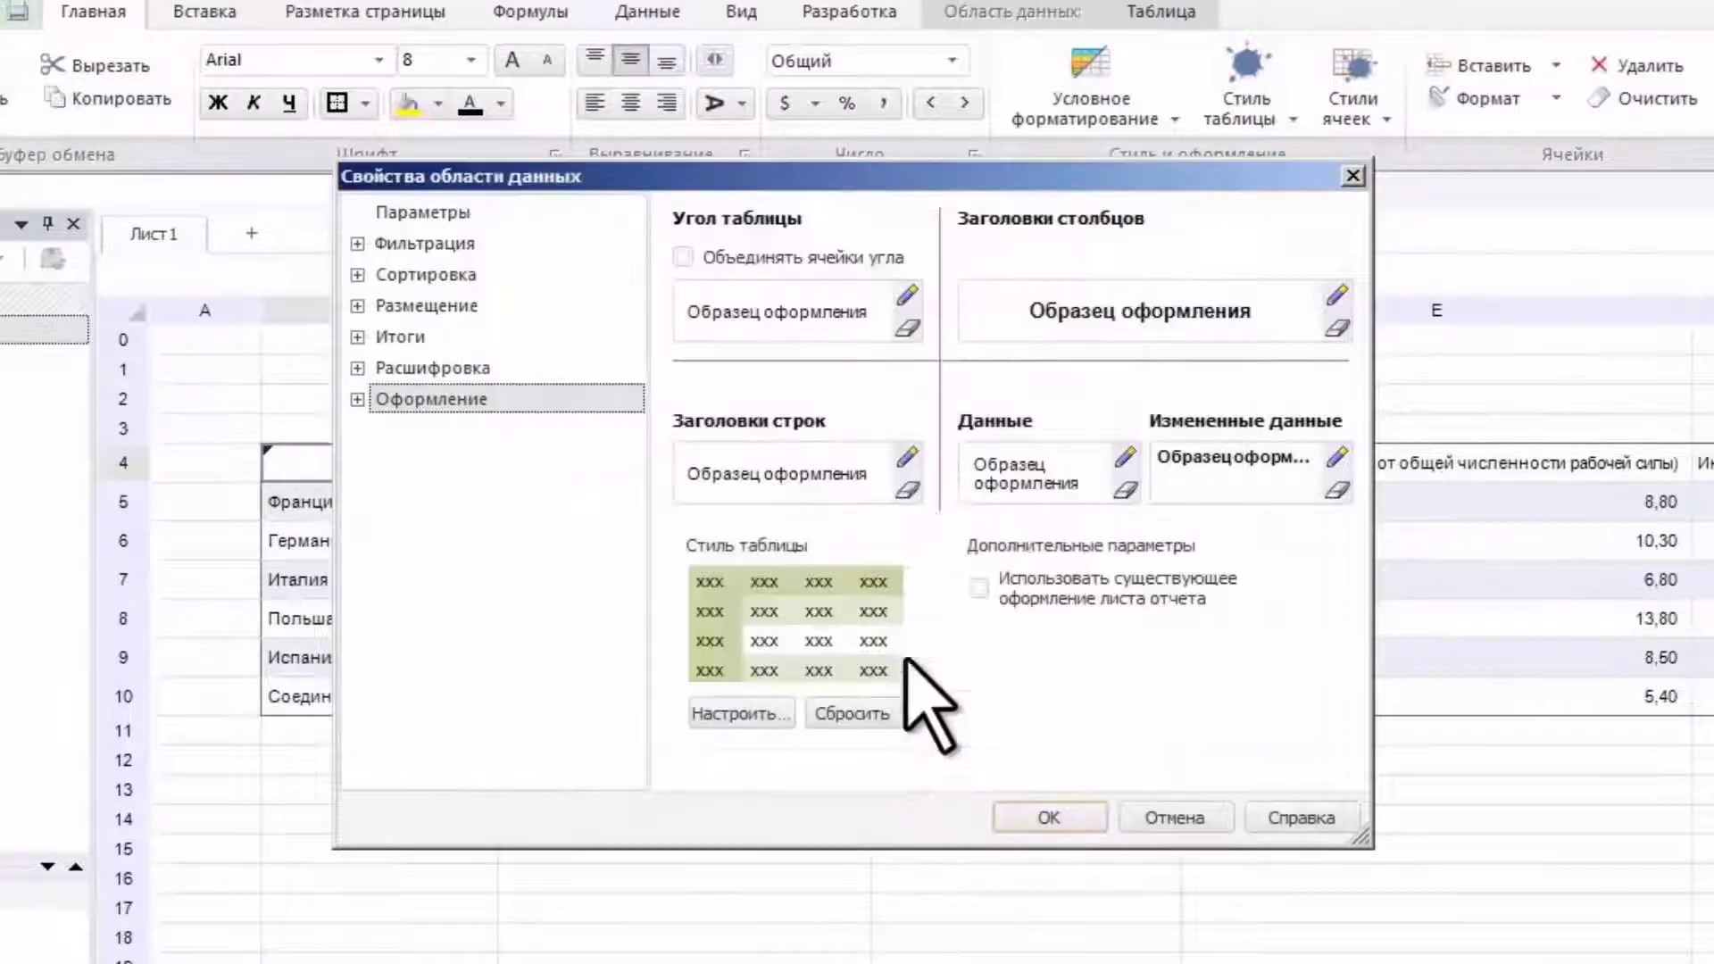
Set the data area's row headings (Заголовки строк) to bold and adjust the formatting of the data cells (Данные)
left_click(907, 457)
left_click(884, 497)
left_click(997, 398)
left_click(917, 771)
left_click(1125, 457)
left_click(882, 486)
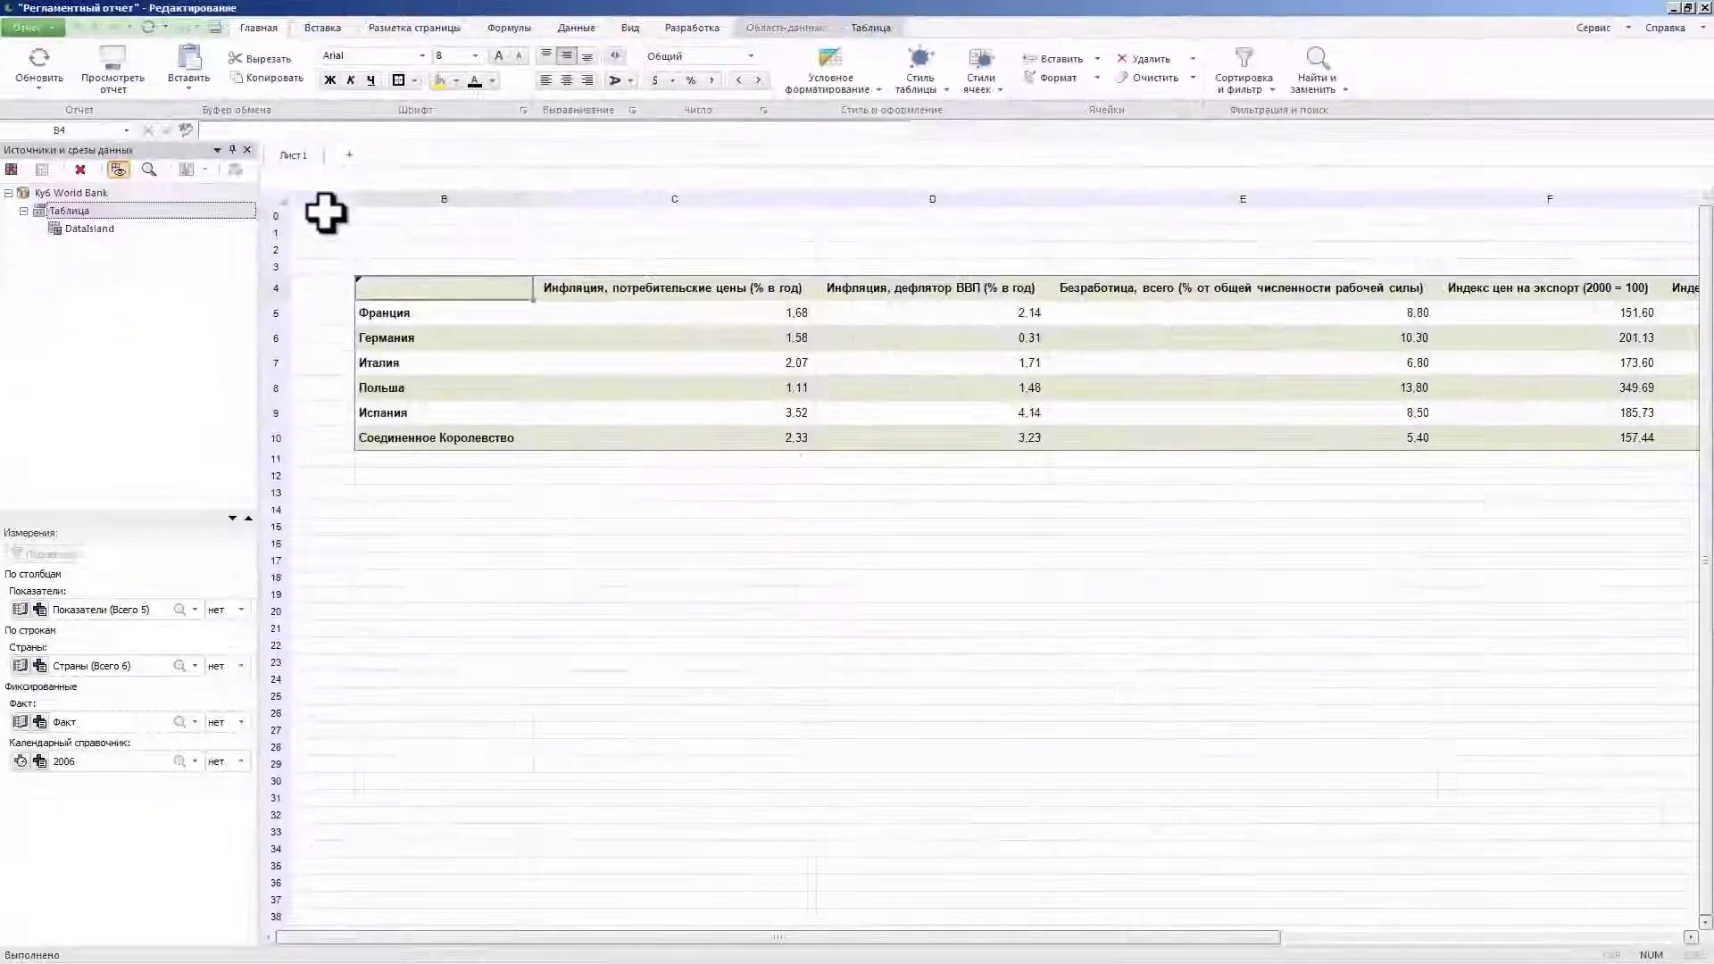
Set the width of column A to 2
right_click(205, 310)
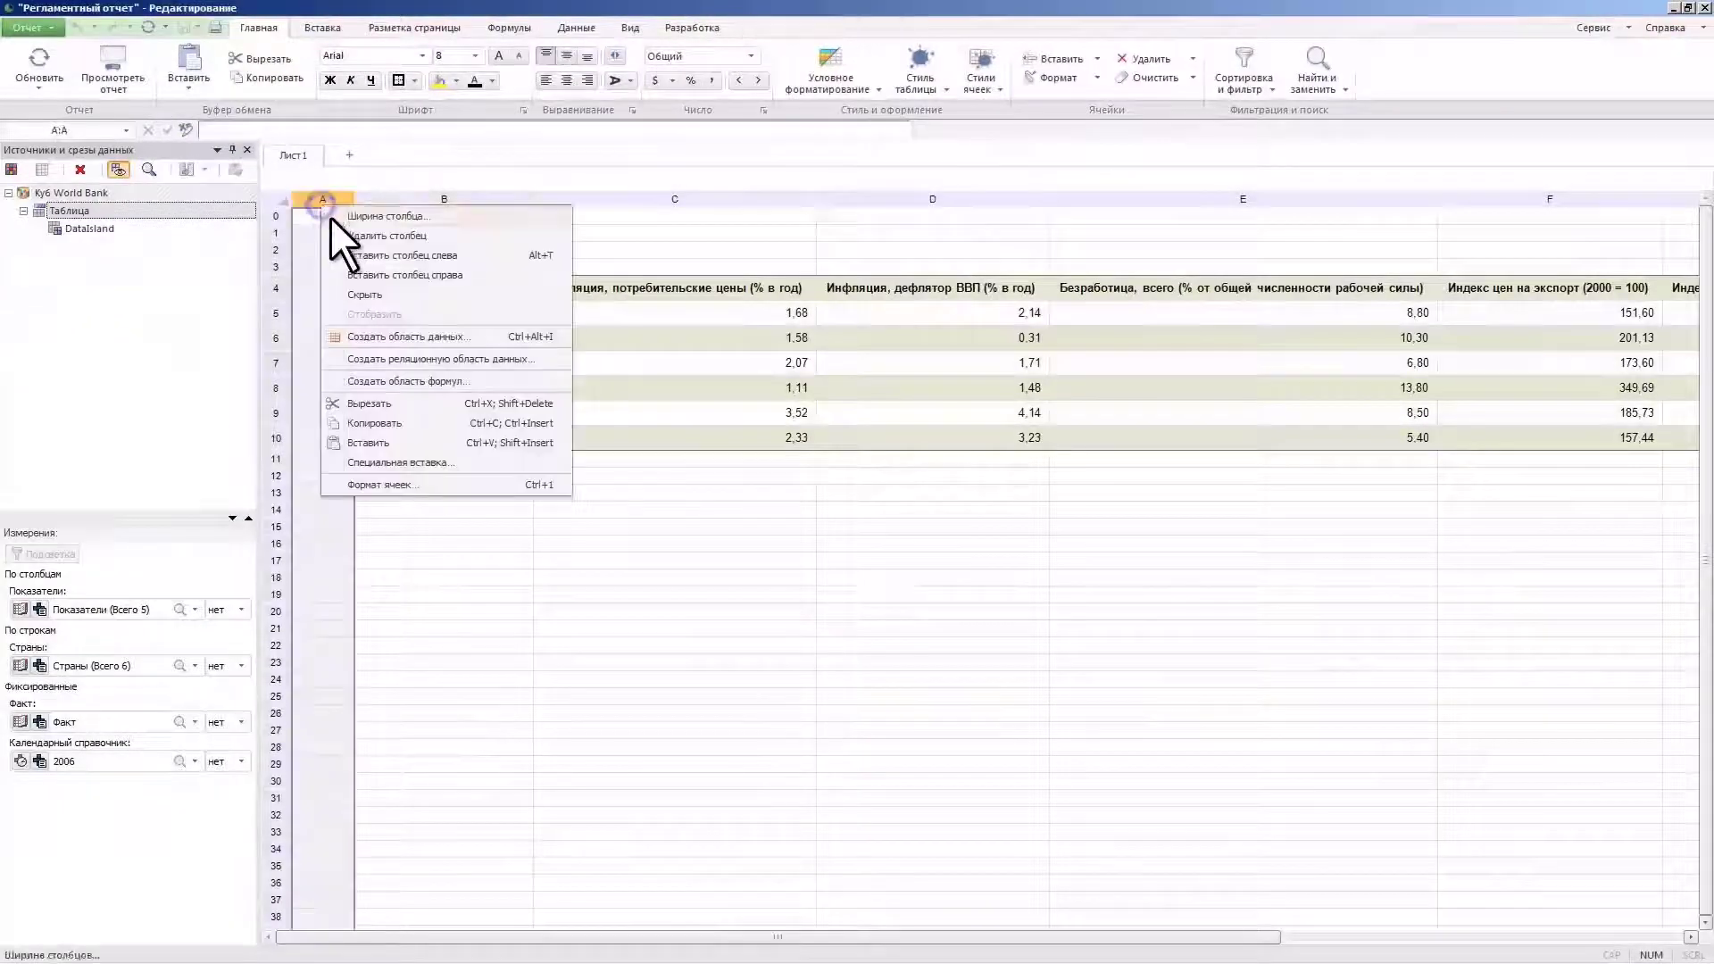
left_click(330, 217)
type("2")
key("Return")
Narrow columns C to G to one equal width and increase the height of row 4 to fit its wrapped headings
left_click_drag(517, 198, 1645, 212)
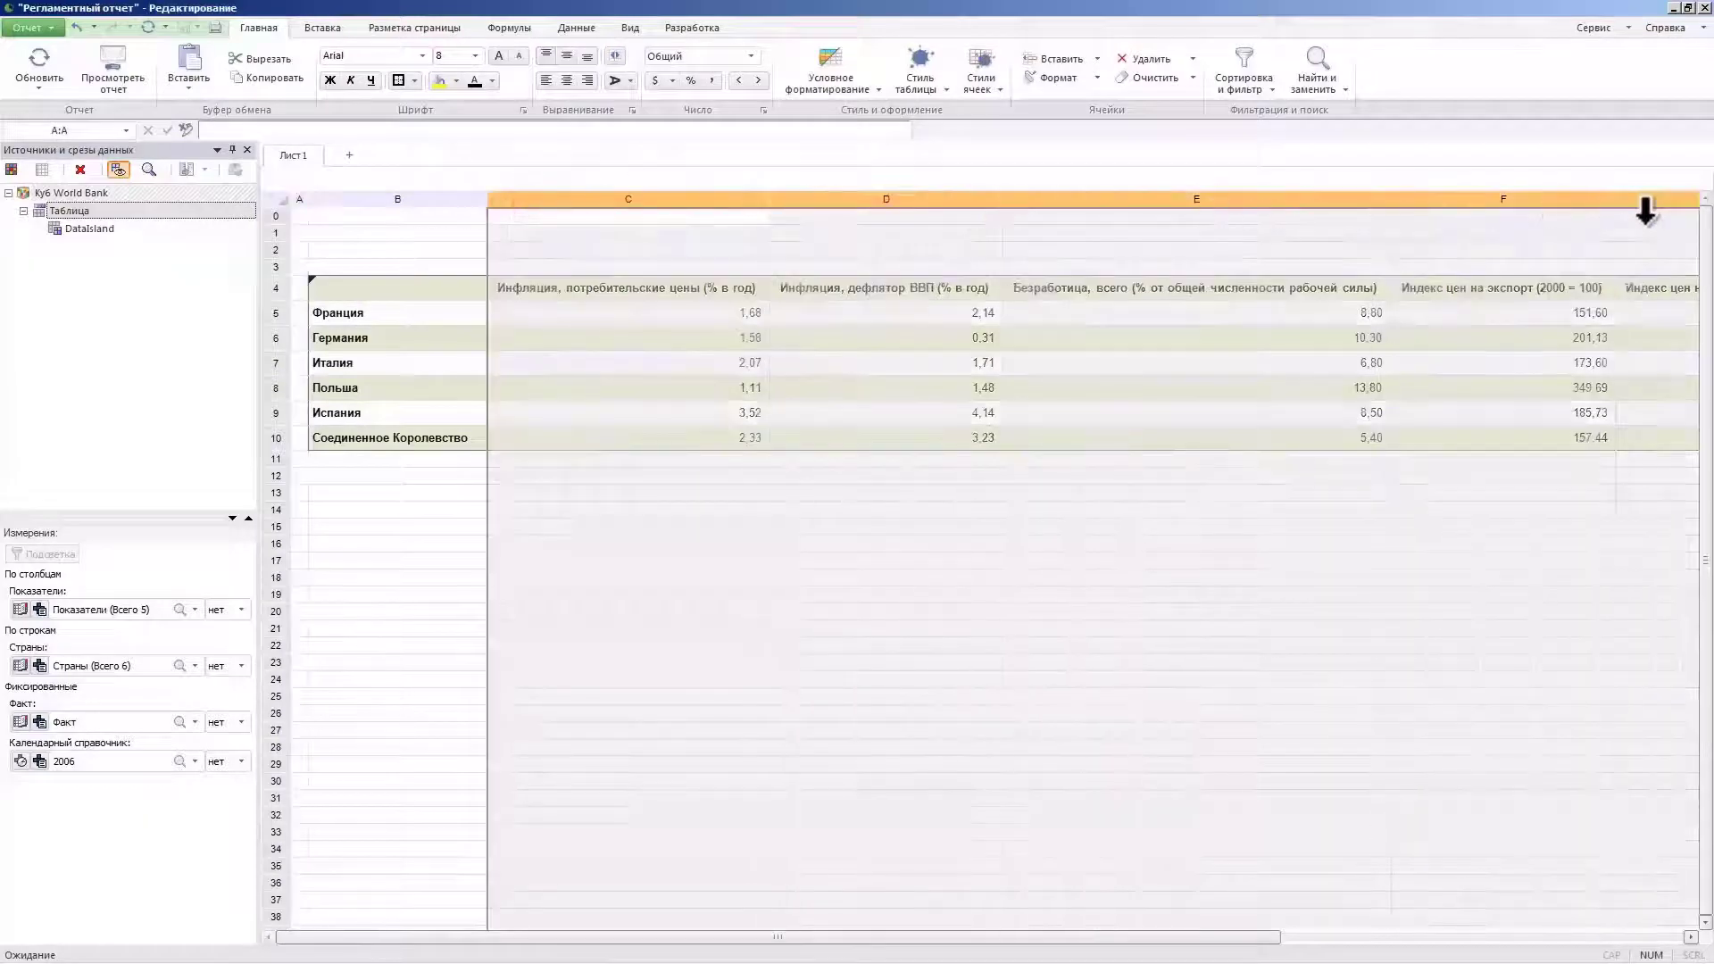
left_click_drag(811, 201, 792, 200)
left_click(276, 290)
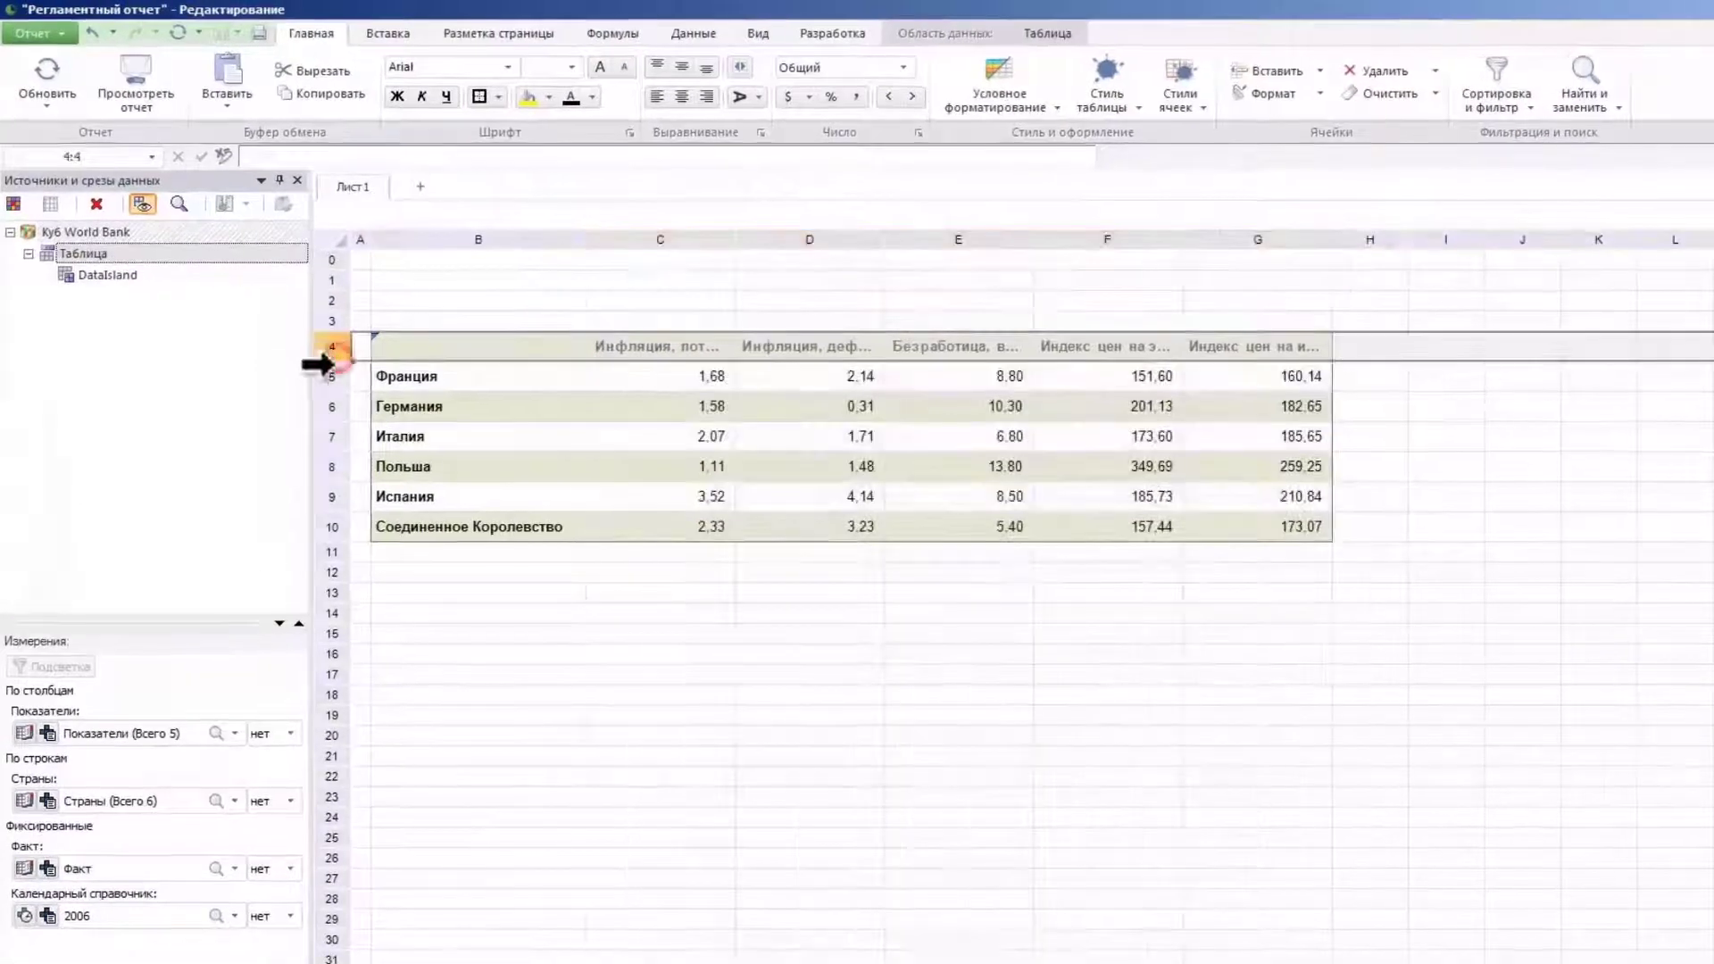
left_click_drag(319, 363, 332, 434)
Merge cells A1:G1 and enter the title "Основные процентные ставки и экономические индексы стран G6"
left_click_drag(360, 279, 1328, 280)
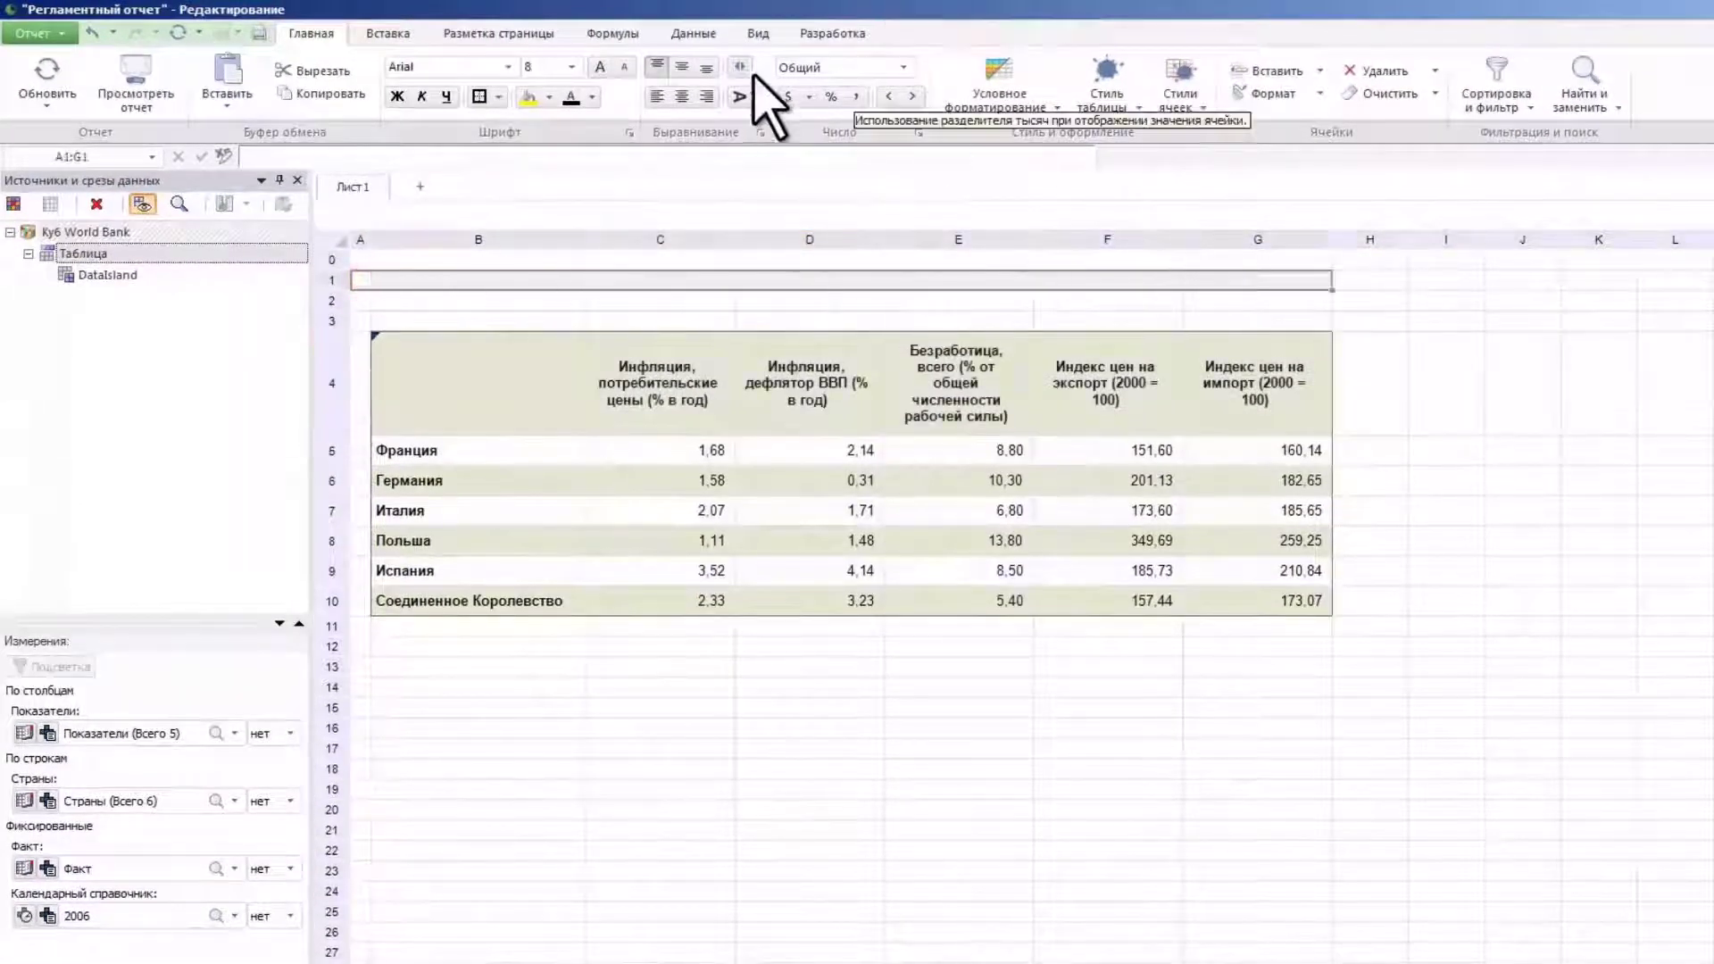
left_click(741, 67)
left_click(547, 159)
type("Основные процентные ставки и экономические индексы стран G6")
Format the title in row 1 at font size 14, centre it, and increase the row's height
left_click(572, 66)
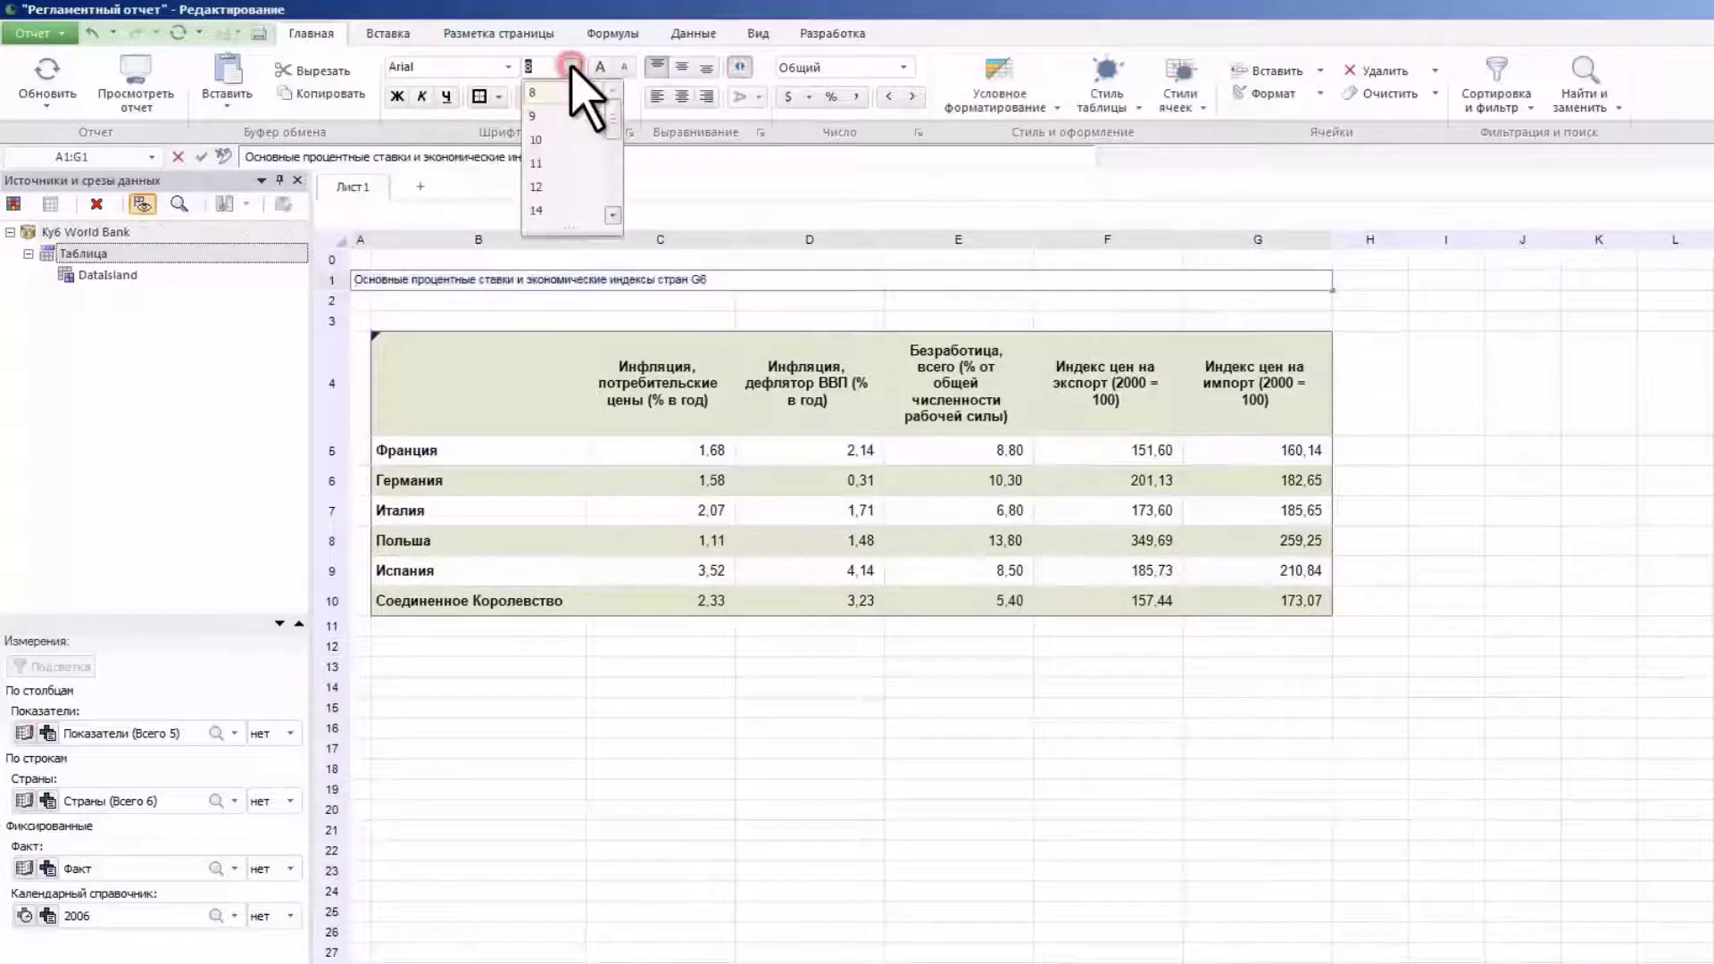
left_click(565, 210)
left_click(681, 96)
left_click(335, 282)
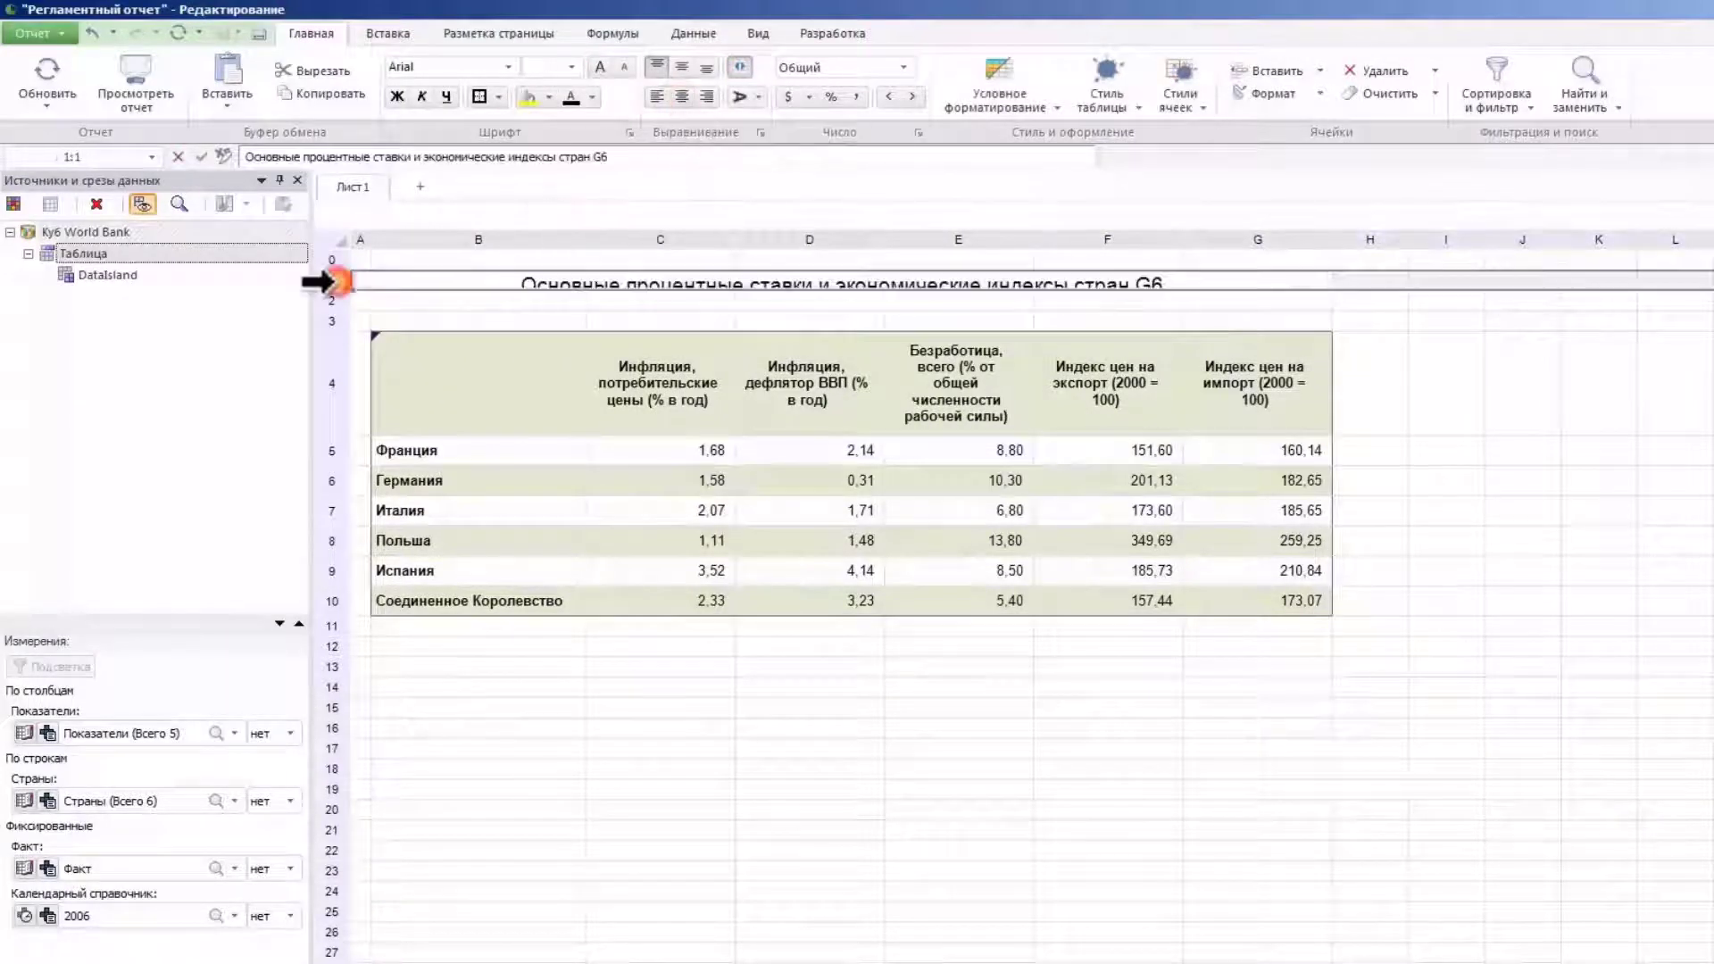
left_click_drag(319, 282, 1224, 318)
Merge row 2 across columns A to G and insert the function GetSelectionEl from the category Работа с отчетом
left_click(740, 67)
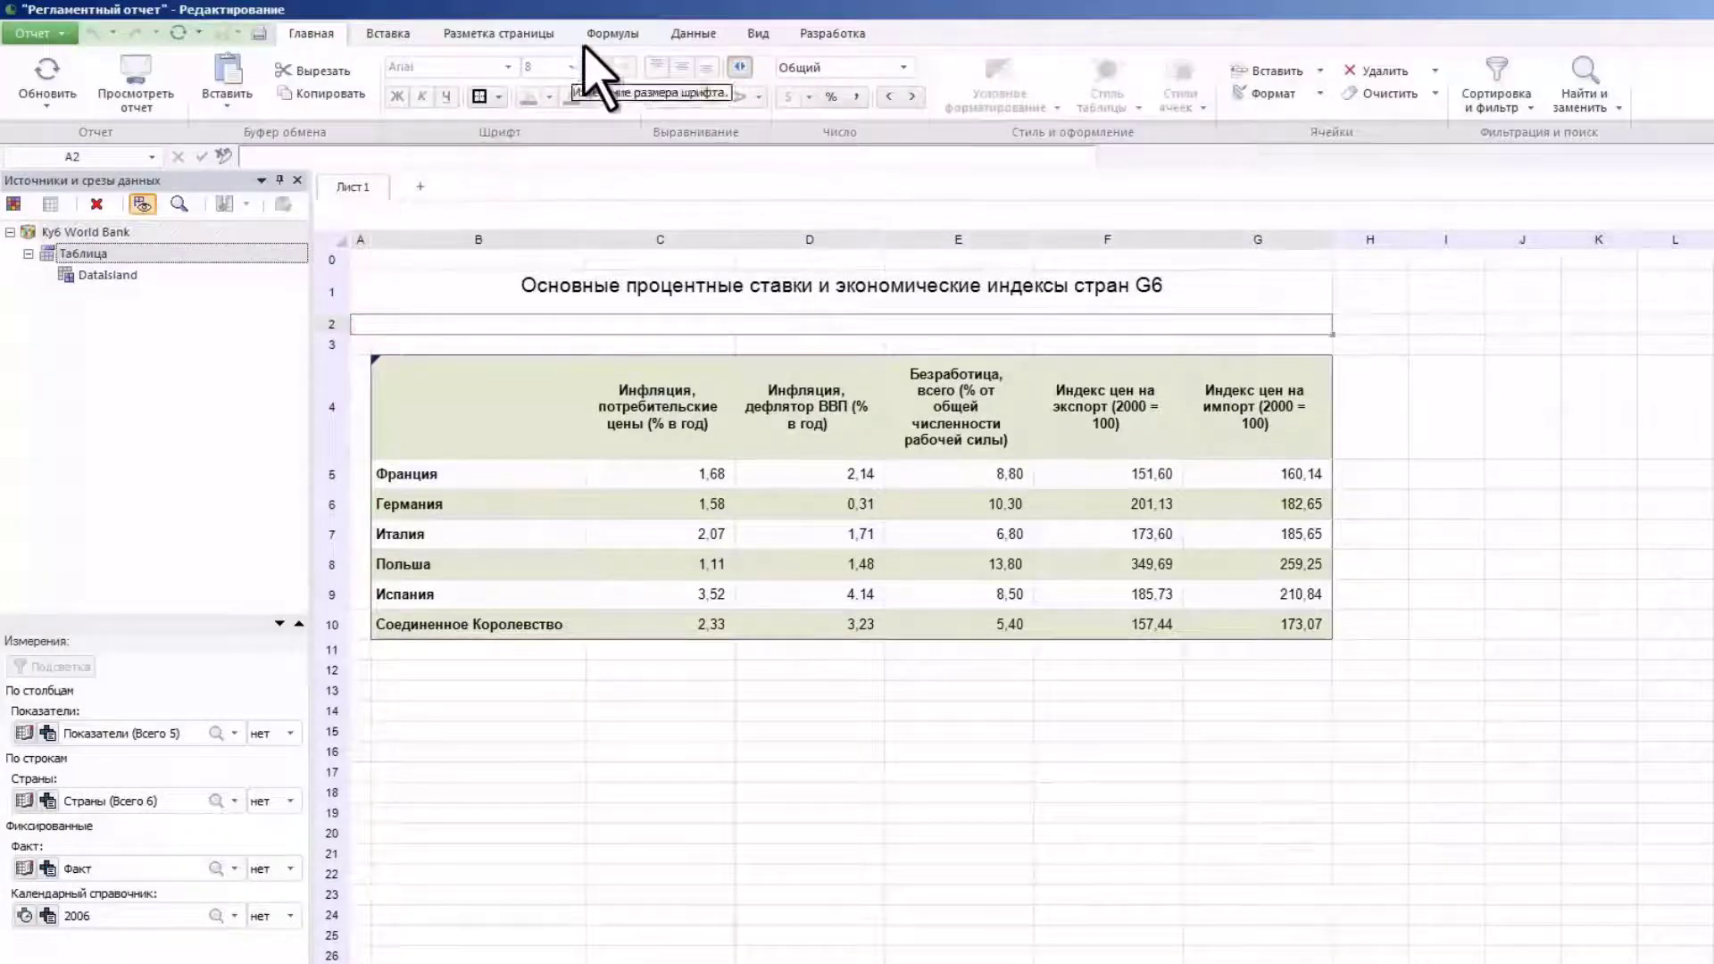
left_click(611, 32)
left_click(229, 80)
left_click(1009, 382)
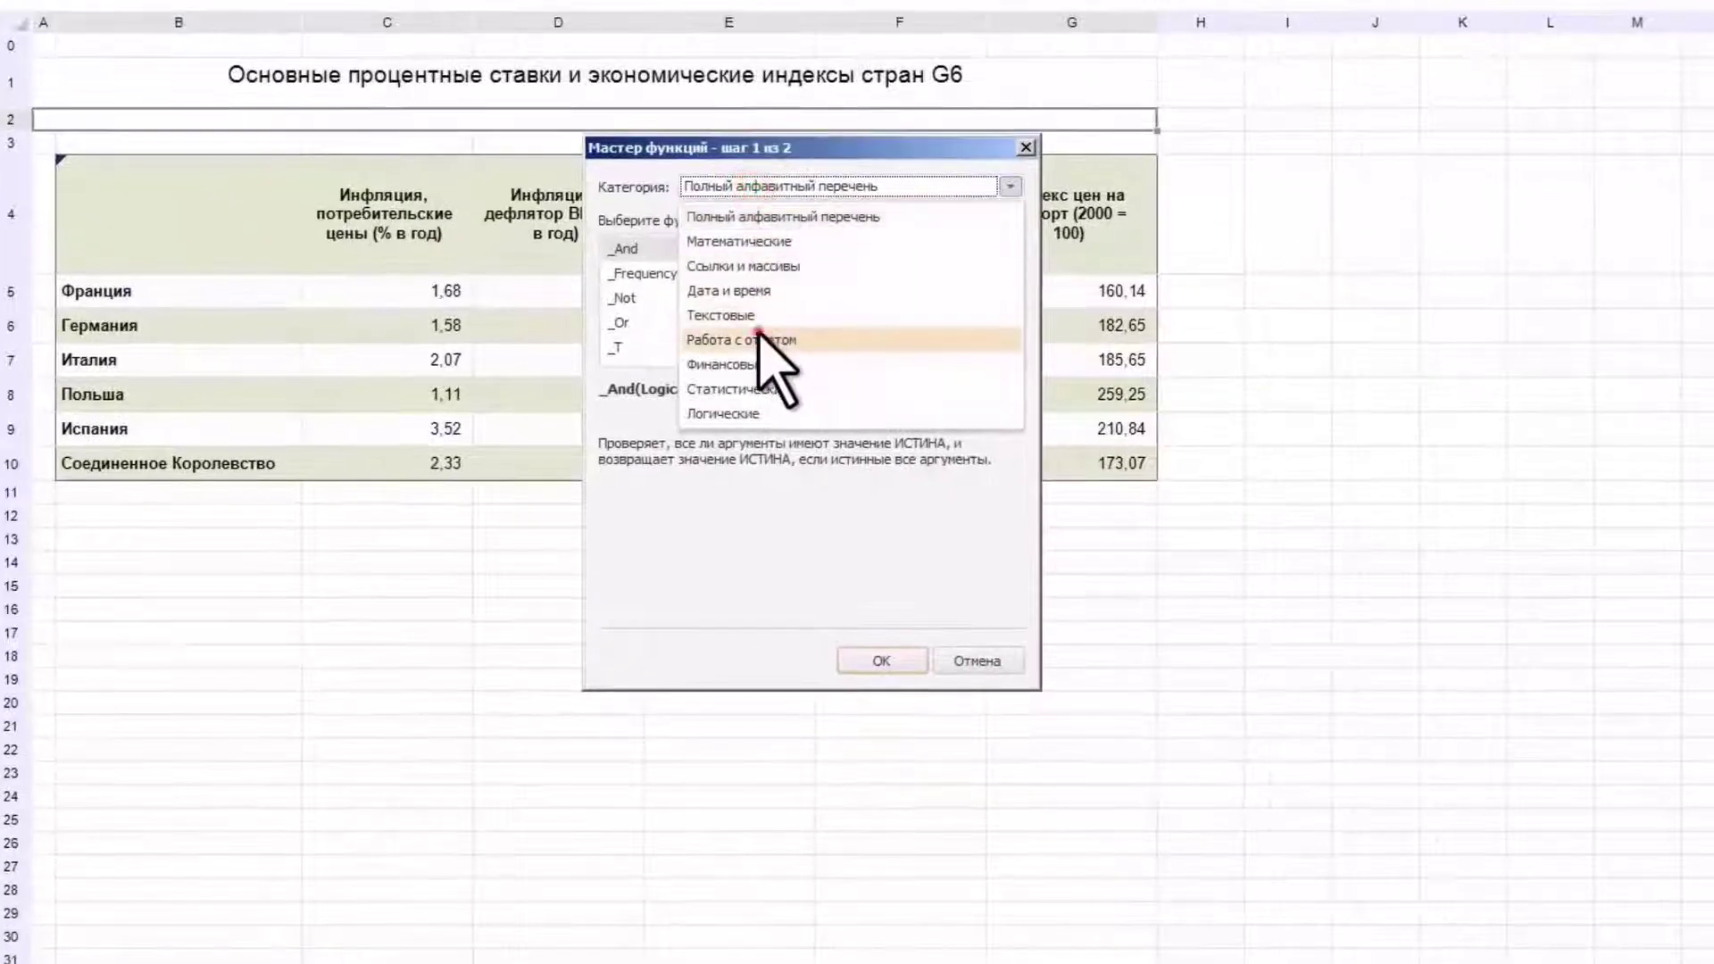
left_click(758, 339)
left_click(696, 273)
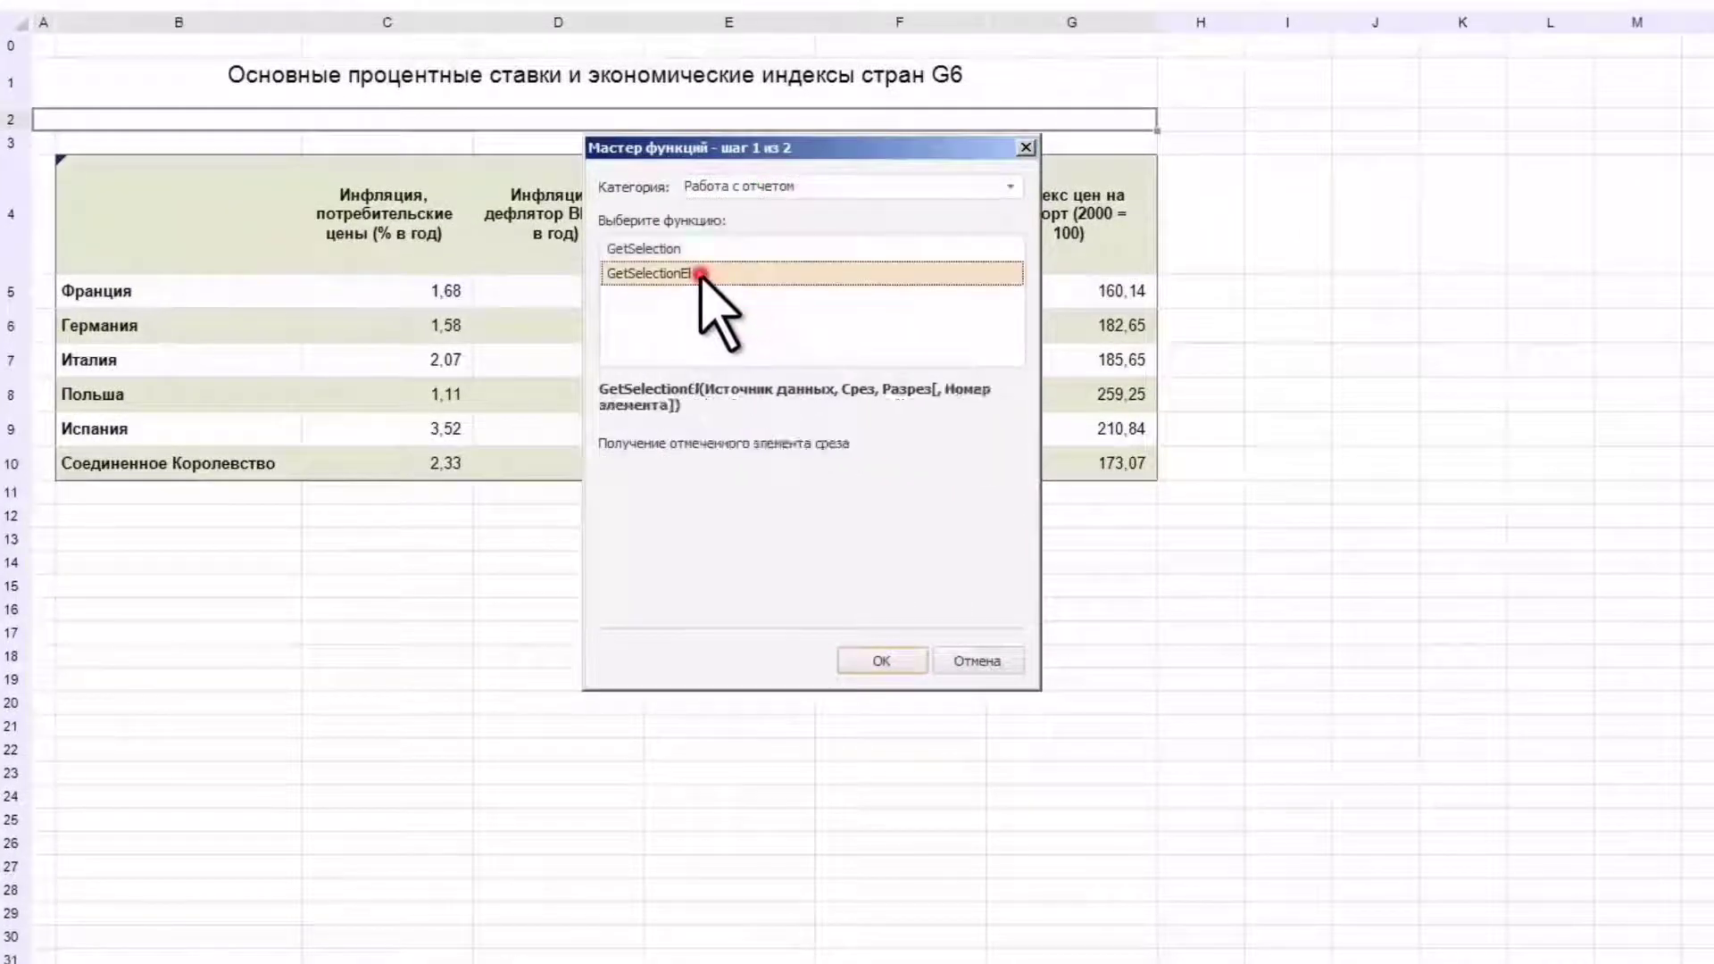
left_click(862, 658)
Set the GetSelectionEl arguments to data source Куб World Bank, slice Таблица and dimension Календарный справочник
left_click(934, 235)
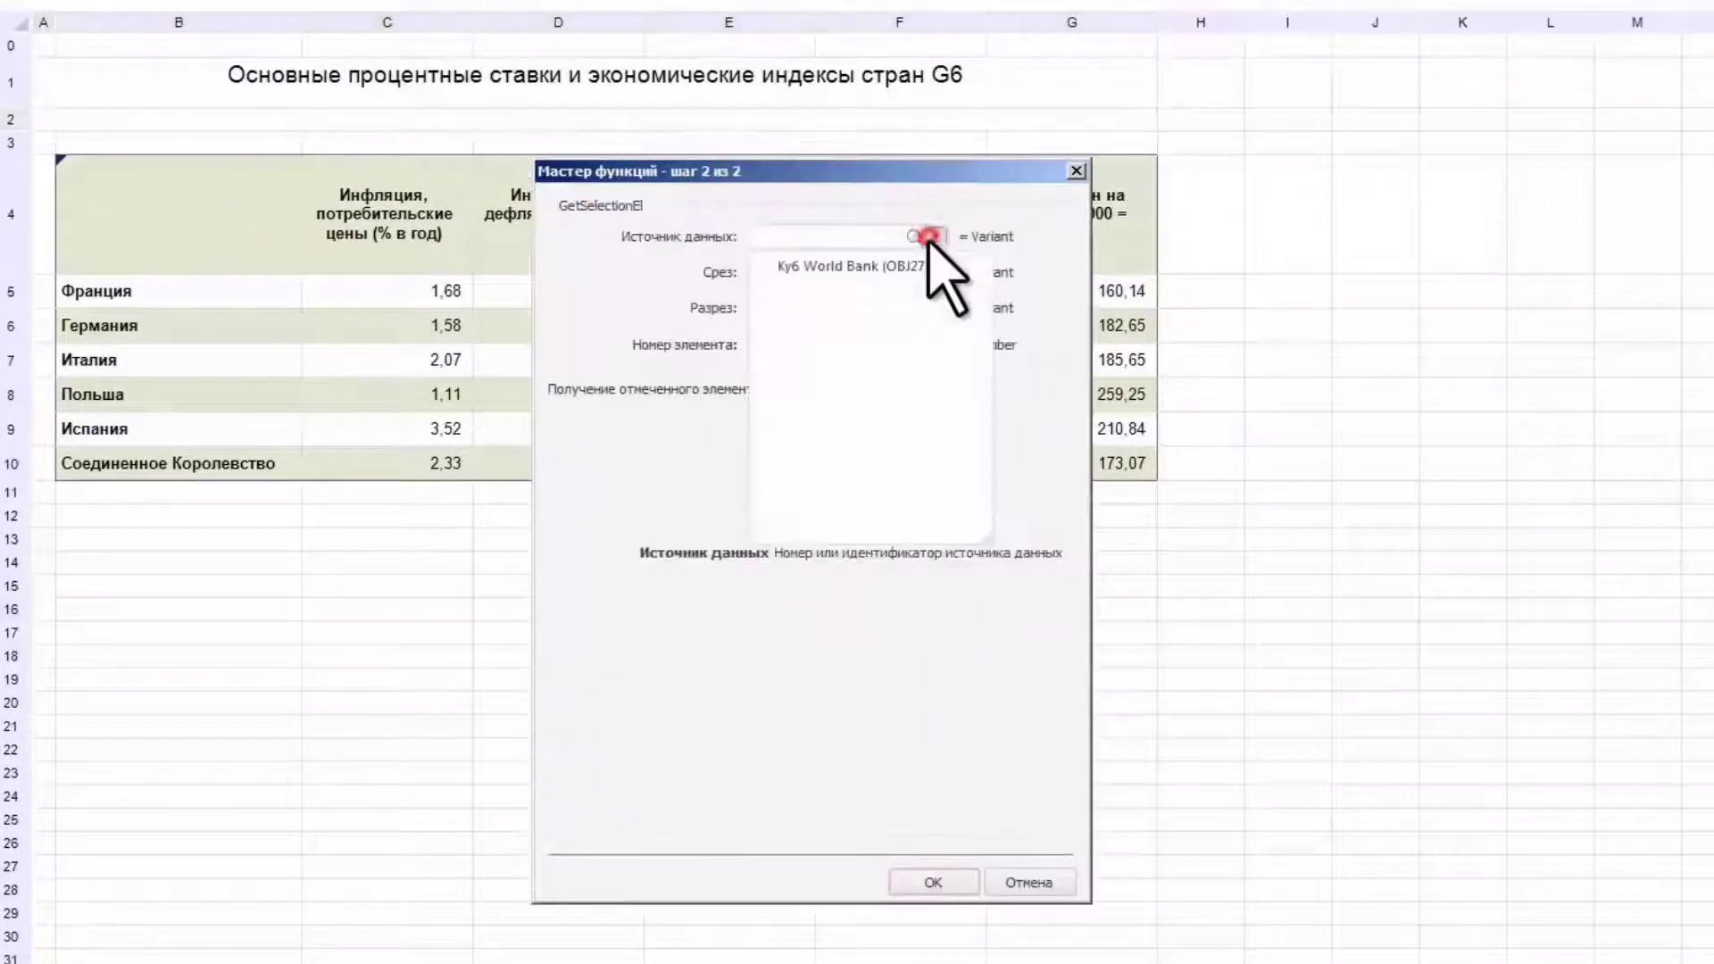
left_click(901, 268)
left_click(935, 271)
left_click(917, 304)
left_click(936, 307)
left_click(991, 482)
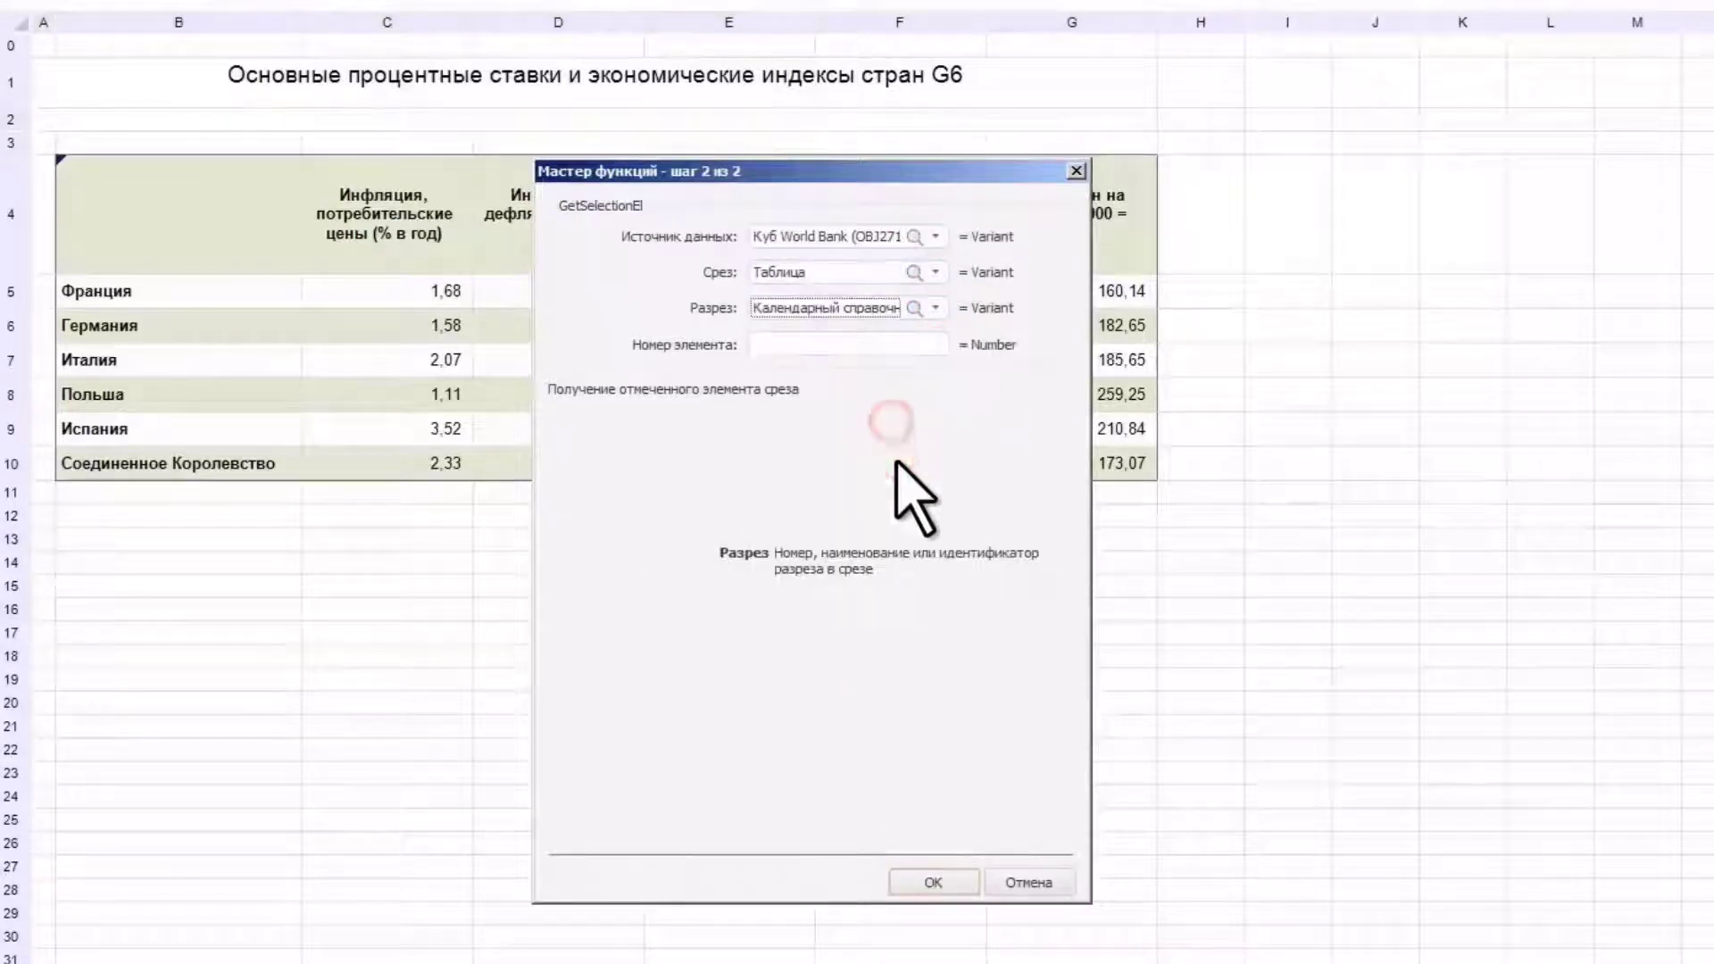
left_click(930, 879)
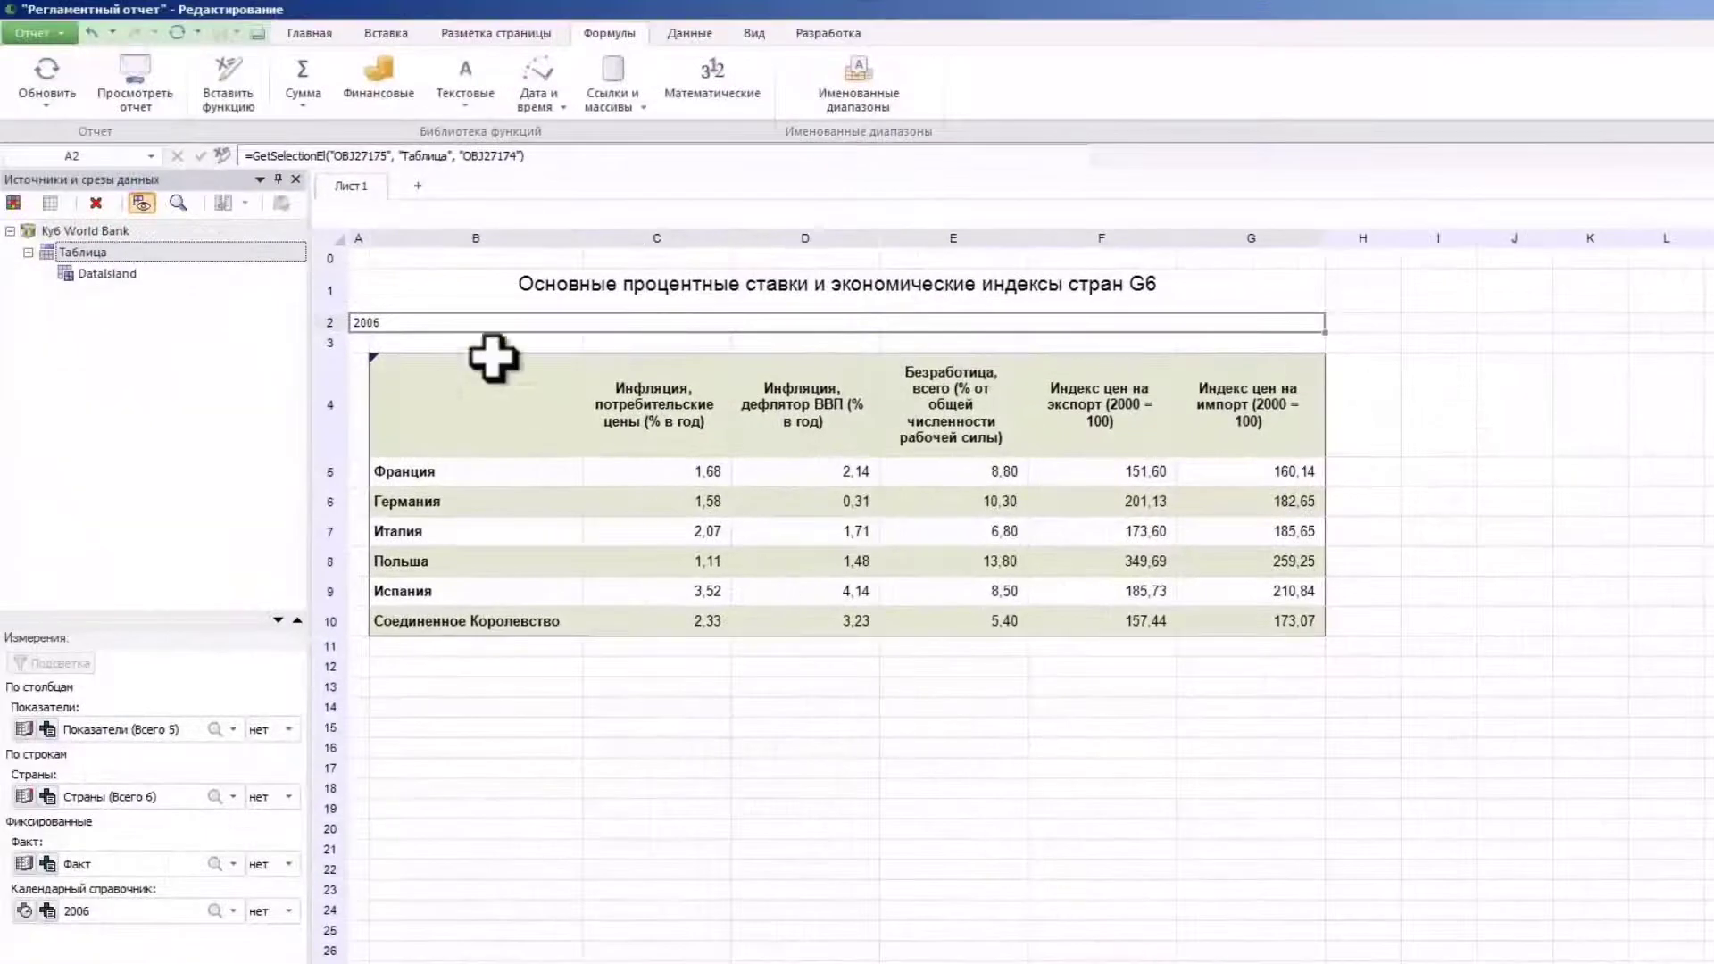
Prefix the formula in A2 with the text "Отчетная дата: " joined by a plus sign
left_click(256, 156)
type("\"Отчетная дата: \"+")
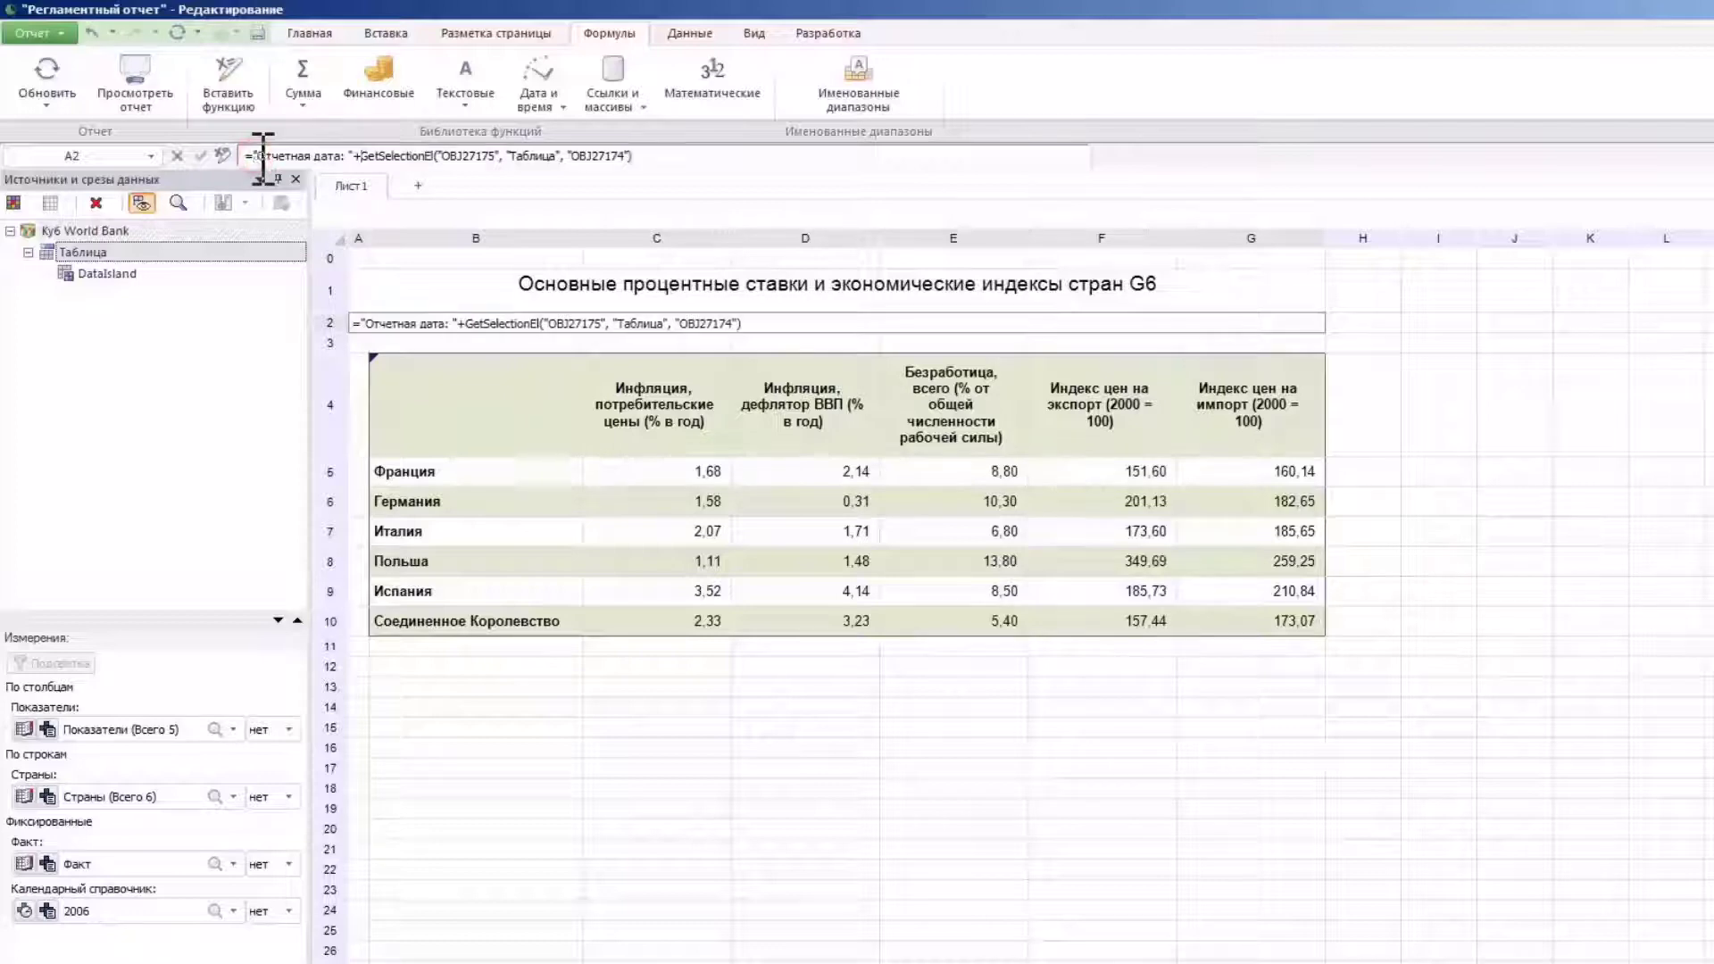
key("Return")
Format the report date line in row 2 at font size 9 and centre it
left_click(312, 33)
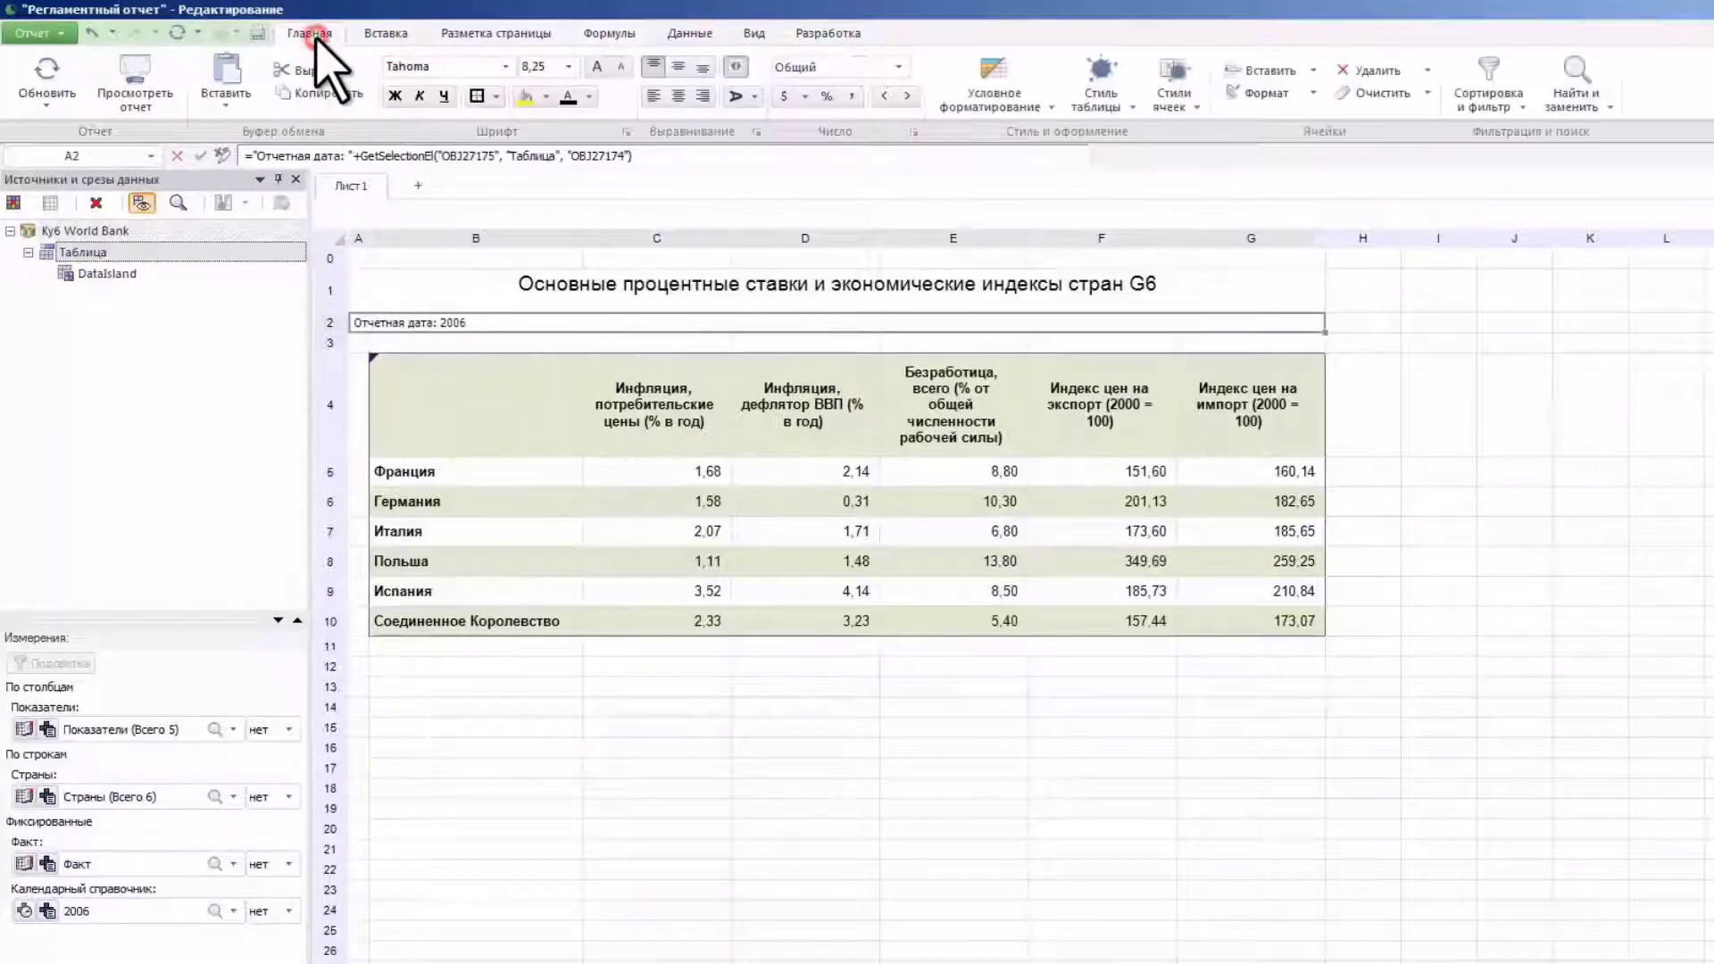
left_click(569, 66)
left_click(563, 111)
left_click(679, 96)
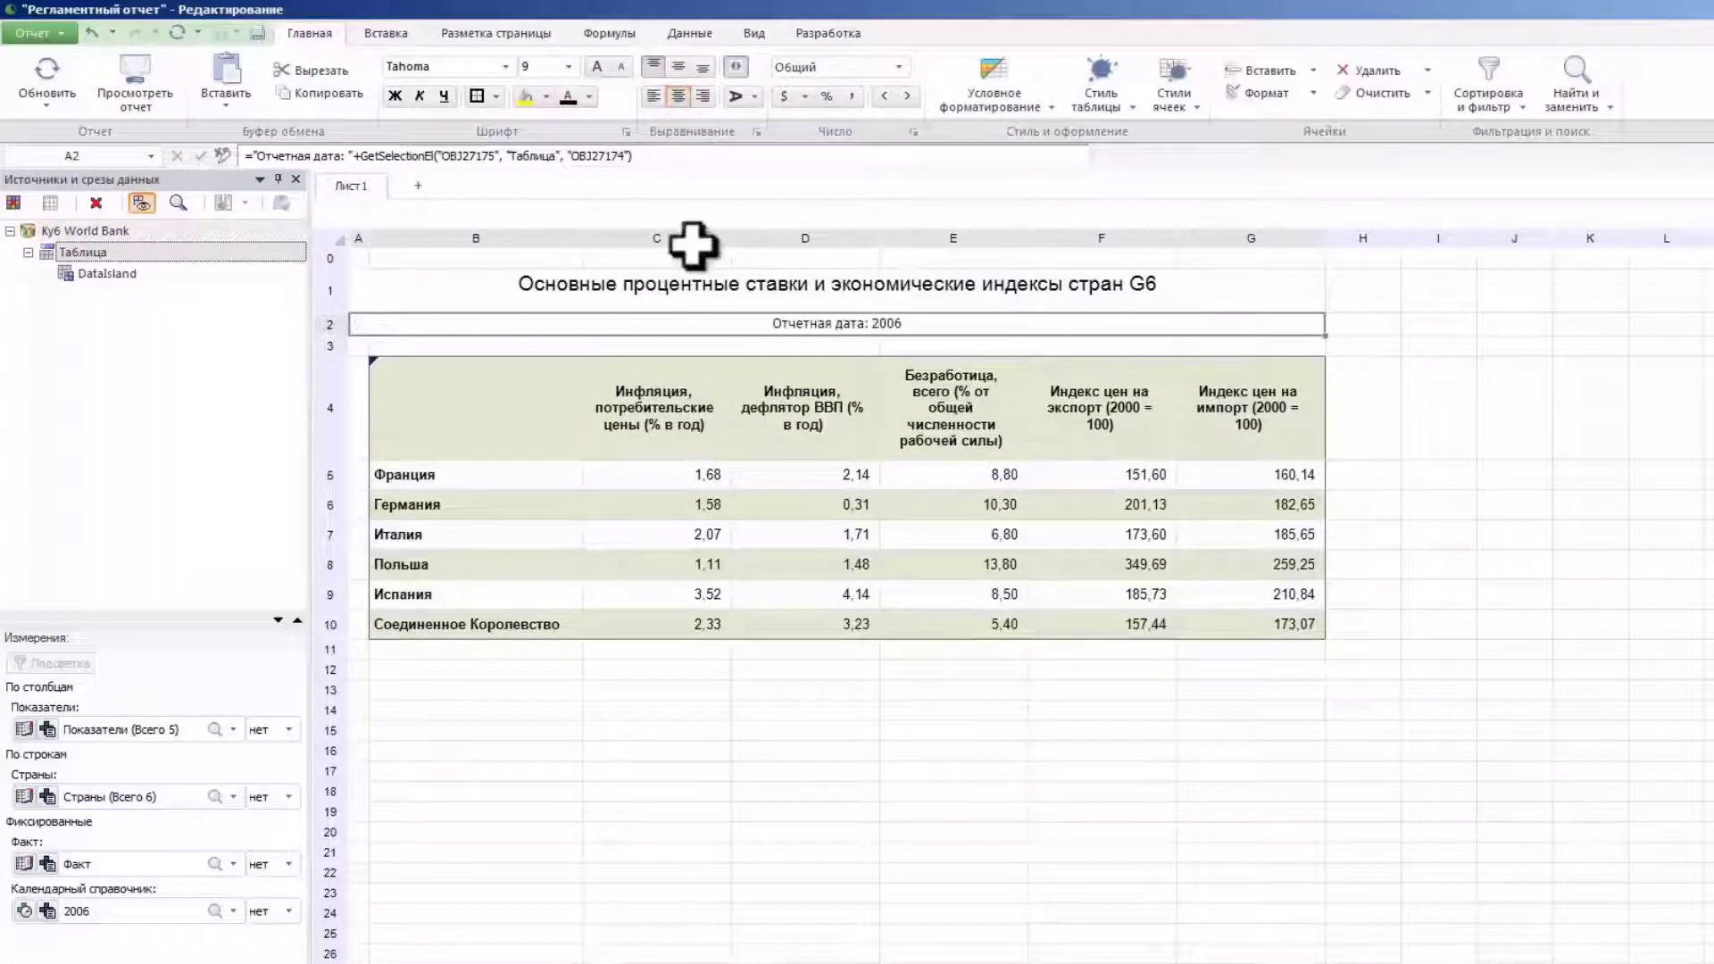
left_click(694, 347)
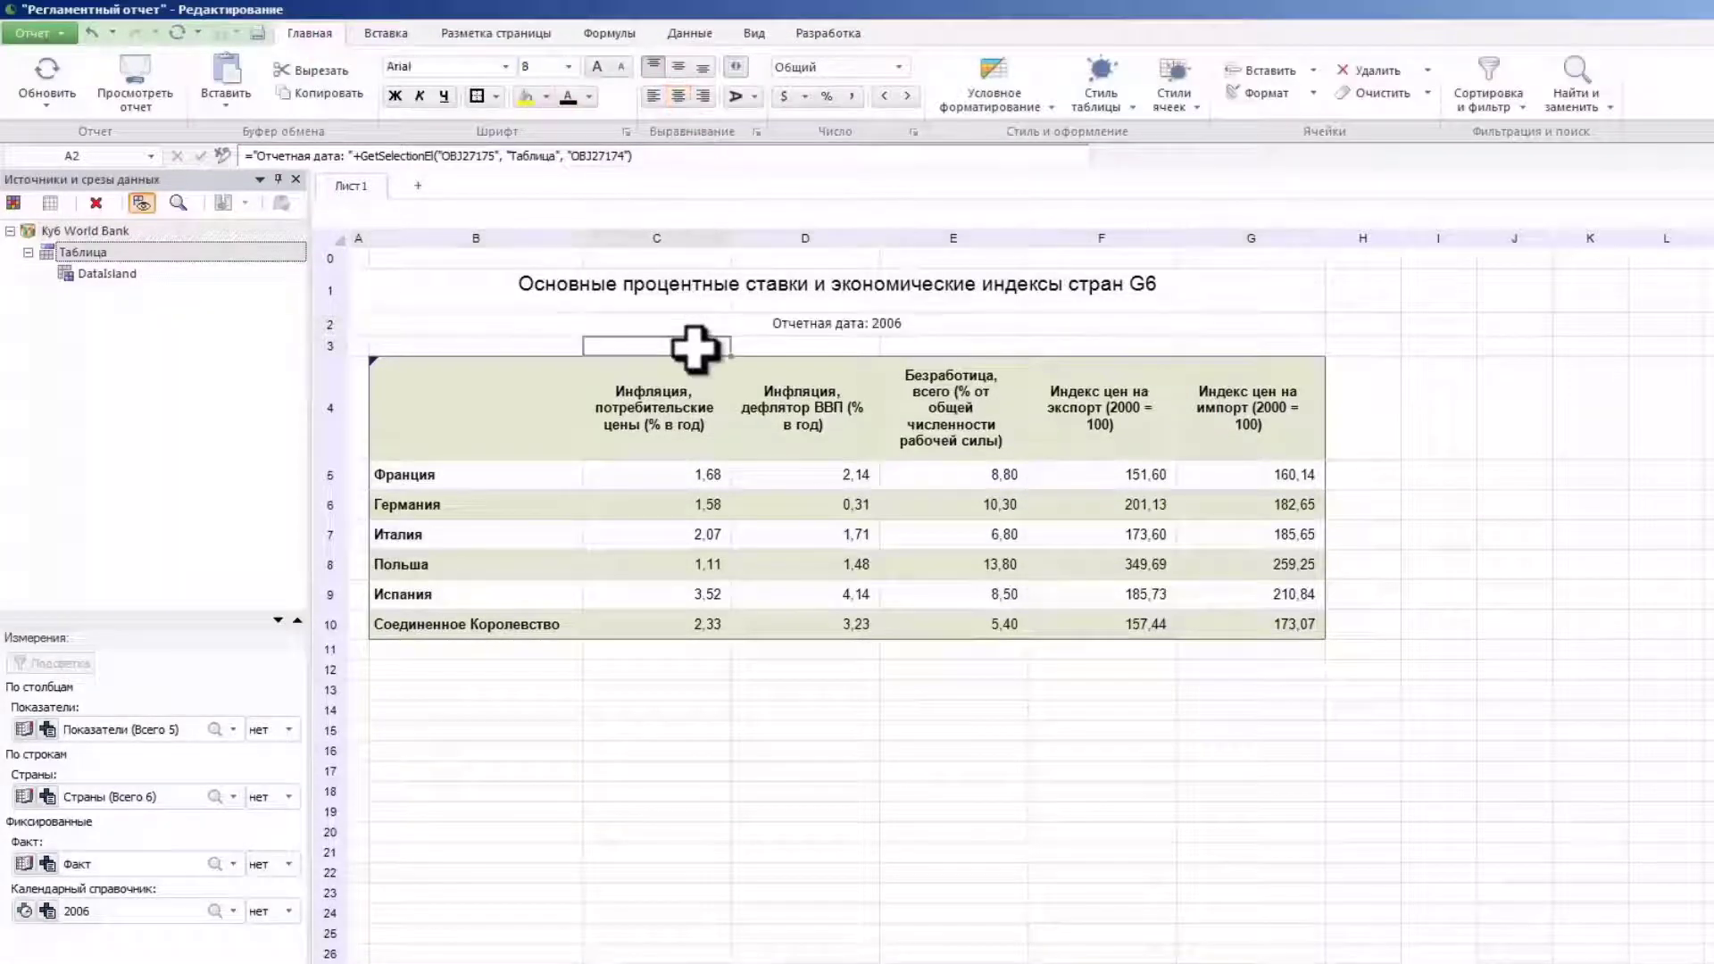
Rename the sheet Лист1 as Экономические индексы
right_click(357, 185)
left_click(416, 243)
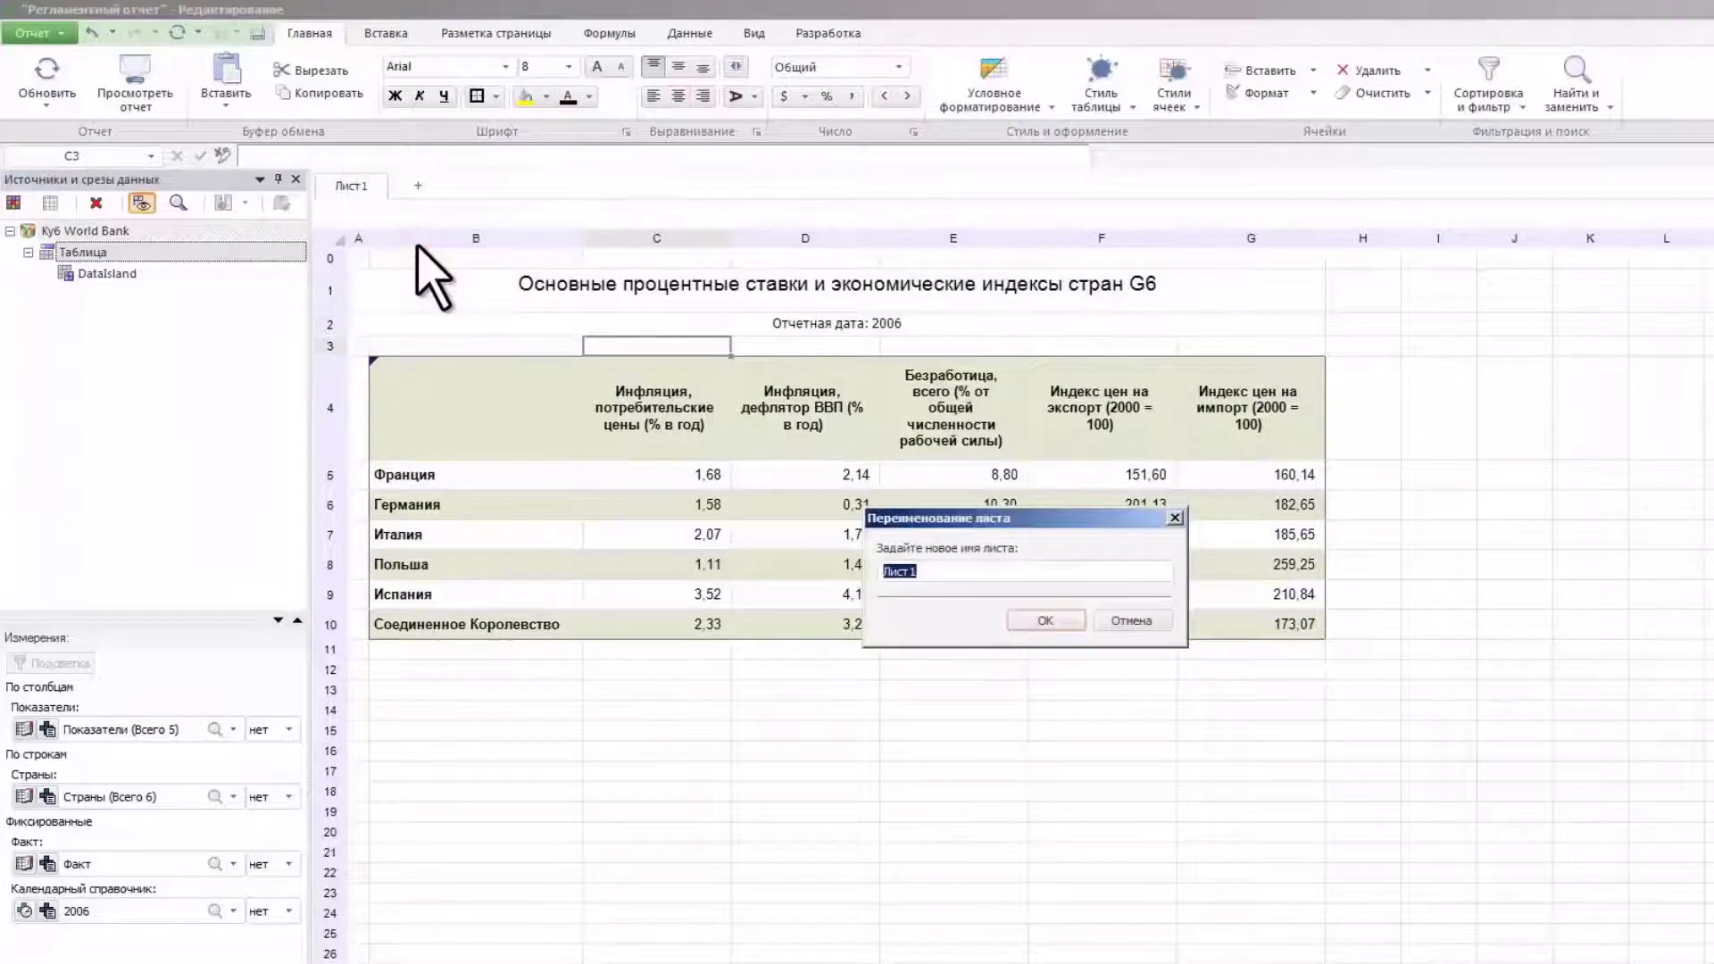
type("Экономические индексы")
key("Return")
Add two new sheets to the report and rename the first of them as Импорт/Экспорт
left_click(536, 186)
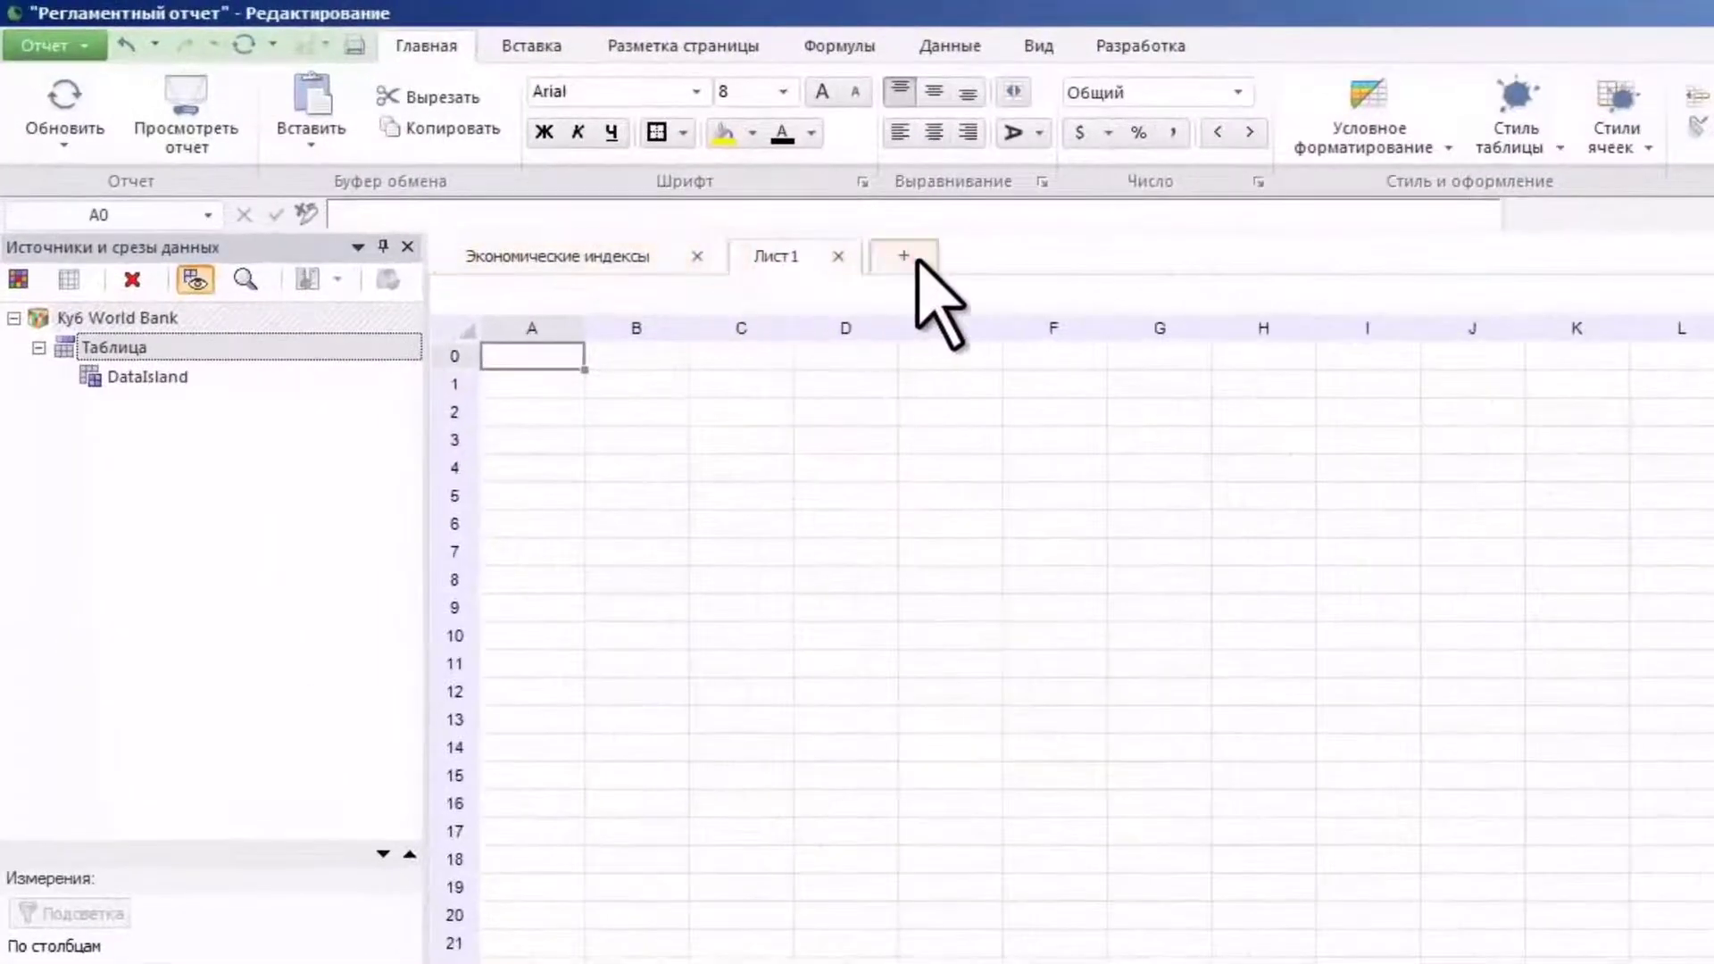
left_click(916, 258)
right_click(803, 263)
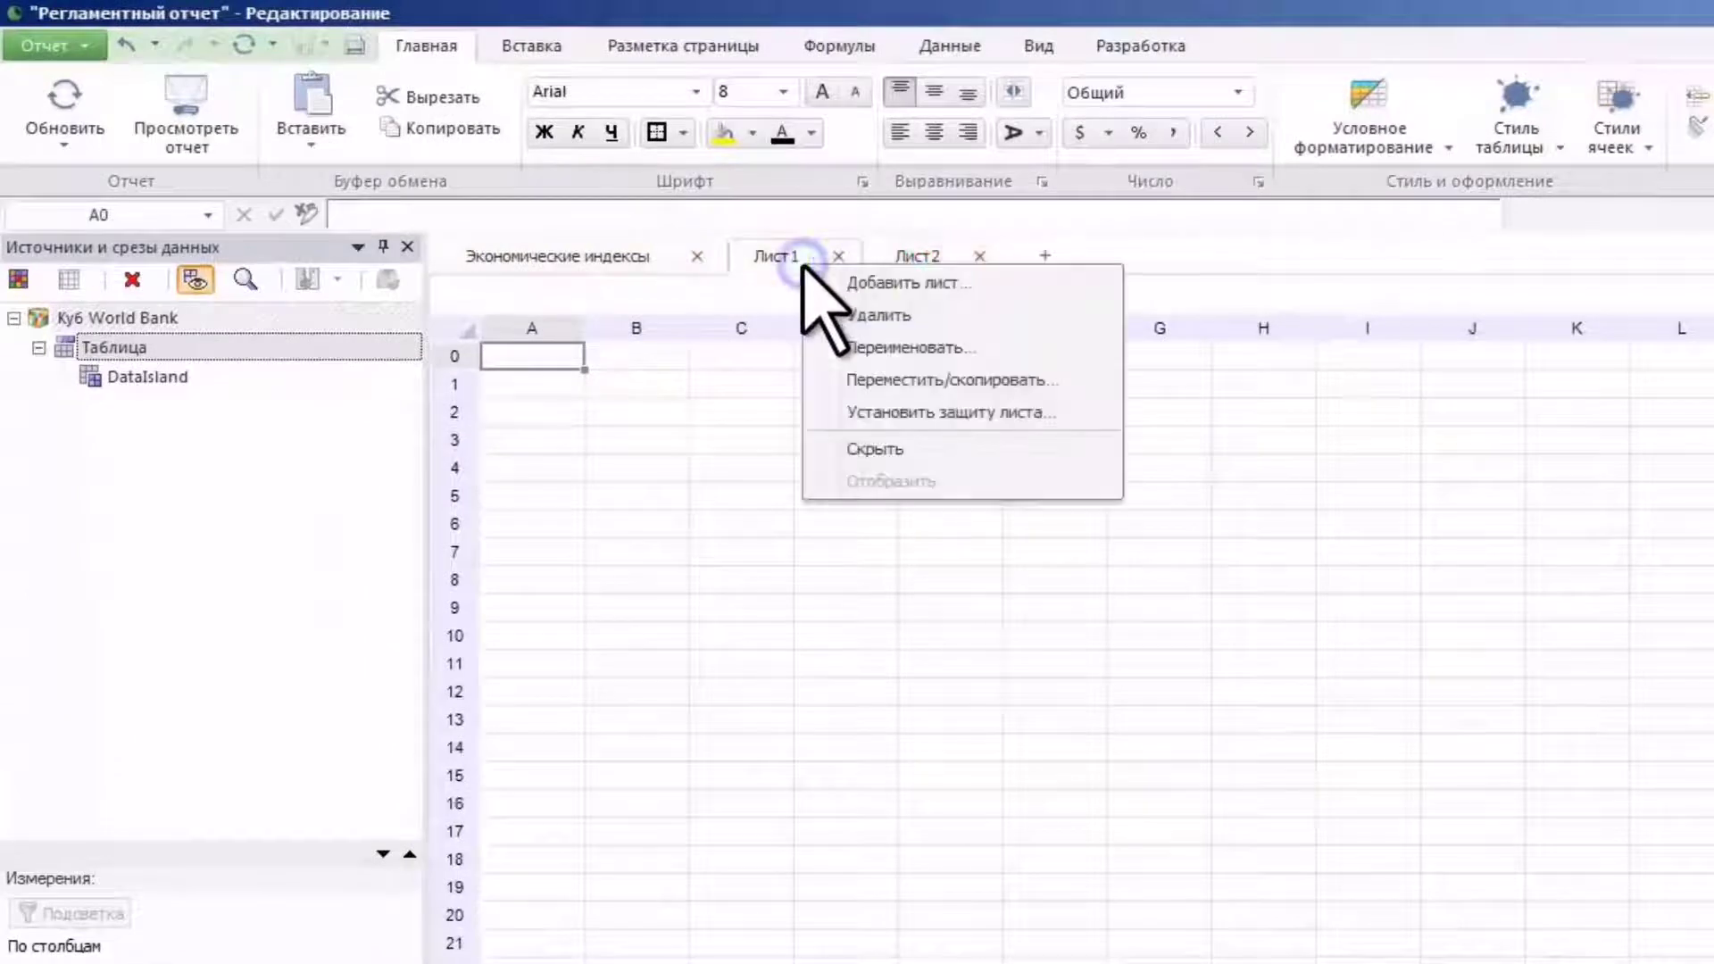
left_click(825, 346)
type("Импорт/Экспорт")
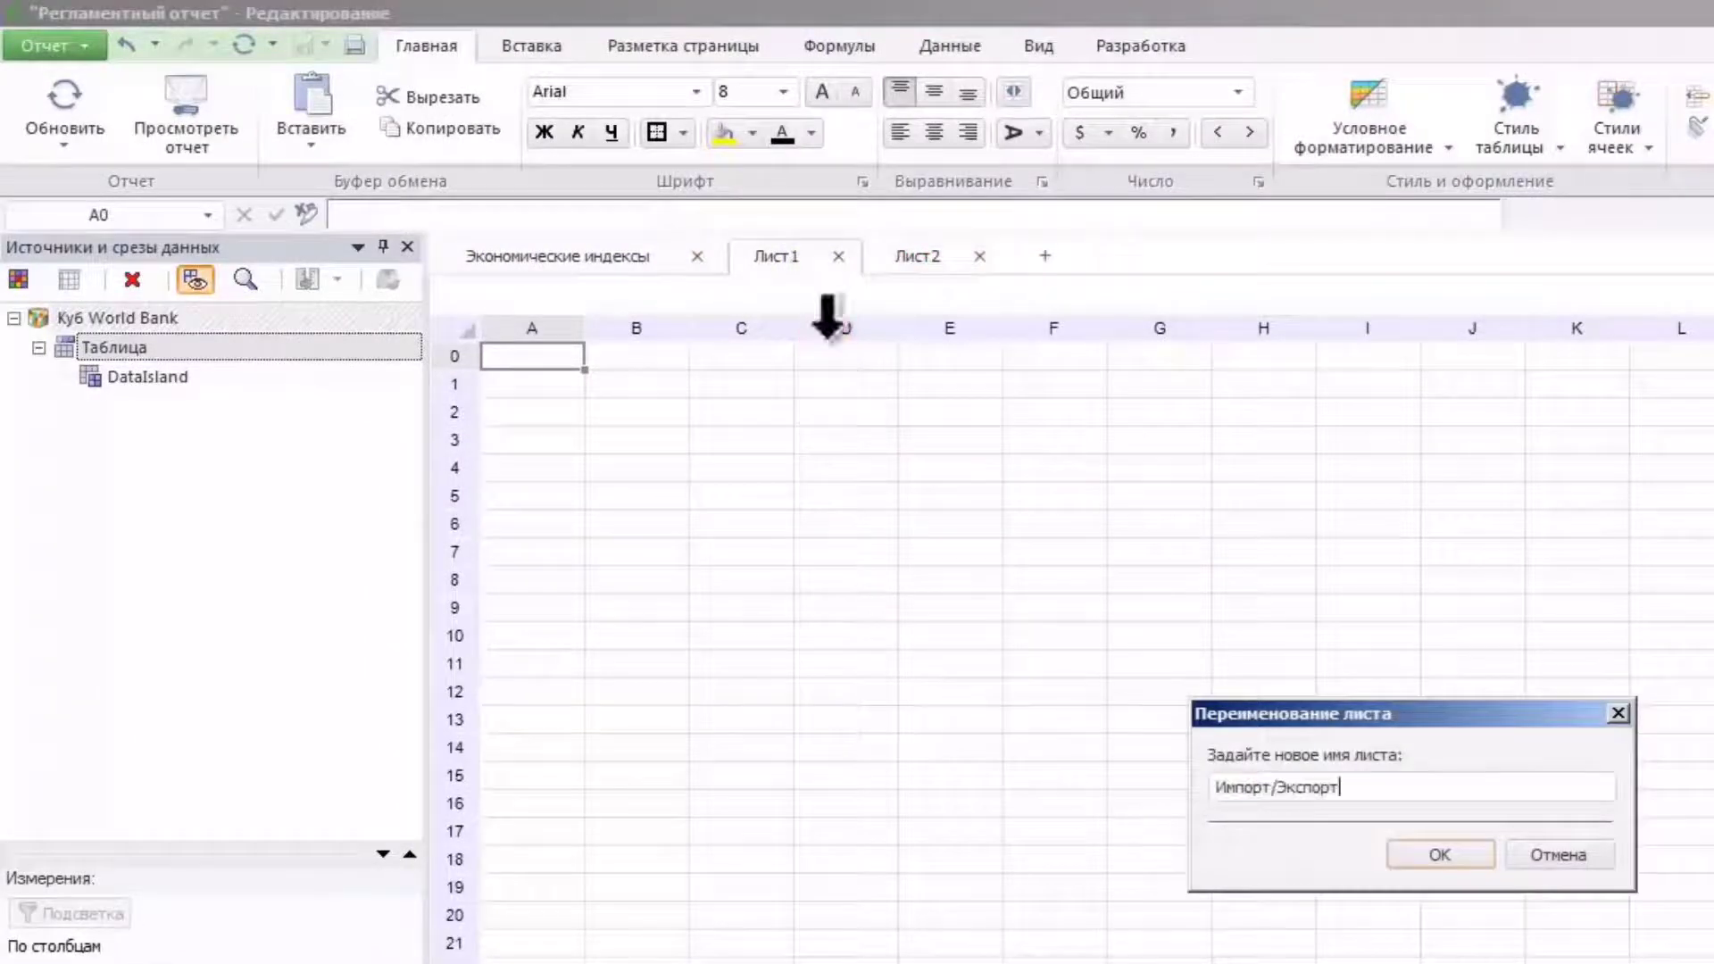
key("Return")
Rename the sheet Лист2 as Диаграмма
right_click(1004, 259)
left_click(1015, 334)
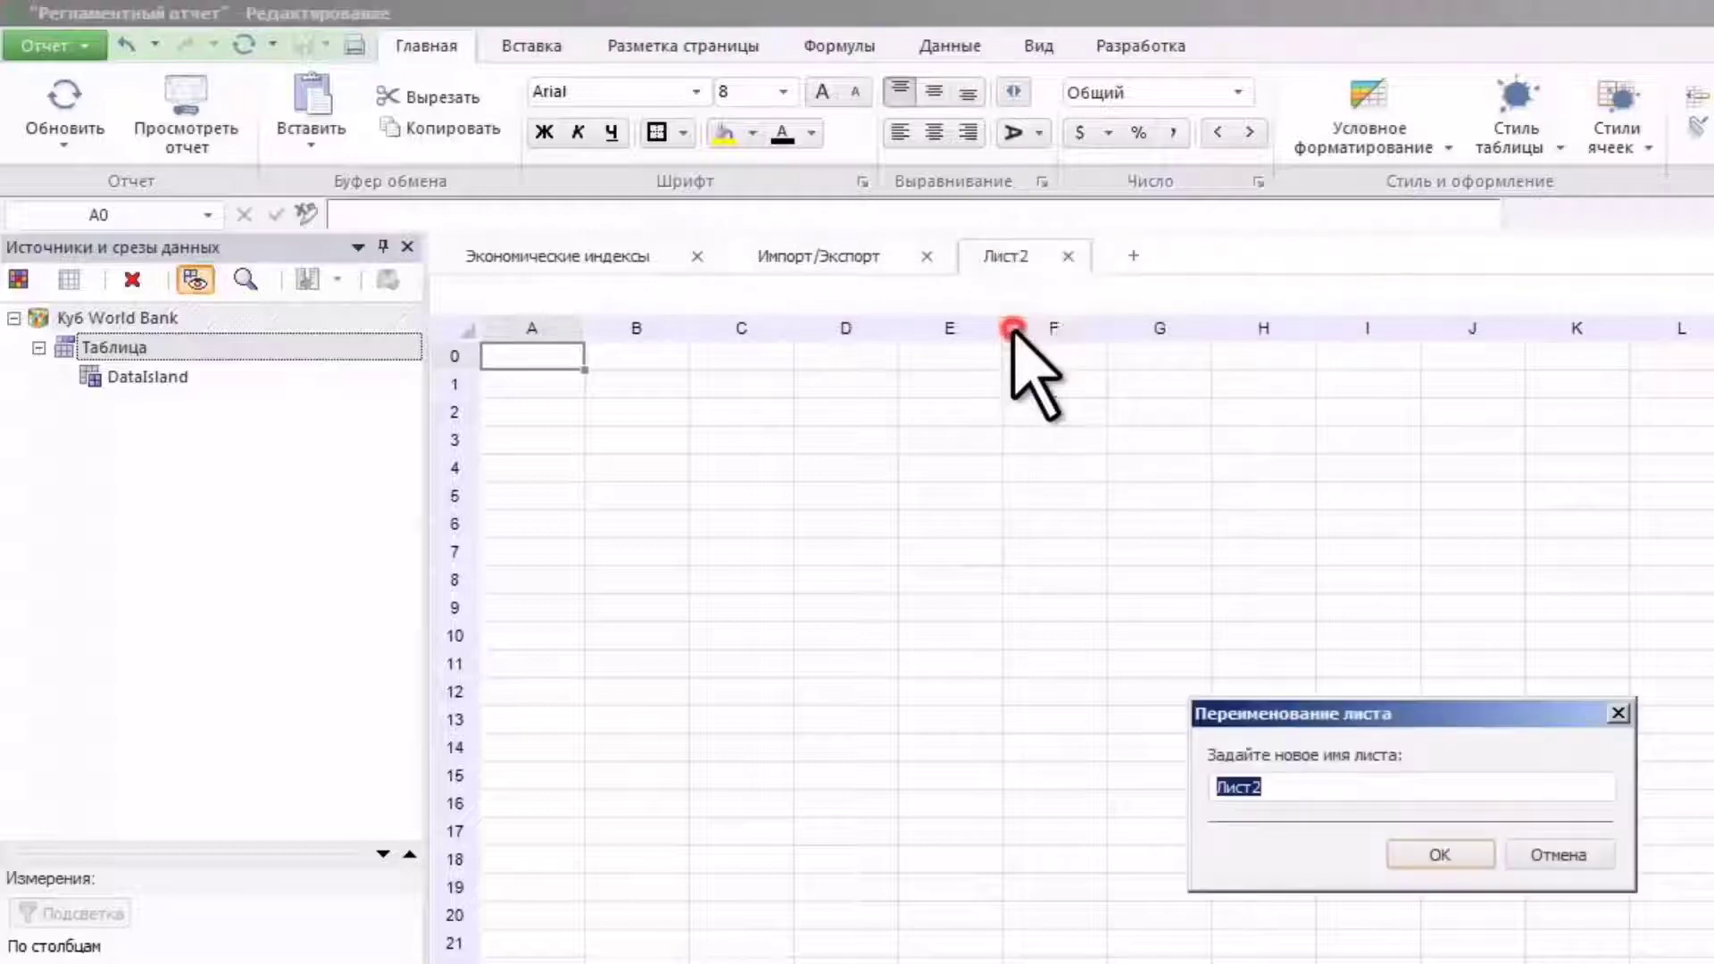
type("Диаграмма")
key("Return")
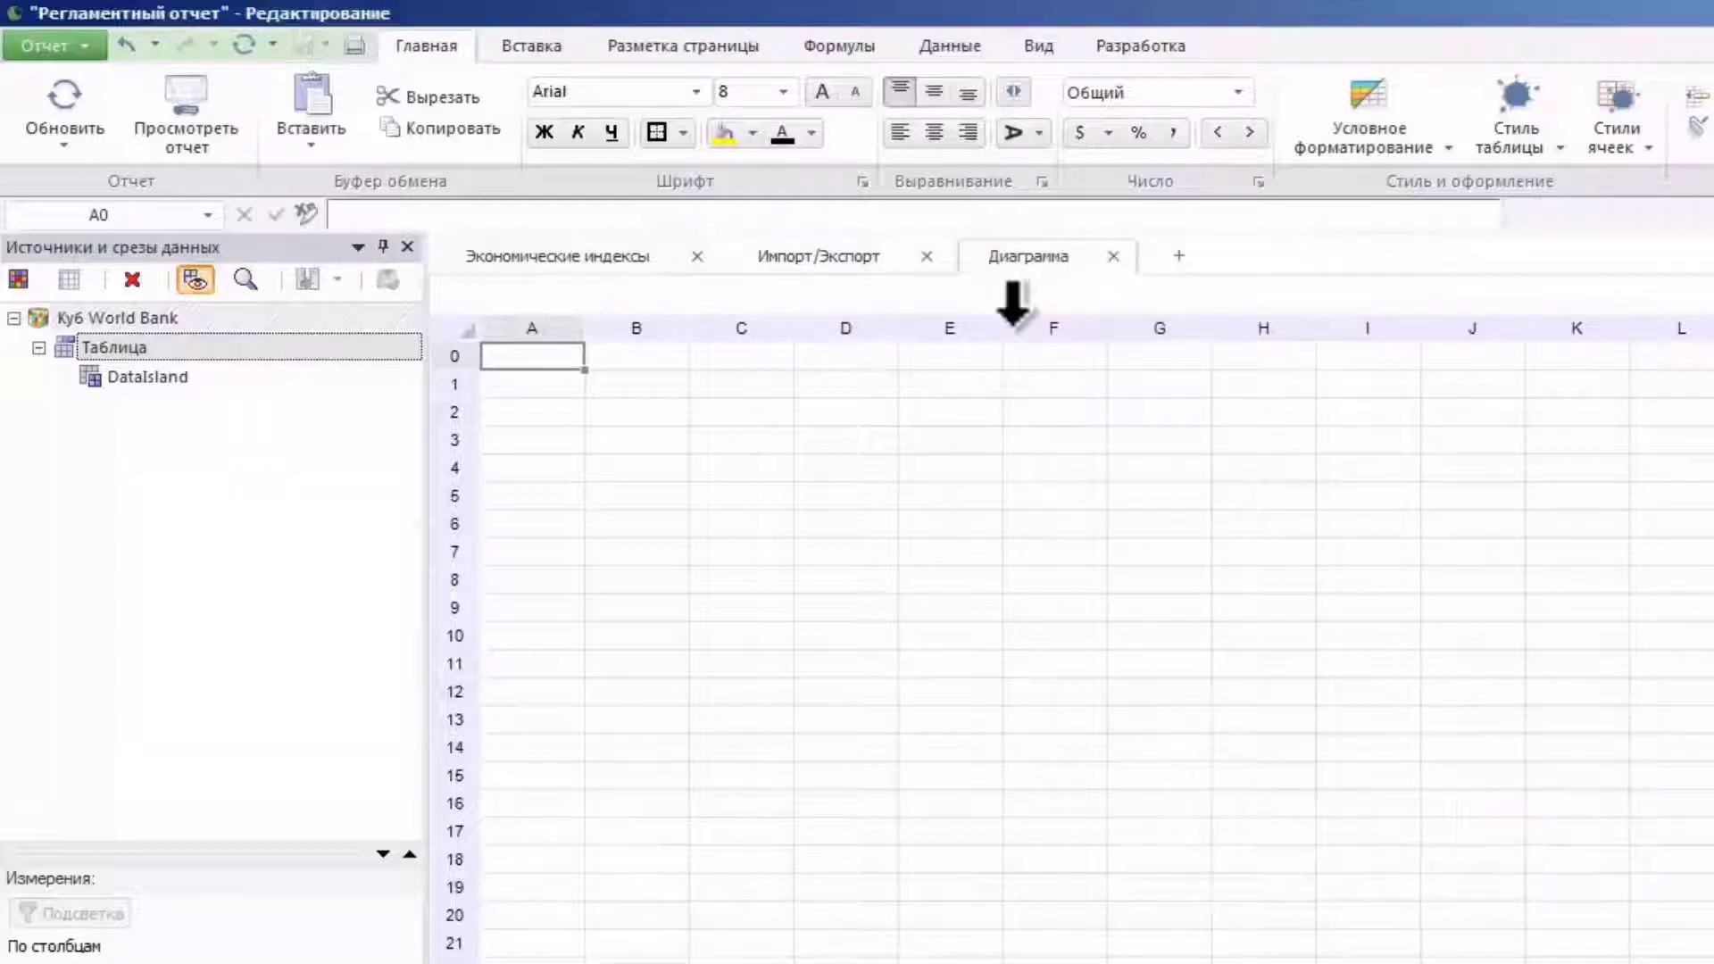
Switch to the sheet Импорт/Экспорт and create a full copy of the slice Таблица
left_click(837, 258)
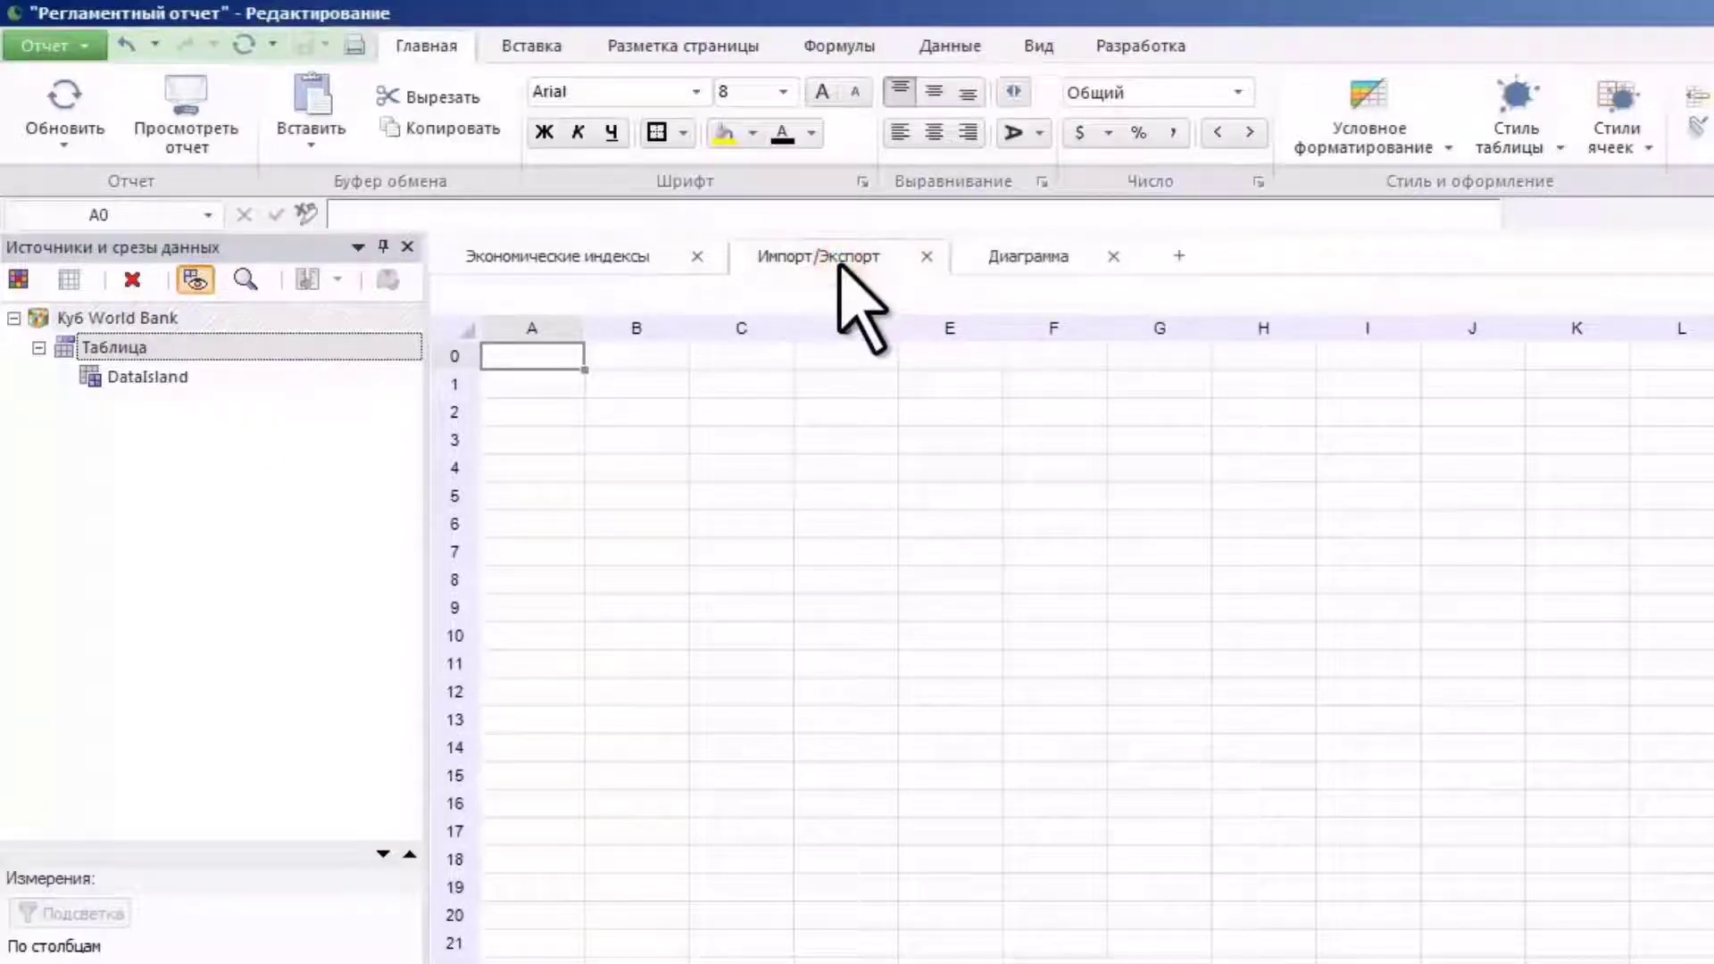
right_click(114, 355)
mouse_move(116, 371)
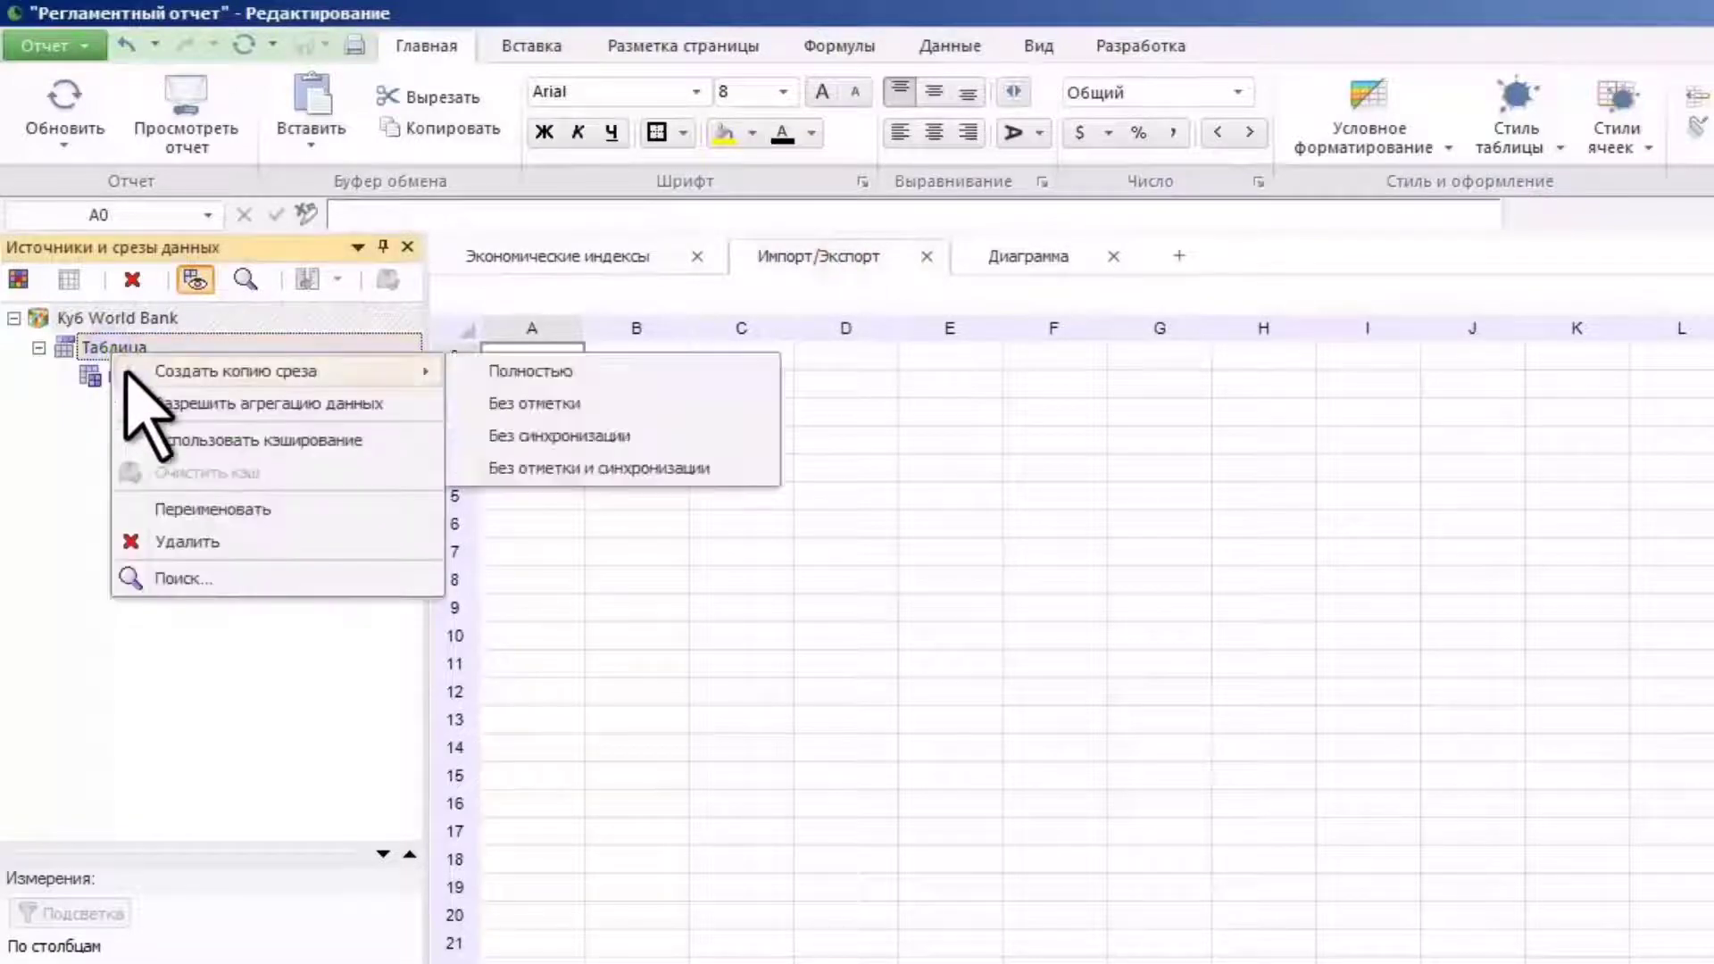
left_click(489, 371)
Rename the slice copy as Таблица (Импорт/Экспорт) and select cell B4 for its data area
right_click(132, 406)
left_click(172, 560)
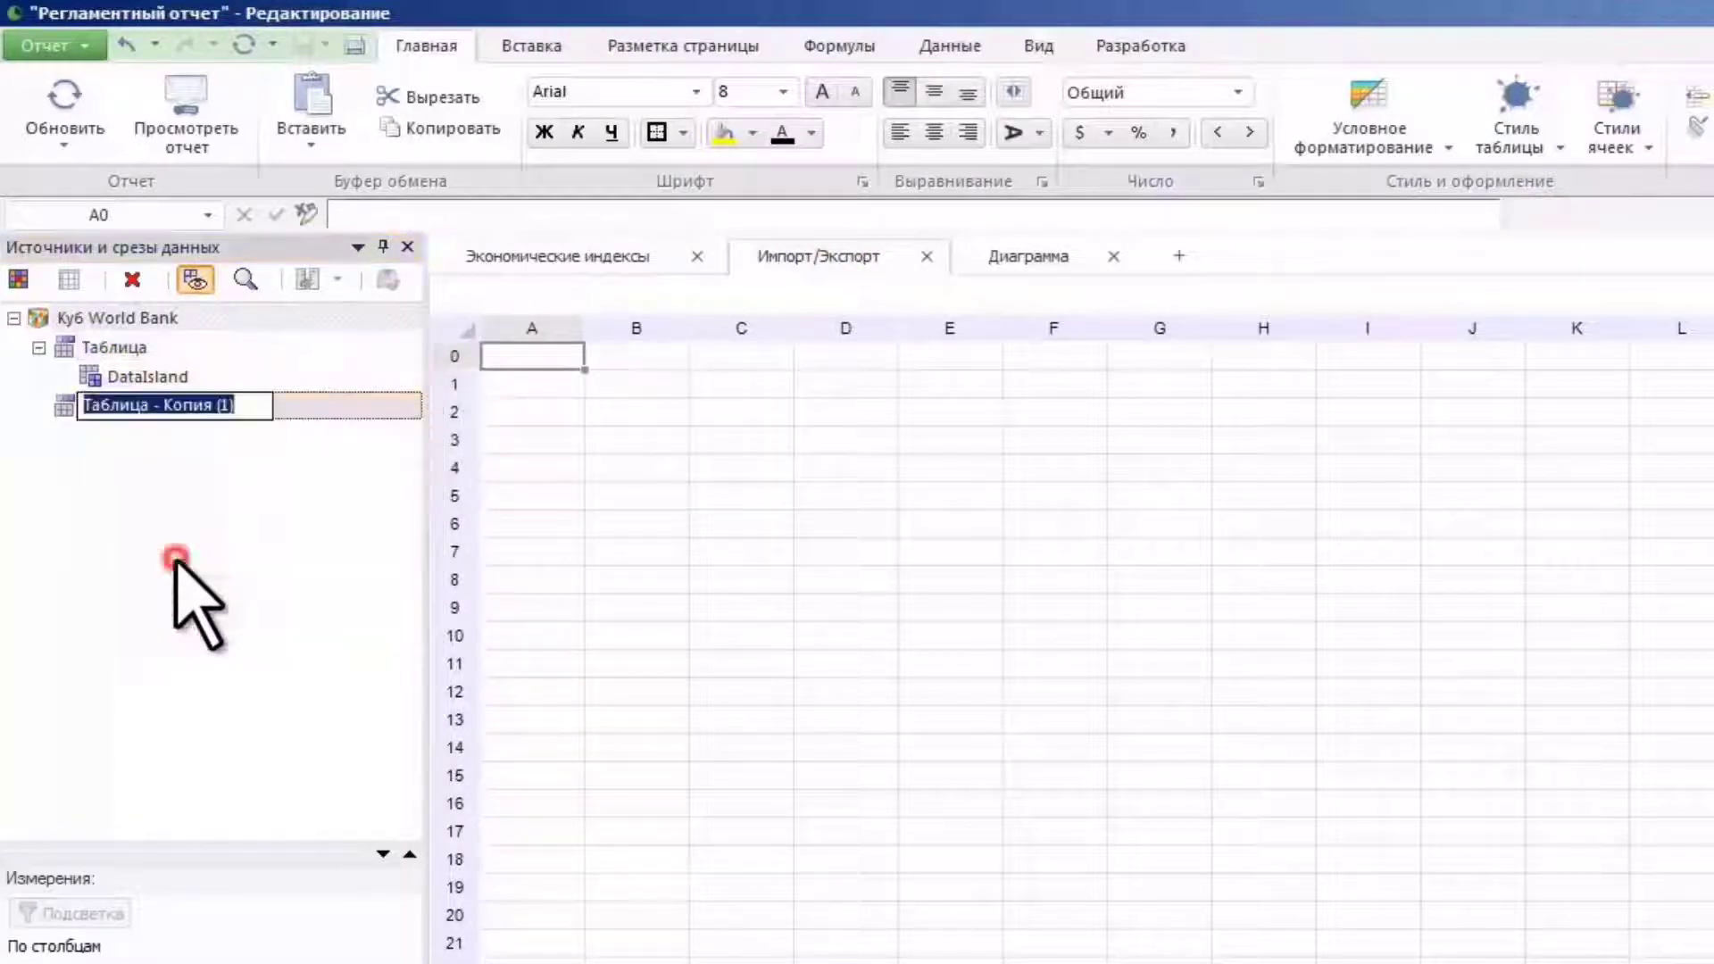
left_click_drag(236, 404, 644, 464)
type("(Импорт/Экспорт)")
key("Return")
left_click(624, 467)
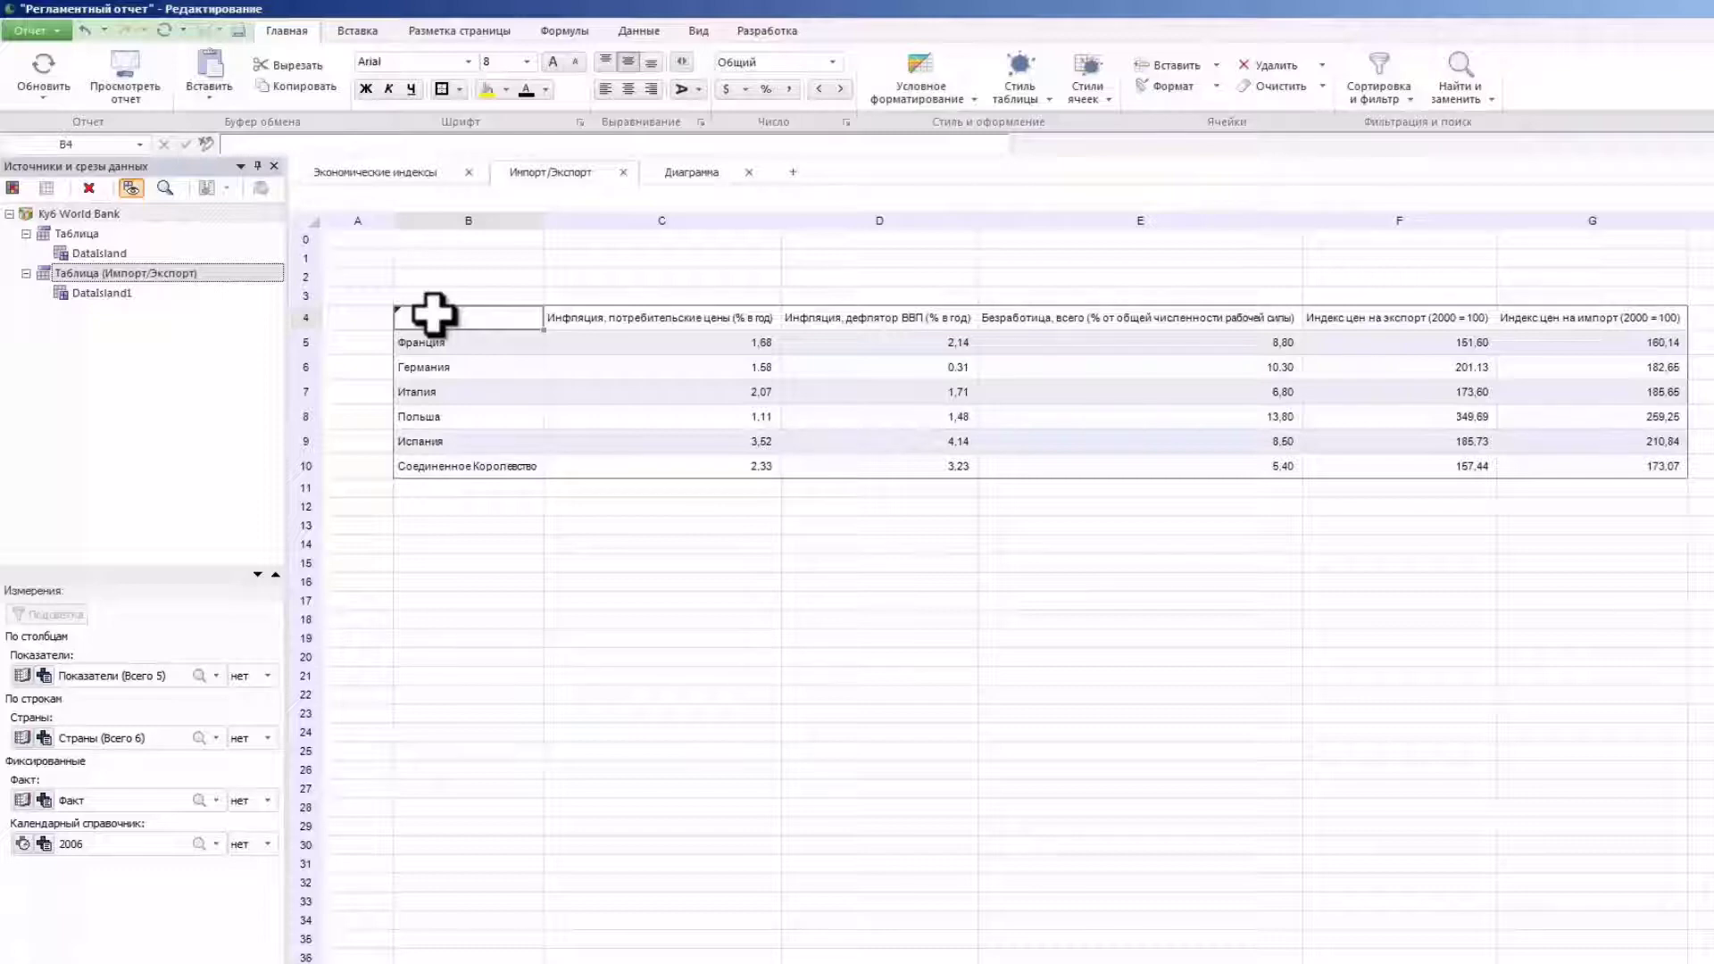
For the slice Таблица (Импорт/Экспорт), set the synchronization group of Страны to #1 and of Календарный справочник to #2
left_click(267, 737)
left_click(250, 769)
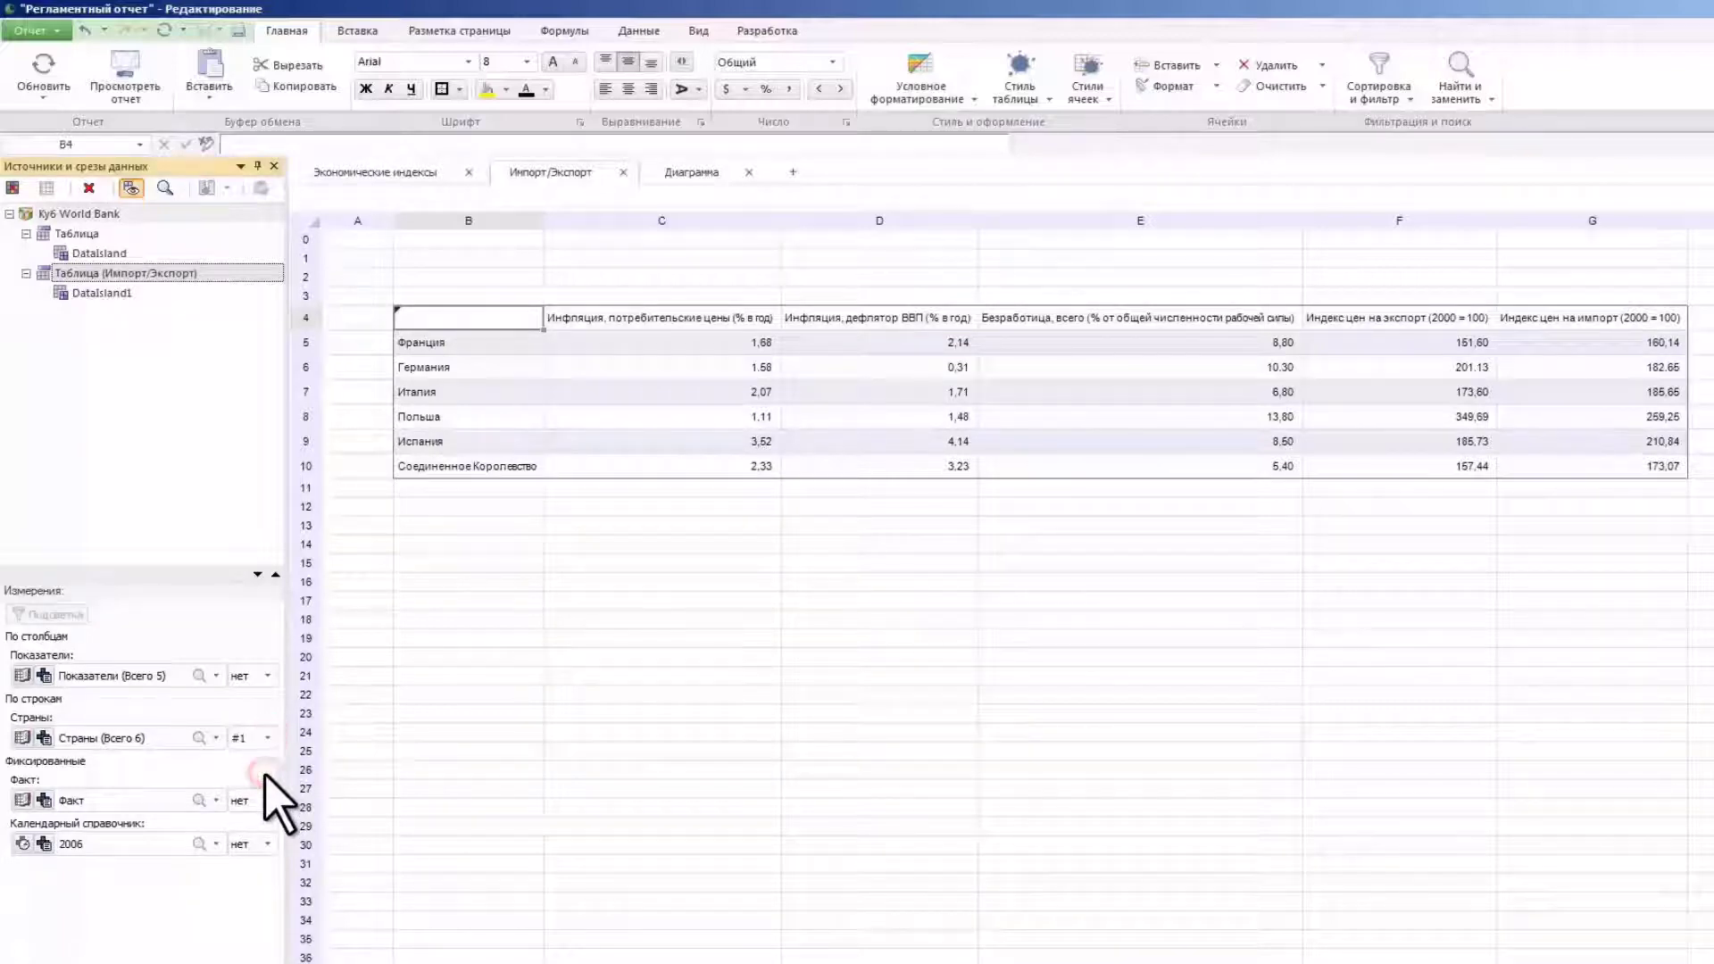
left_click(266, 843)
left_click(250, 893)
For the slice Таблица, set the same synchronization groups: Страны to #1 and Календарный справочник to #2
left_click(93, 233)
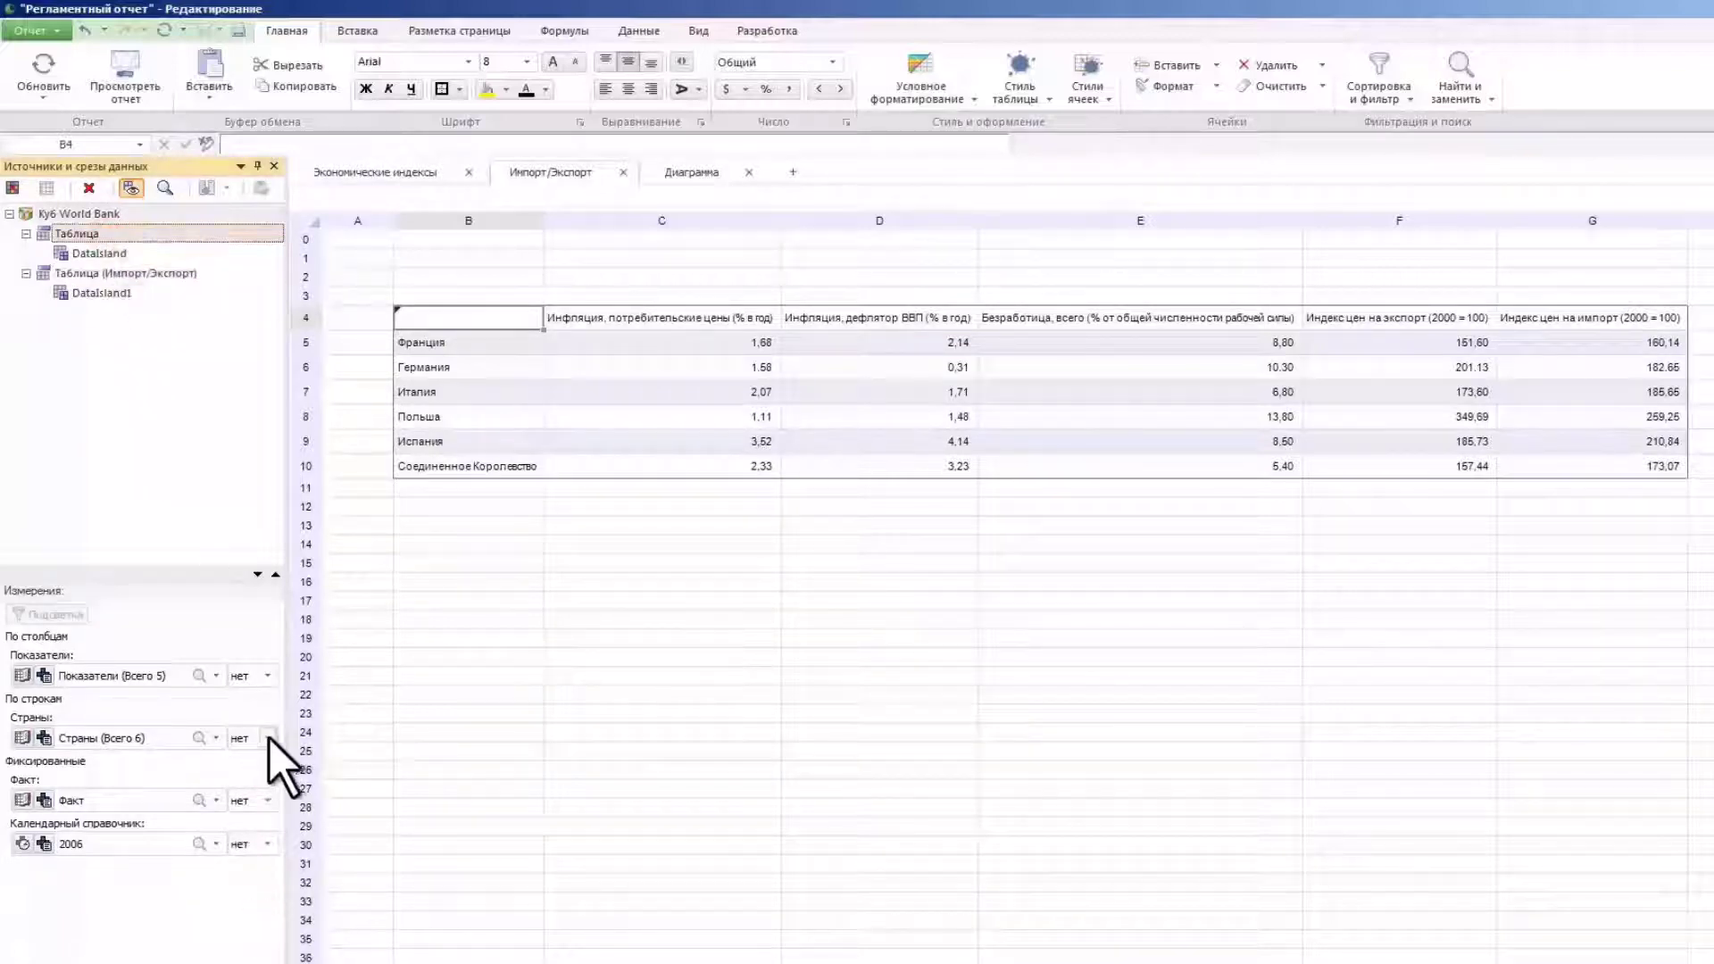
left_click(267, 843)
left_click(258, 921)
For the slice Таблица (Импорт/Экспорт), clear the Показатели selection, then search for and select the indicator Импорт товаров, услуг и доход
left_click(161, 273)
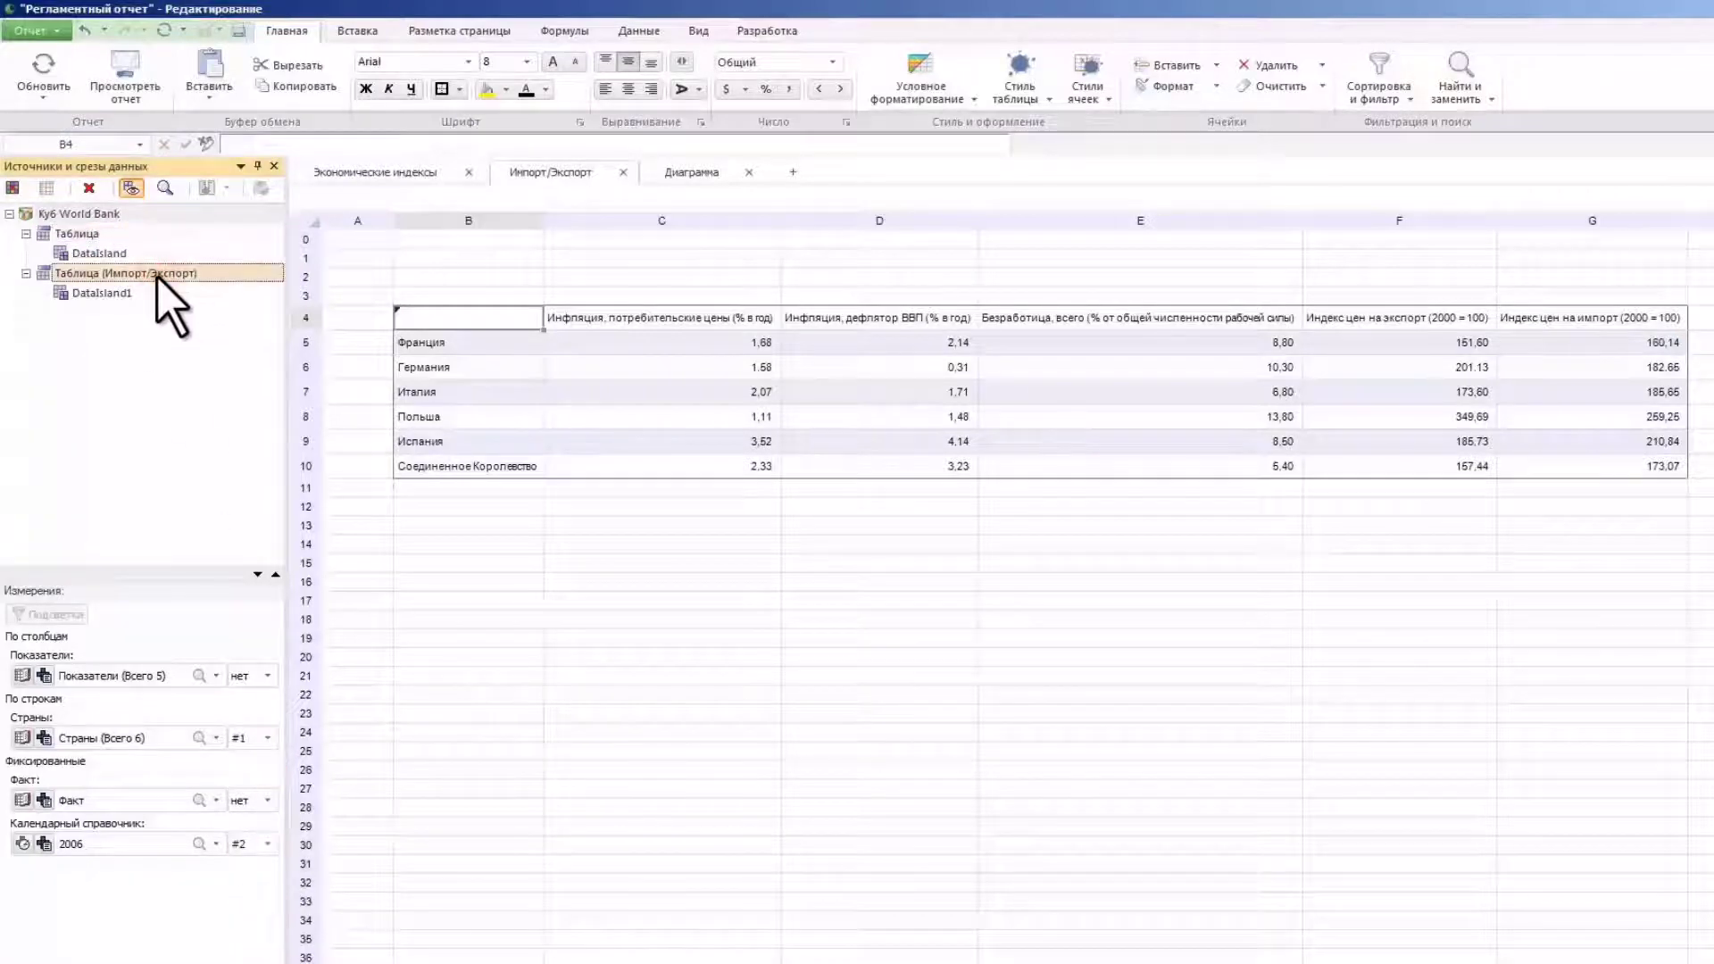
left_click(216, 676)
right_click(178, 702)
left_click(188, 760)
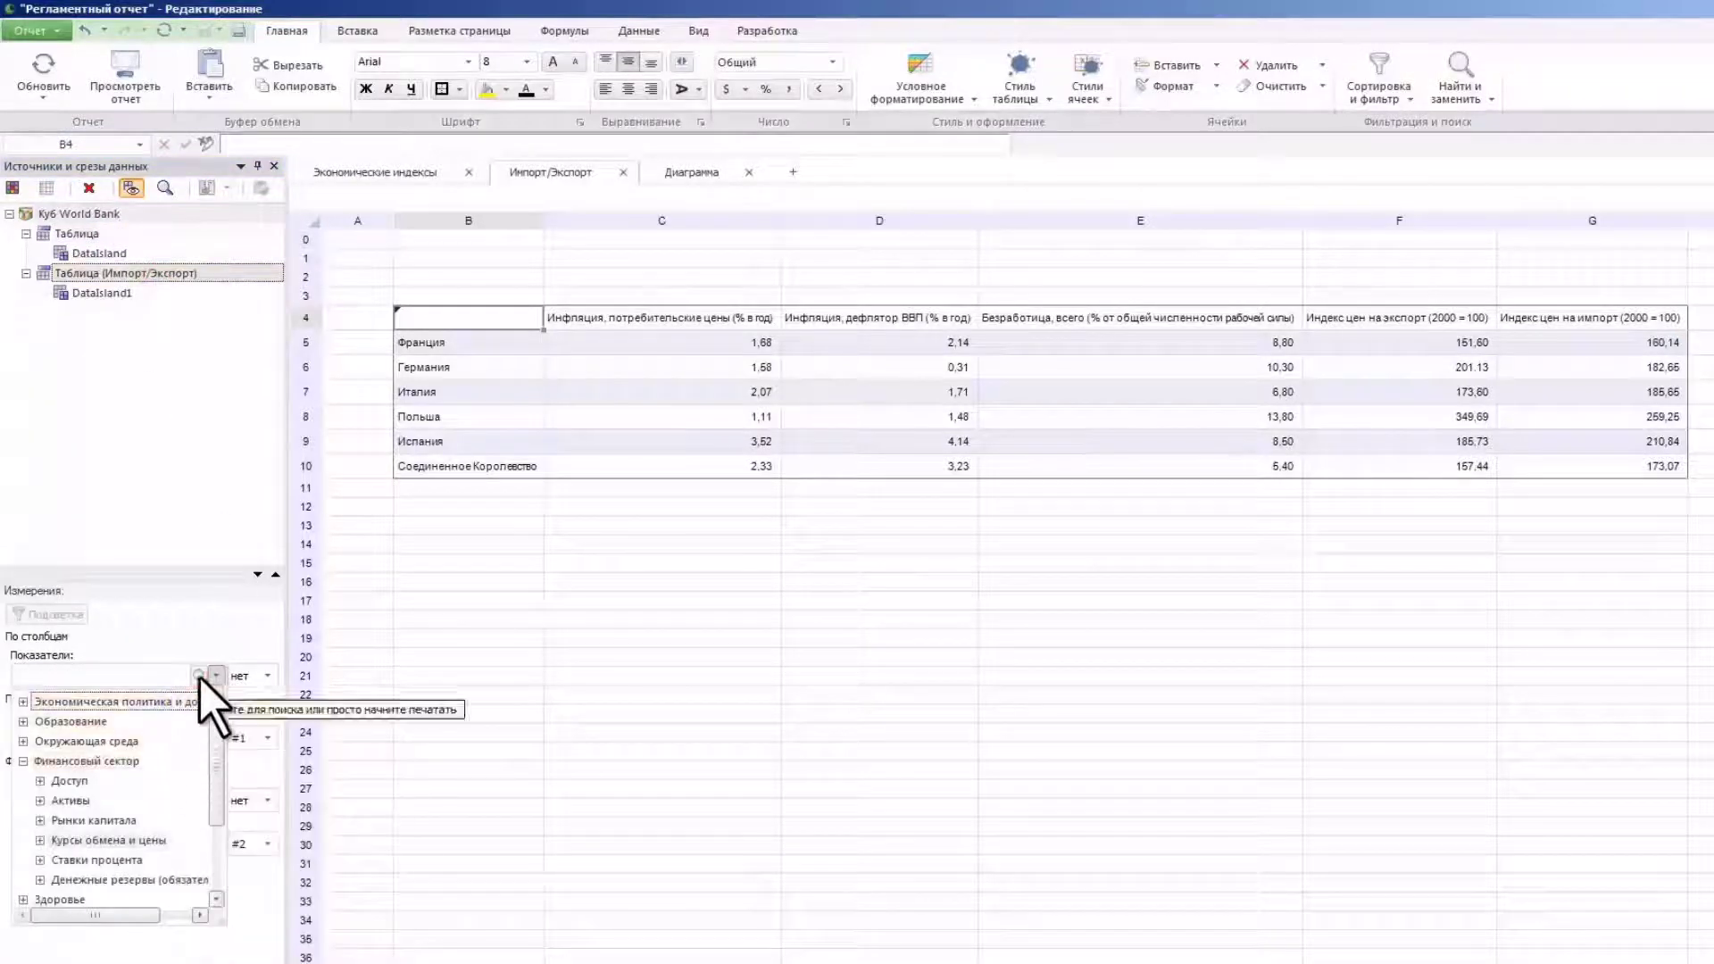
left_click(216, 676)
left_click(216, 676)
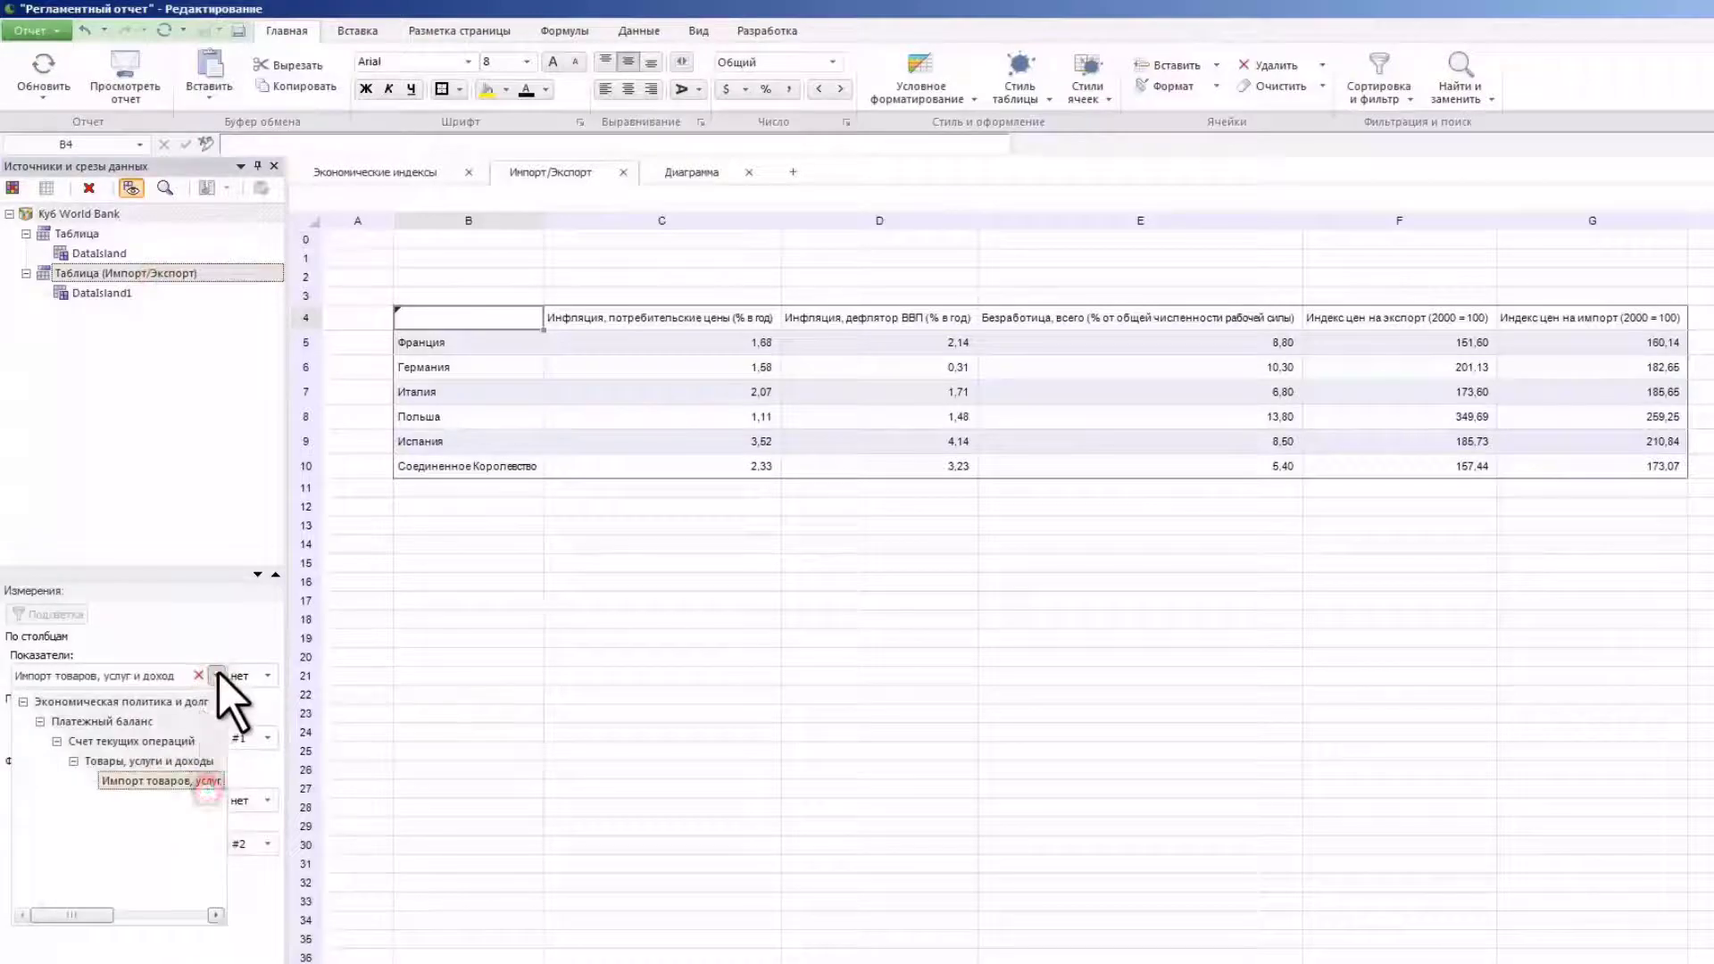
Refresh the report and format the import/export table with the green banded style, under the heading Объем импорта/экспорта стран
left_click(219, 683)
left_click(51, 71)
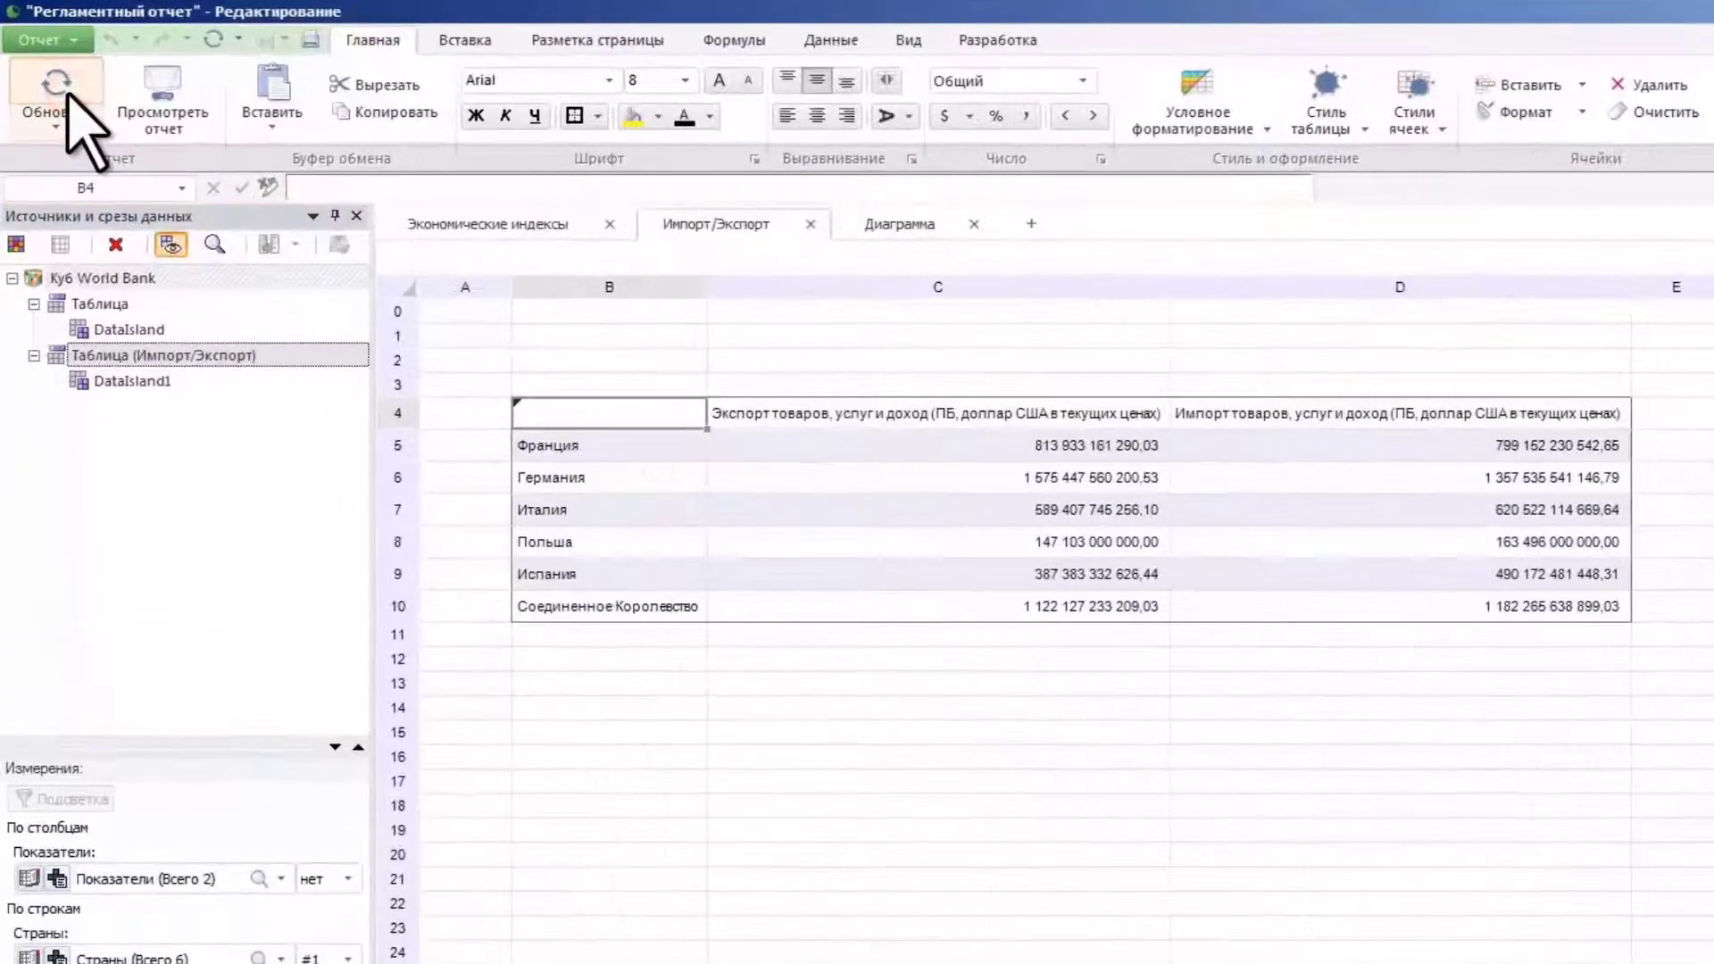
right_click(448, 317)
left_click(625, 429)
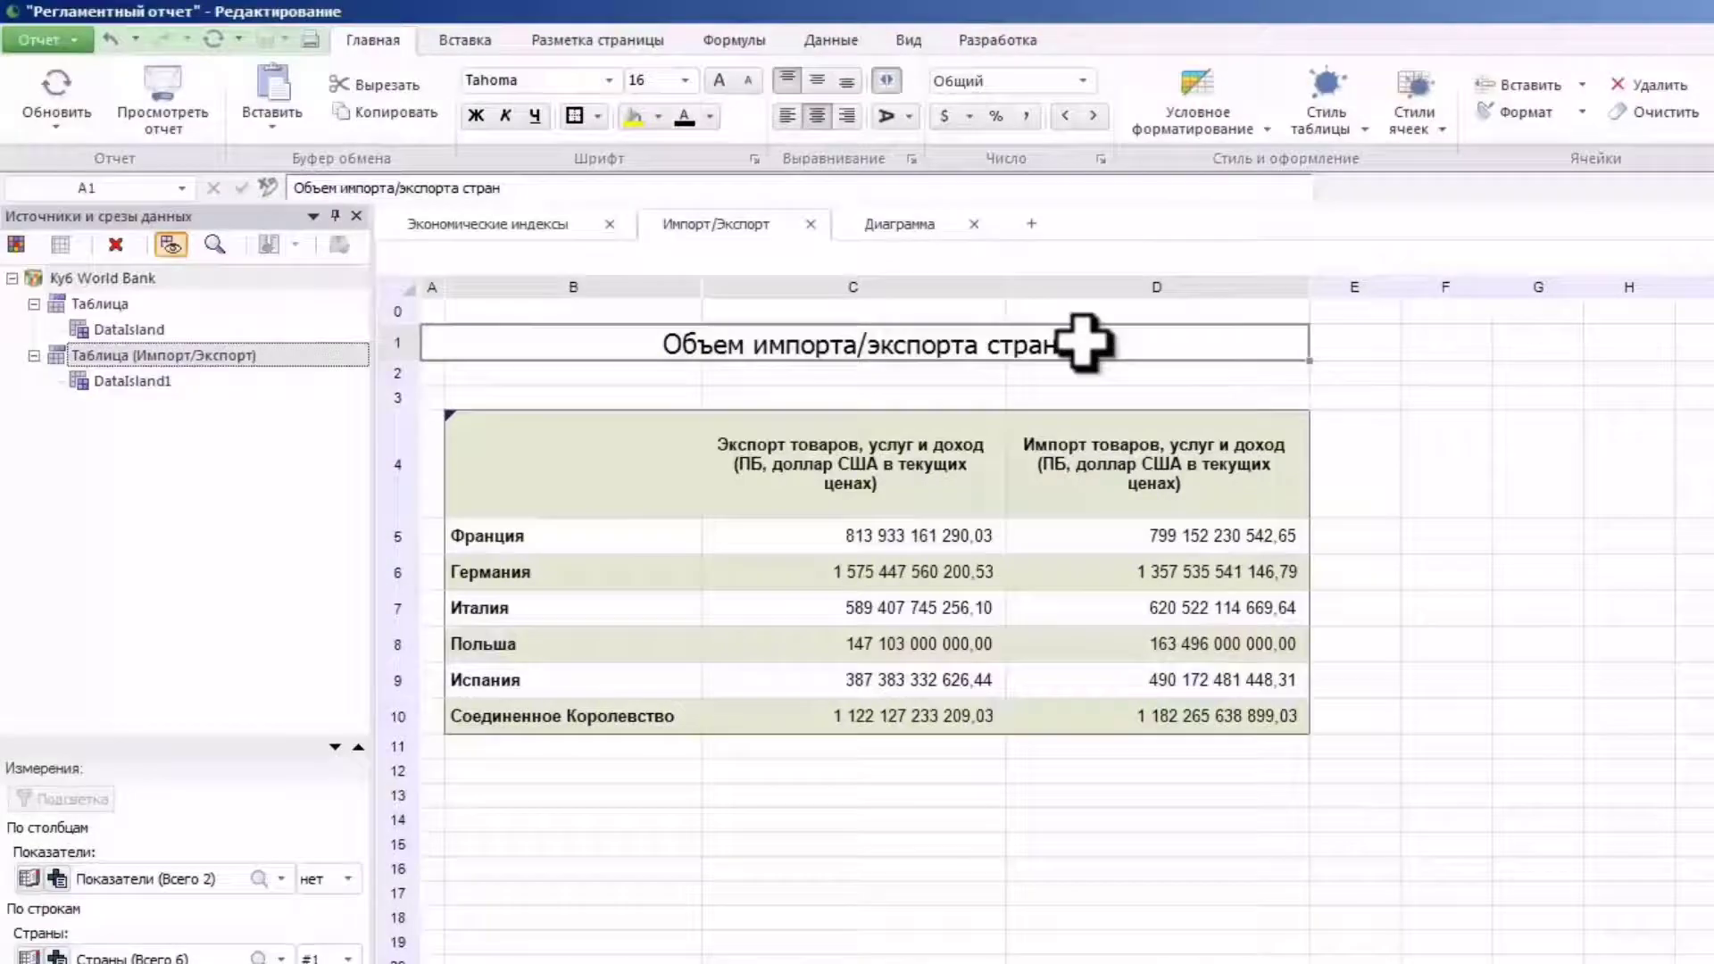
Insert a histogram chart on the sheet Диаграмма at cell B4
left_click(893, 224)
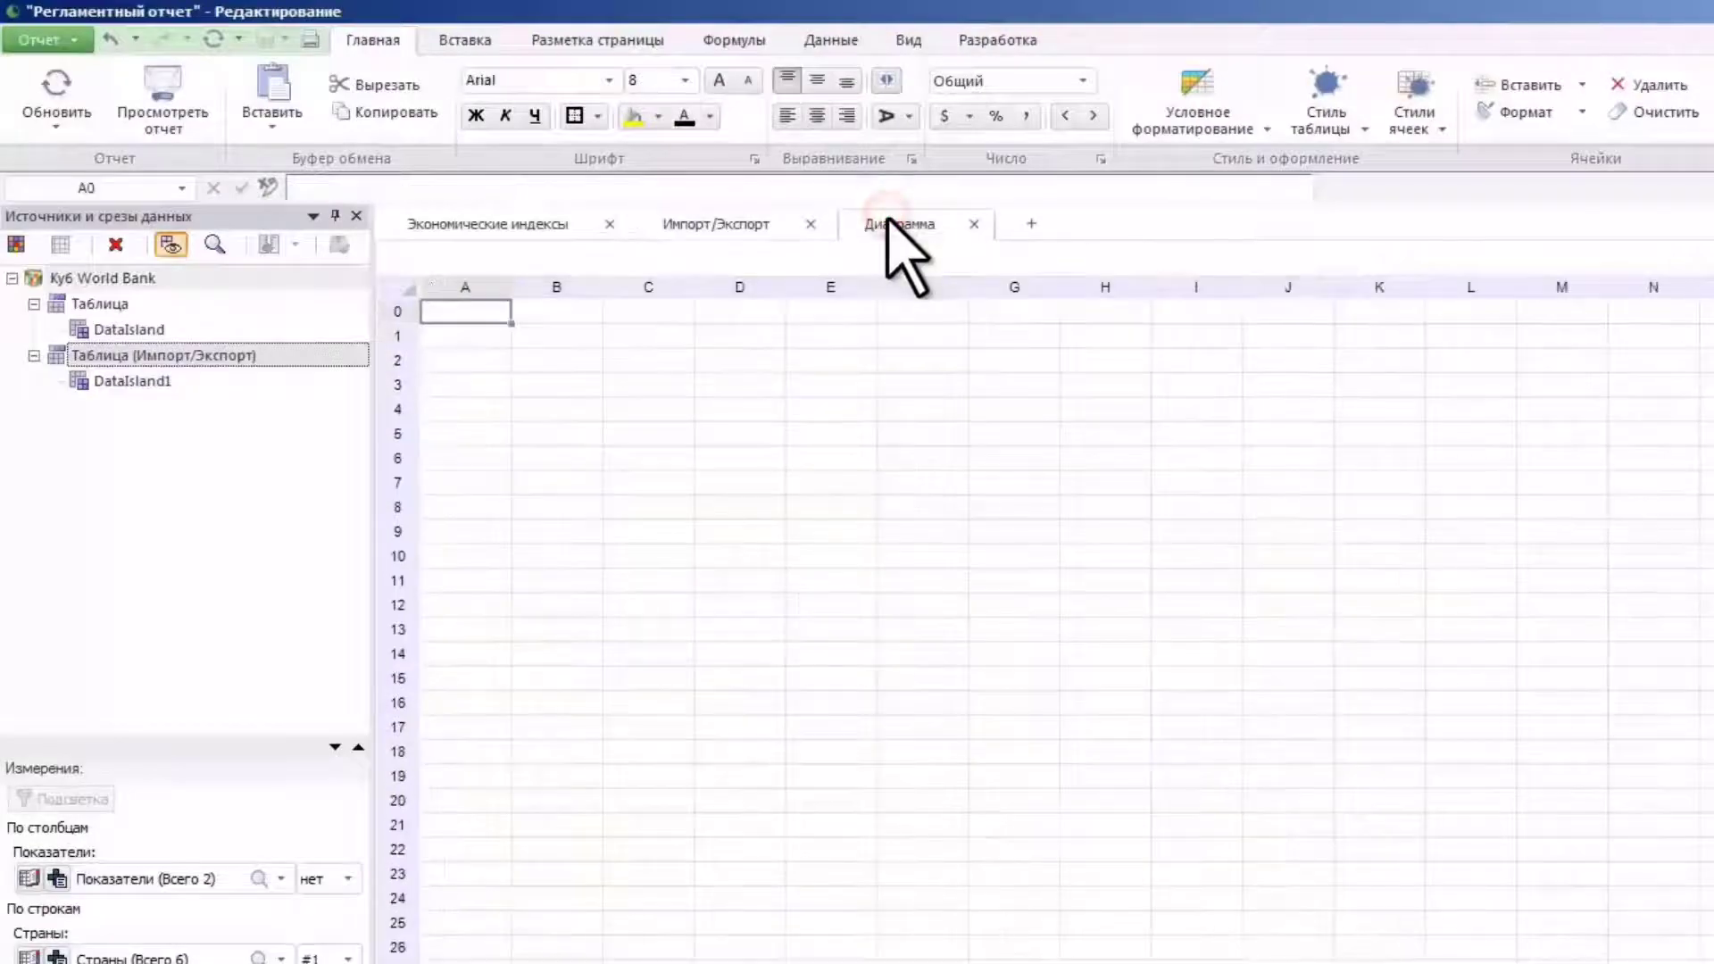
left_click(540, 409)
left_click(464, 39)
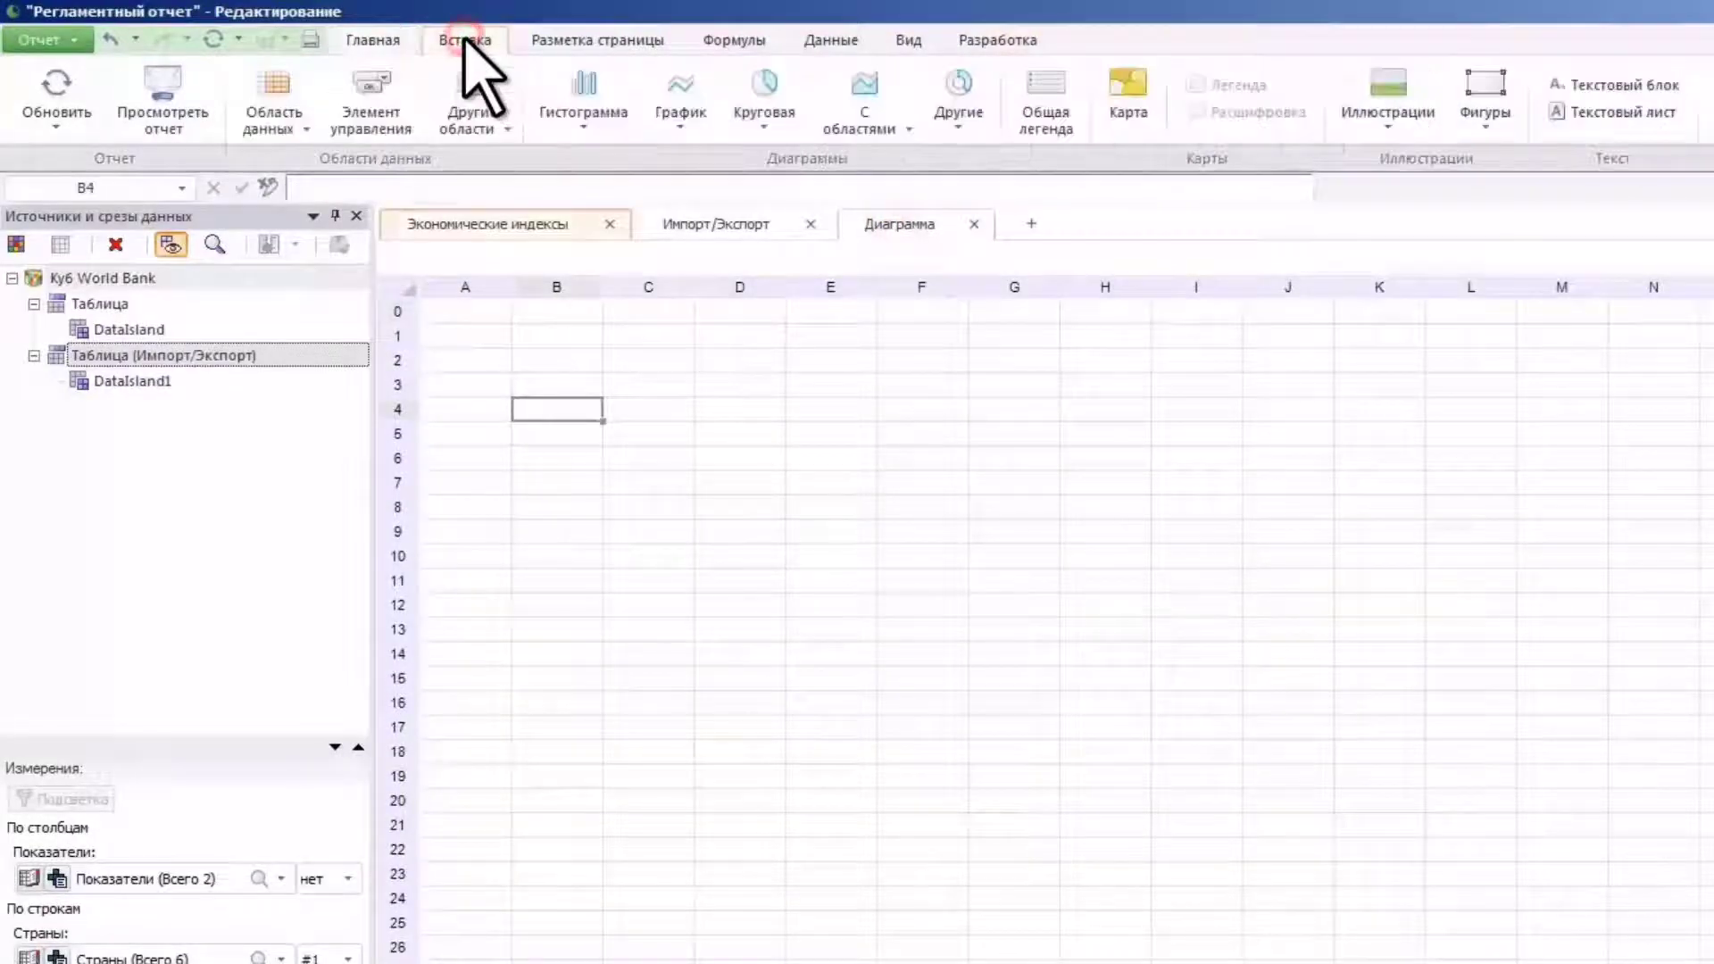
left_click(585, 90)
left_click(574, 172)
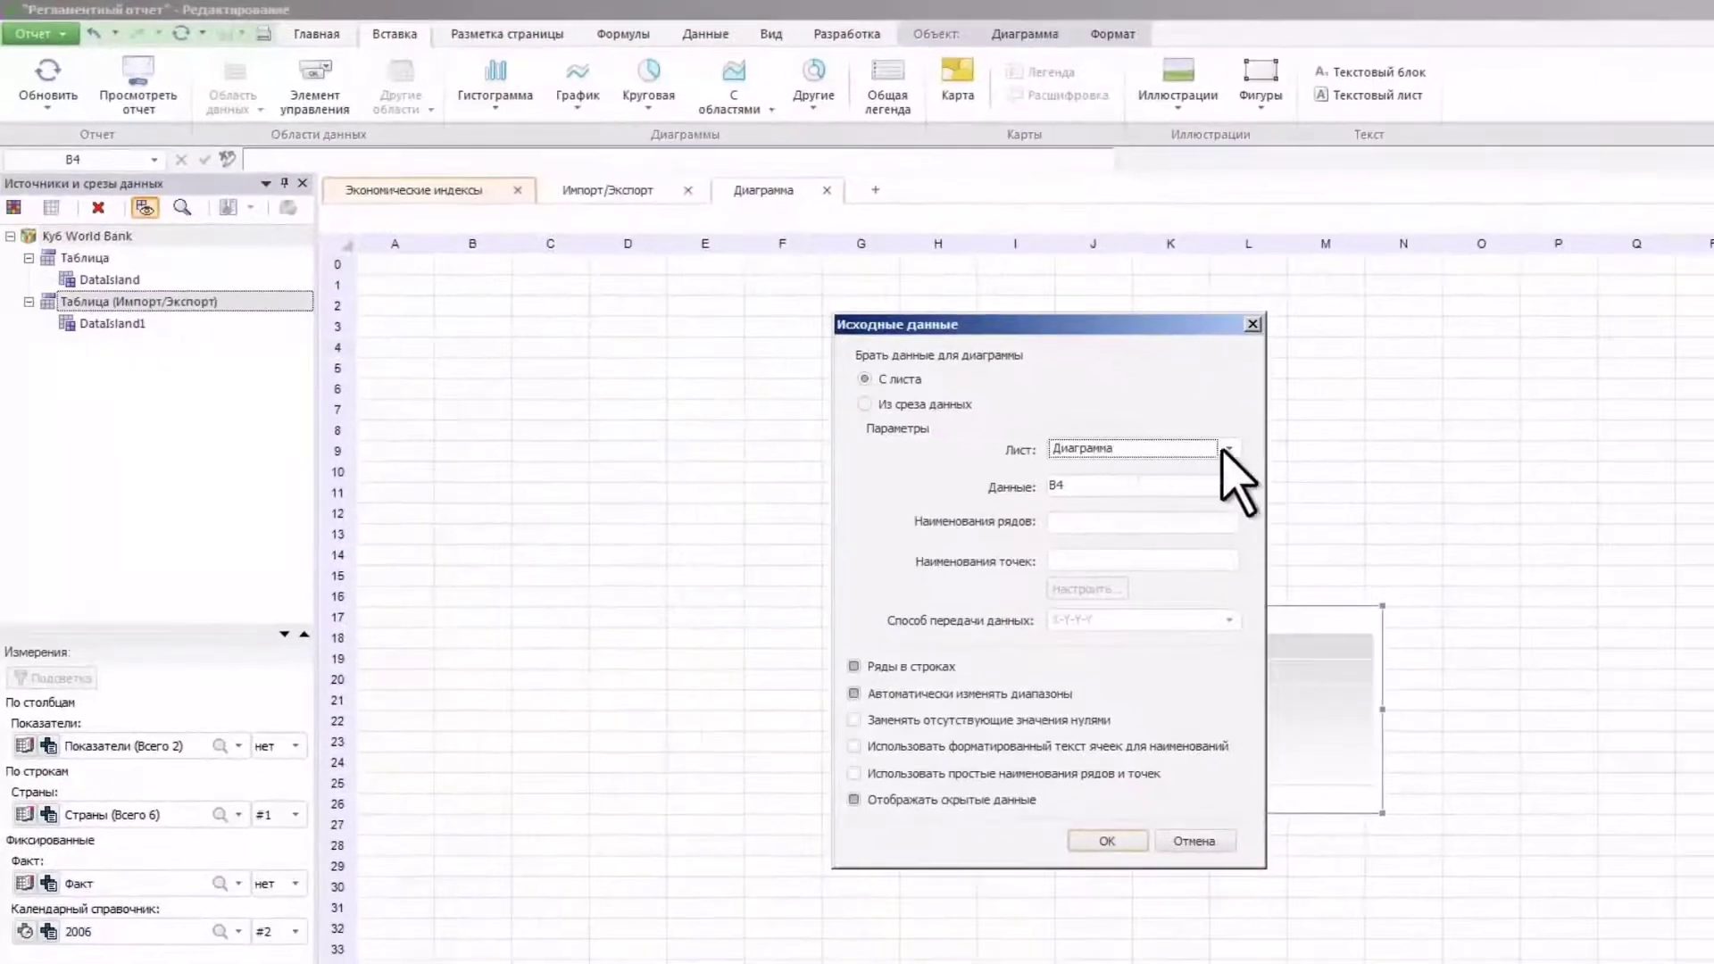
Set the chart's source sheet to Импорт/Экспорт and its data range to C5:D10
left_click(1228, 448)
left_click(1201, 492)
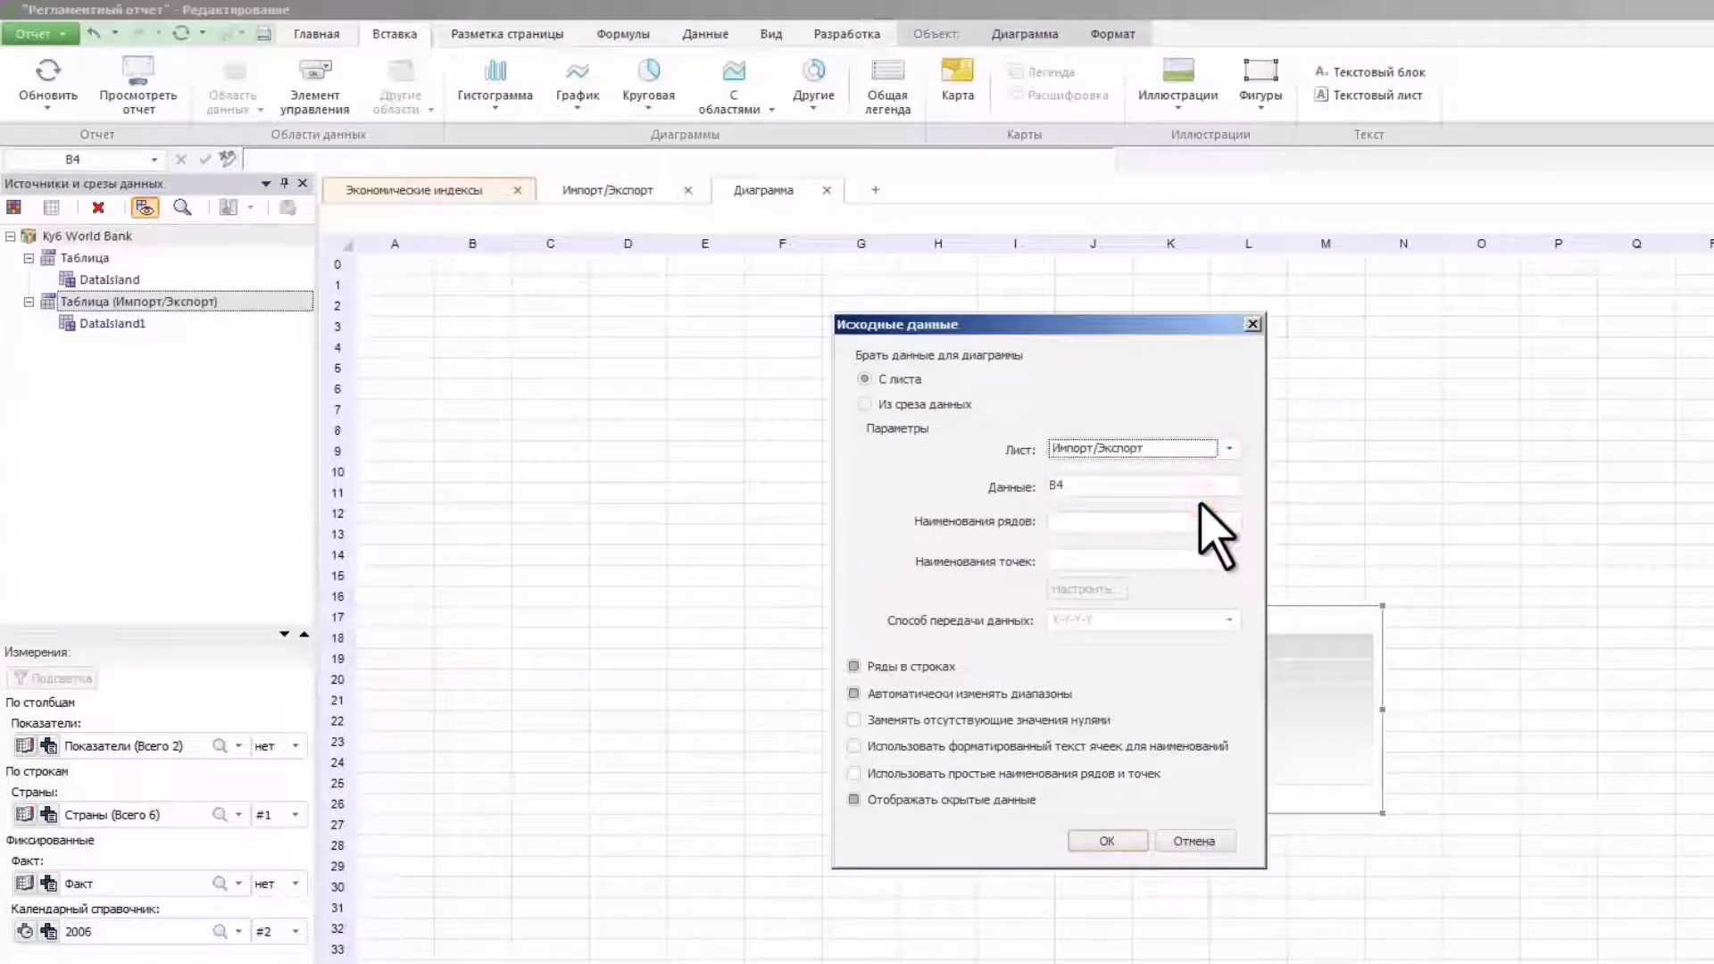
left_click(1082, 484)
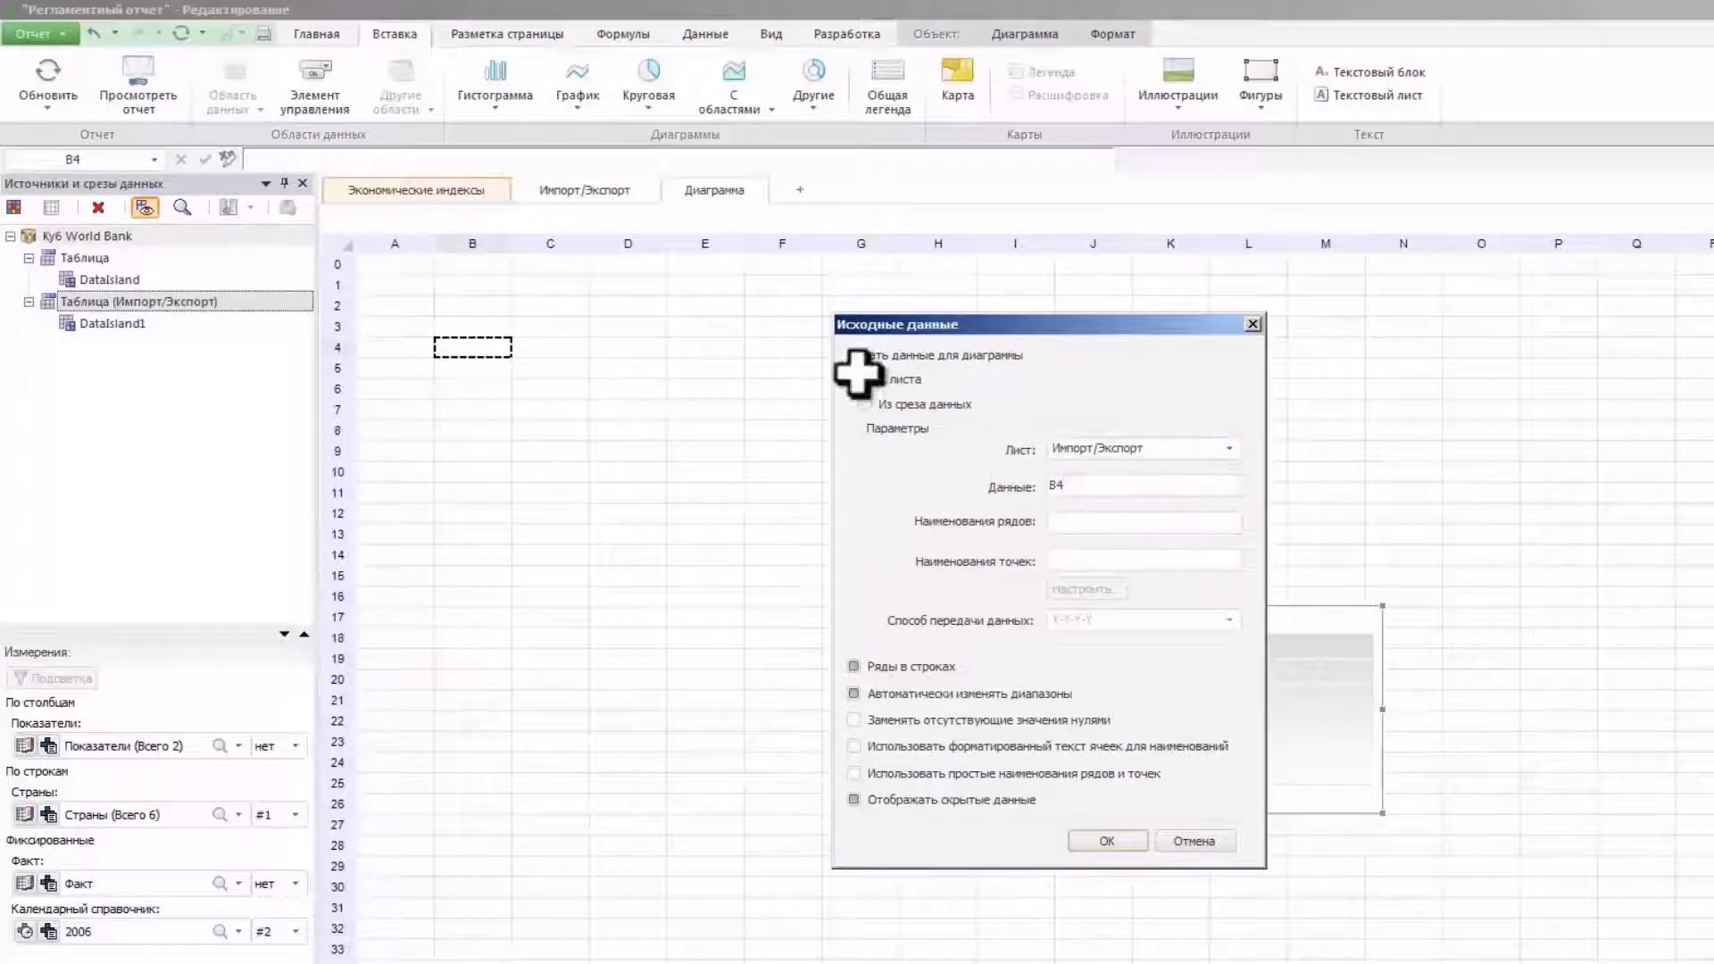
left_click(578, 191)
left_click_drag(1044, 330, 1418, 315)
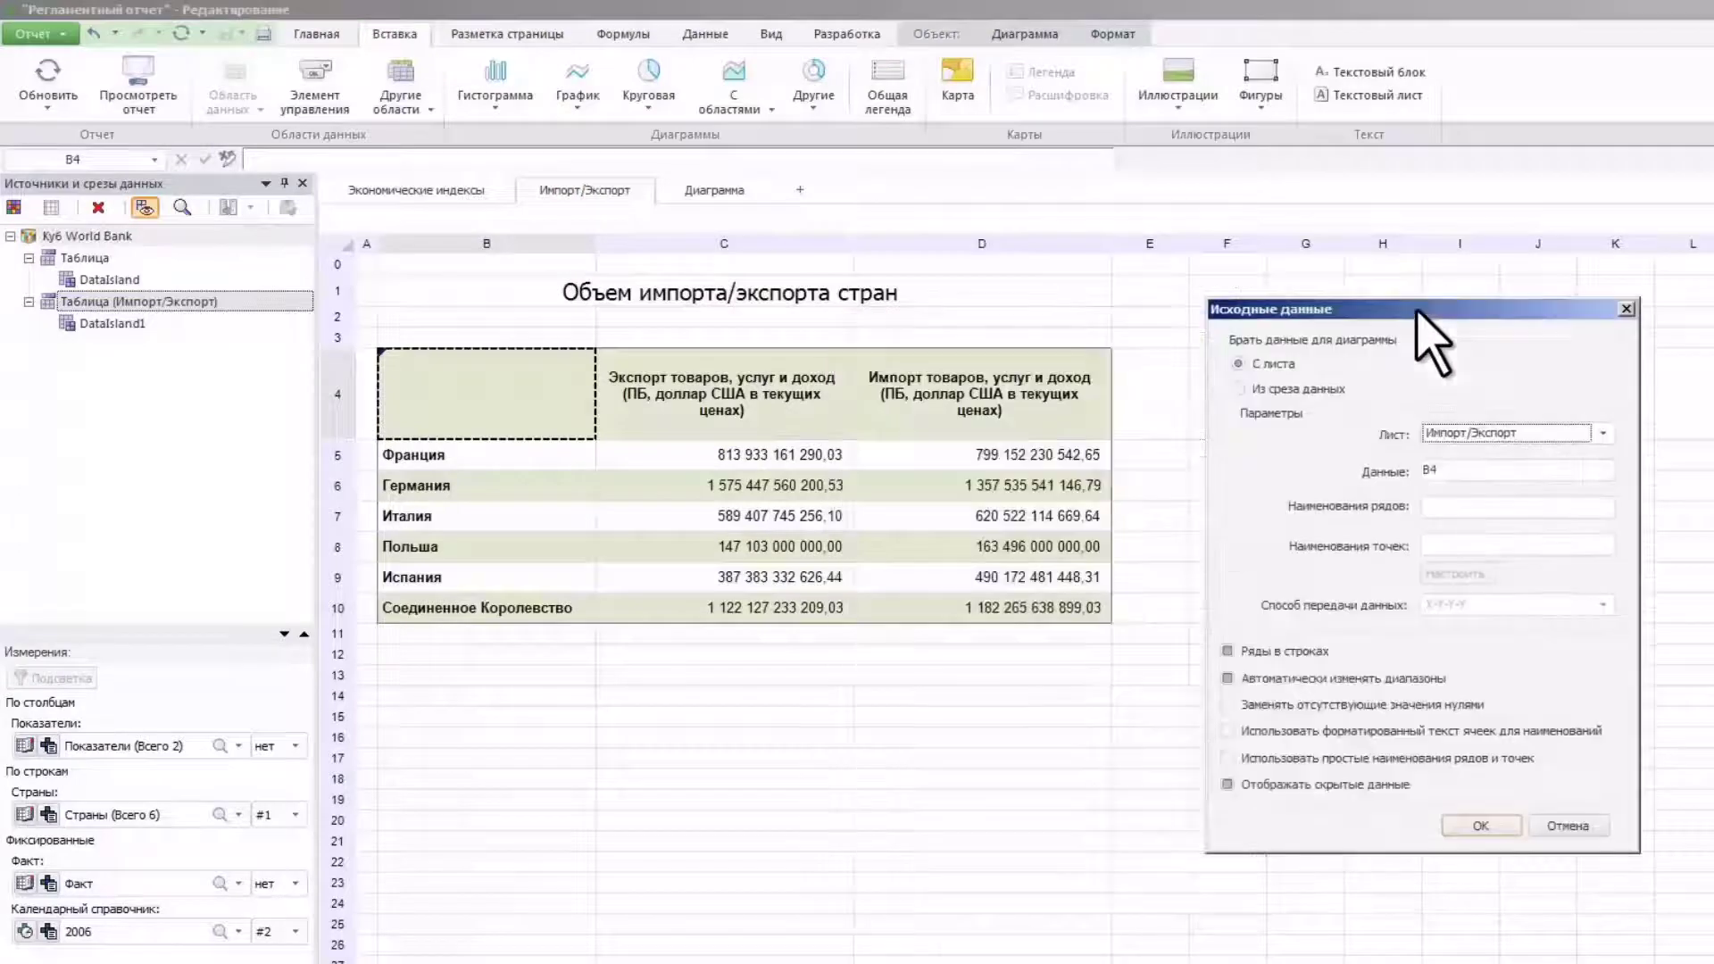
left_click_drag(656, 454, 1026, 614)
Take the chart's series names from C4:D4 and its point names from B5:B10, and apply the source data settings
left_click(1499, 506)
left_click_drag(696, 392, 982, 392)
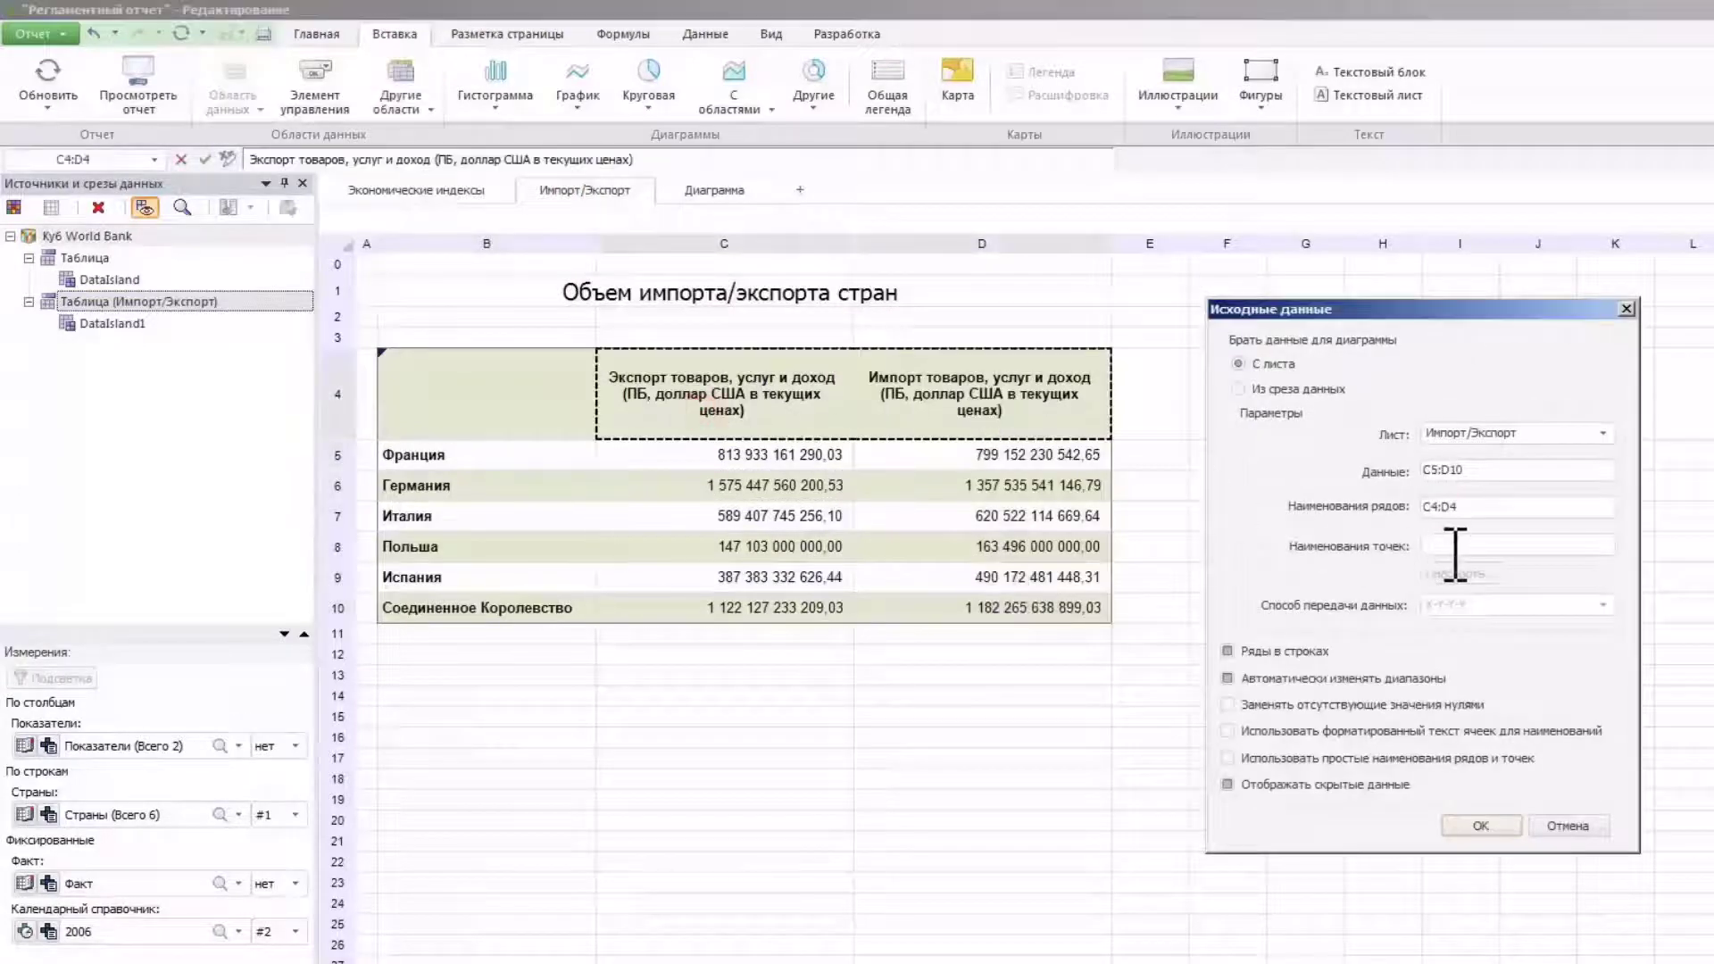
left_click(1499, 545)
left_click_drag(486, 454, 486, 607)
left_click(1492, 825)
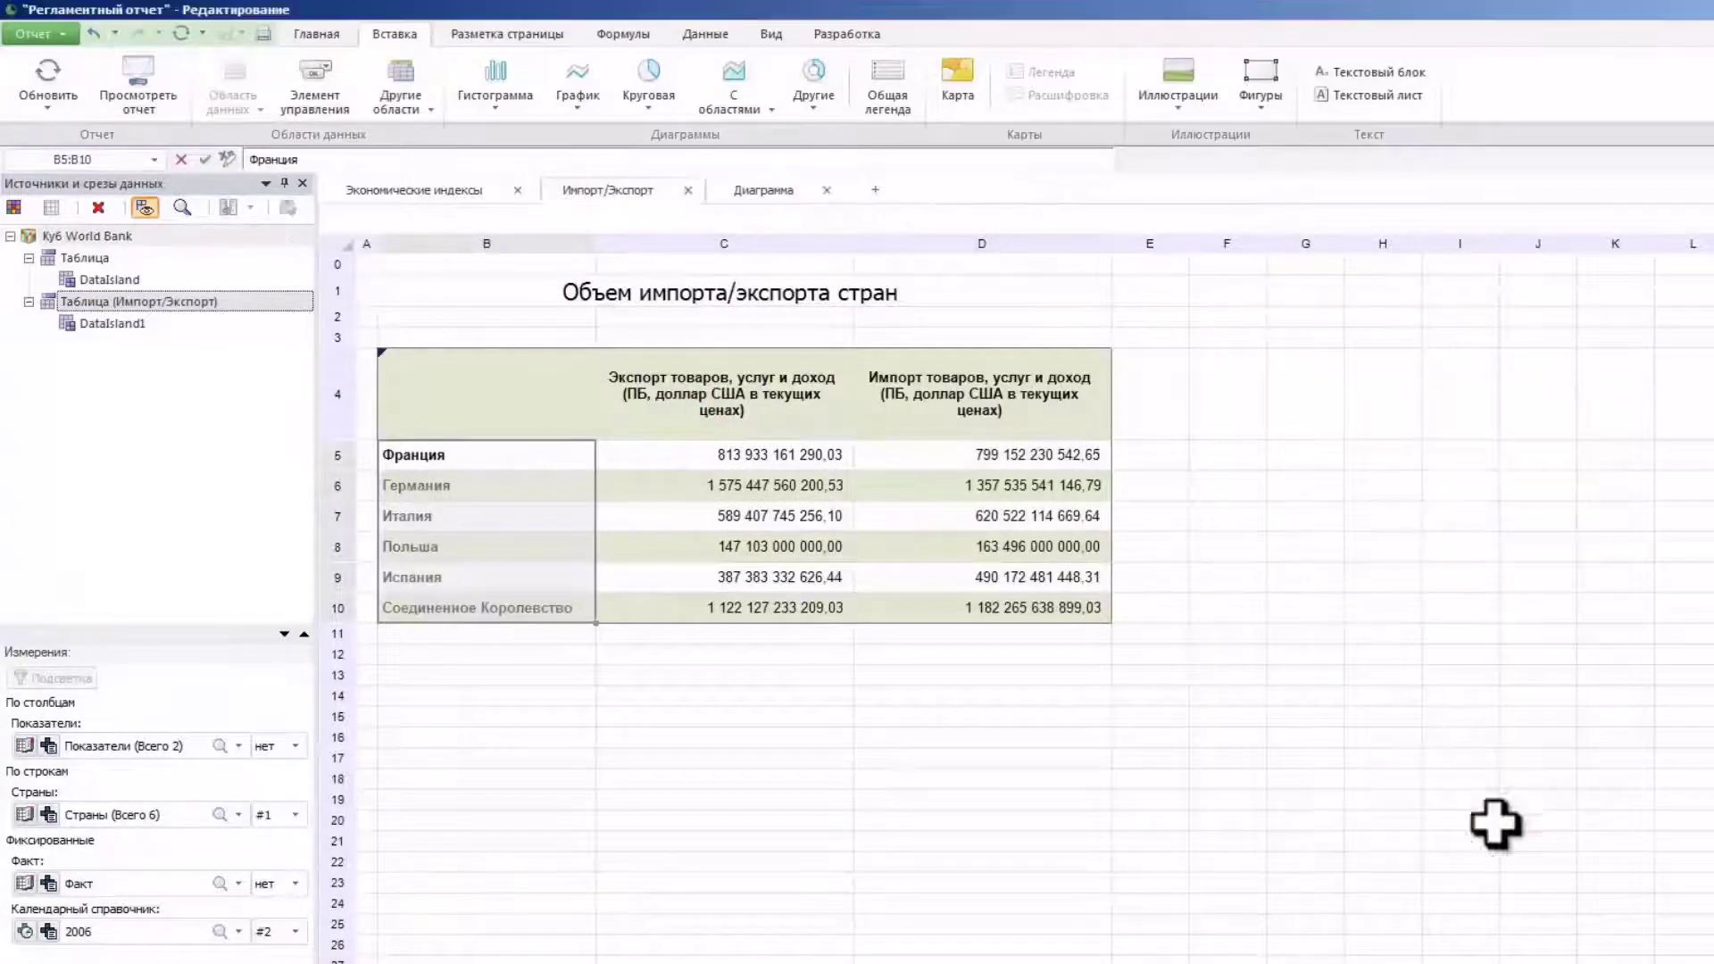
Reposition the chart on the sheet Диаграмма so that it starts at column A, just below the first rows
left_click(764, 191)
left_click_drag(1104, 614, 372, 286)
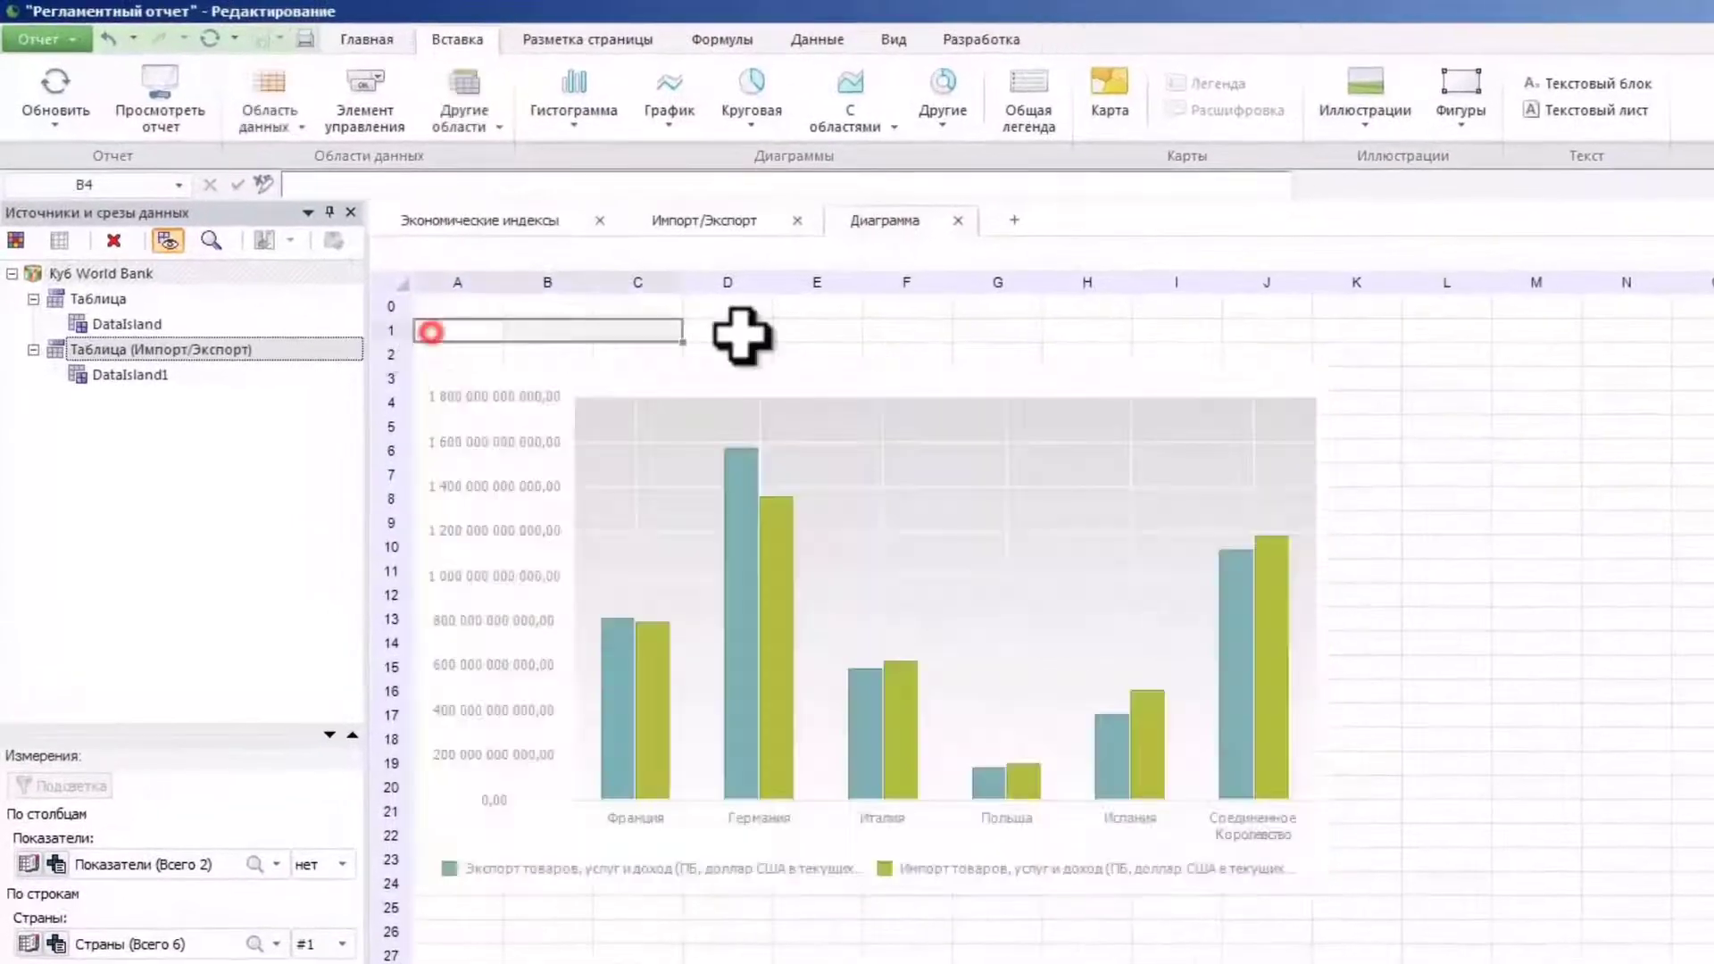
Copy the heading Объем импорта/экспорта стран from Импорт/Экспорт into merged cells A1:J1 on Диаграмма, 14 pt and centred
left_click_drag(741, 335, 1232, 352)
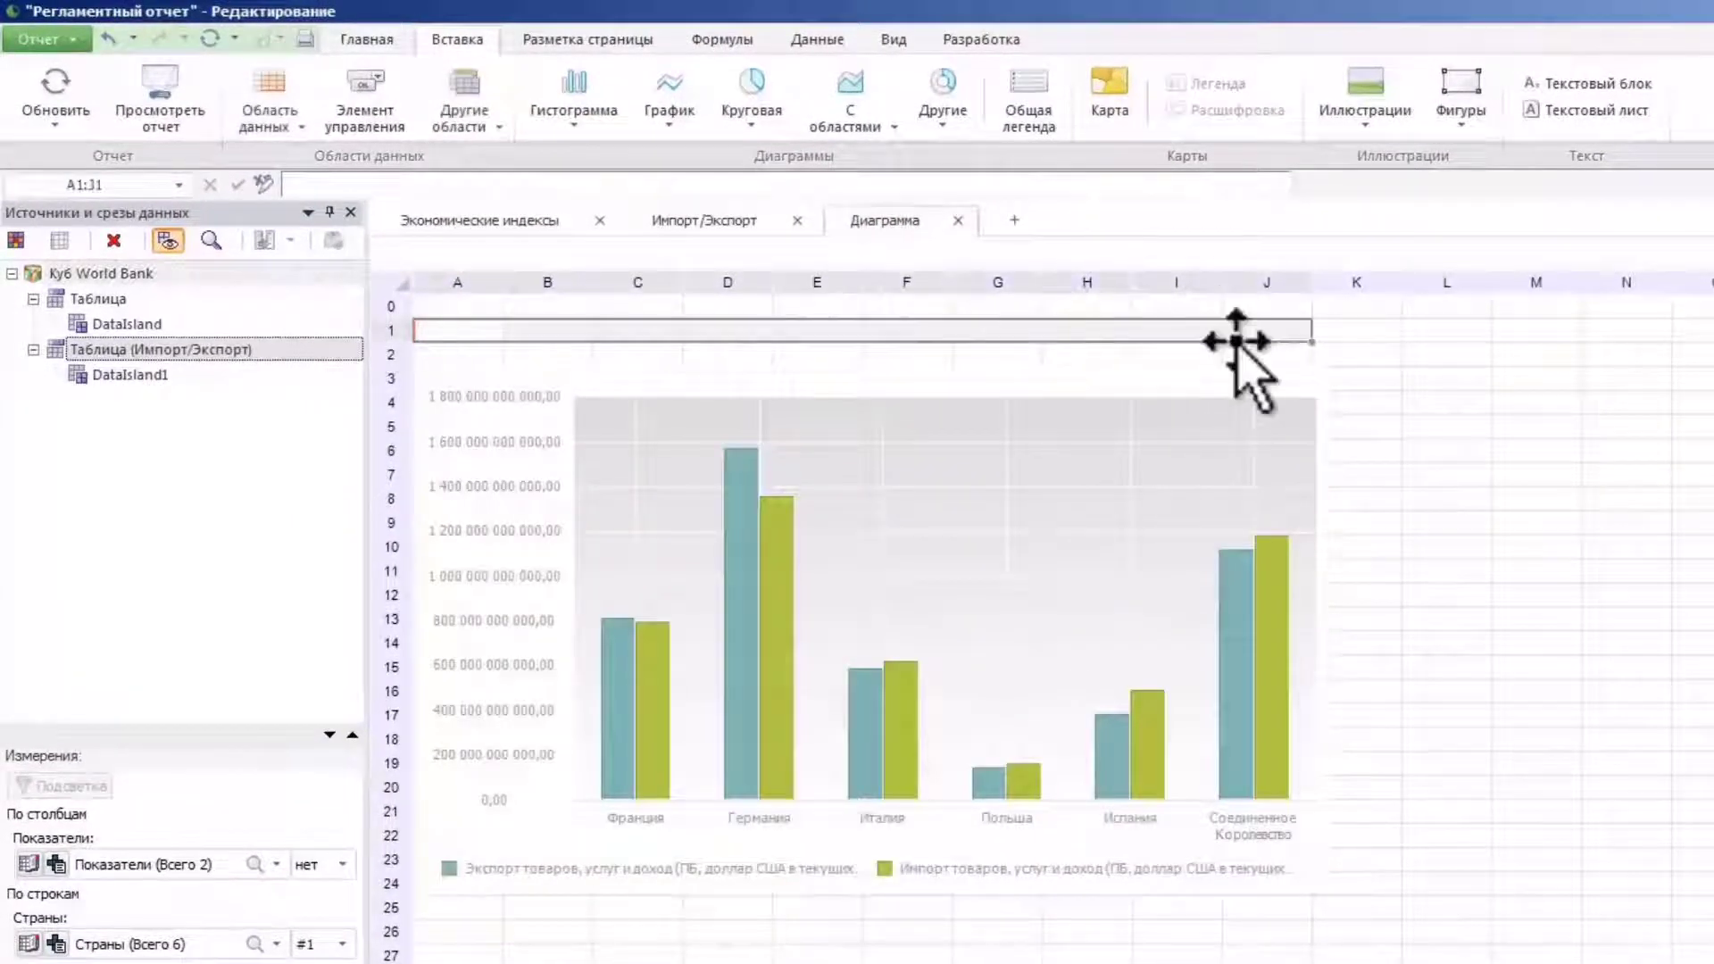
left_click(709, 220)
left_click(1017, 338)
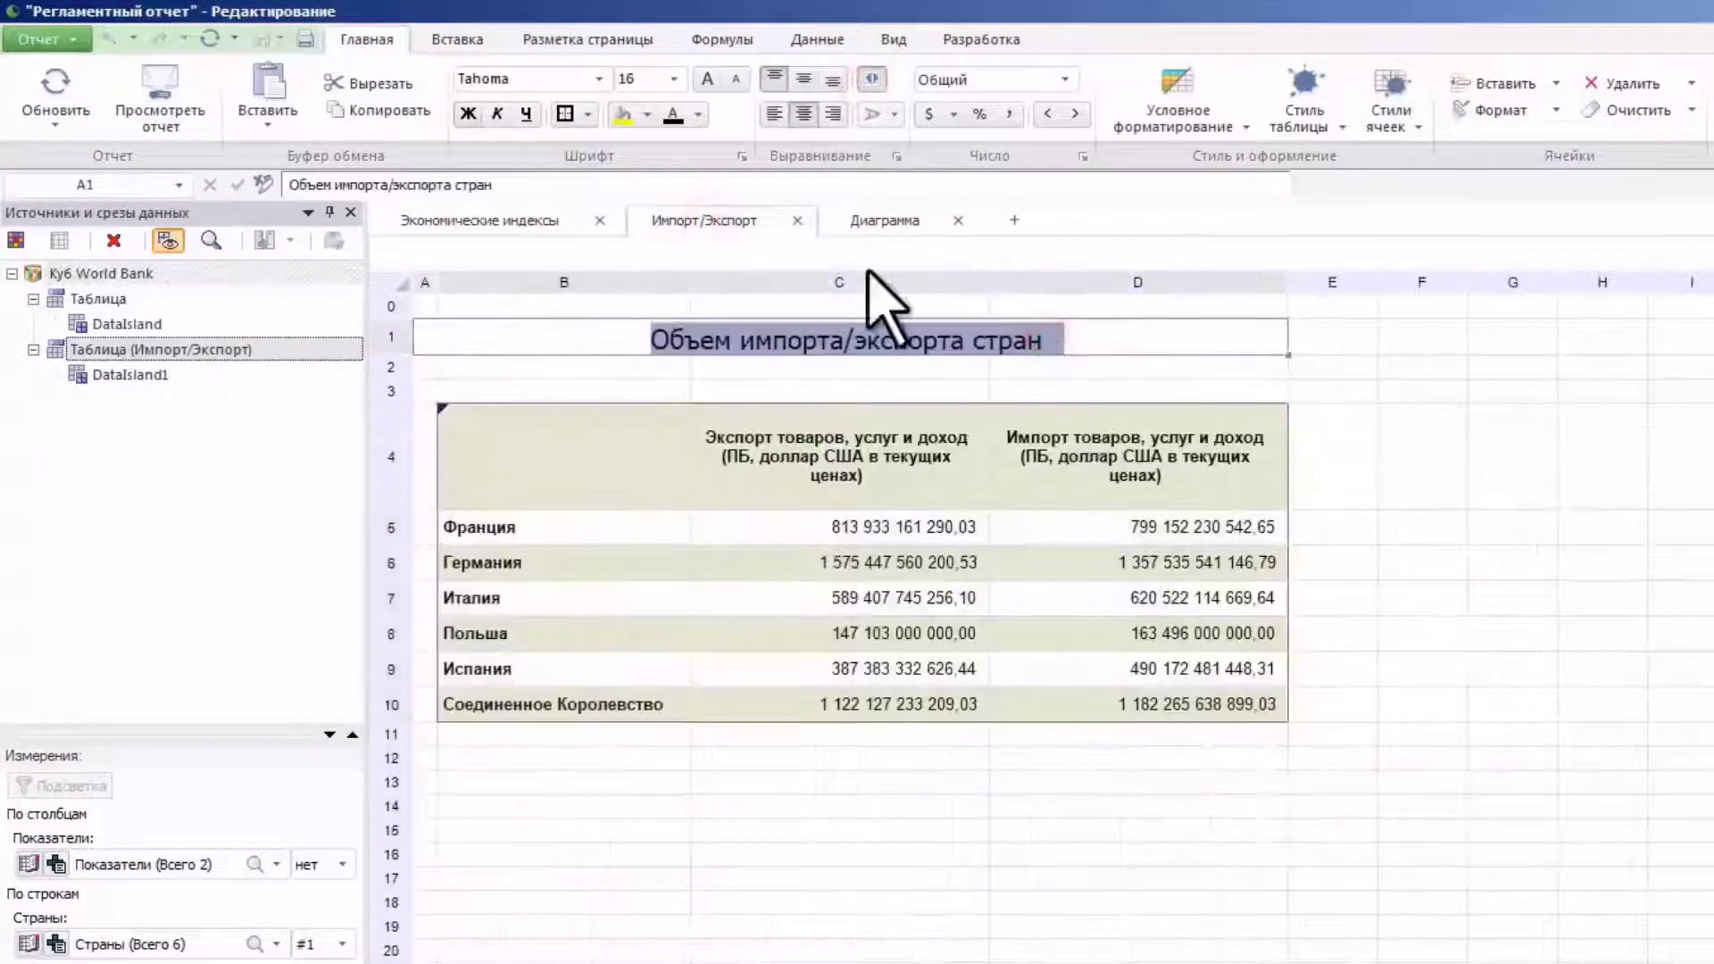
left_click(879, 222)
left_click(675, 79)
left_click(679, 254)
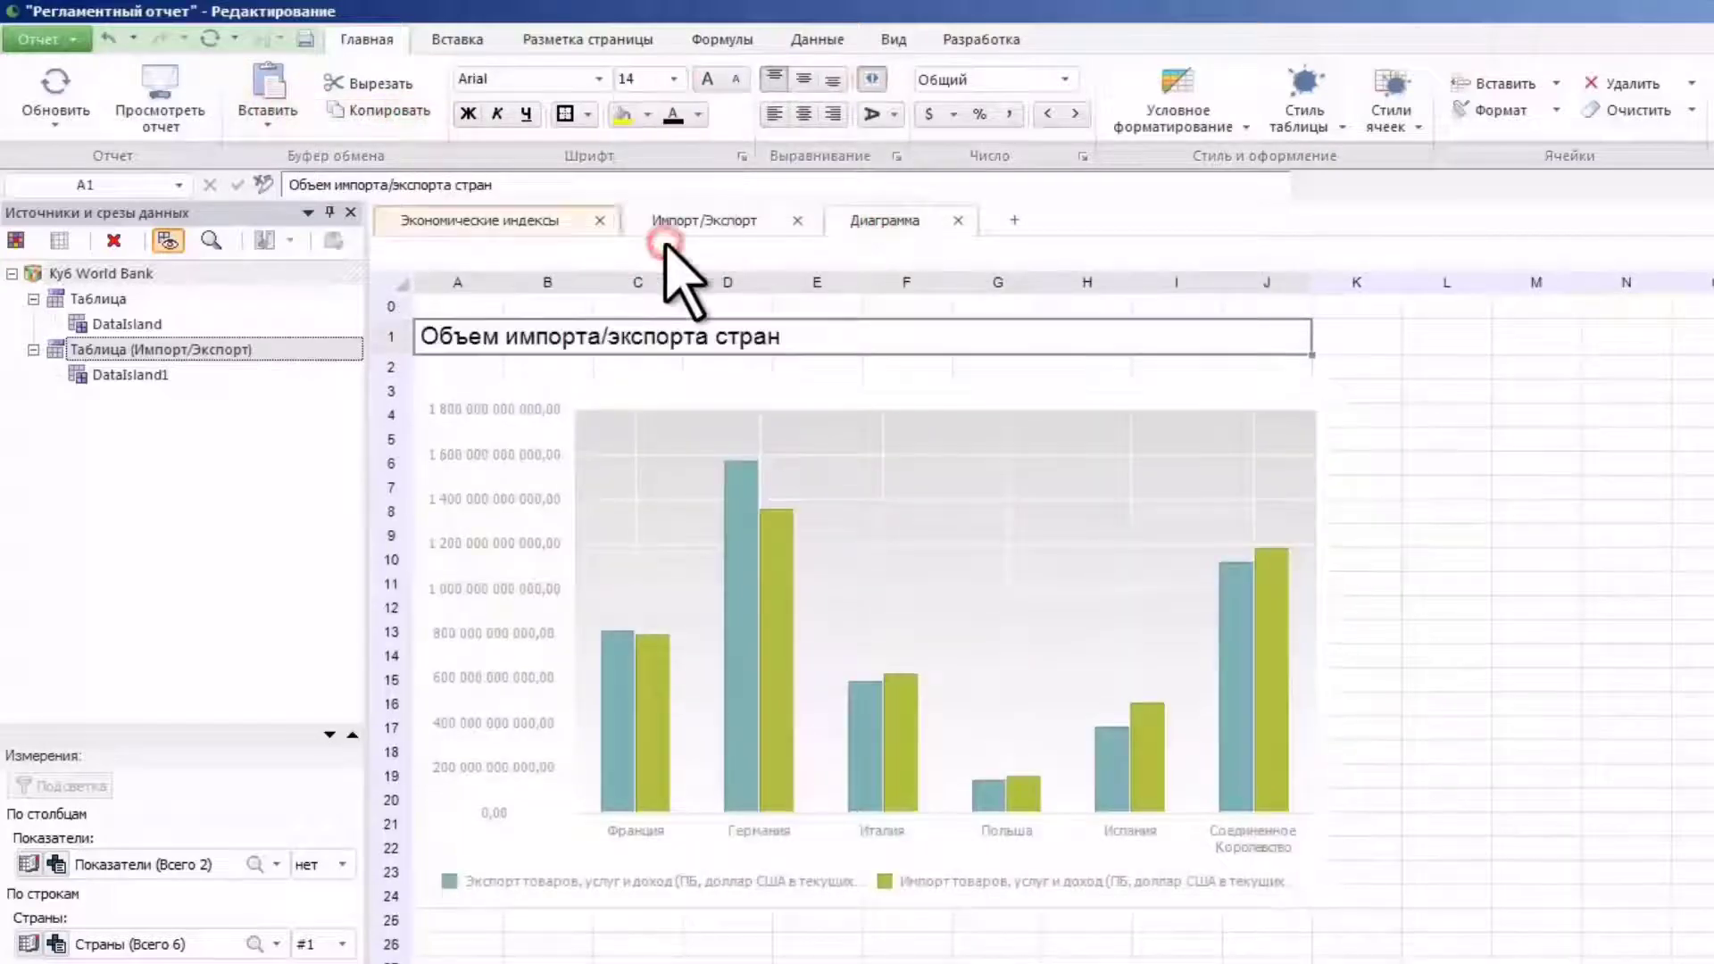
left_click(803, 114)
Enable descending row sorting by column for the data area on the sheet Импорт/Экспорт, and refresh the report
left_click(705, 223)
right_click(533, 435)
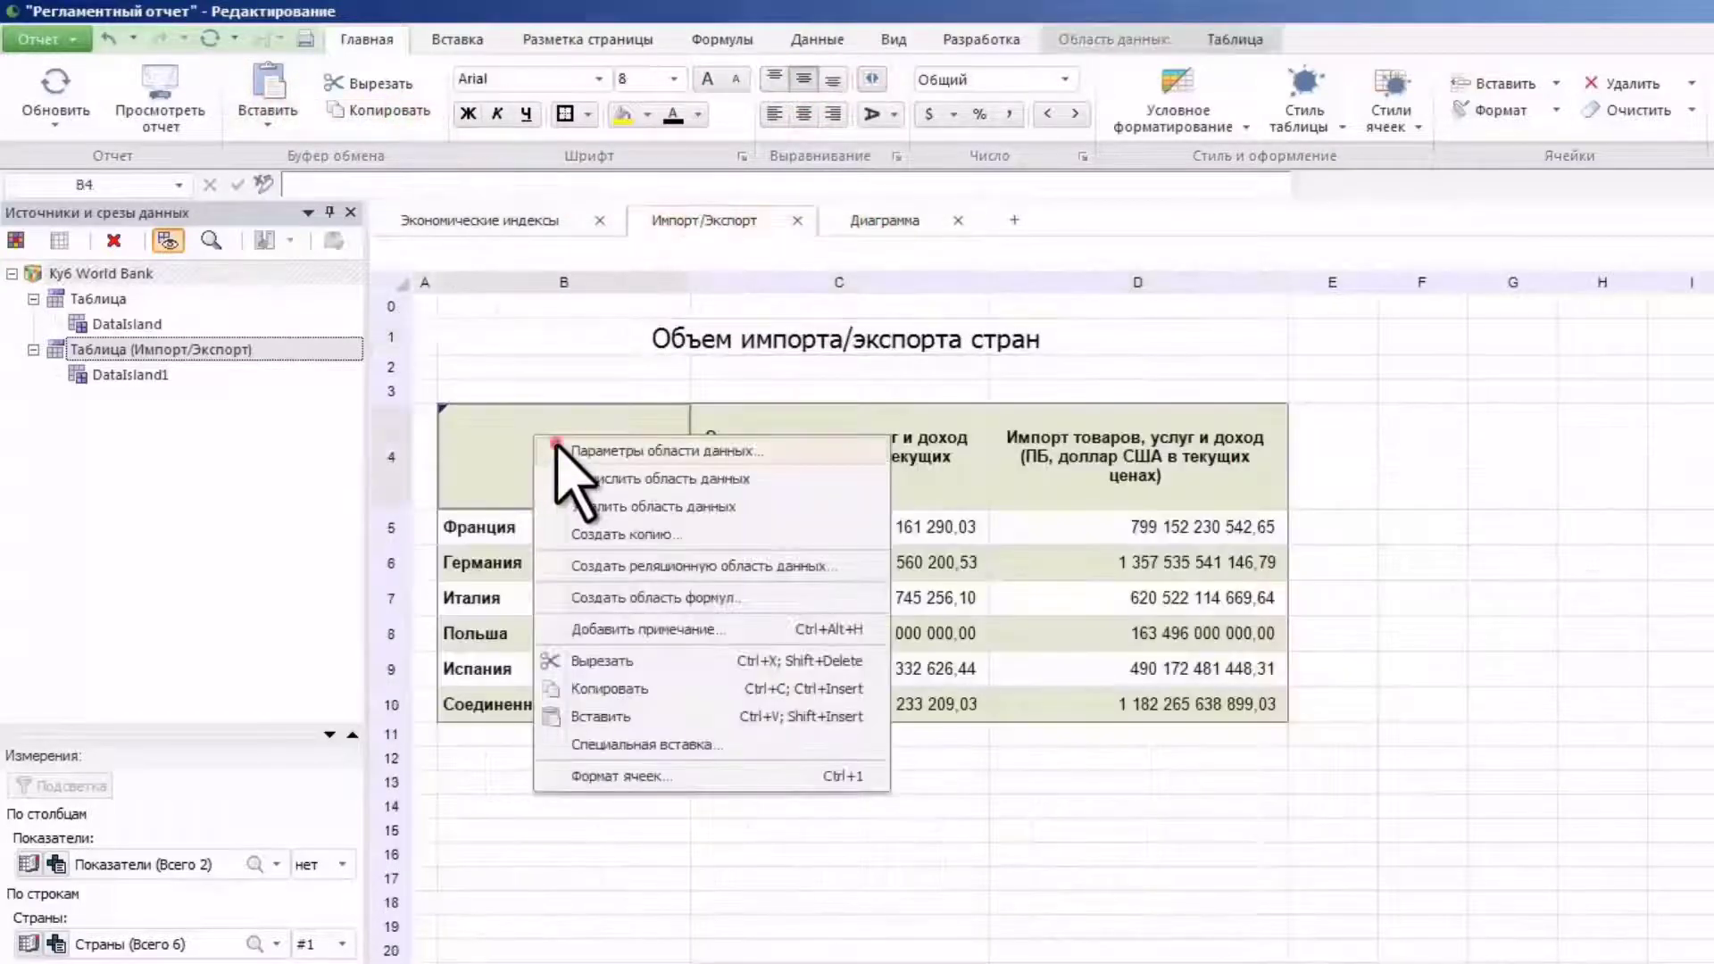
left_click(571, 447)
left_click(616, 254)
left_click(630, 280)
left_click(845, 209)
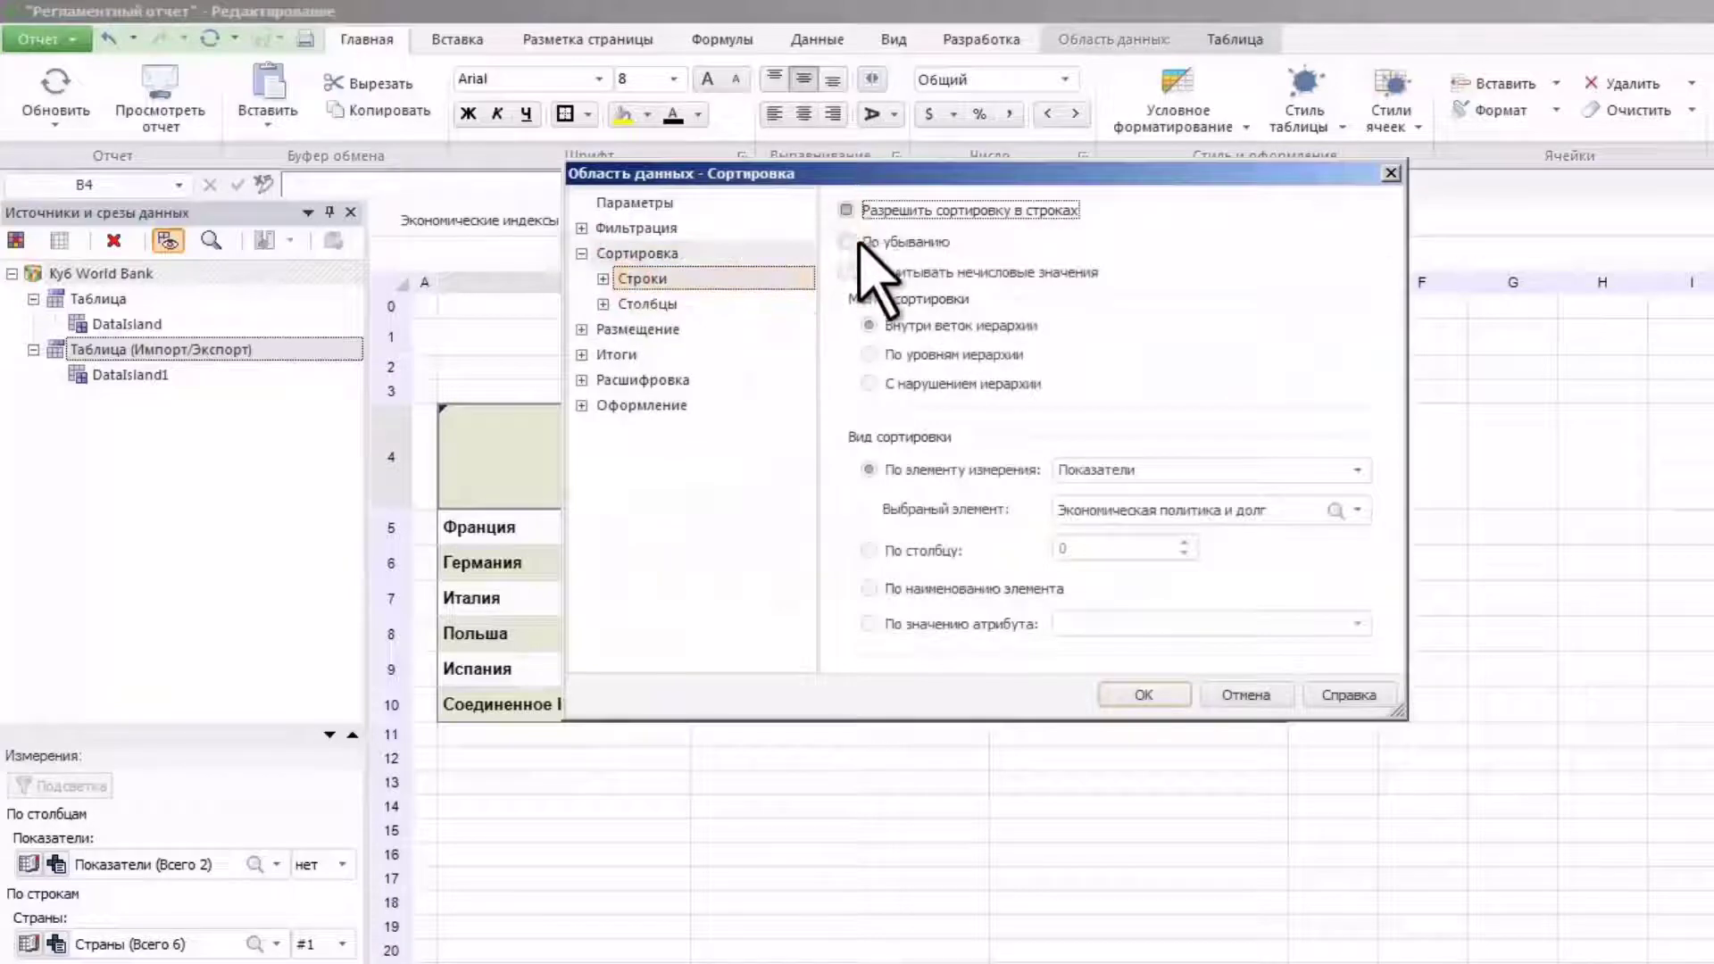
left_click(845, 241)
left_click(867, 549)
key("Return")
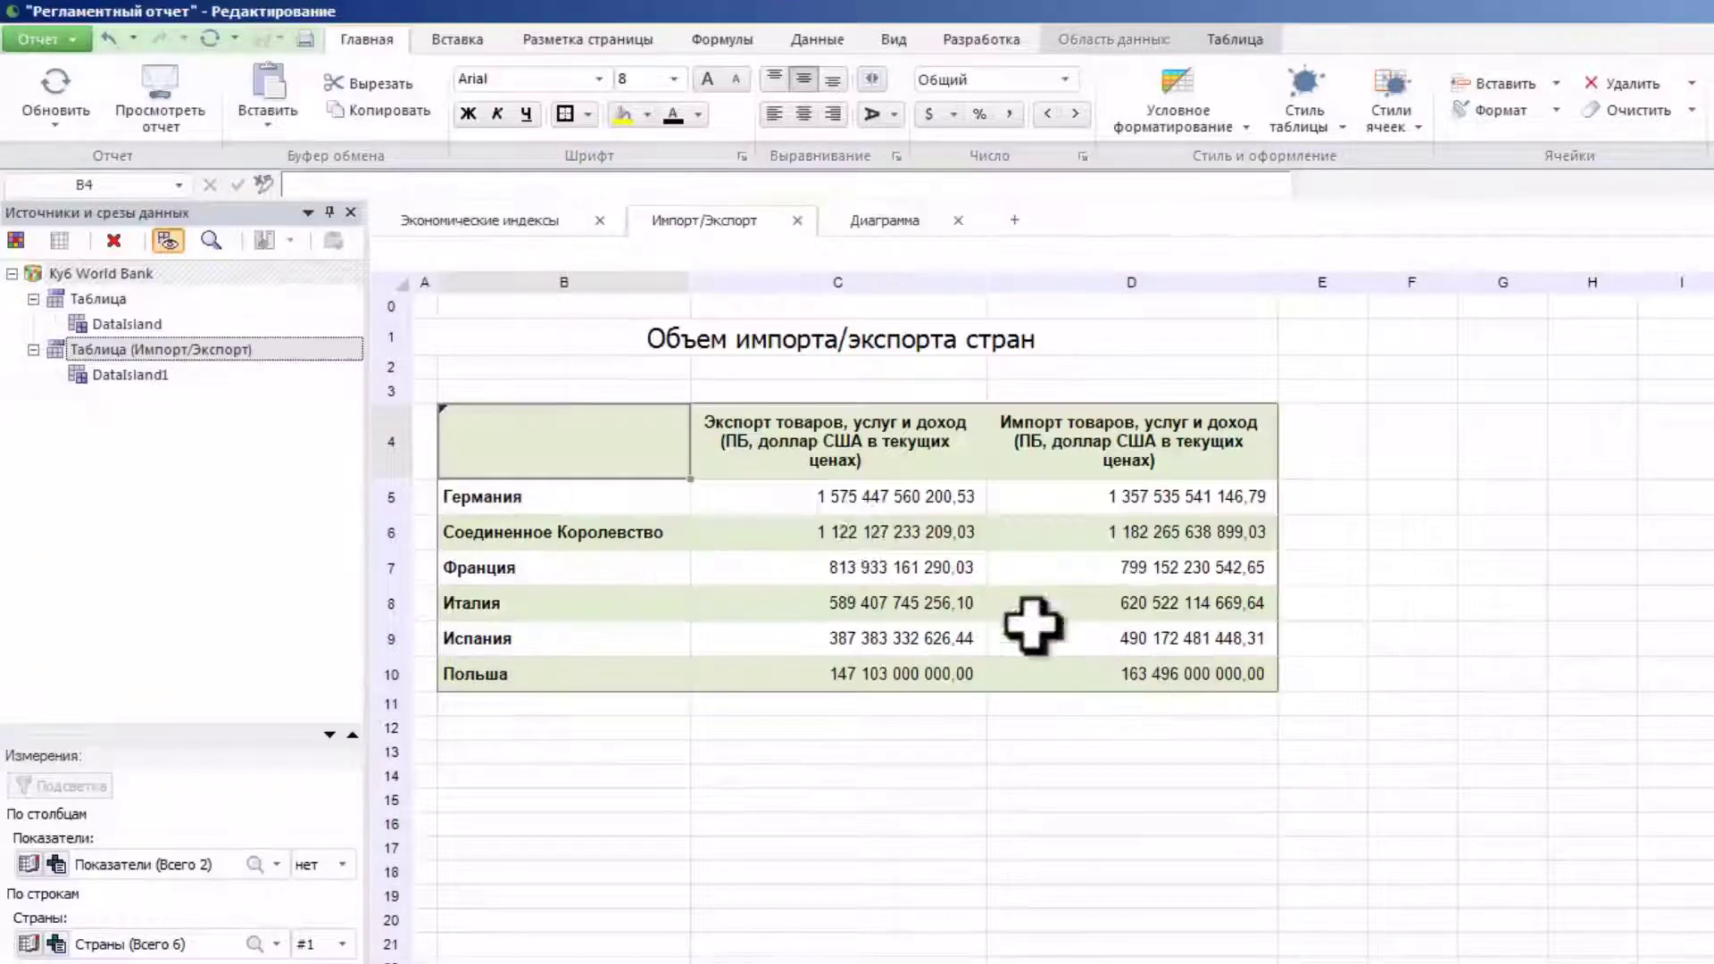
left_click(55, 89)
Set the series overlap to 50% and the side gap to 25% for the chart on the sheet Диаграмма
left_click(861, 219)
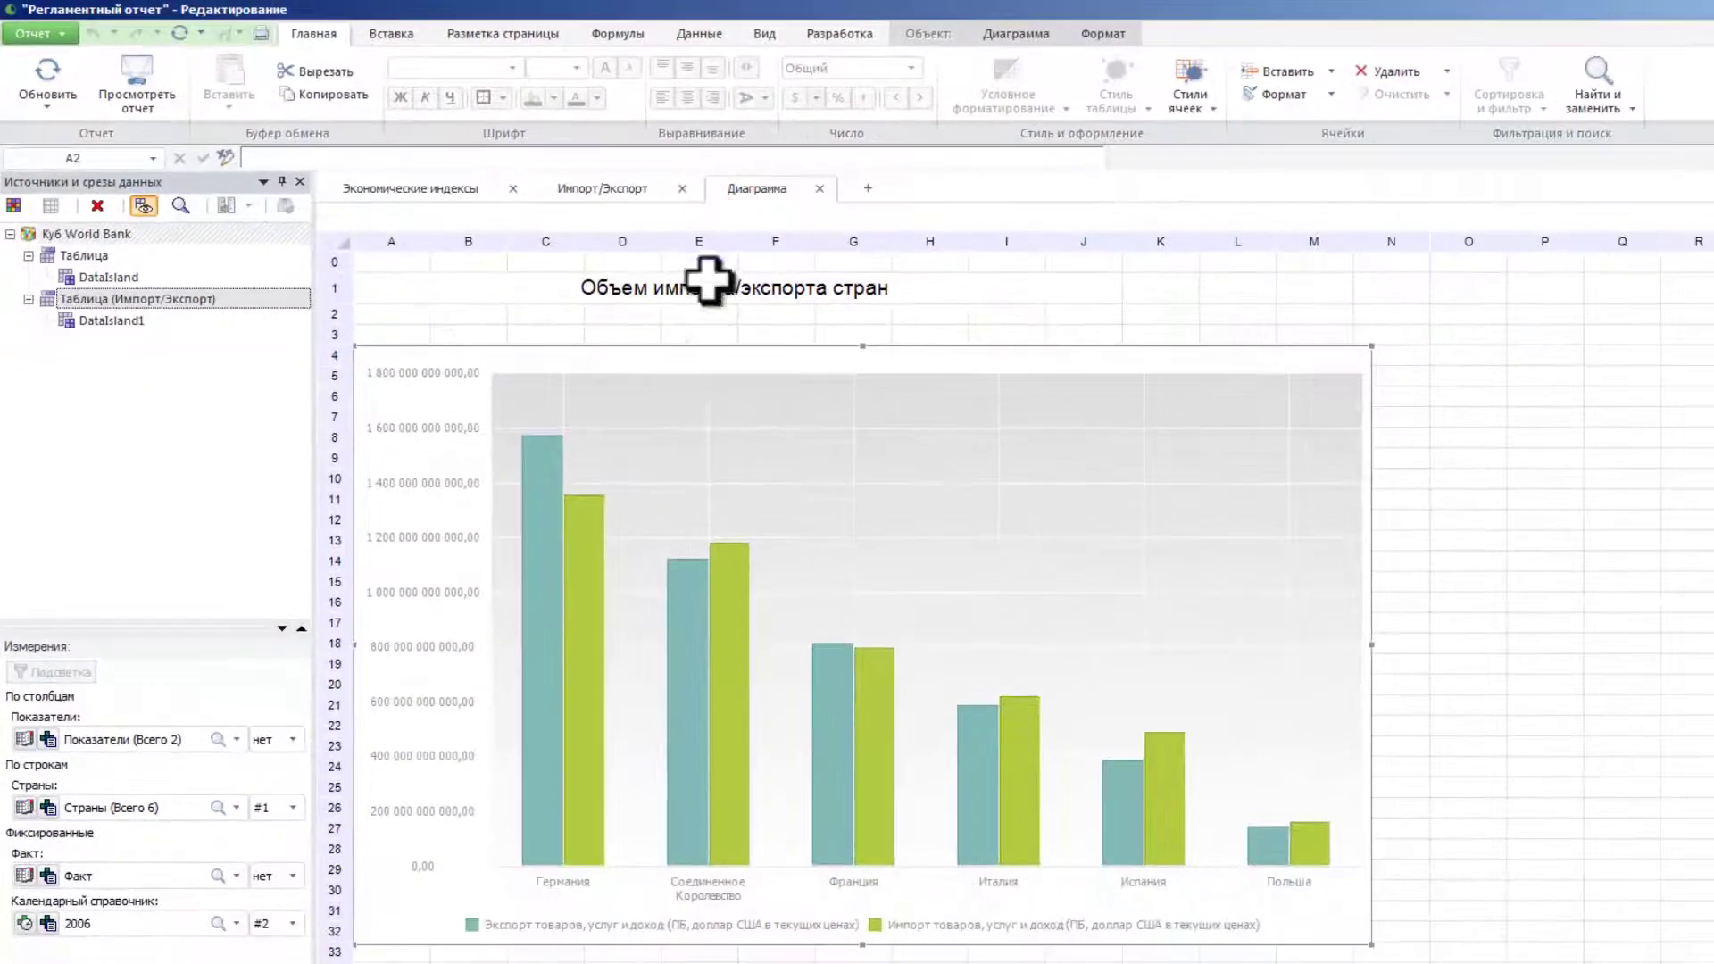
right_click(693, 361)
left_click(708, 370)
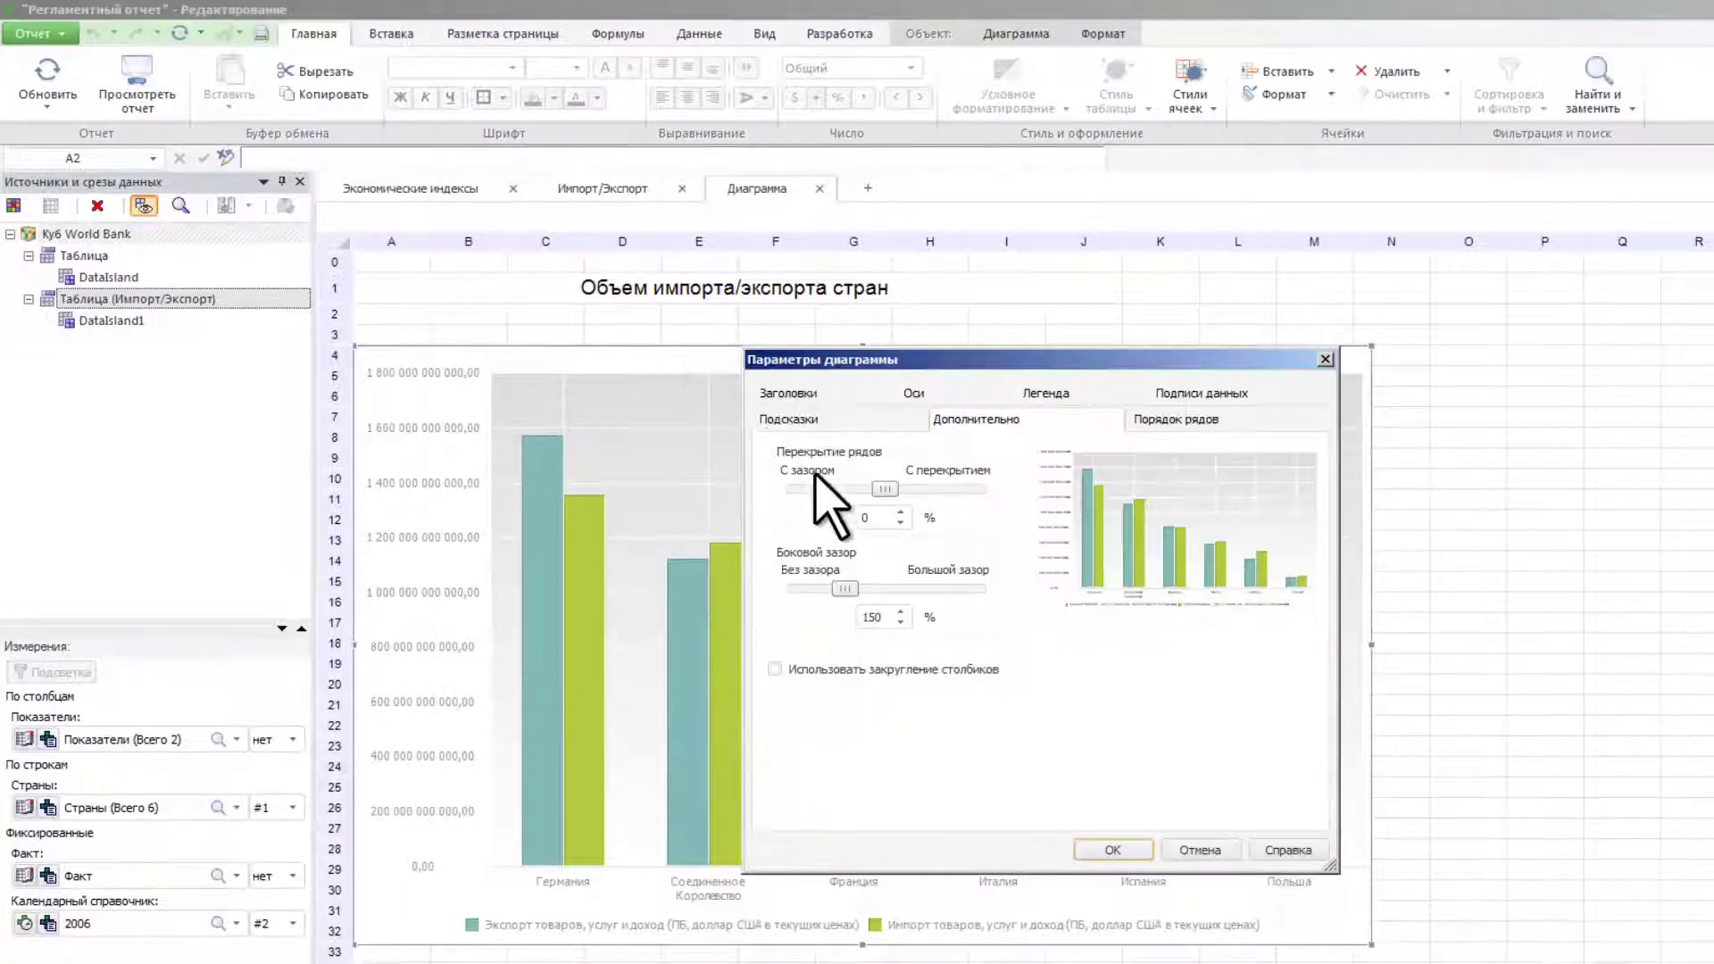
type("50")
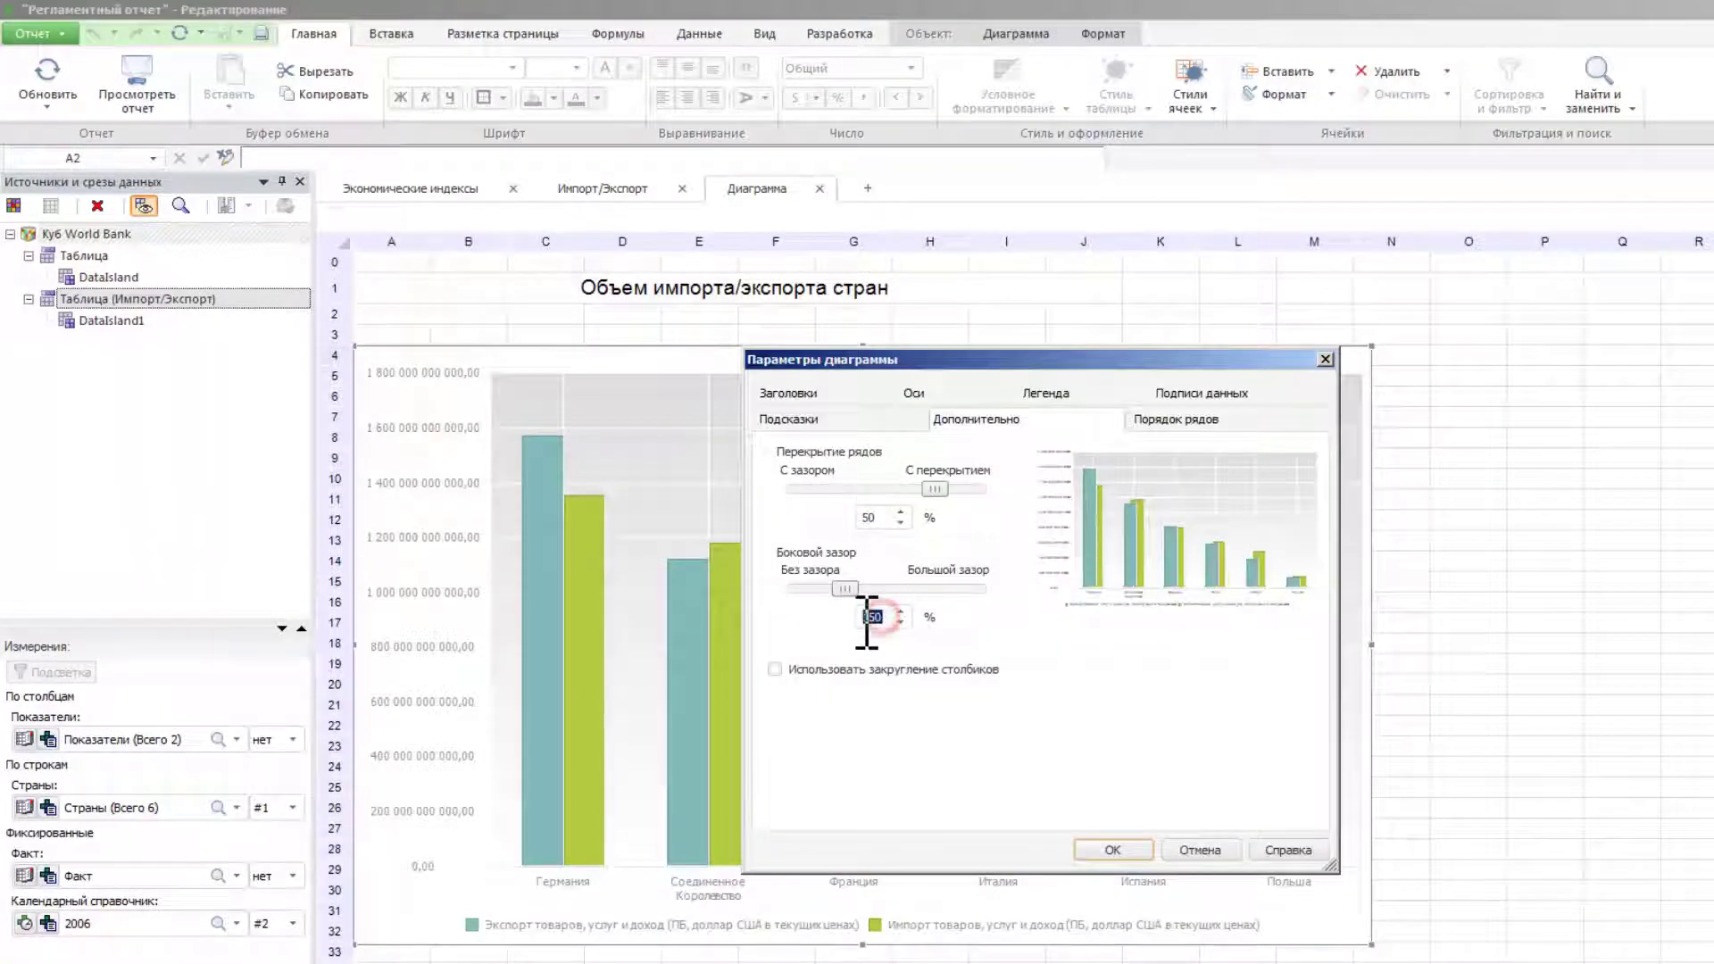
type("25")
left_click(1137, 846)
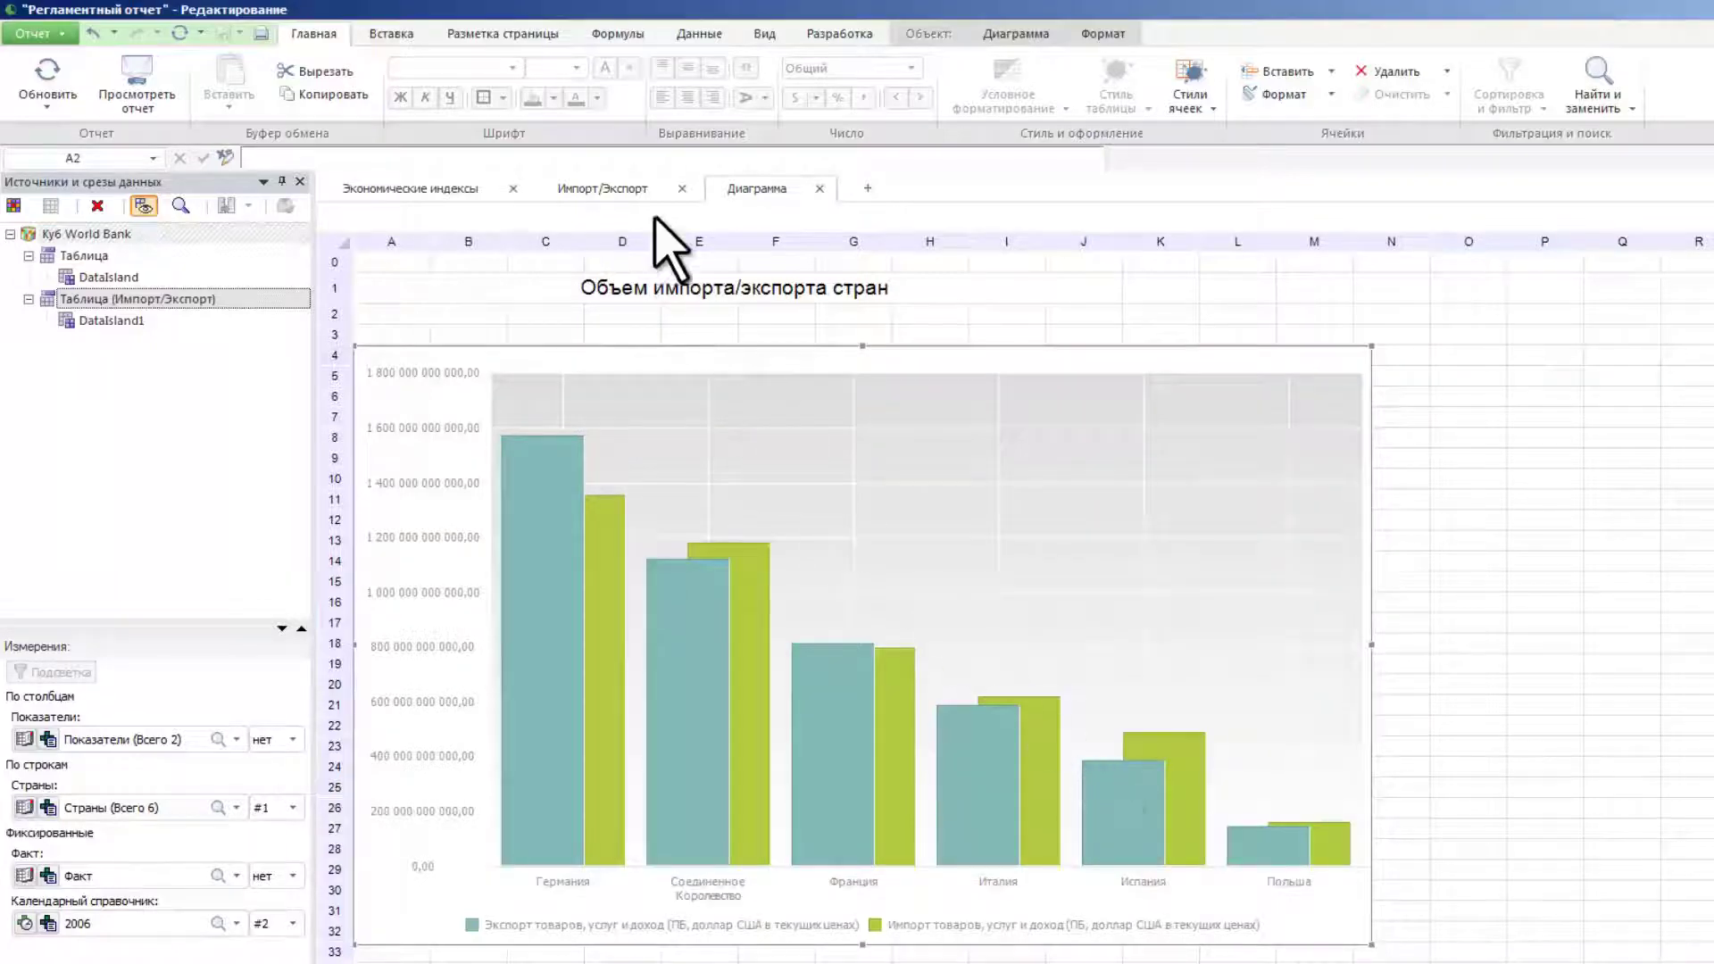
Enter the text Перейти к диаграмме in cell B2 of the sheet Импорт/Экспорт
left_click(644, 189)
left_click(441, 312)
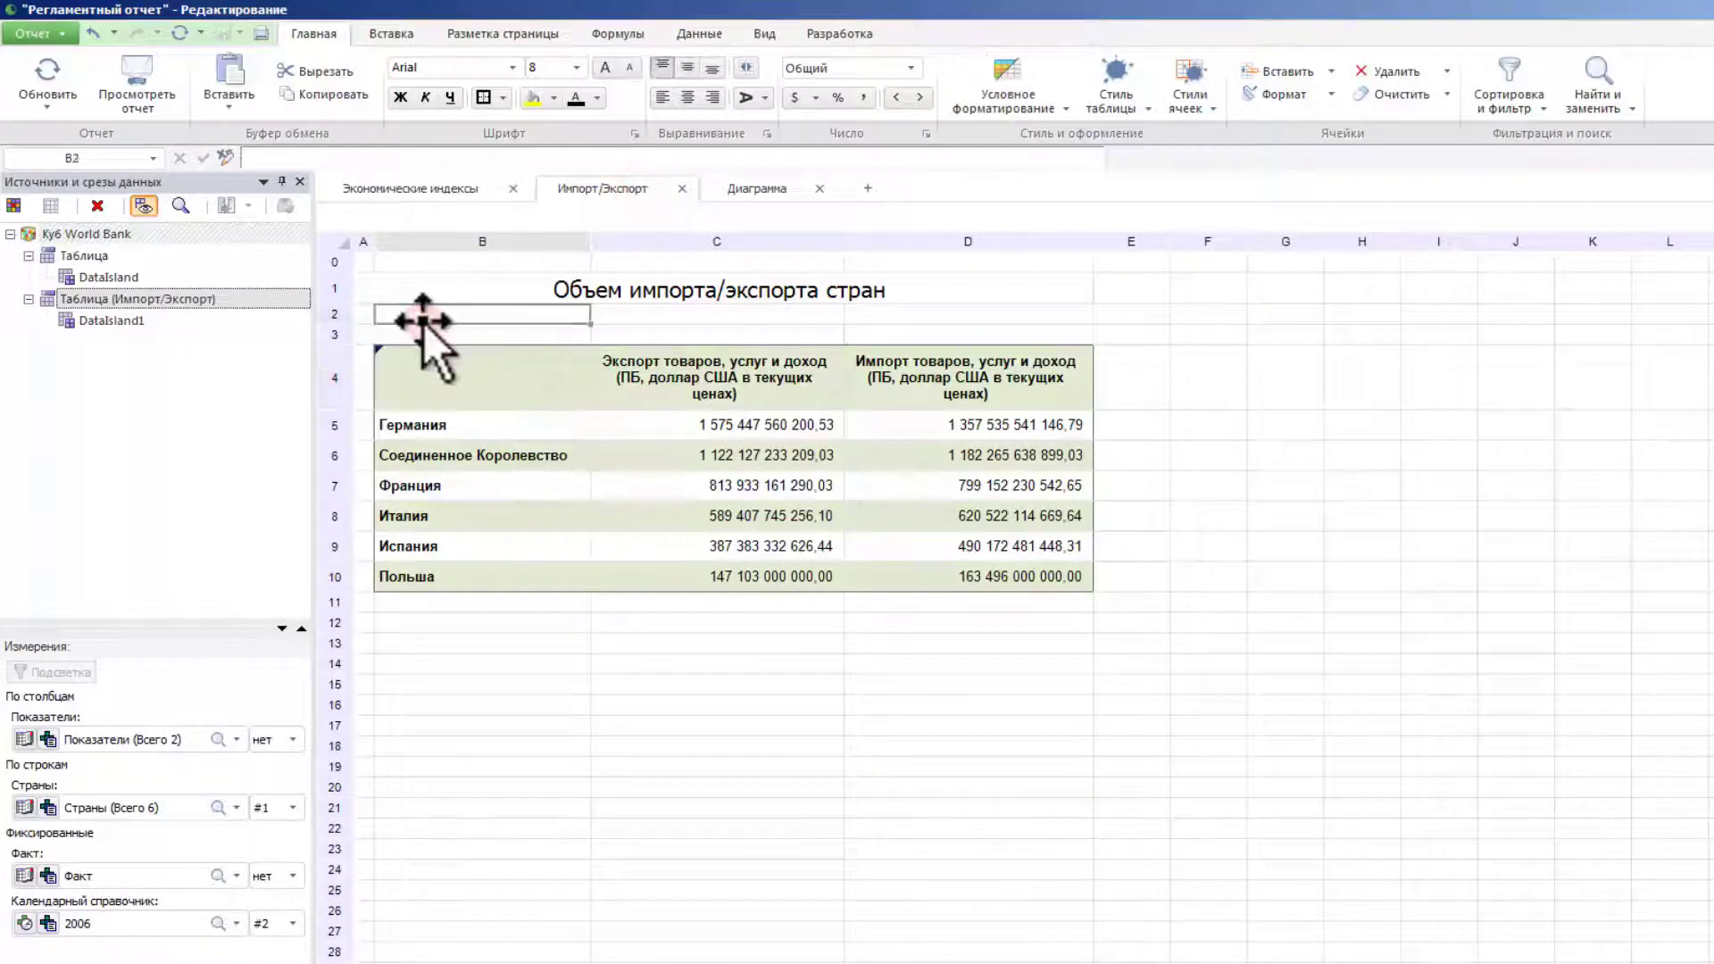
left_click(355, 157)
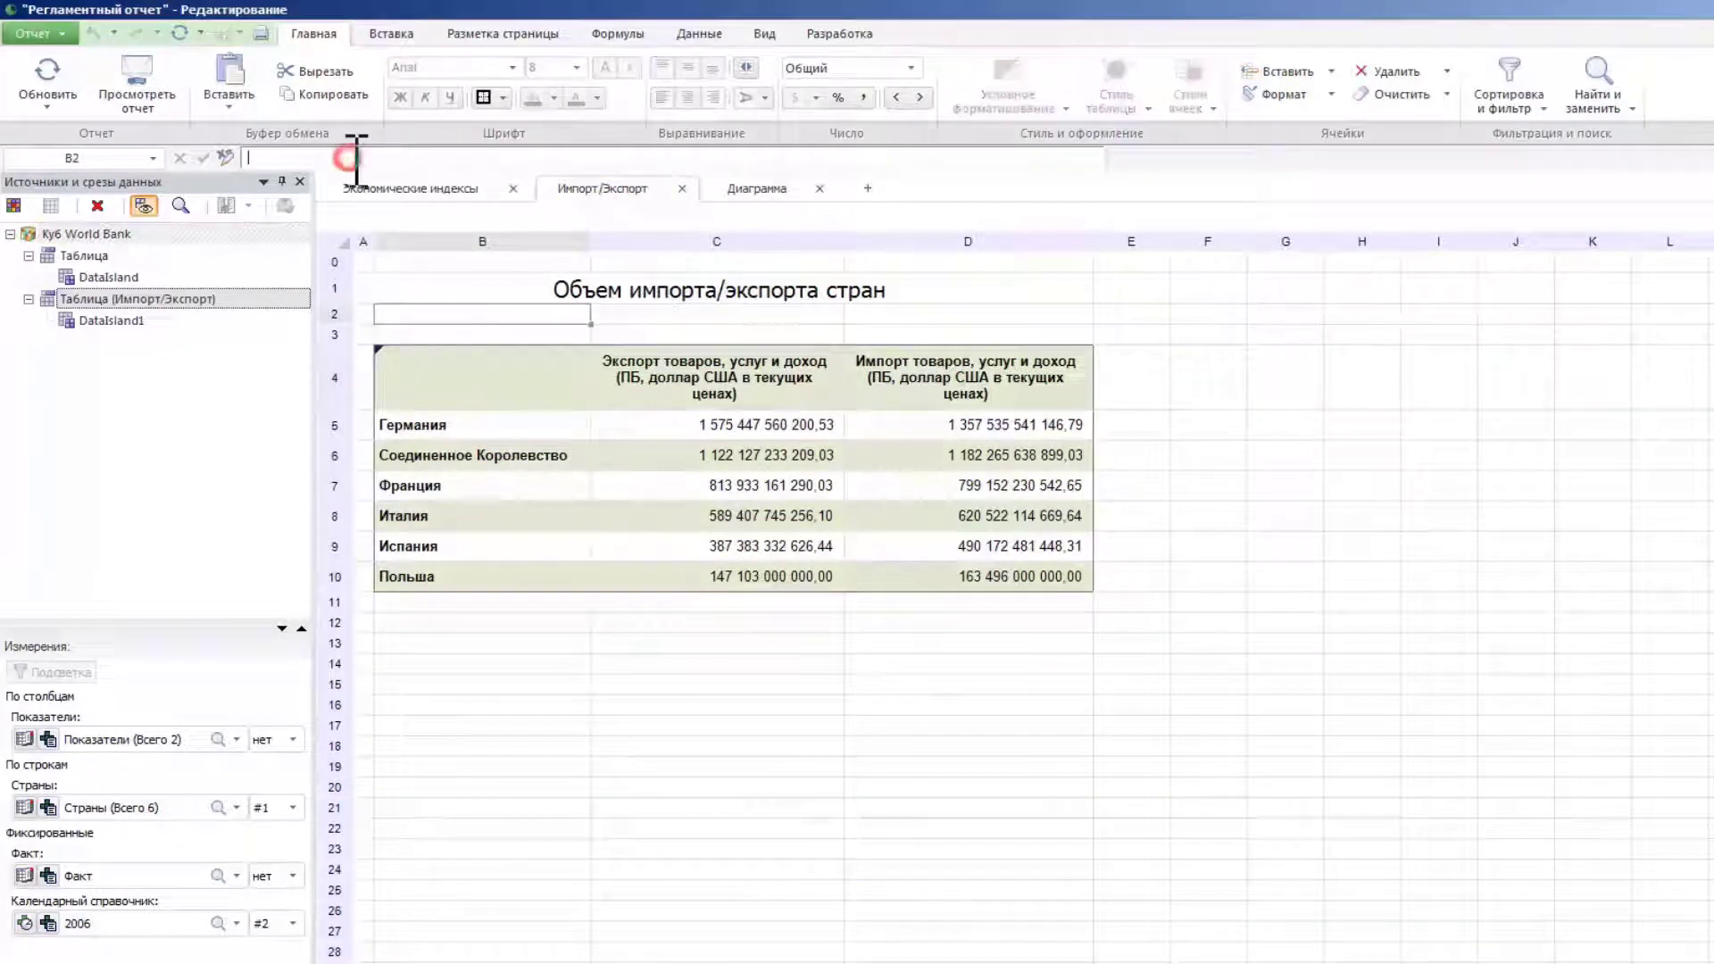
Make cell B2 a hyperlink with the action Открыть лист отчёта targeting Диаграмма, and turn off Выводить на печать for it
right_click(446, 319)
left_click(469, 536)
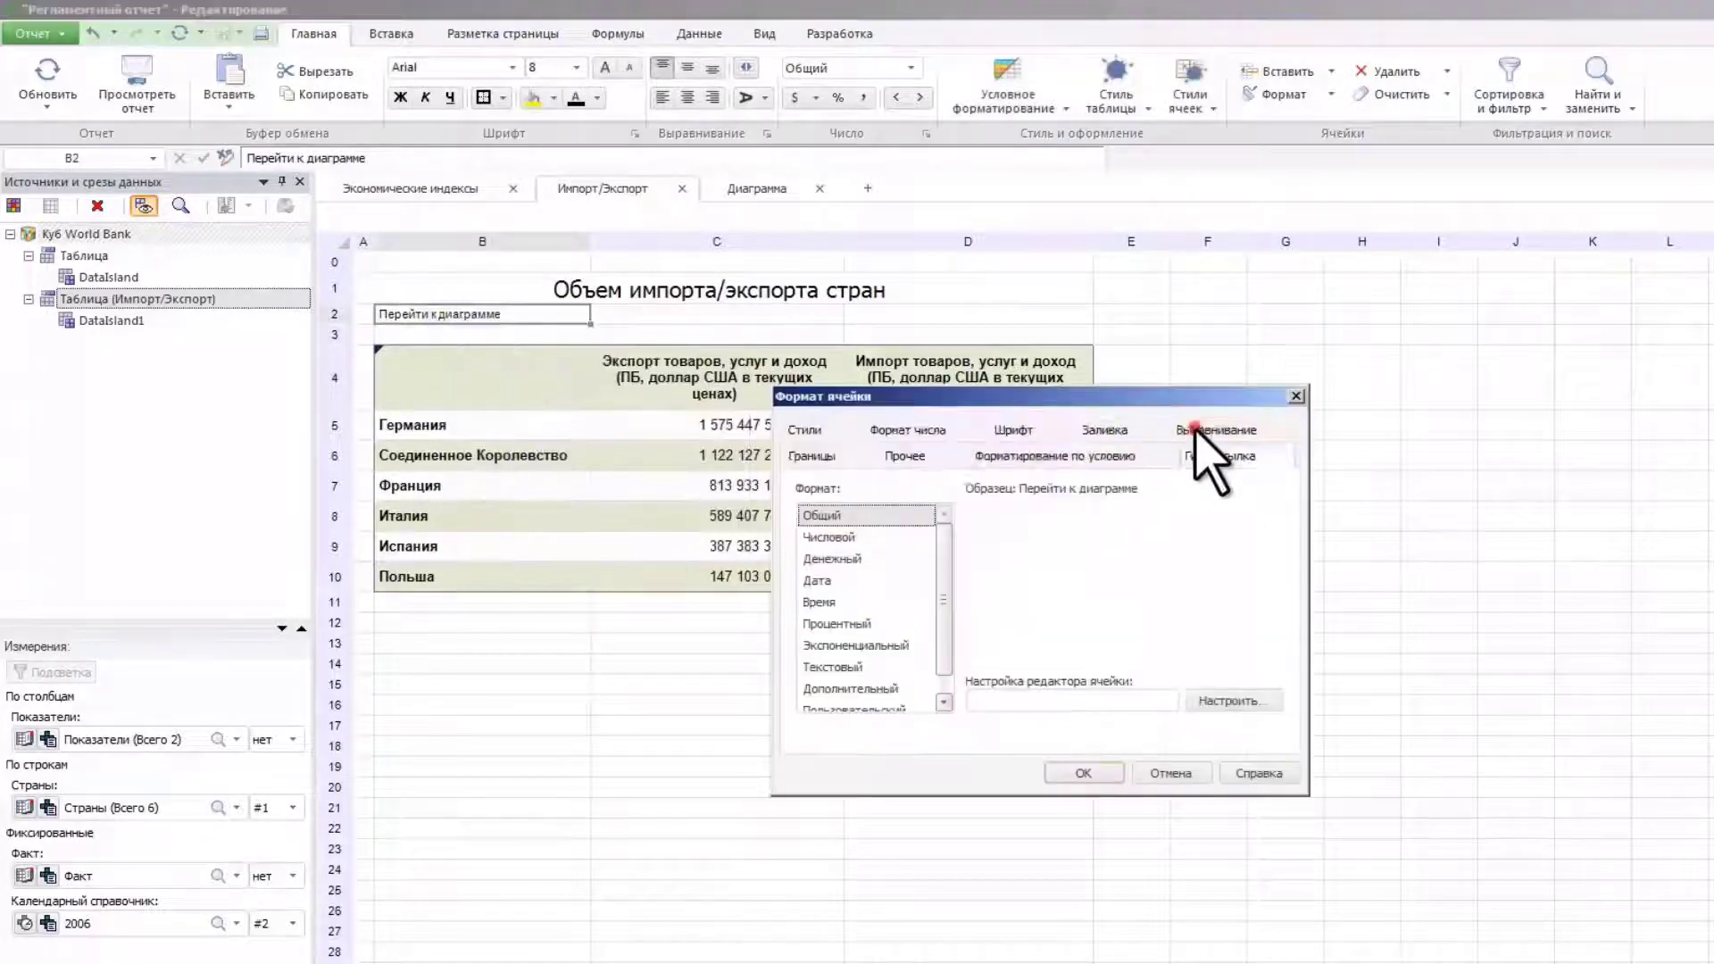
left_click(1215, 431)
left_click(818, 517)
left_click(950, 642)
left_click(935, 734)
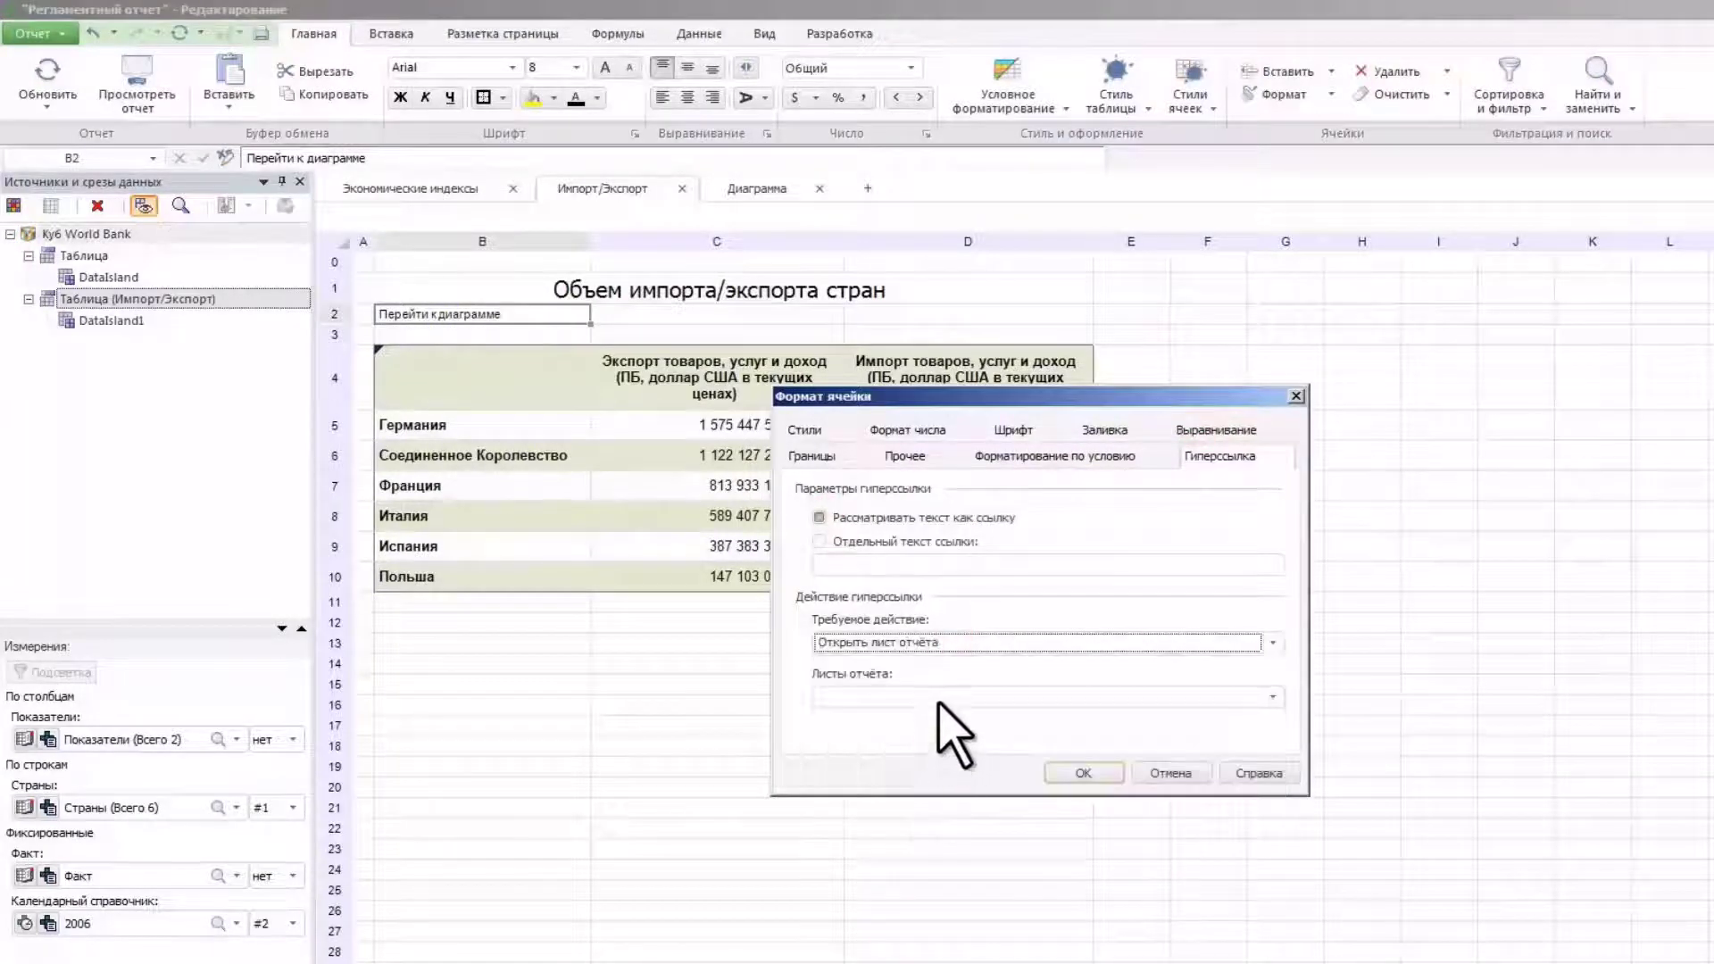
left_click(906, 456)
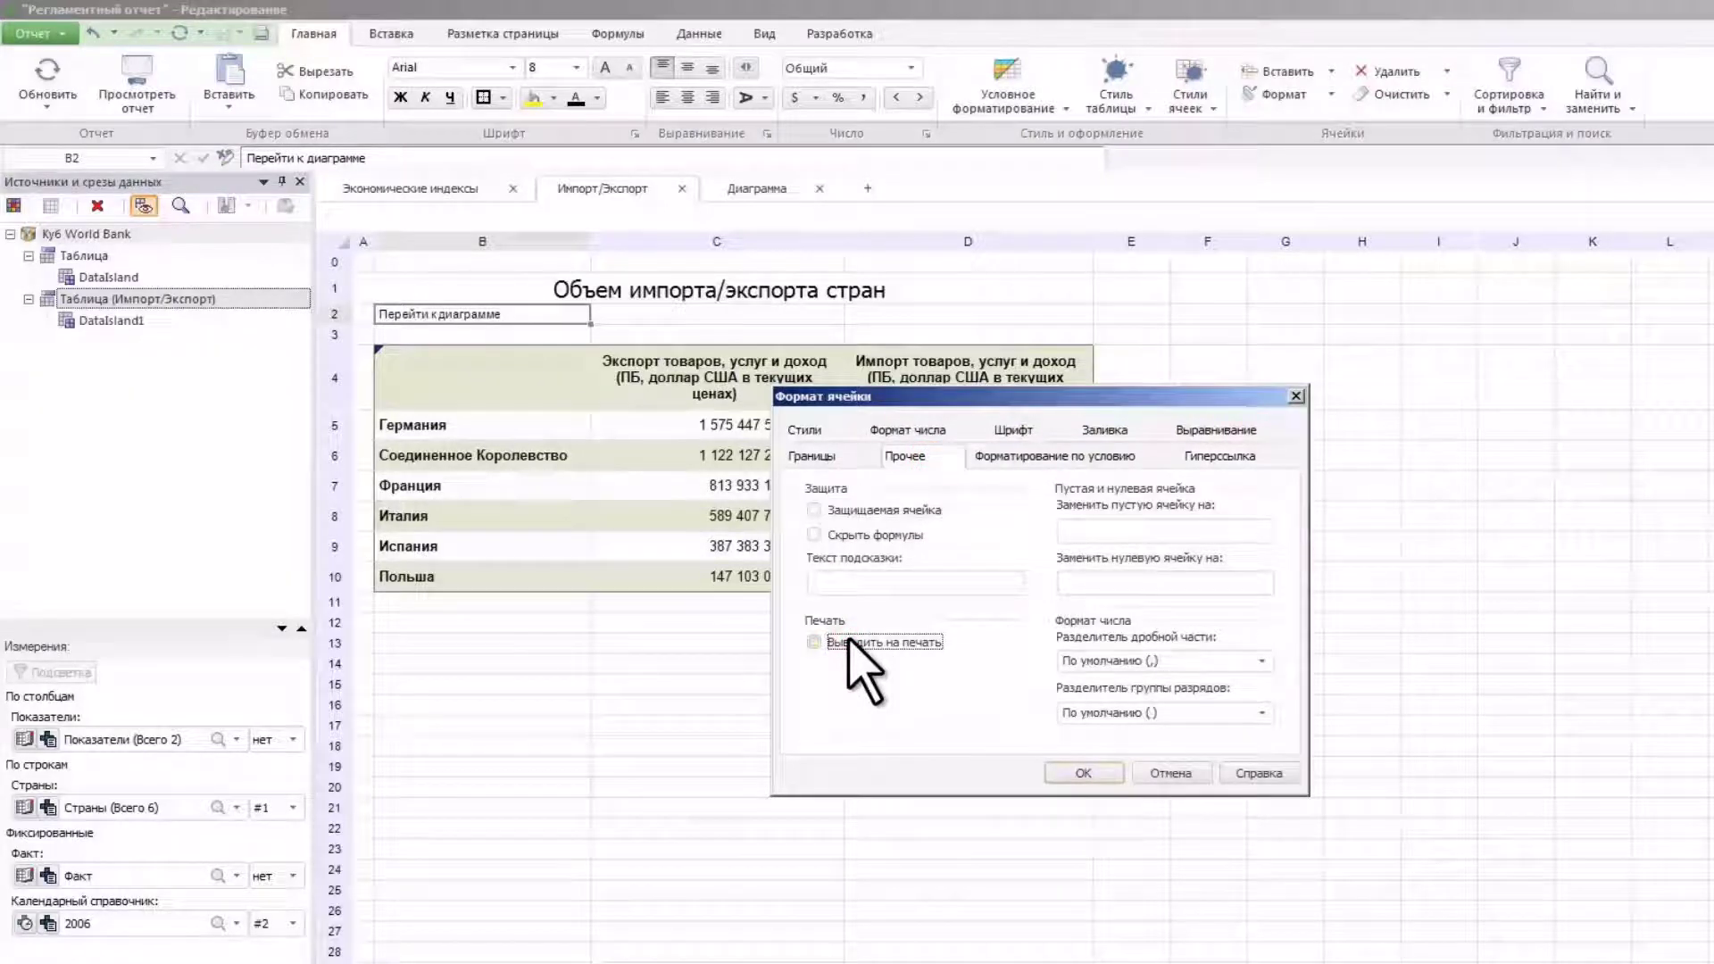
left_click(1083, 771)
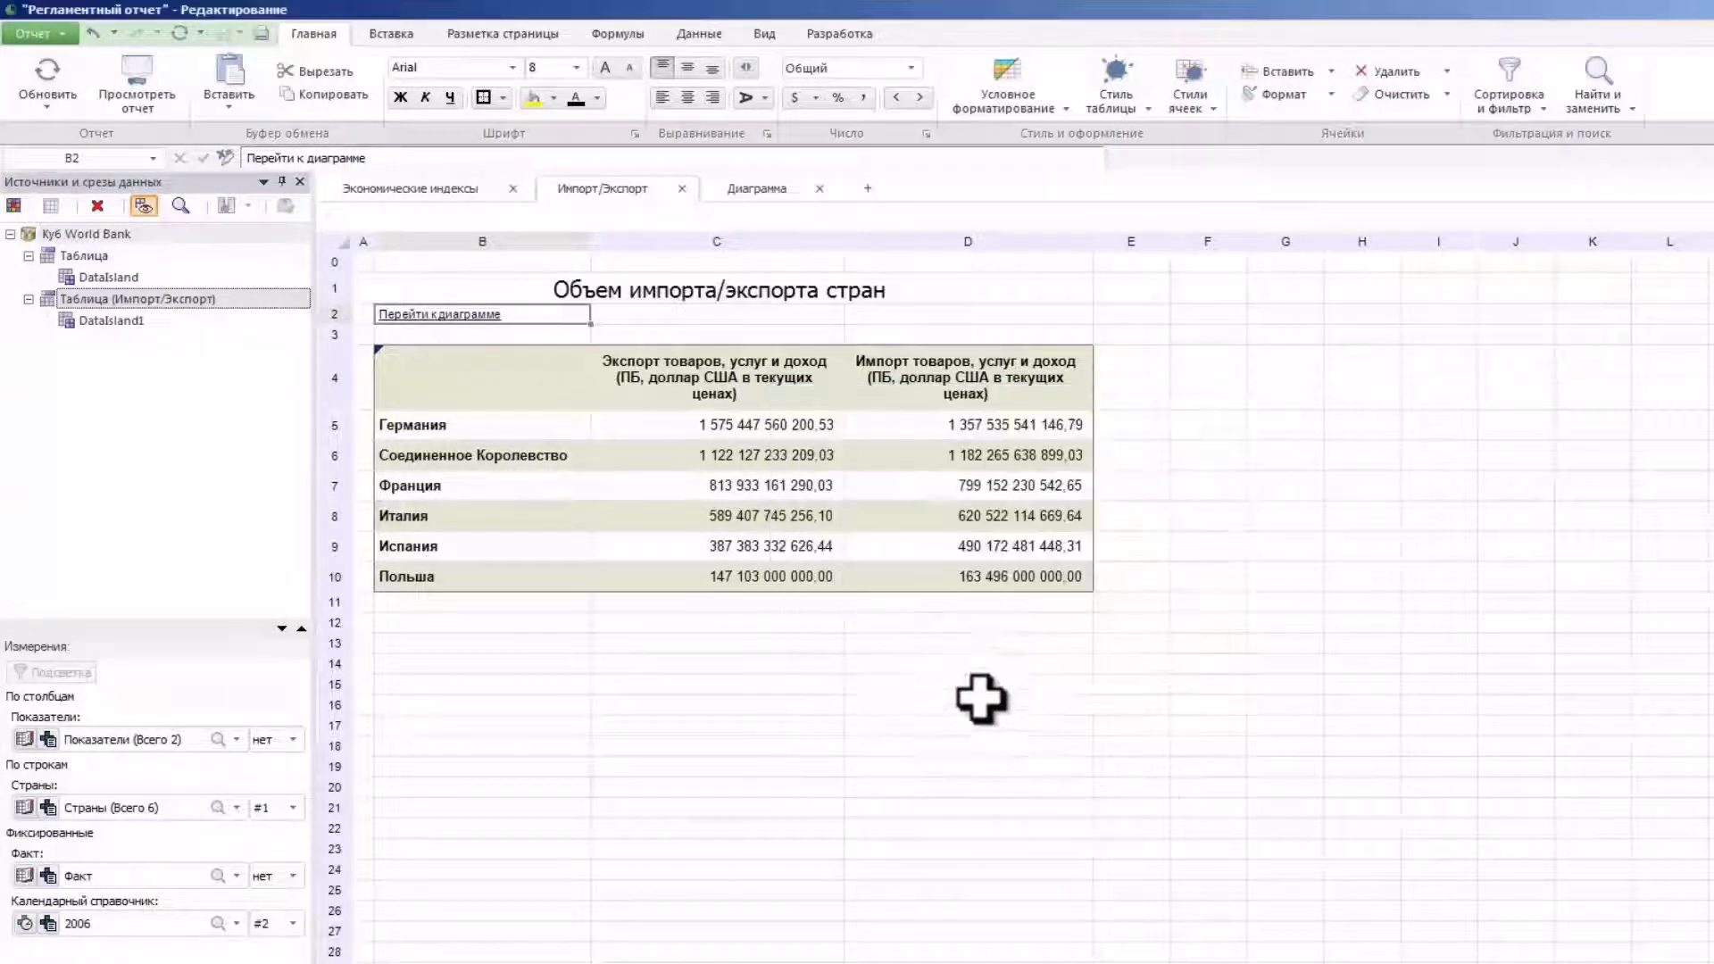
Follow the link to Диаграмма, add the hyperlink Перейти к таблице in cell A2 there, and follow it back
left_click(487, 314)
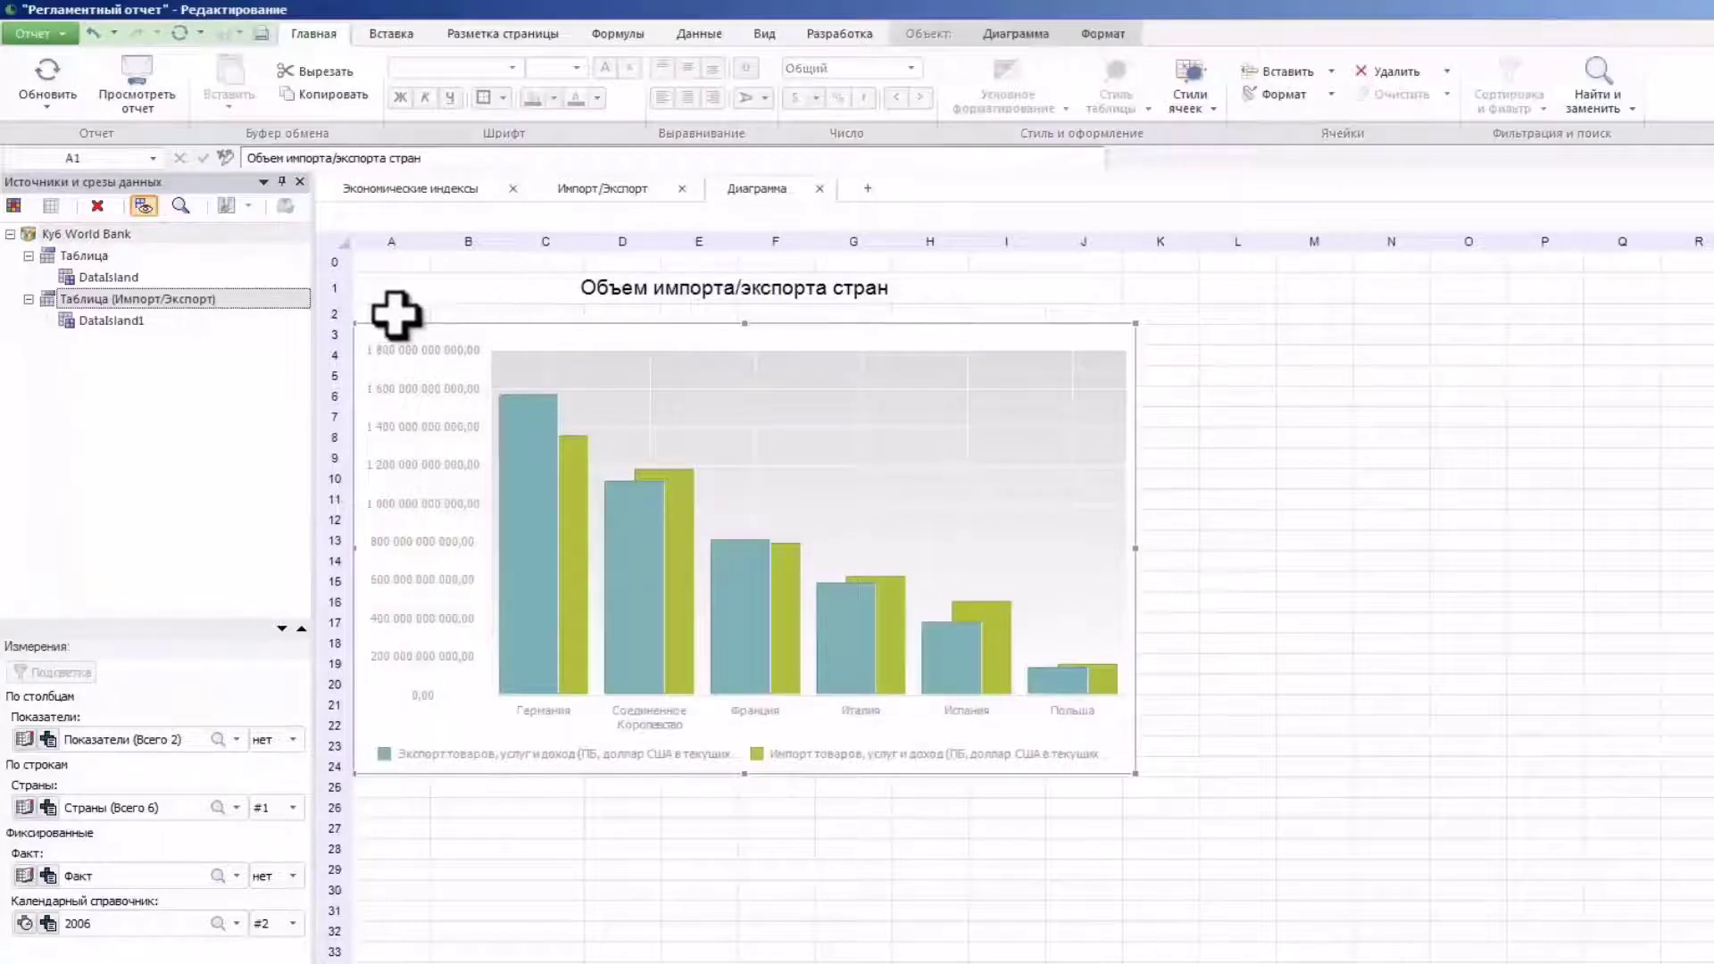
left_click(308, 158)
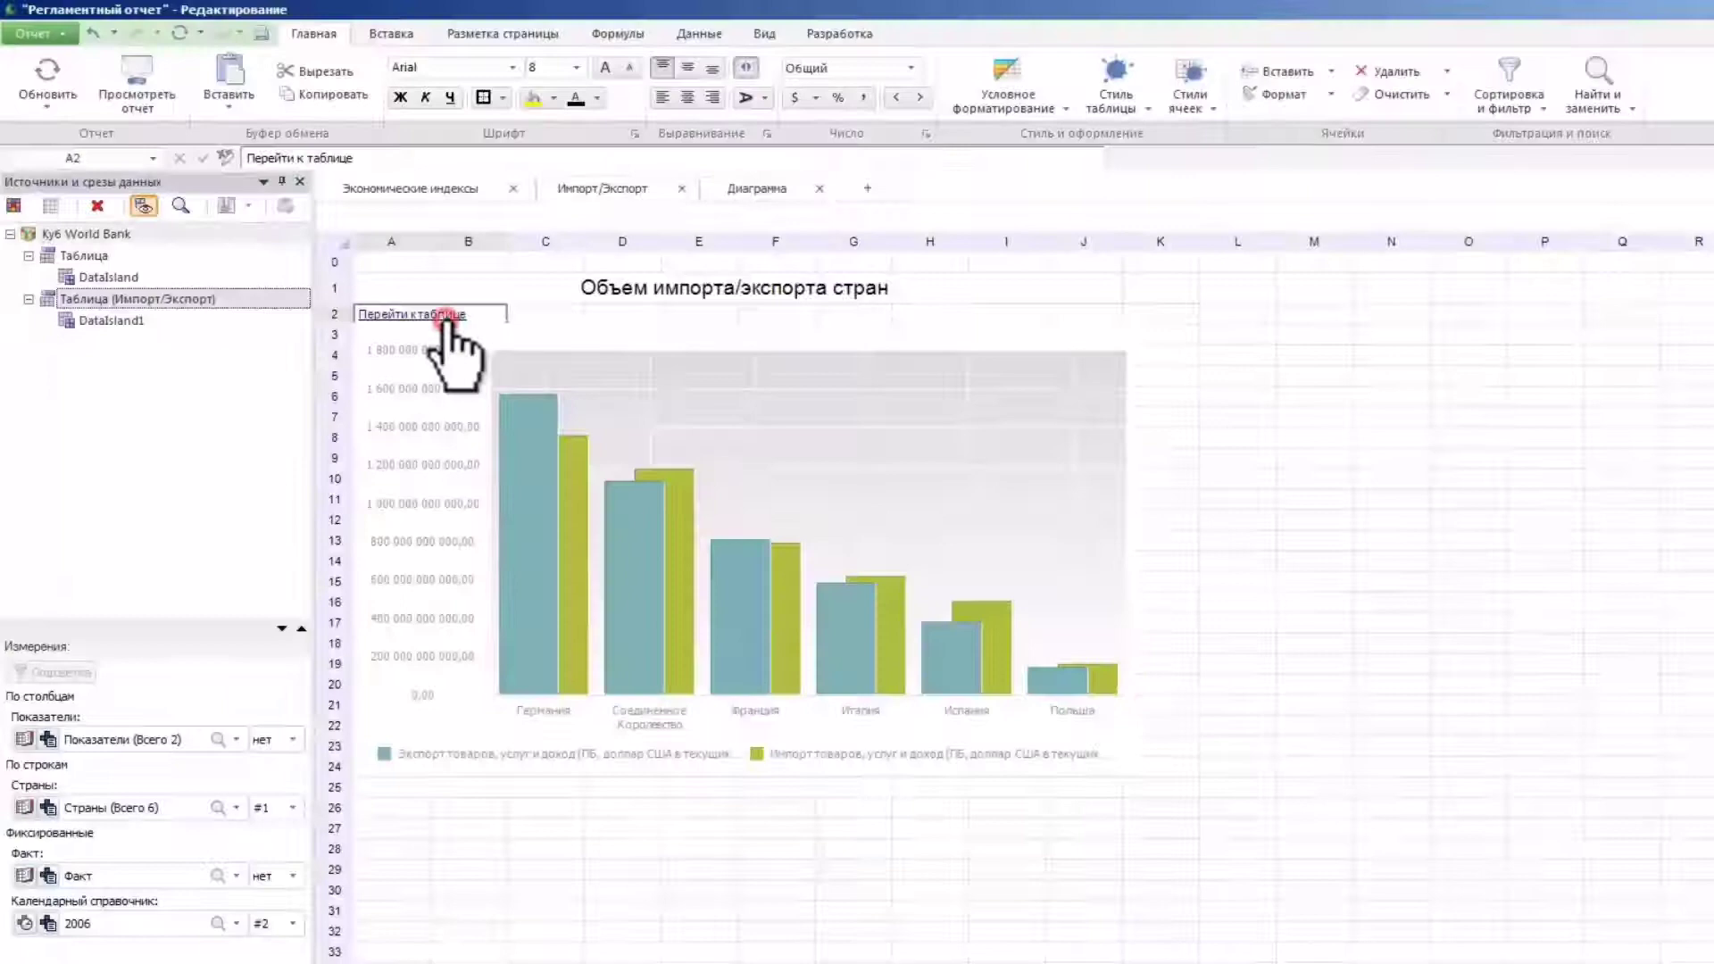
left_click(446, 316)
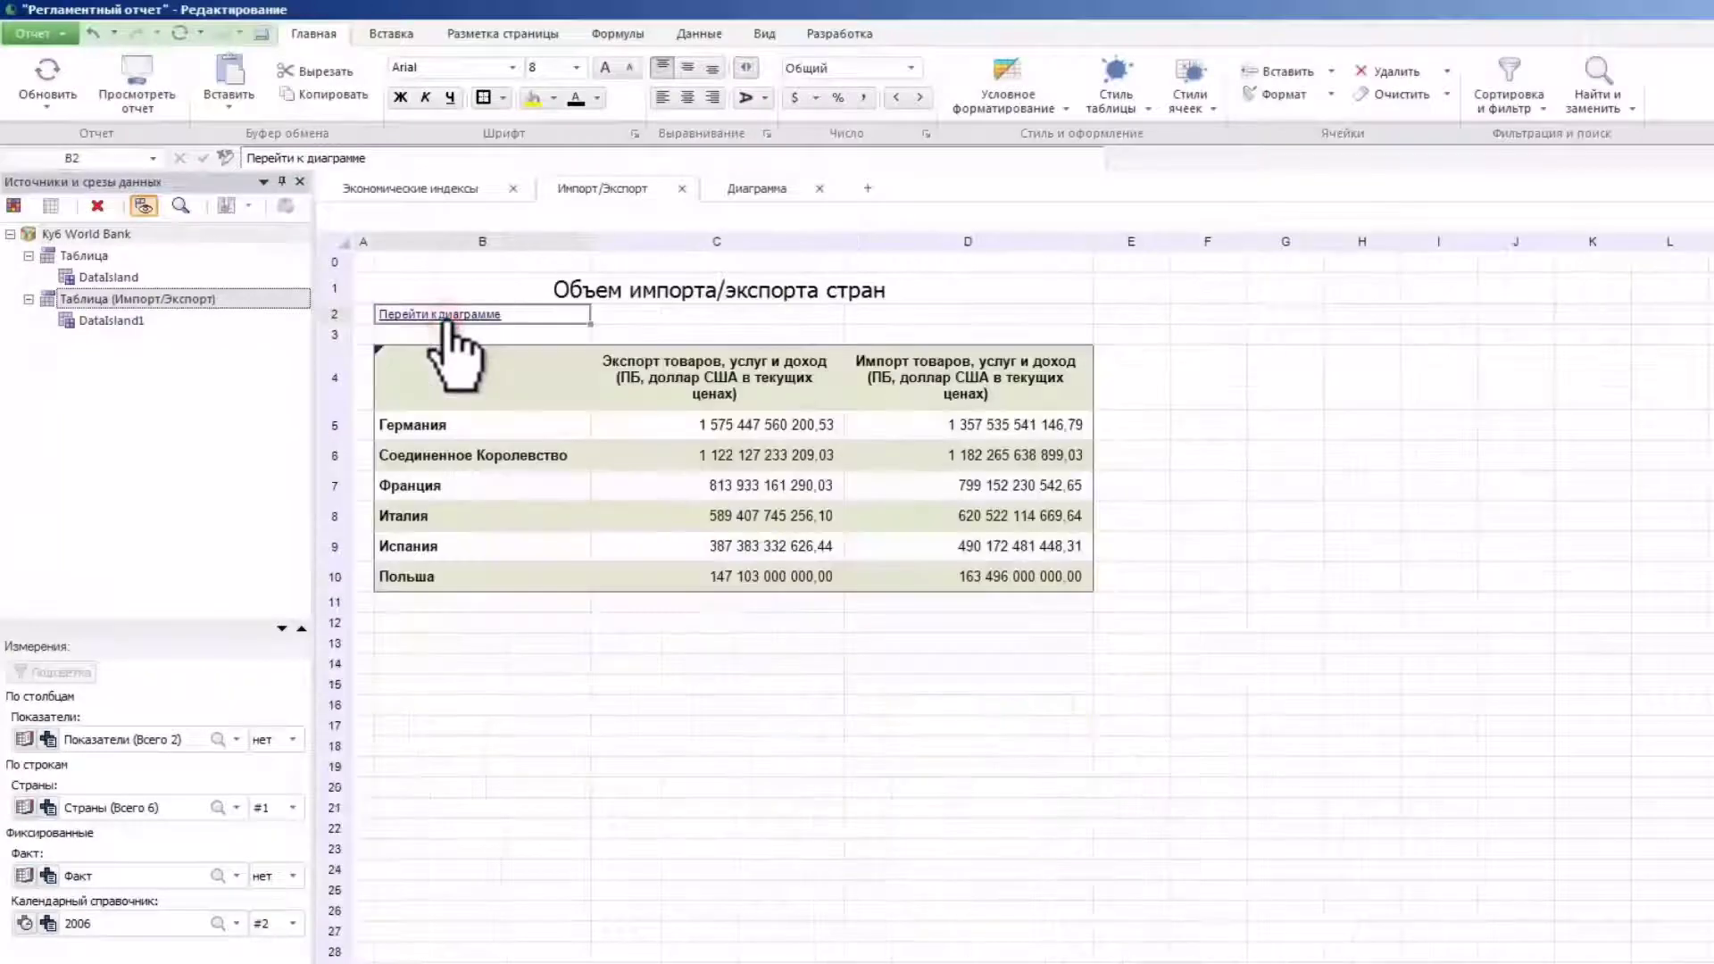
Insert a control element on the sheet Импорт/Экспорт, name it Дата and bind it to the dimension Календарный справочник of Таблица
left_click(420, 261)
left_click(392, 35)
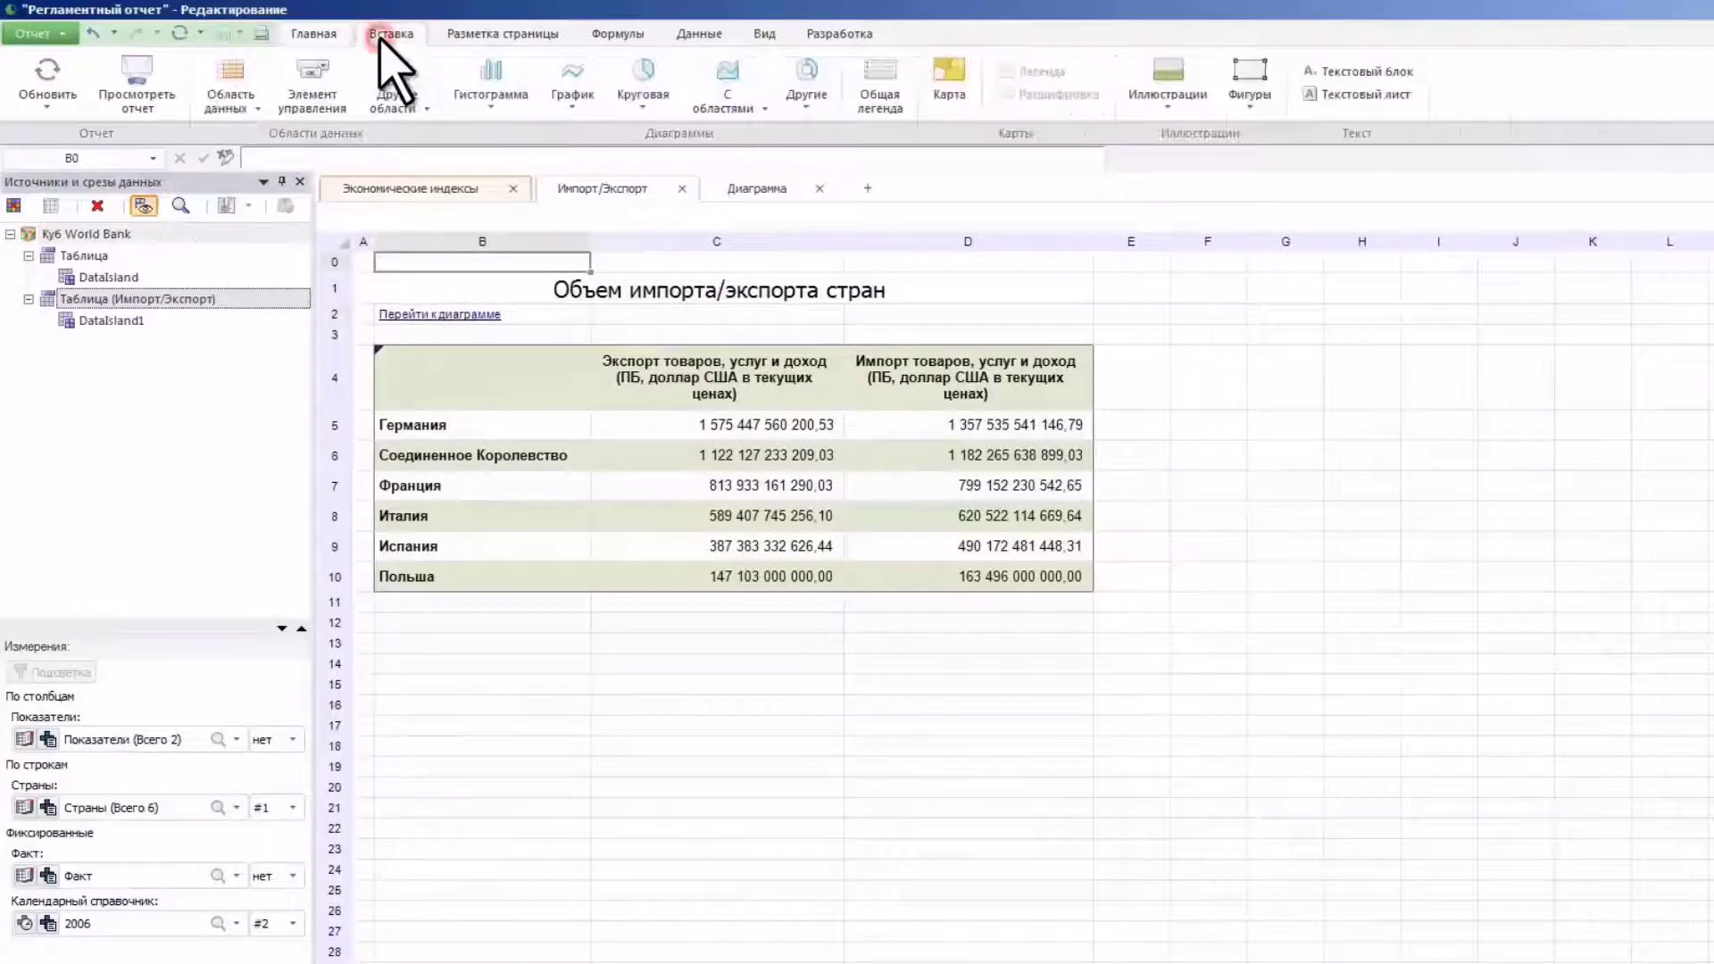
left_click(329, 89)
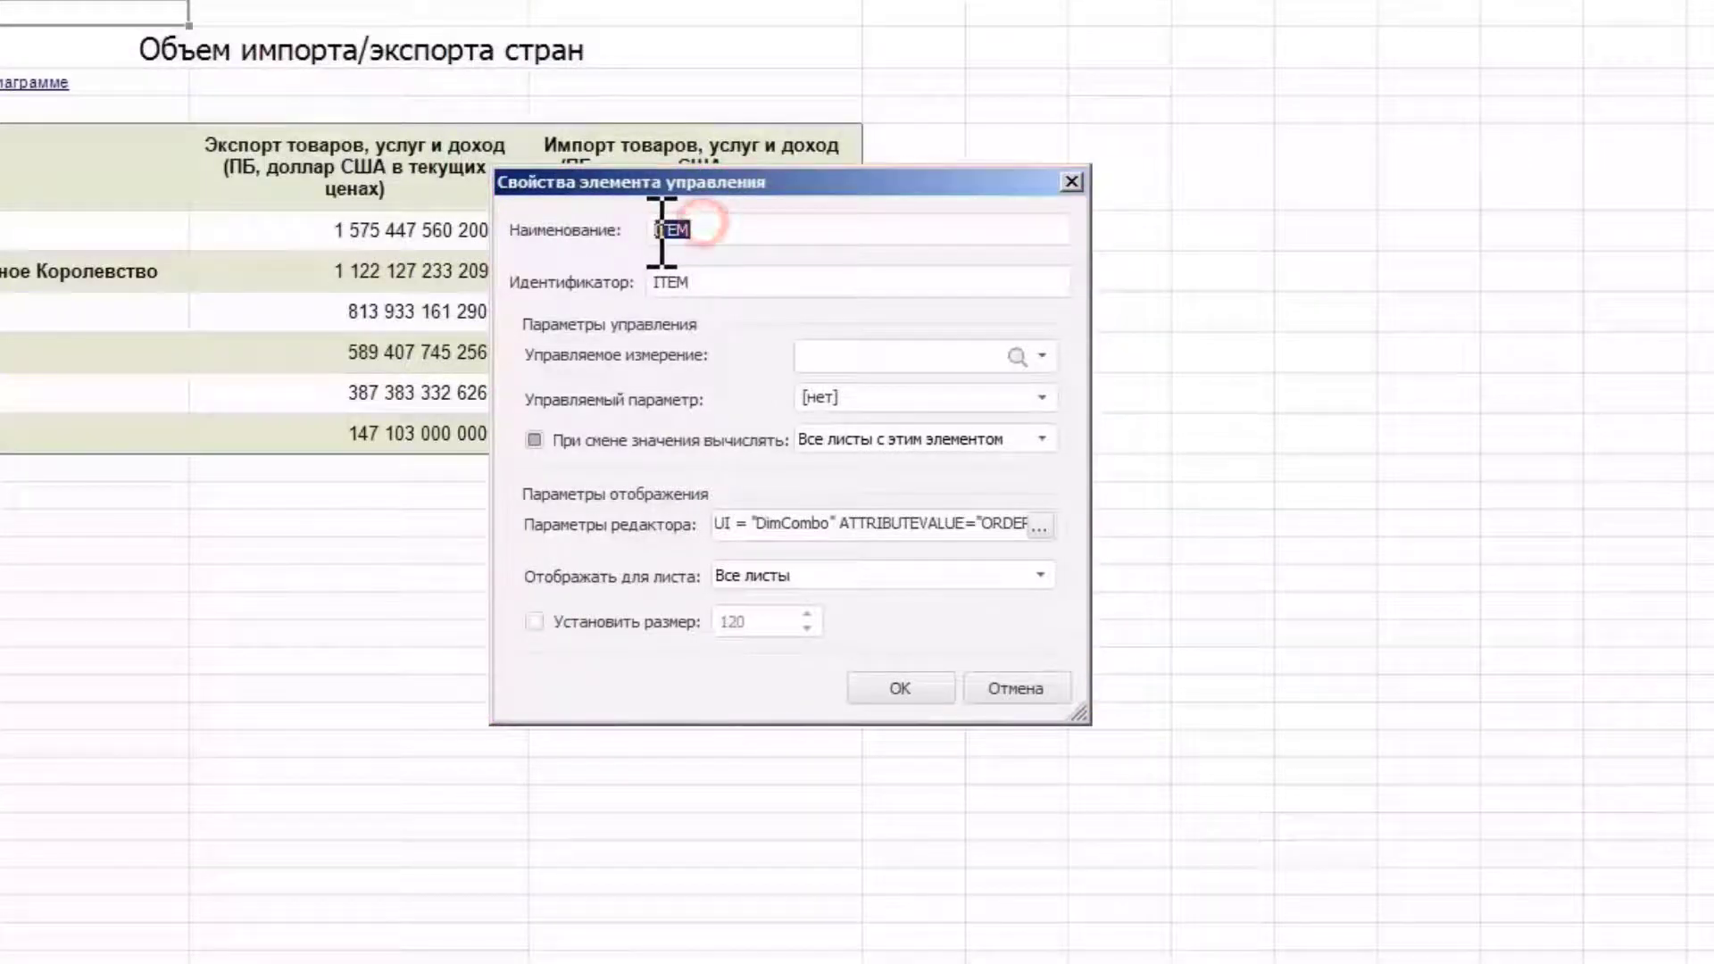
type("Дата")
left_click(1041, 355)
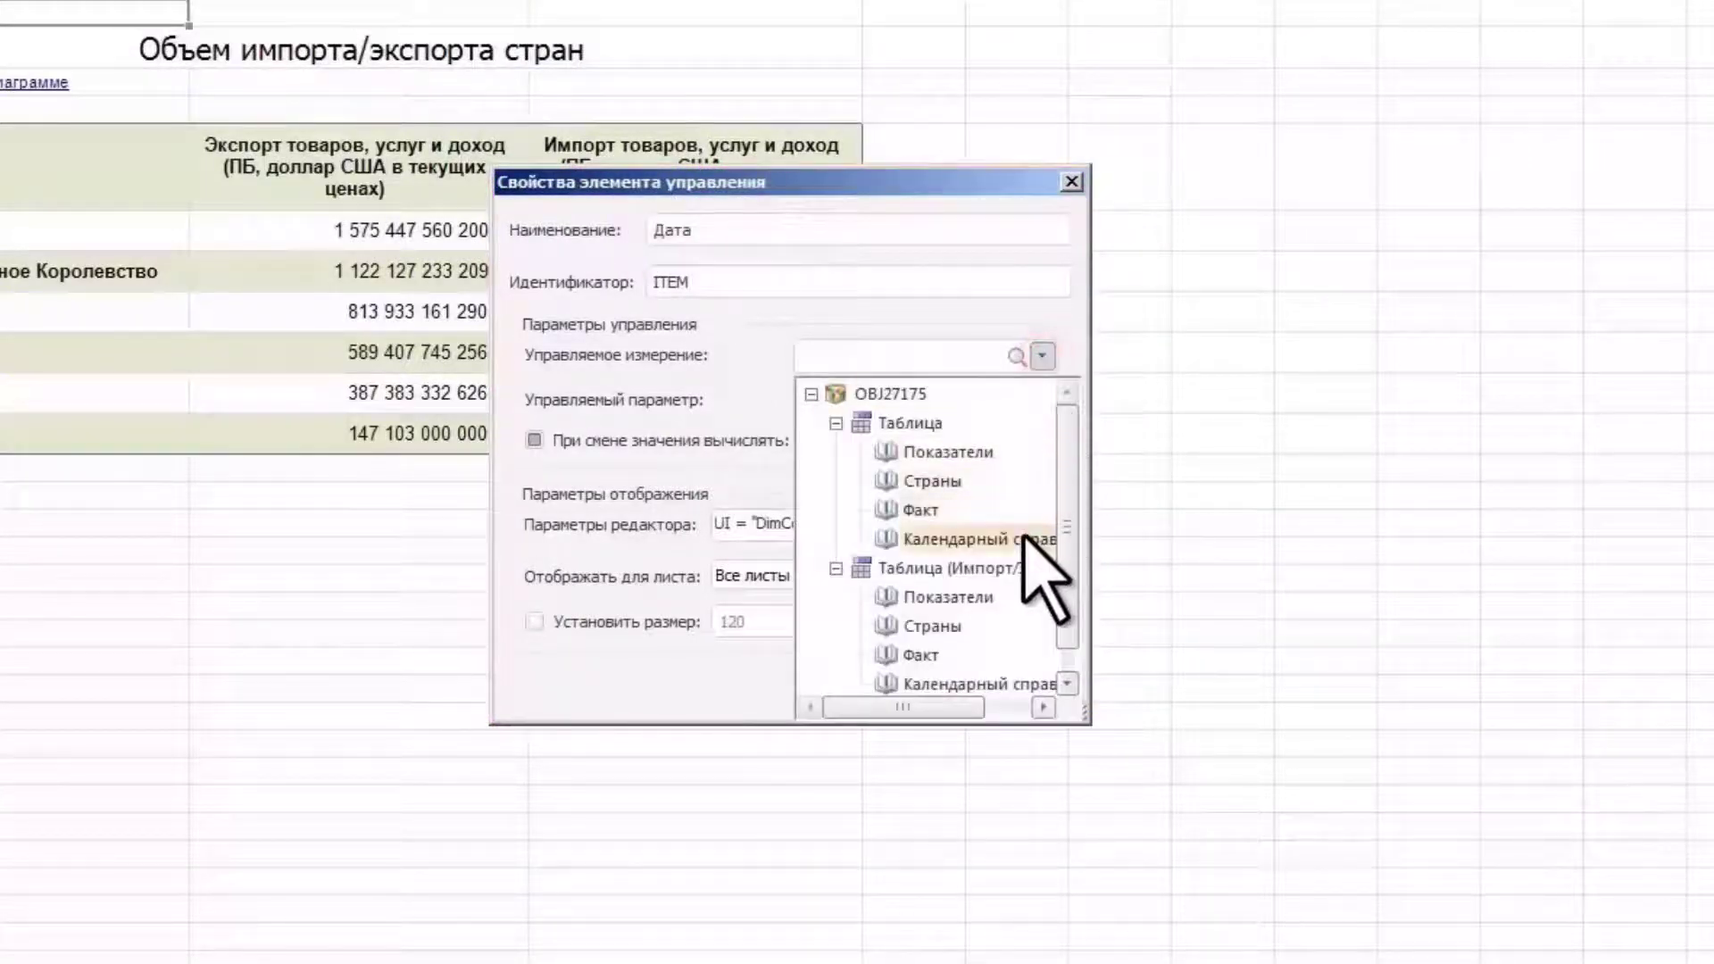
left_click(1026, 538)
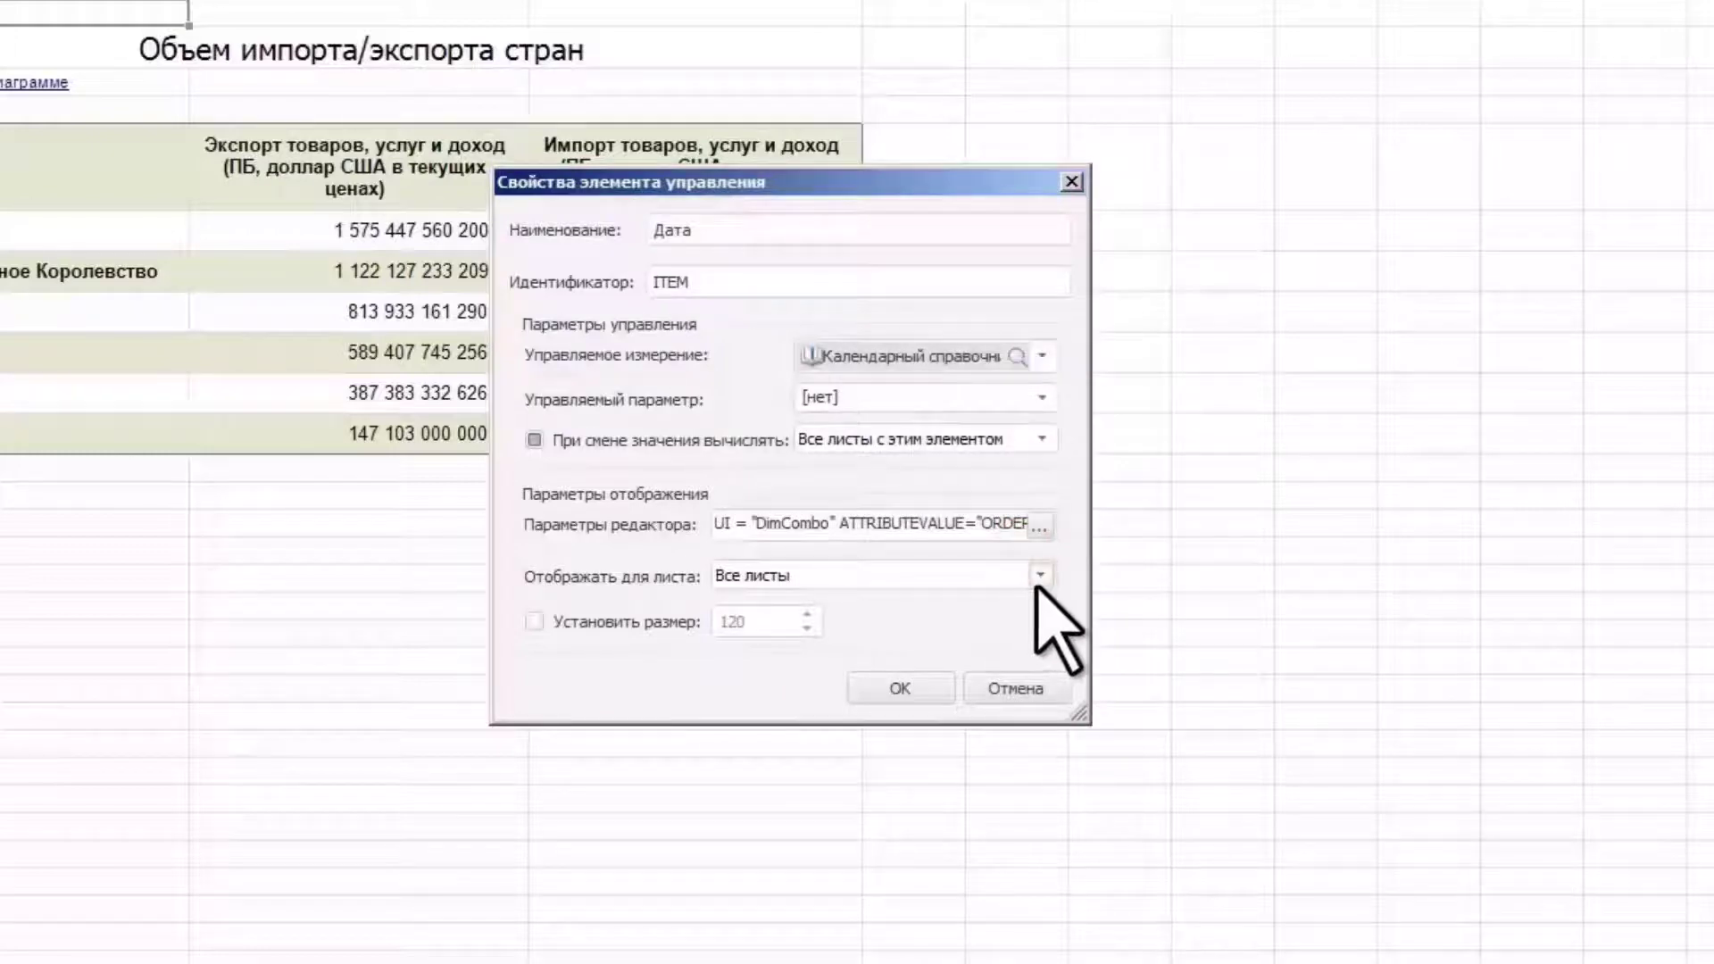
Keep the control's display set to Все листы, accept its properties, and check it on the sheets Диаграмма and Экономические индексы
left_click(1039, 576)
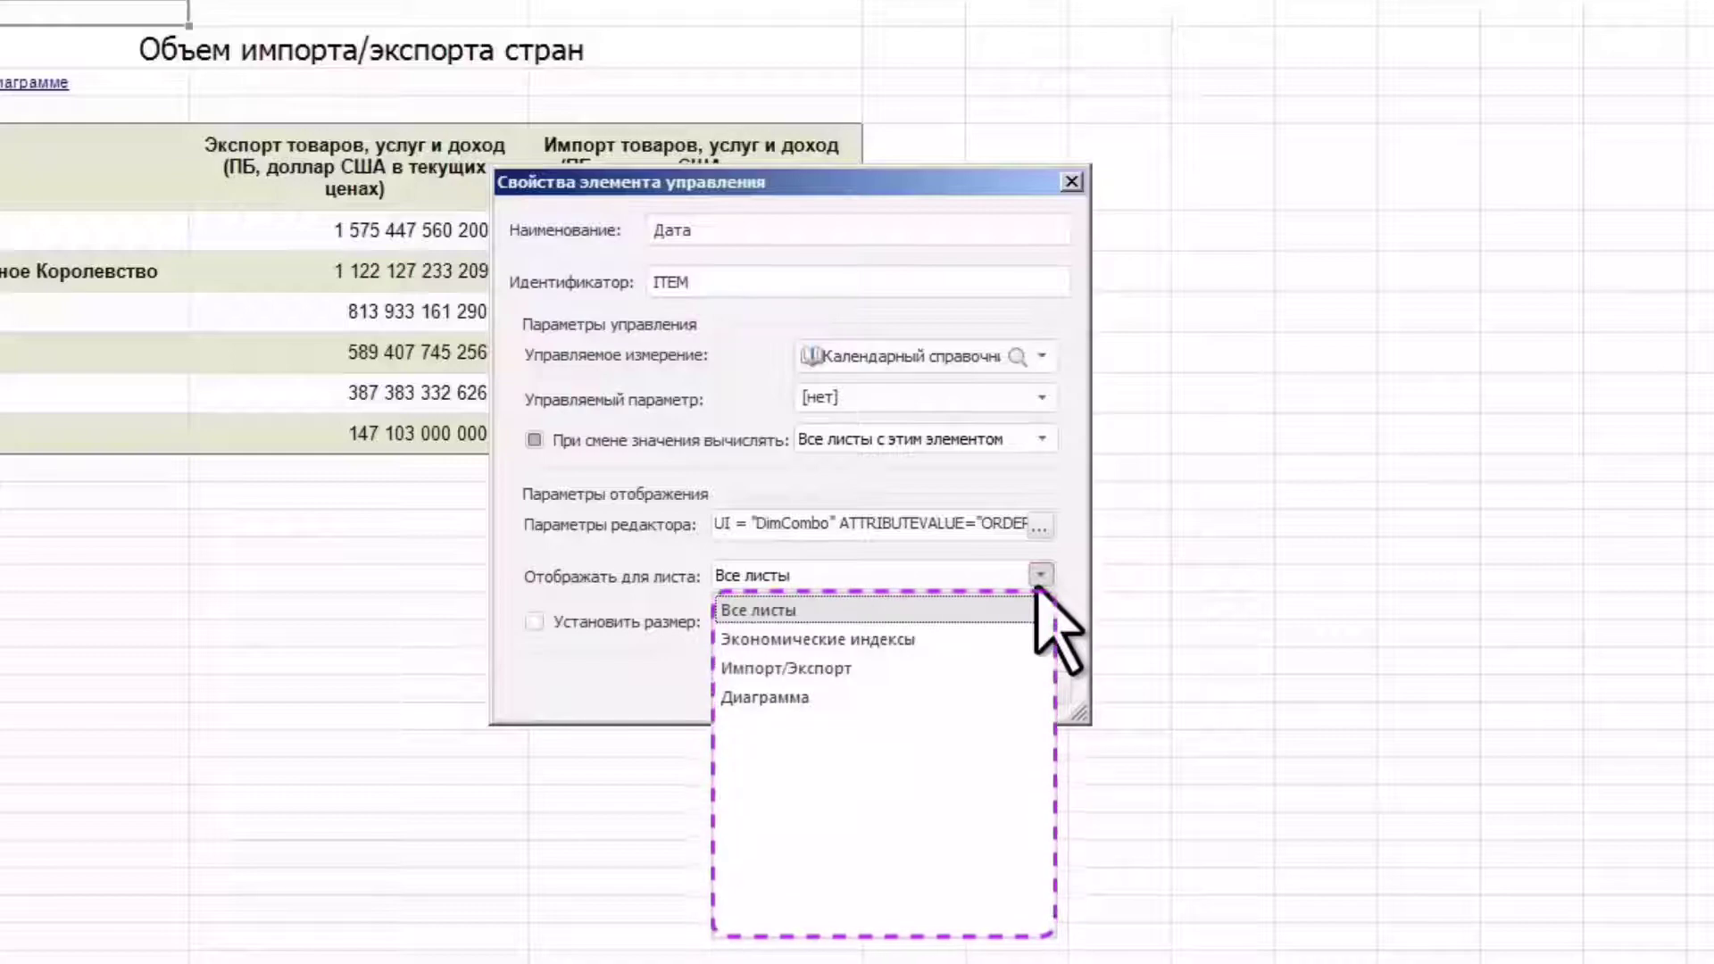
left_click(1039, 577)
left_click(909, 689)
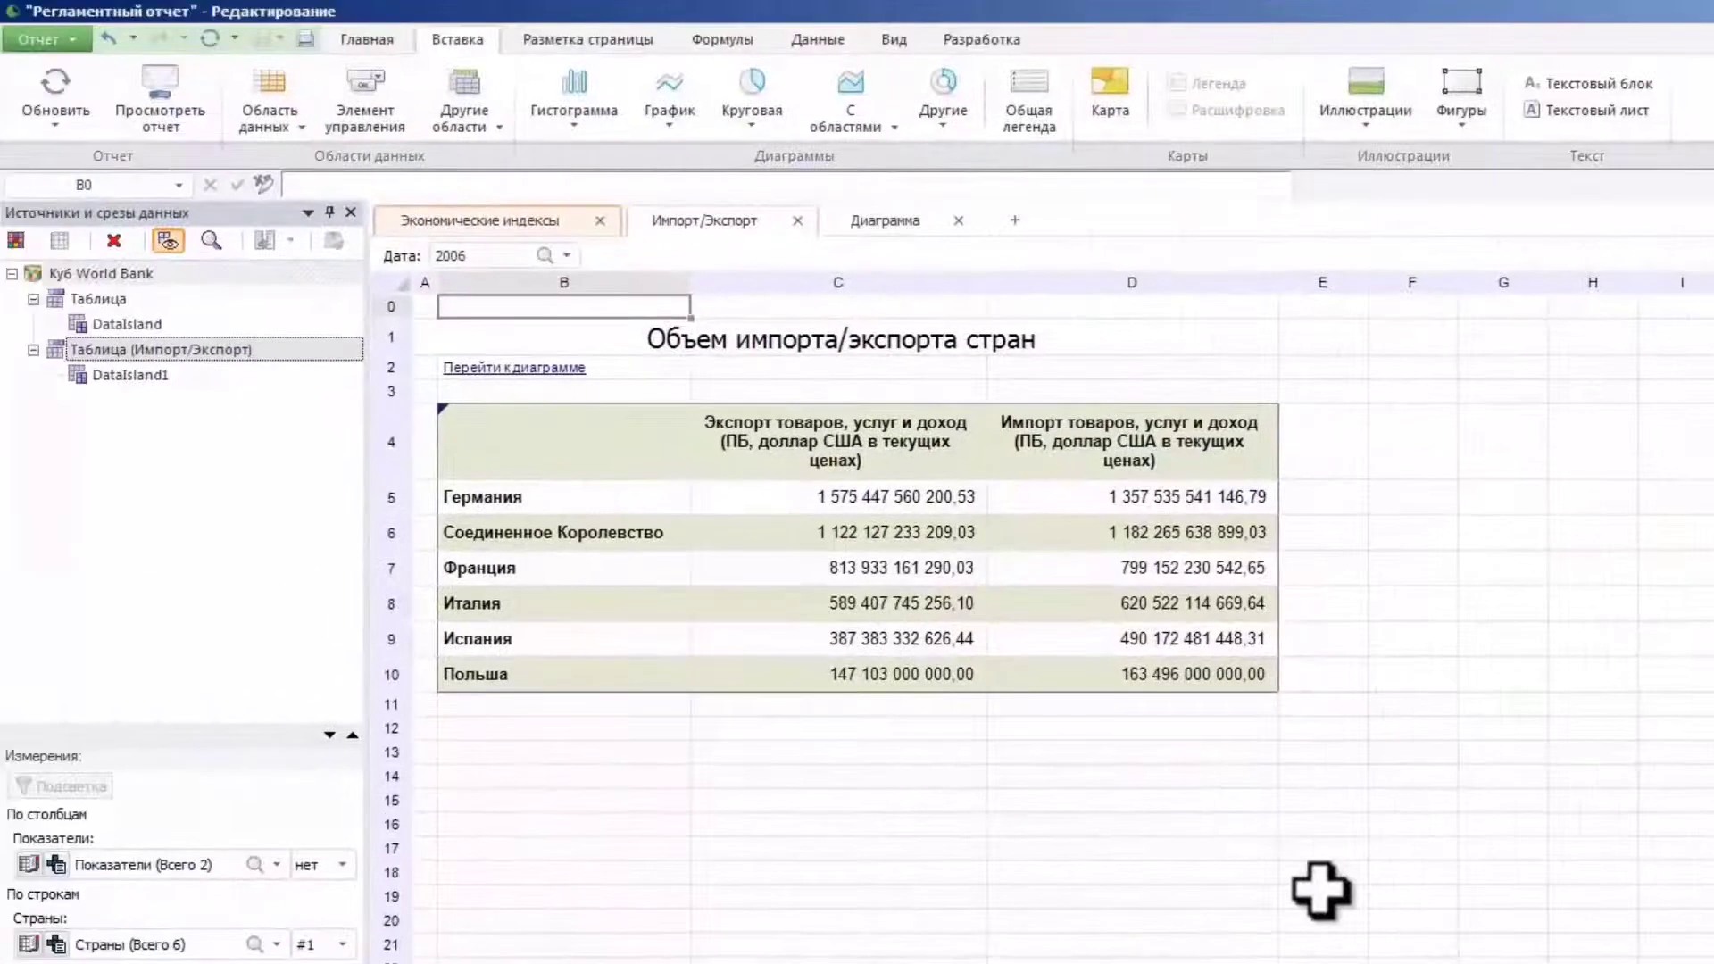
left_click(897, 223)
left_click(546, 221)
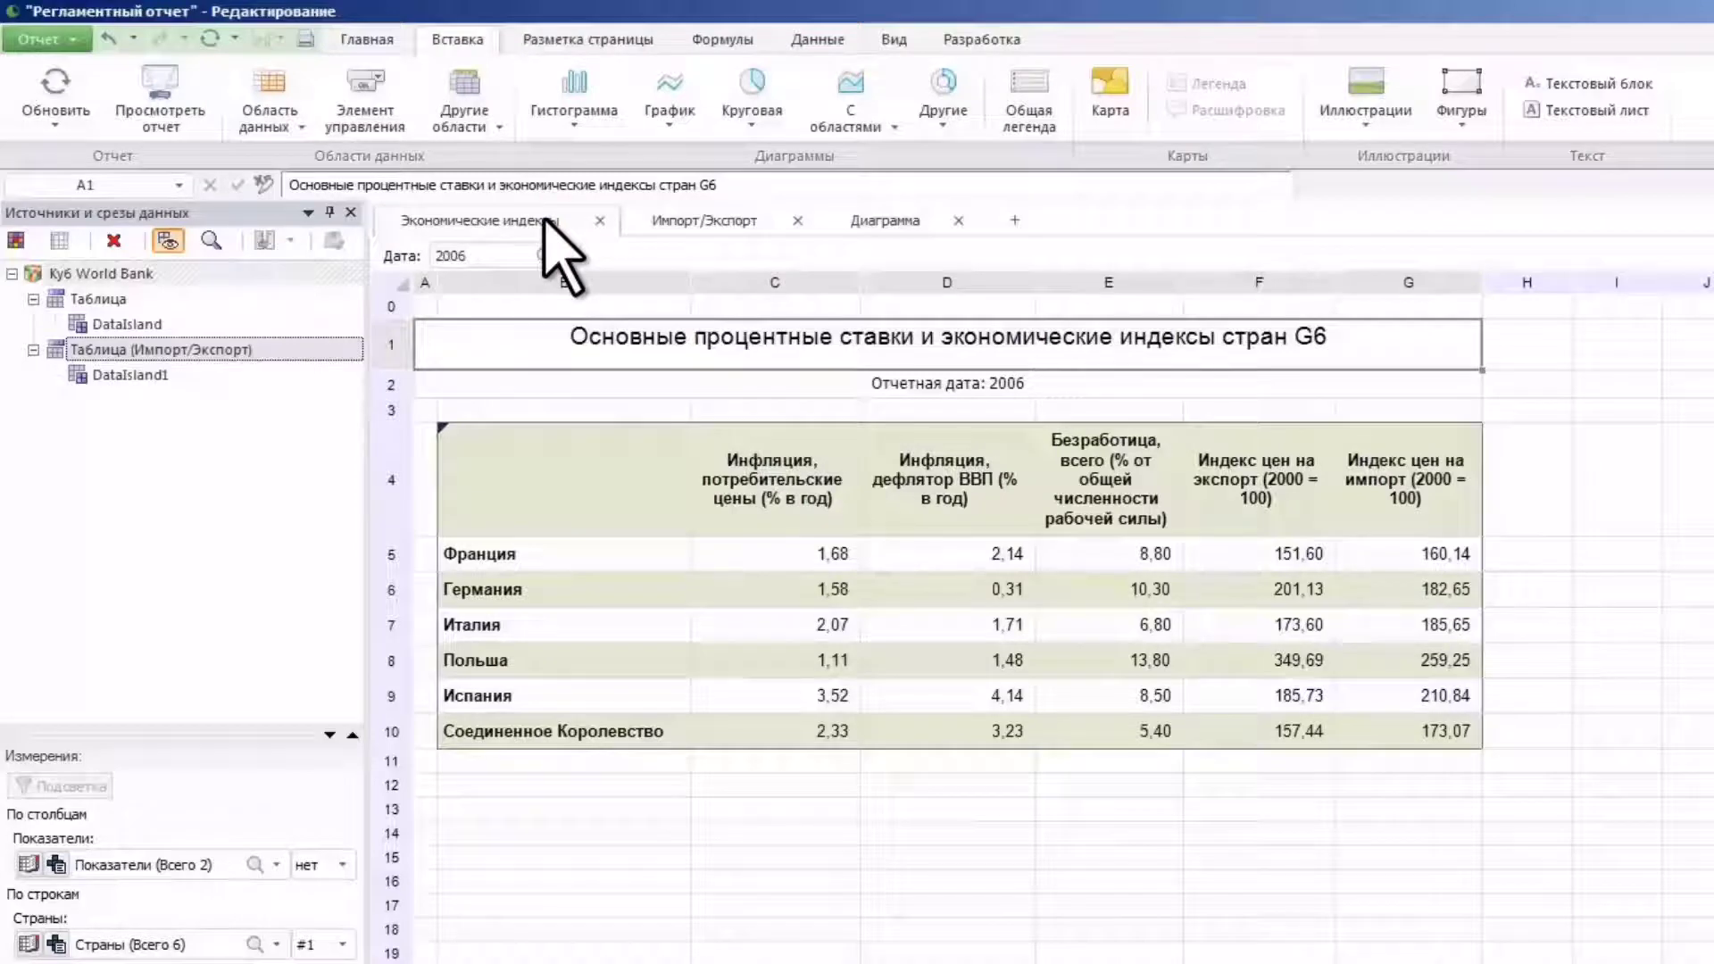
Save the report under the name Отчет по странам Большой шестерки in the folder 04. Отчеты
left_click(40, 38)
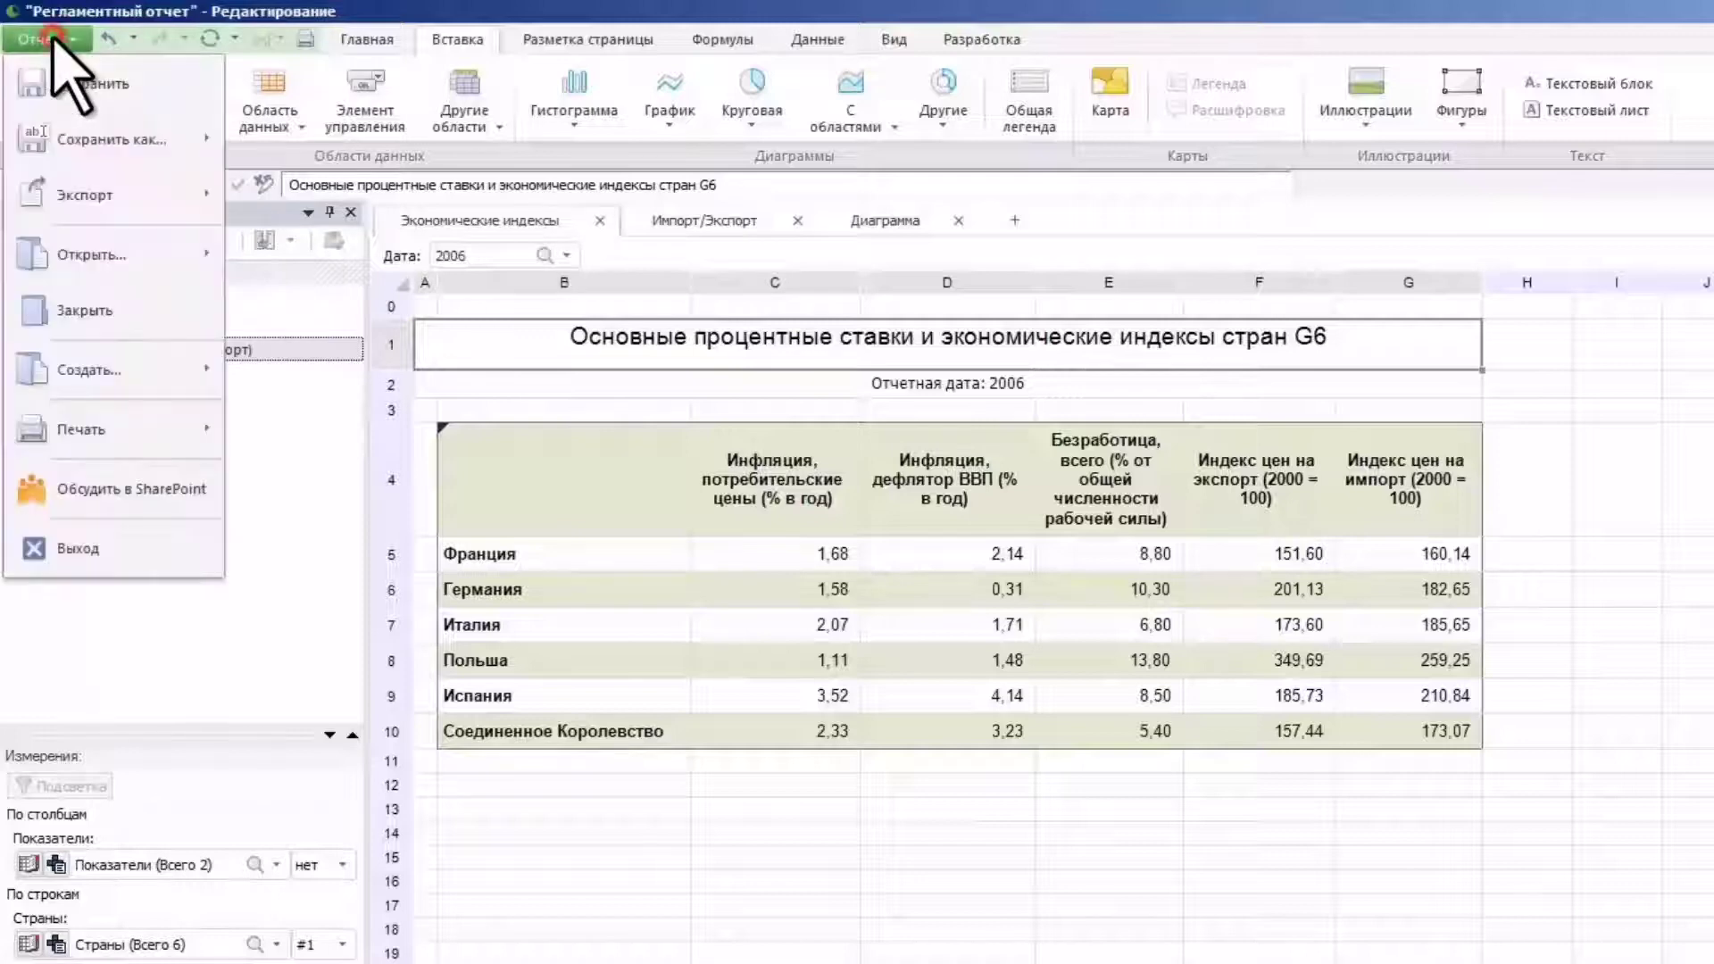
left_click(56, 143)
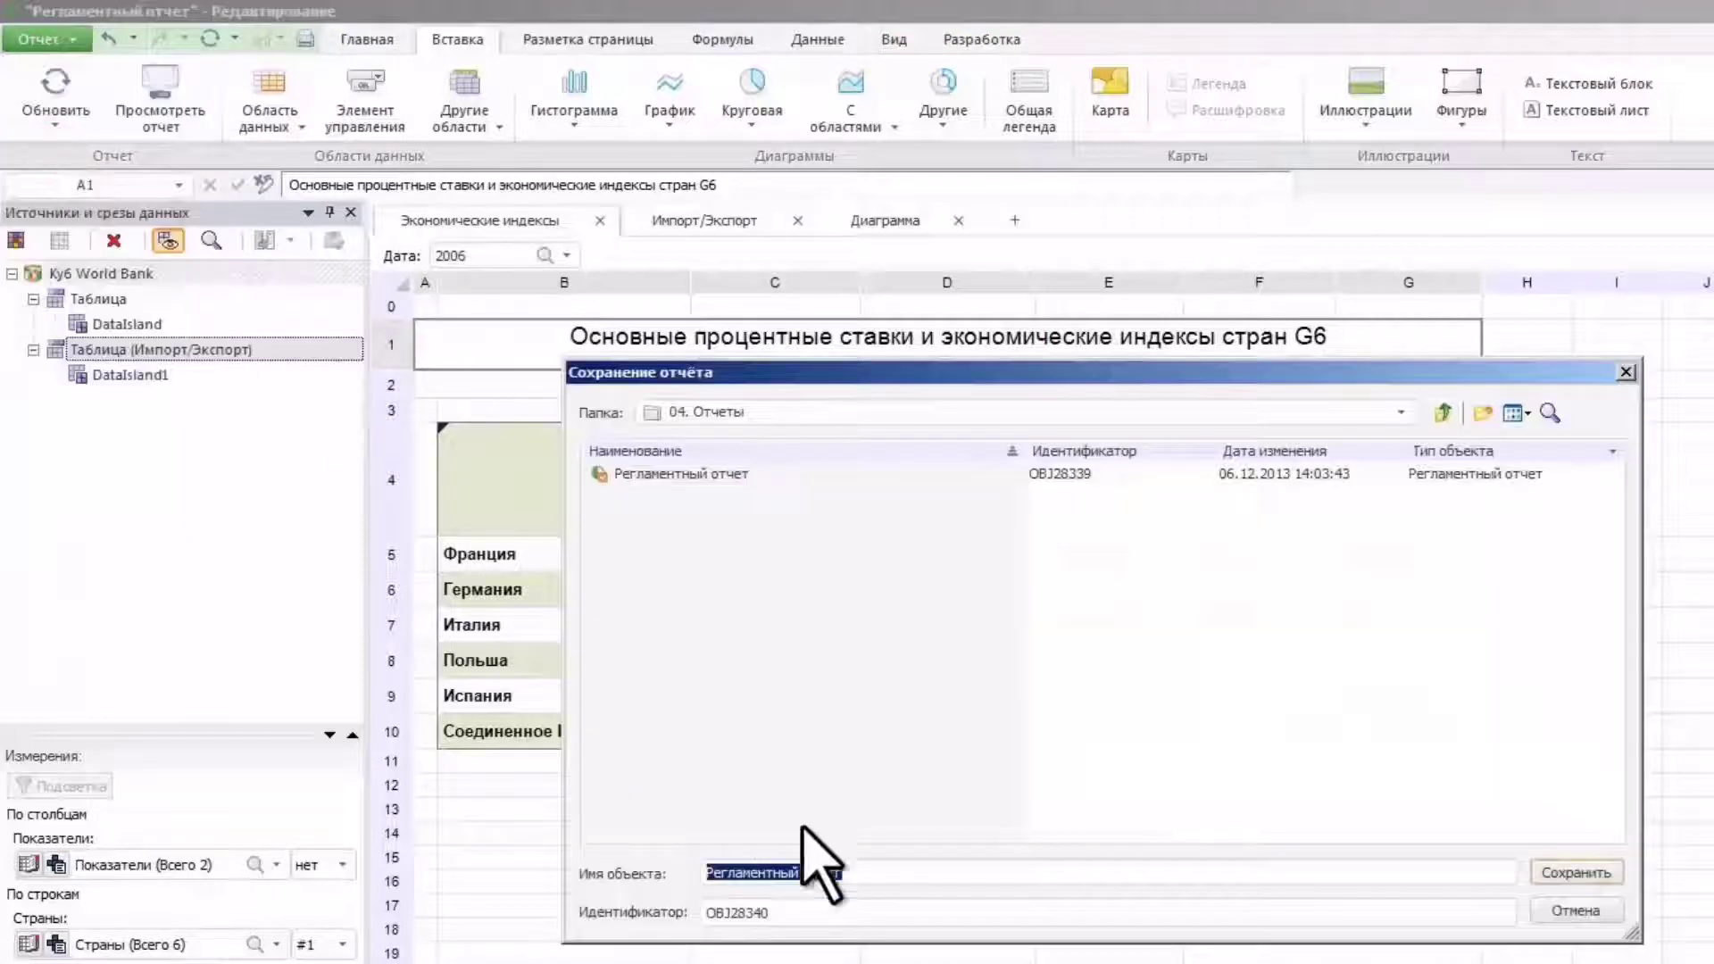
type("Отчет по странам большой шестерки")
left_click(1548, 873)
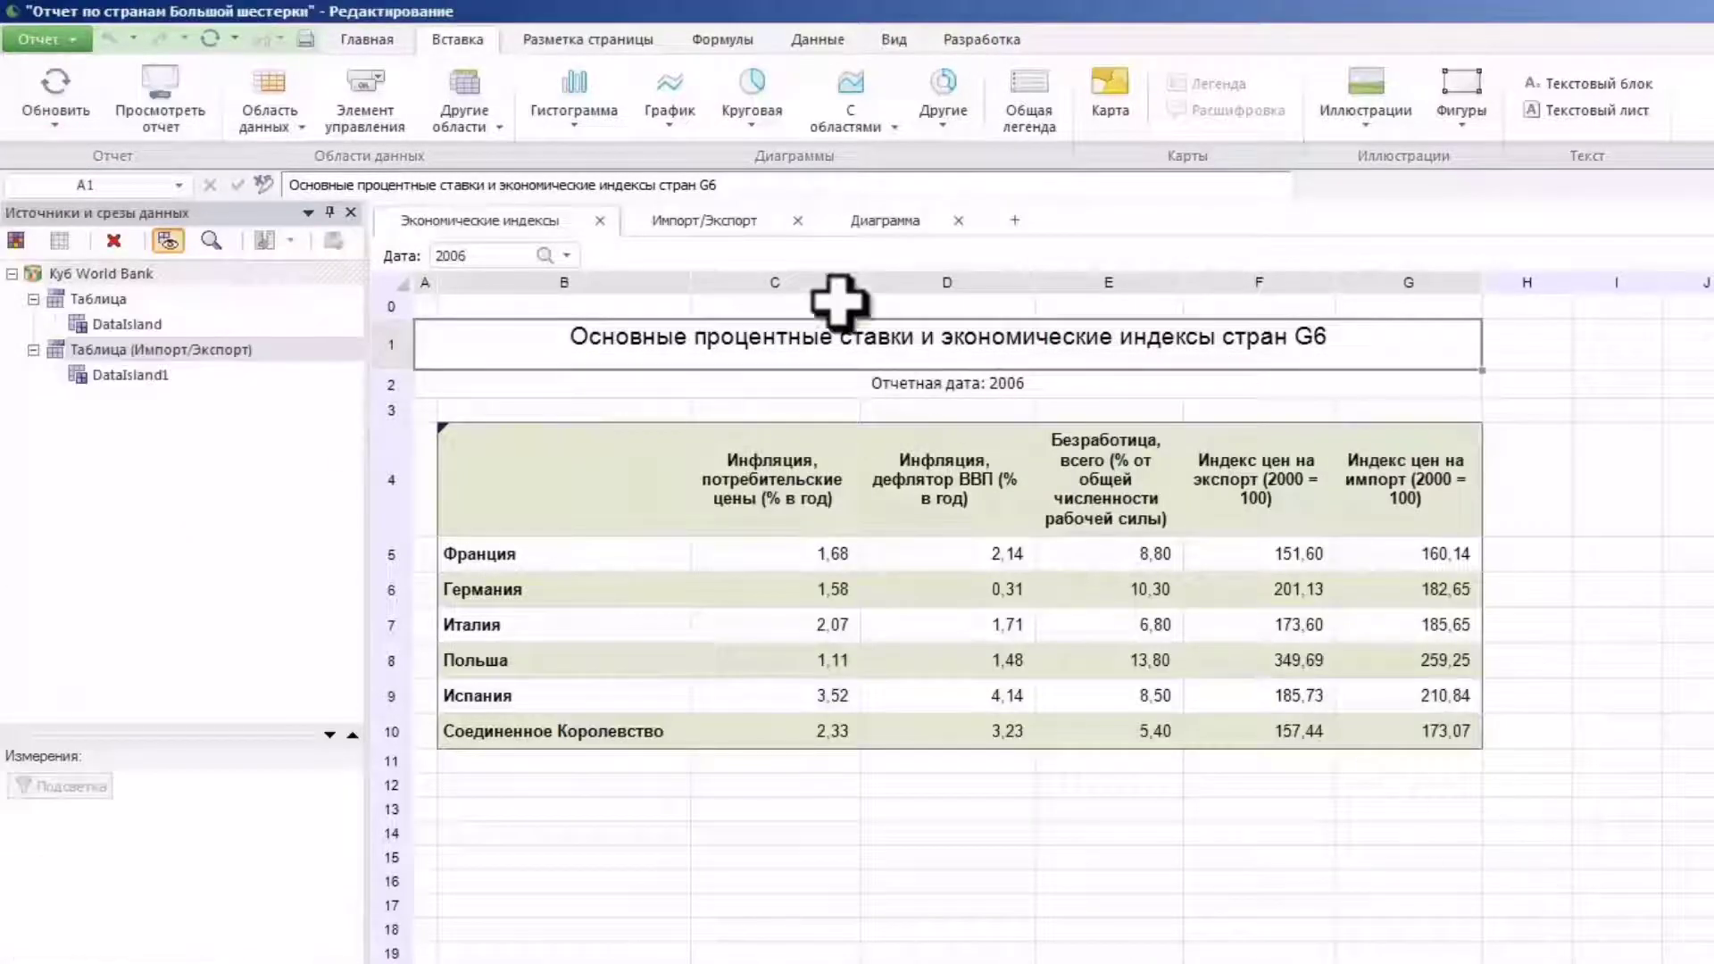
Turn on Границы страниц for the sheets Экономические индексы, Импорт/Экспорт and Диаграмма
left_click(578, 40)
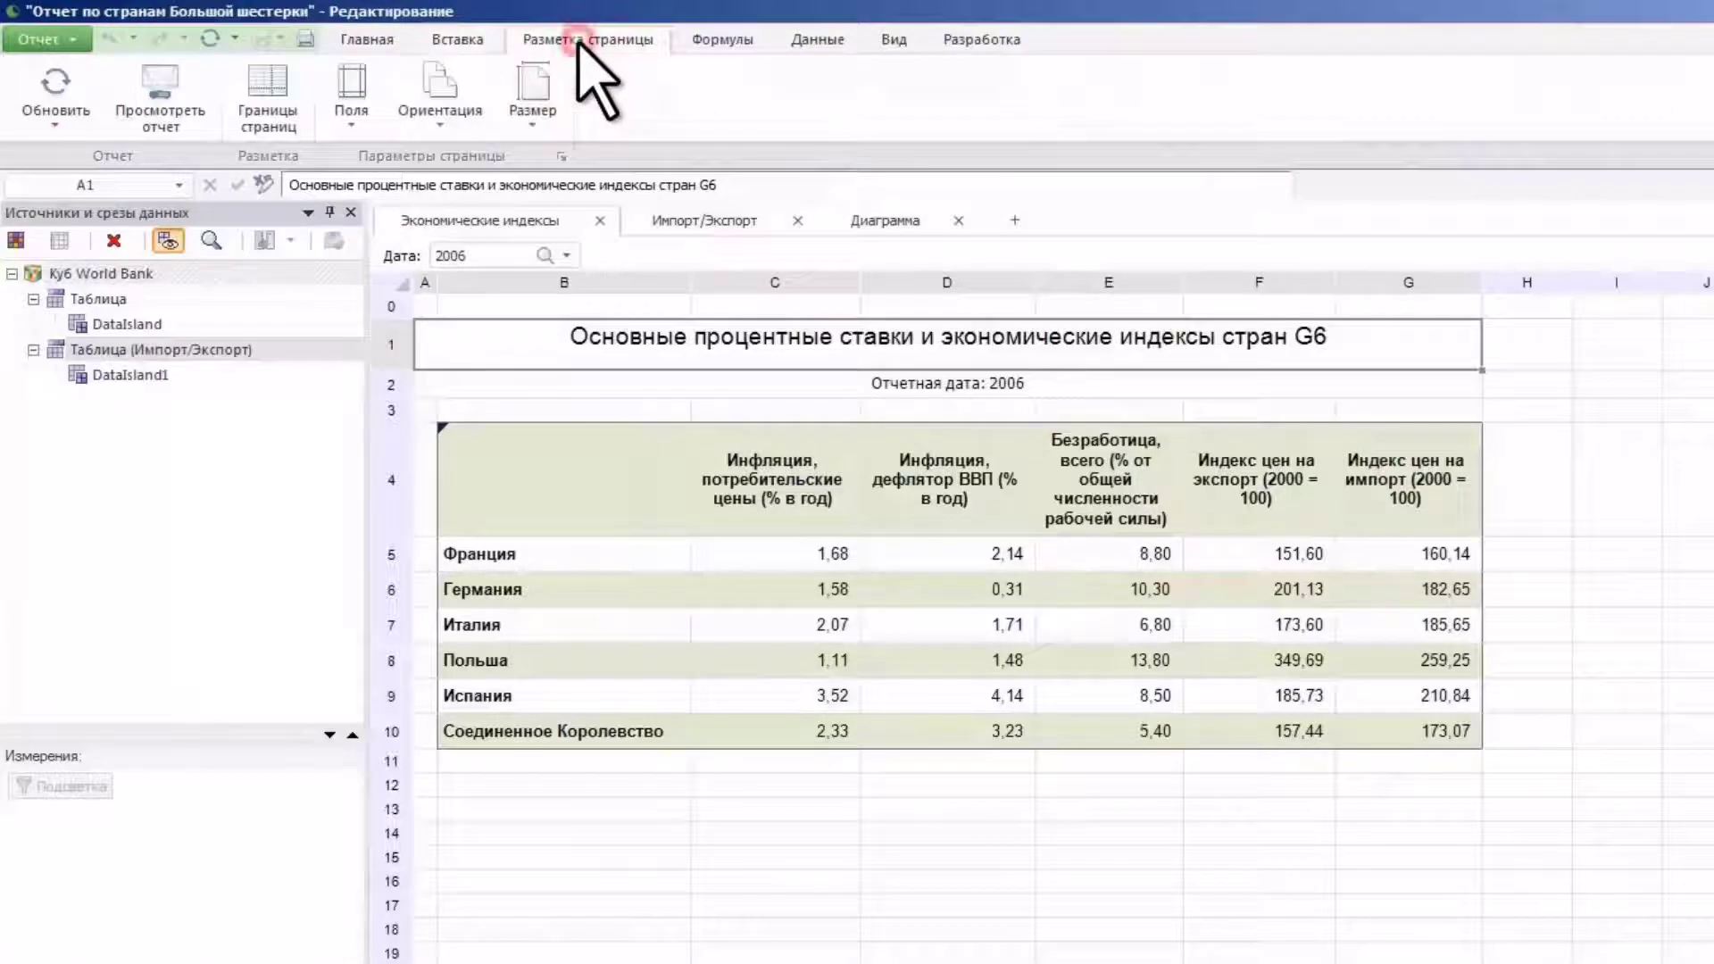
left_click(267, 124)
left_click(658, 221)
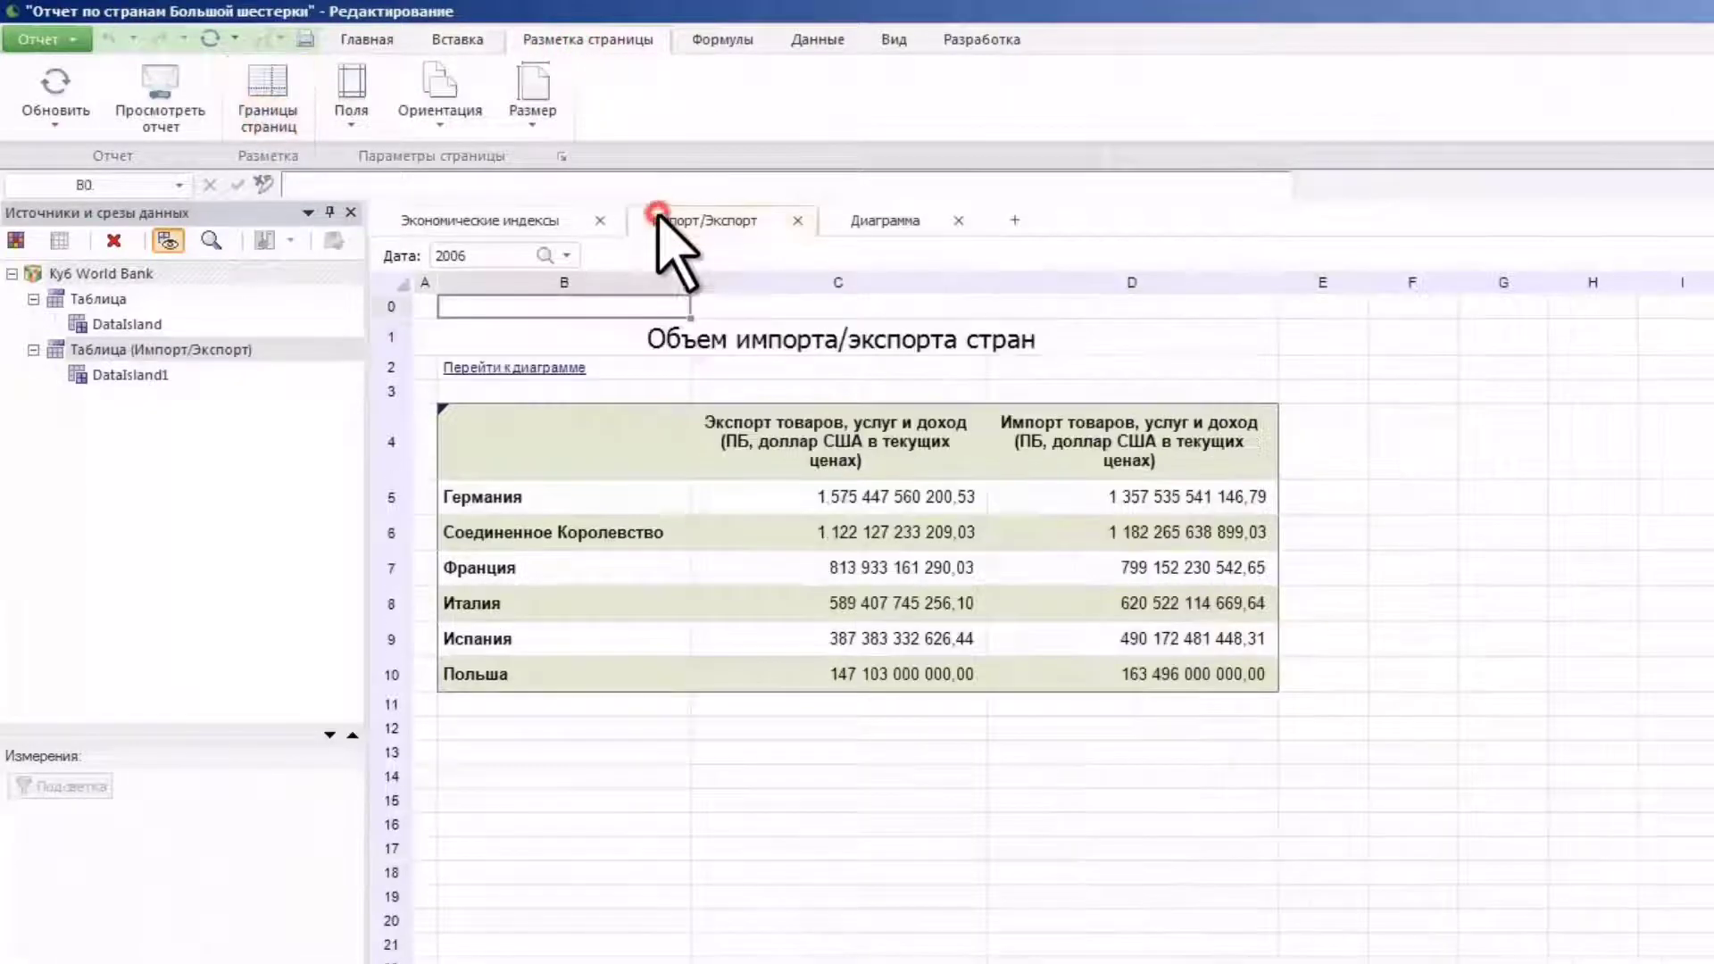
left_click(255, 96)
left_click(870, 222)
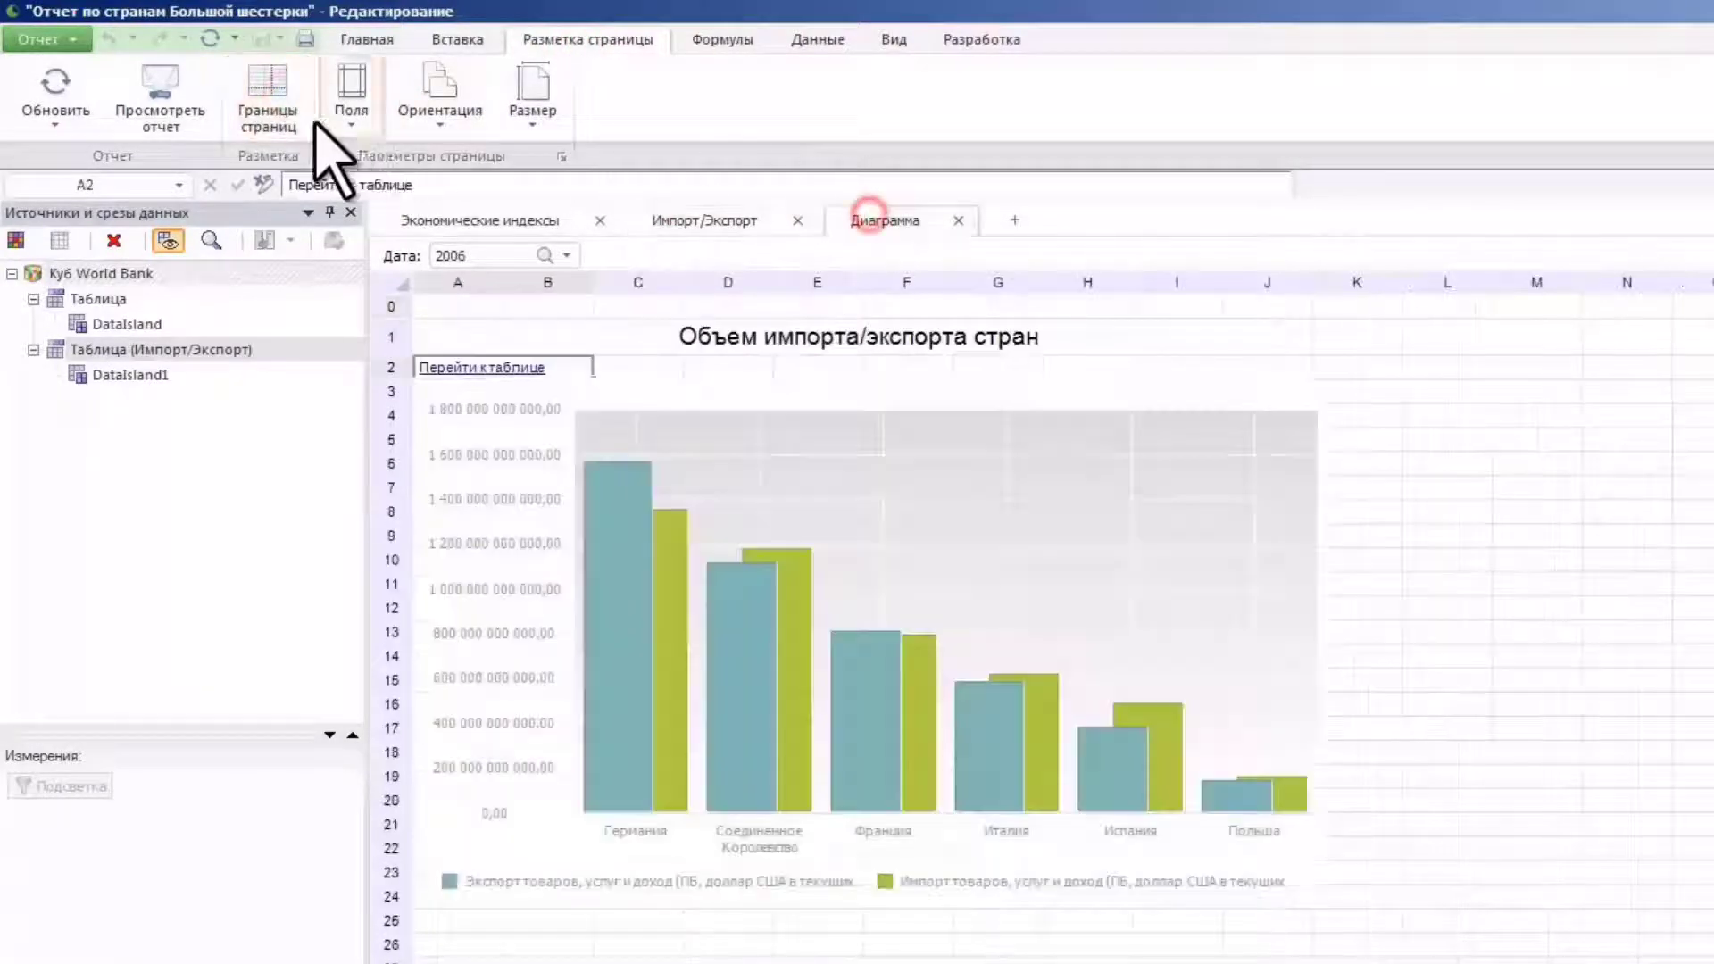
left_click(282, 107)
Set the page orientation to Альбомная for the sheets Диаграмма, Импорт/Экспорт and Экономические индексы
left_click(455, 115)
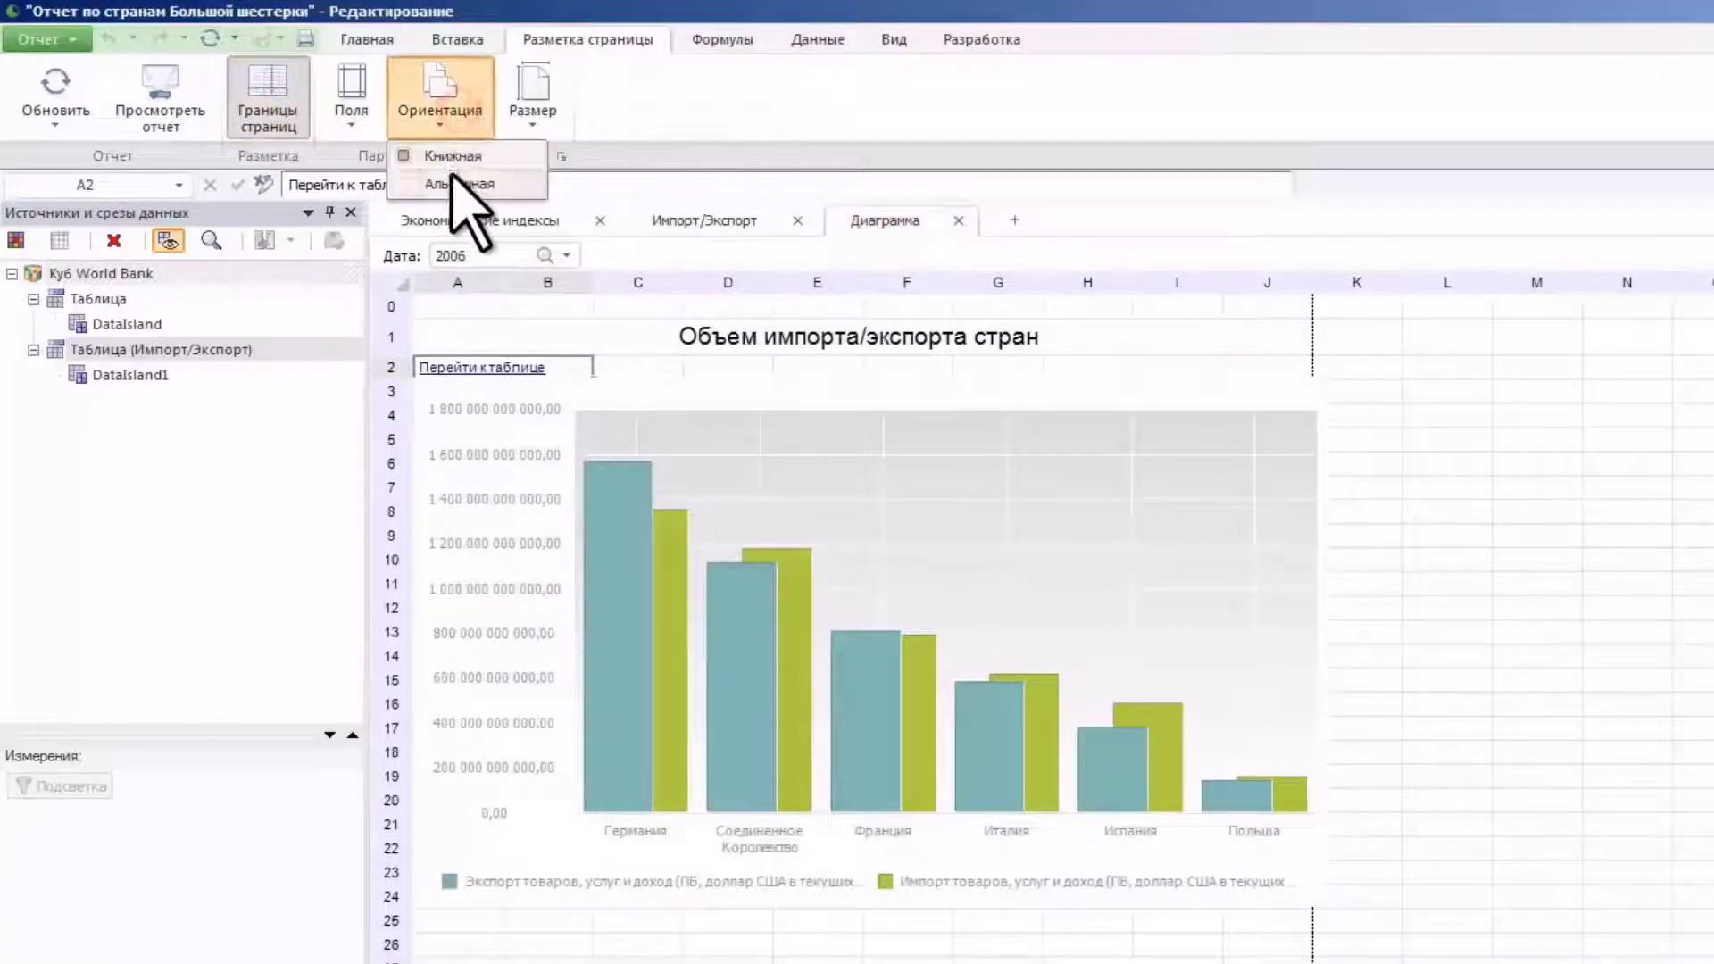
left_click(451, 182)
left_click(678, 224)
left_click(467, 119)
left_click(455, 183)
left_click(482, 222)
left_click(440, 98)
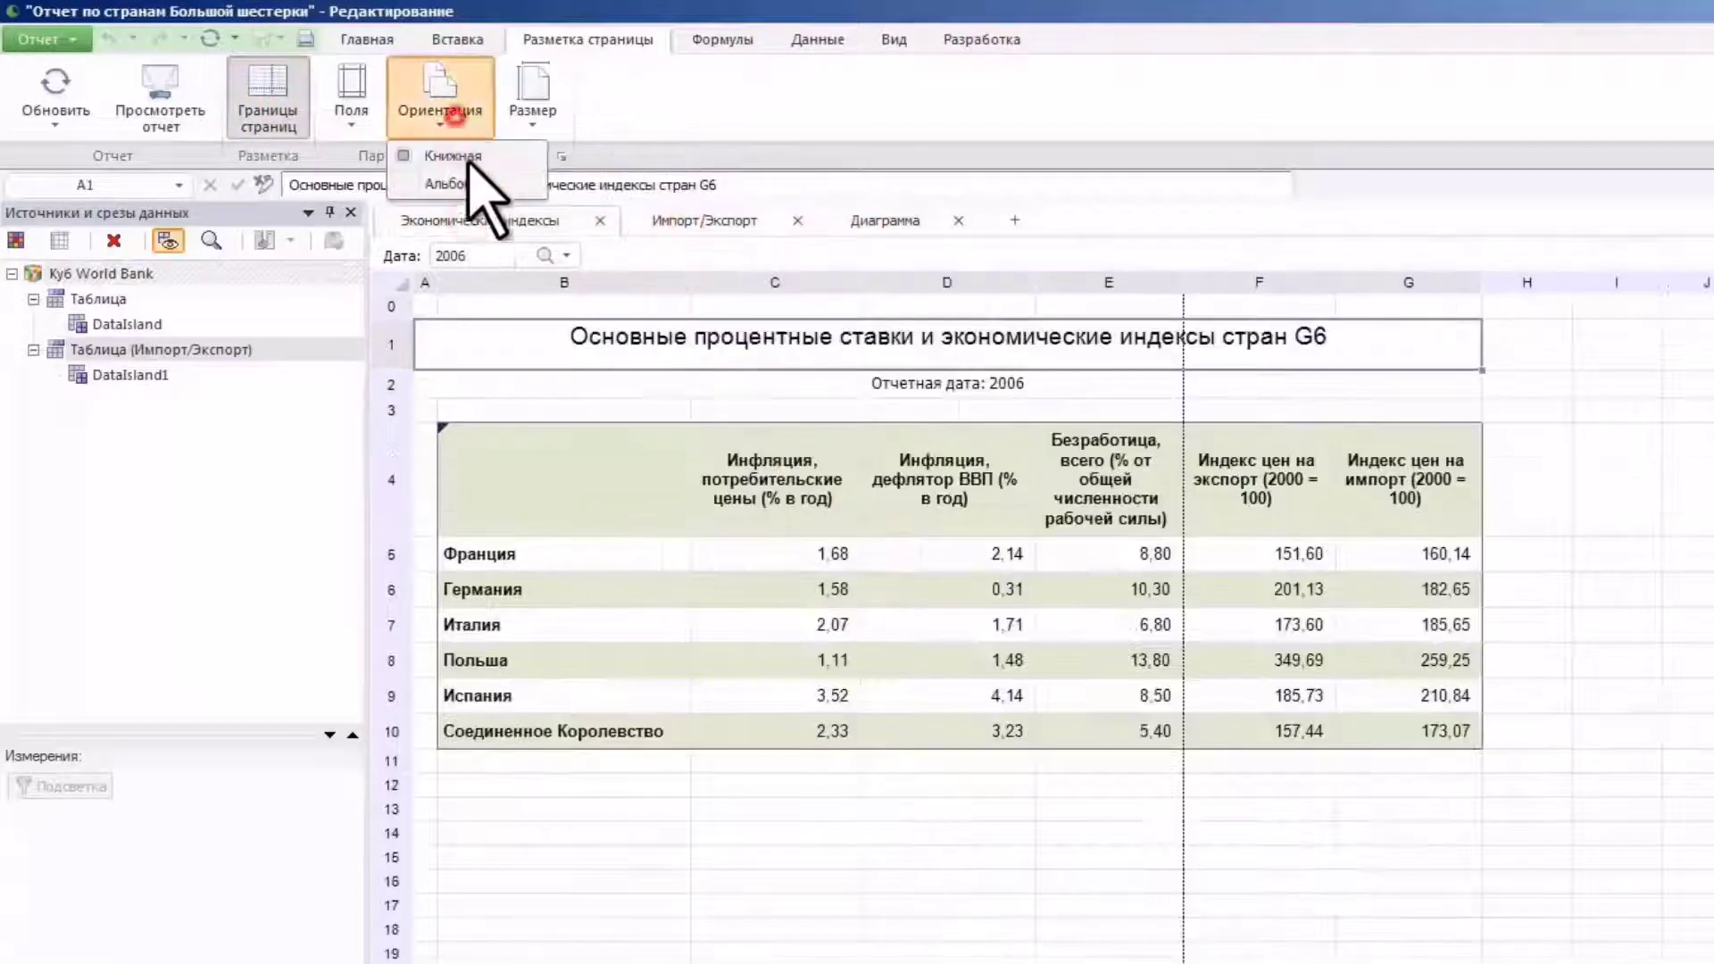
left_click(480, 183)
Enlarge the chart on the sheet Диаграмма to span about columns A to M and shift it down to about row 4
left_click(884, 222)
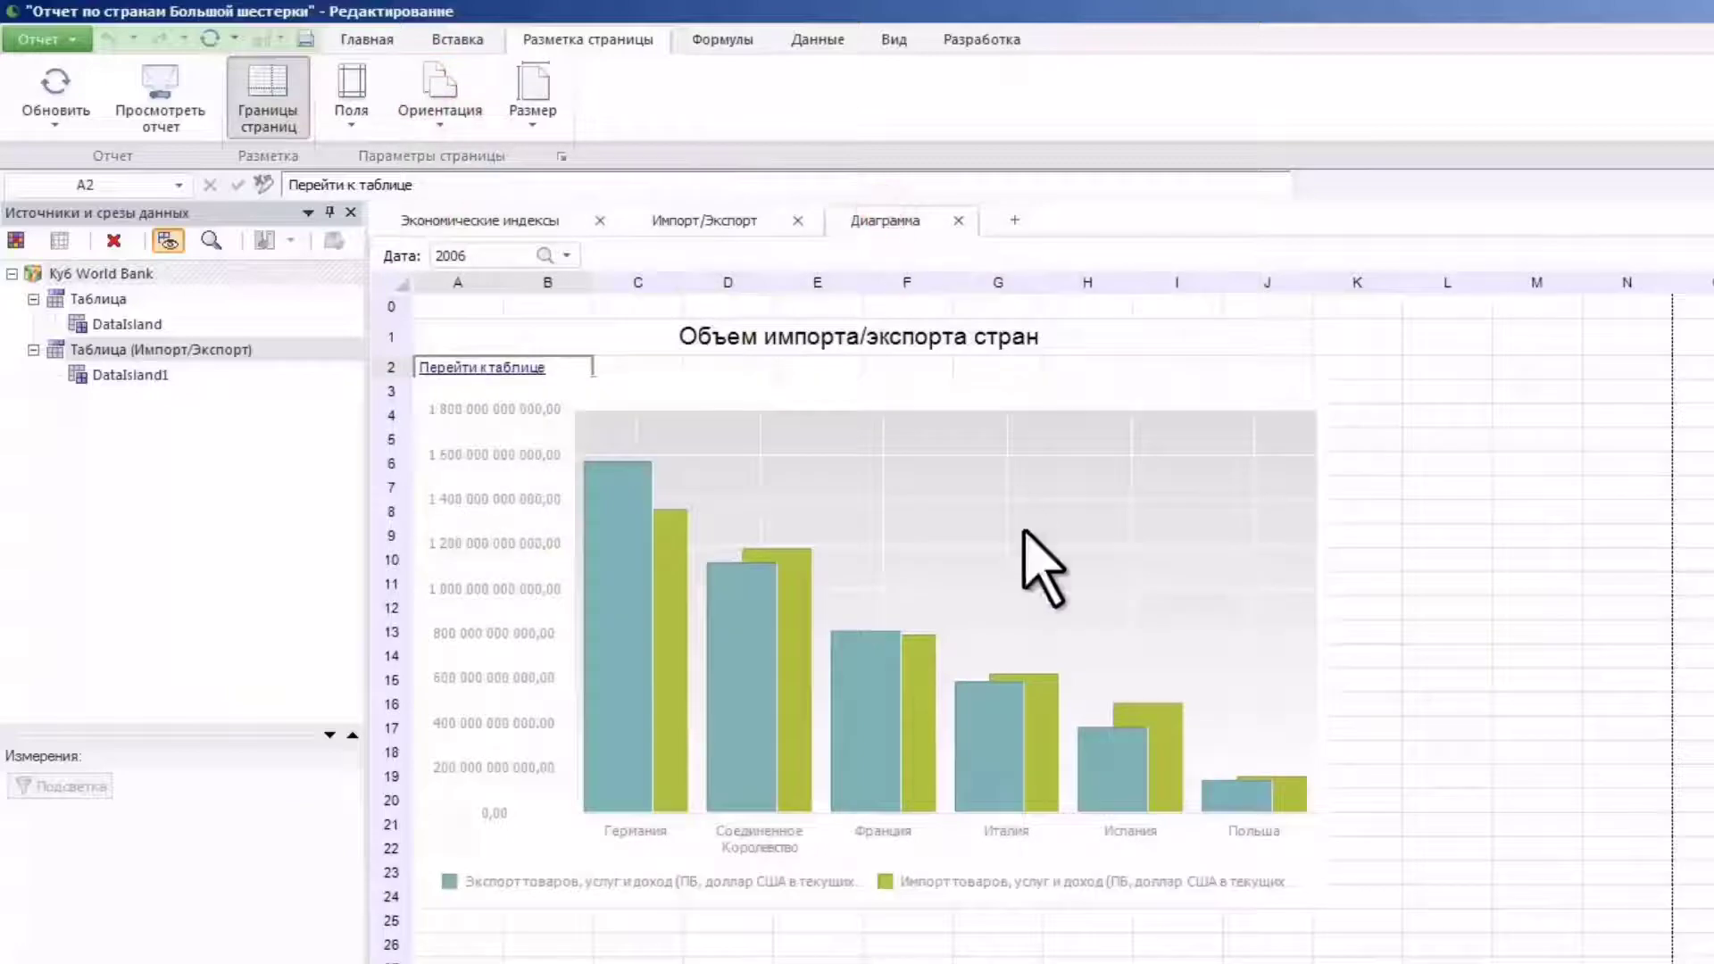
left_click(1040, 565)
left_click_drag(1301, 903, 1588, 960)
left_click_drag(1453, 962, 1453, 962)
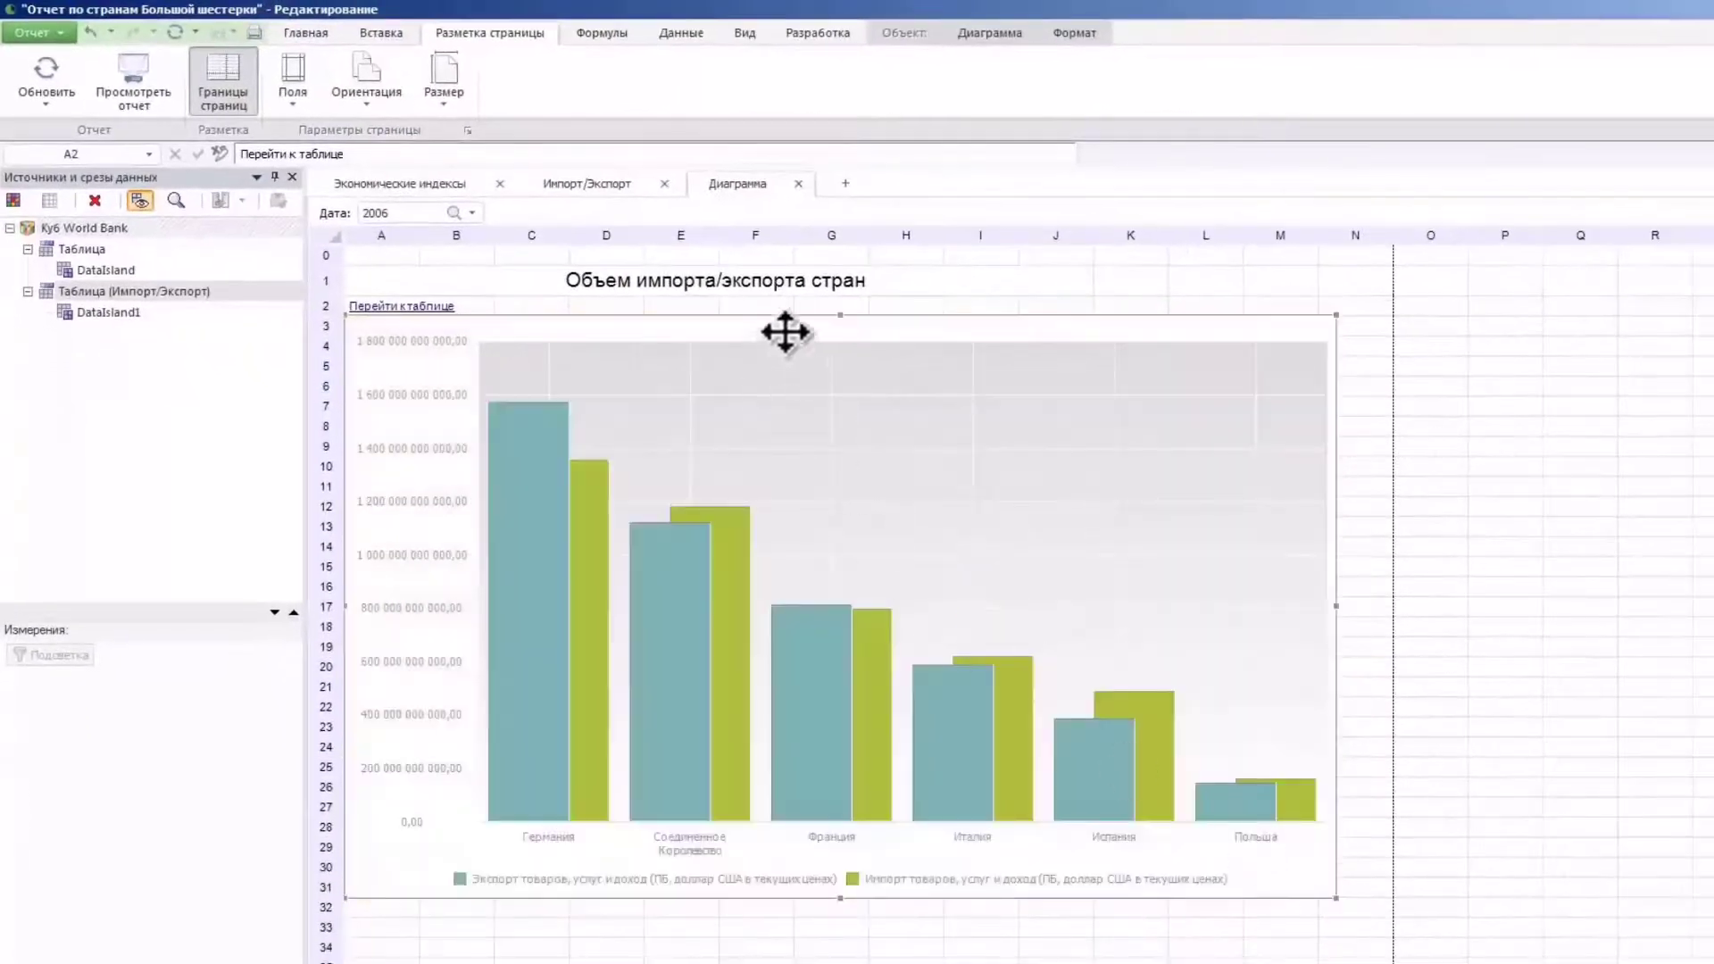
left_click_drag(785, 332, 785, 354)
Preview the sheets Диаграмма, Импорт/Экспорт and Экономические индексы for printing, and close the preview
left_click(55, 33)
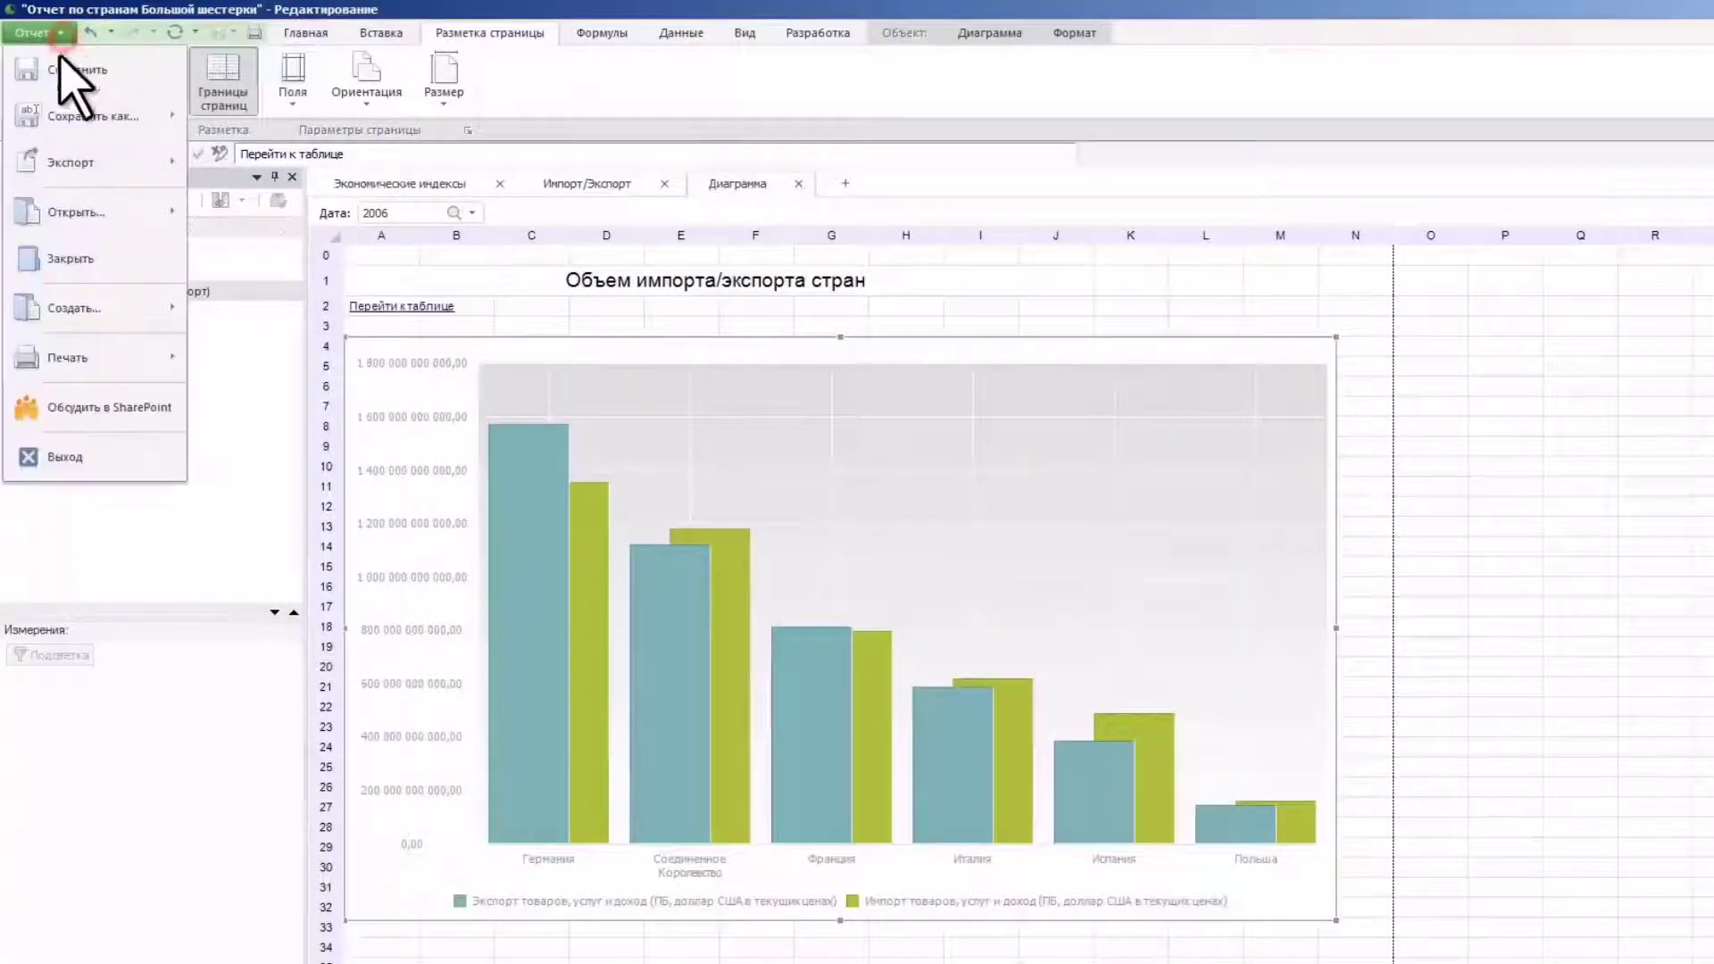
mouse_move(104, 359)
left_click(216, 404)
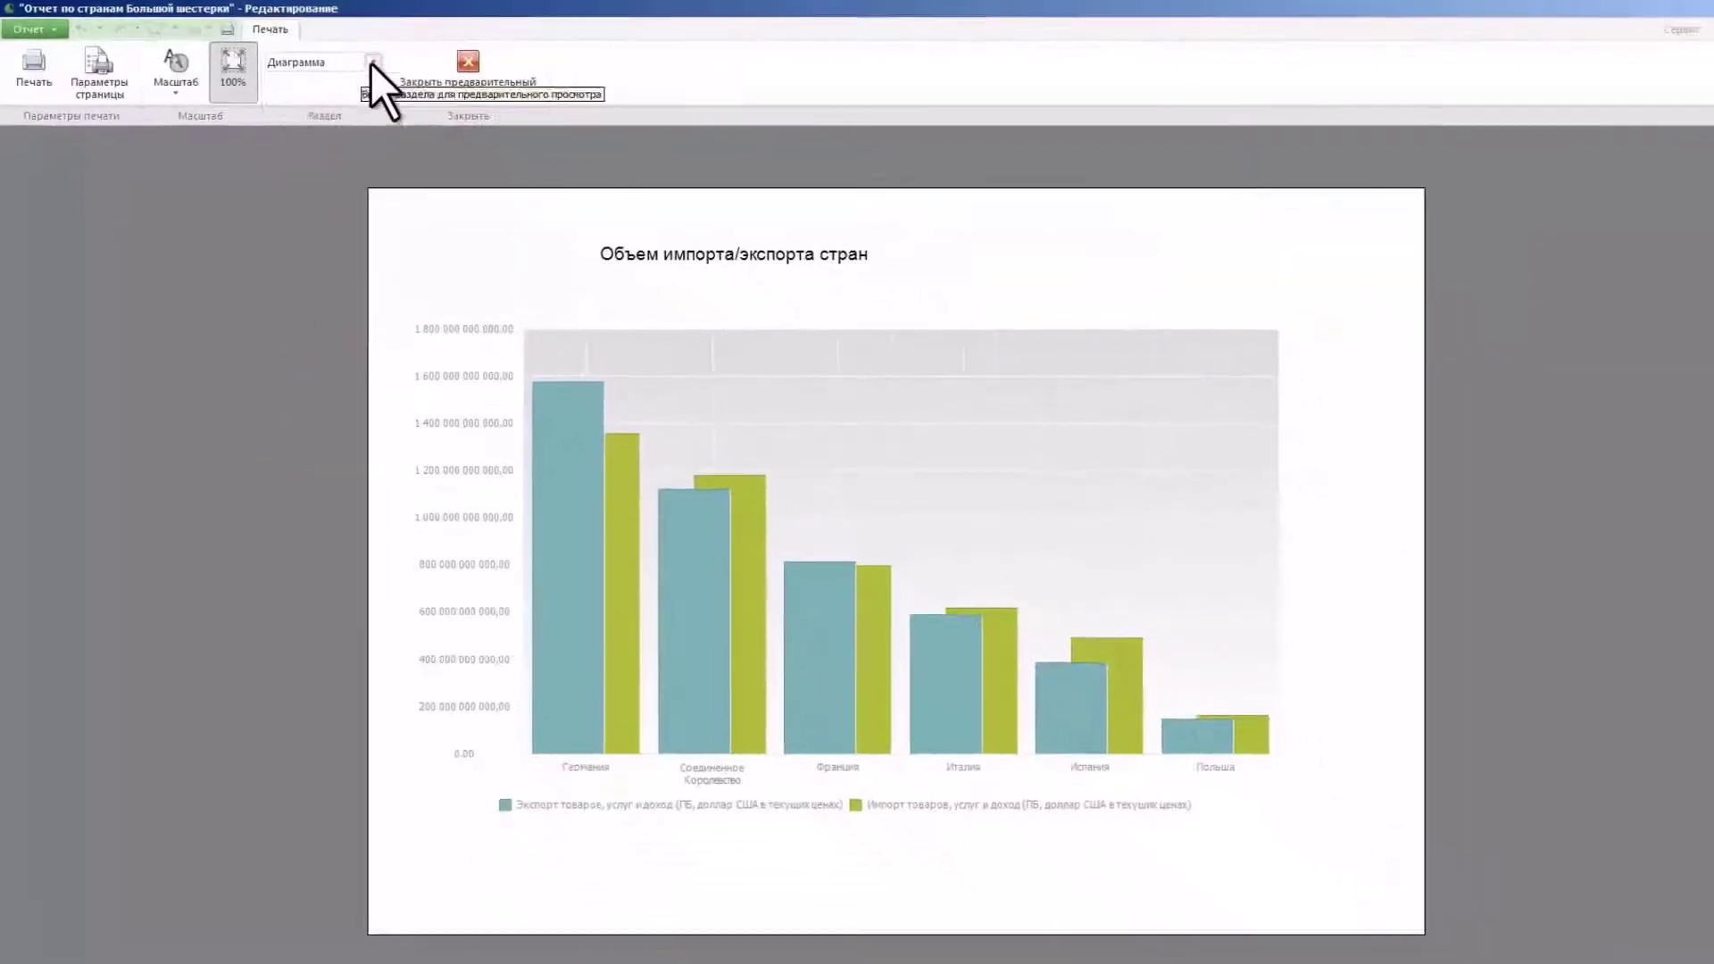
left_click(371, 62)
left_click(350, 104)
left_click(372, 64)
left_click(356, 83)
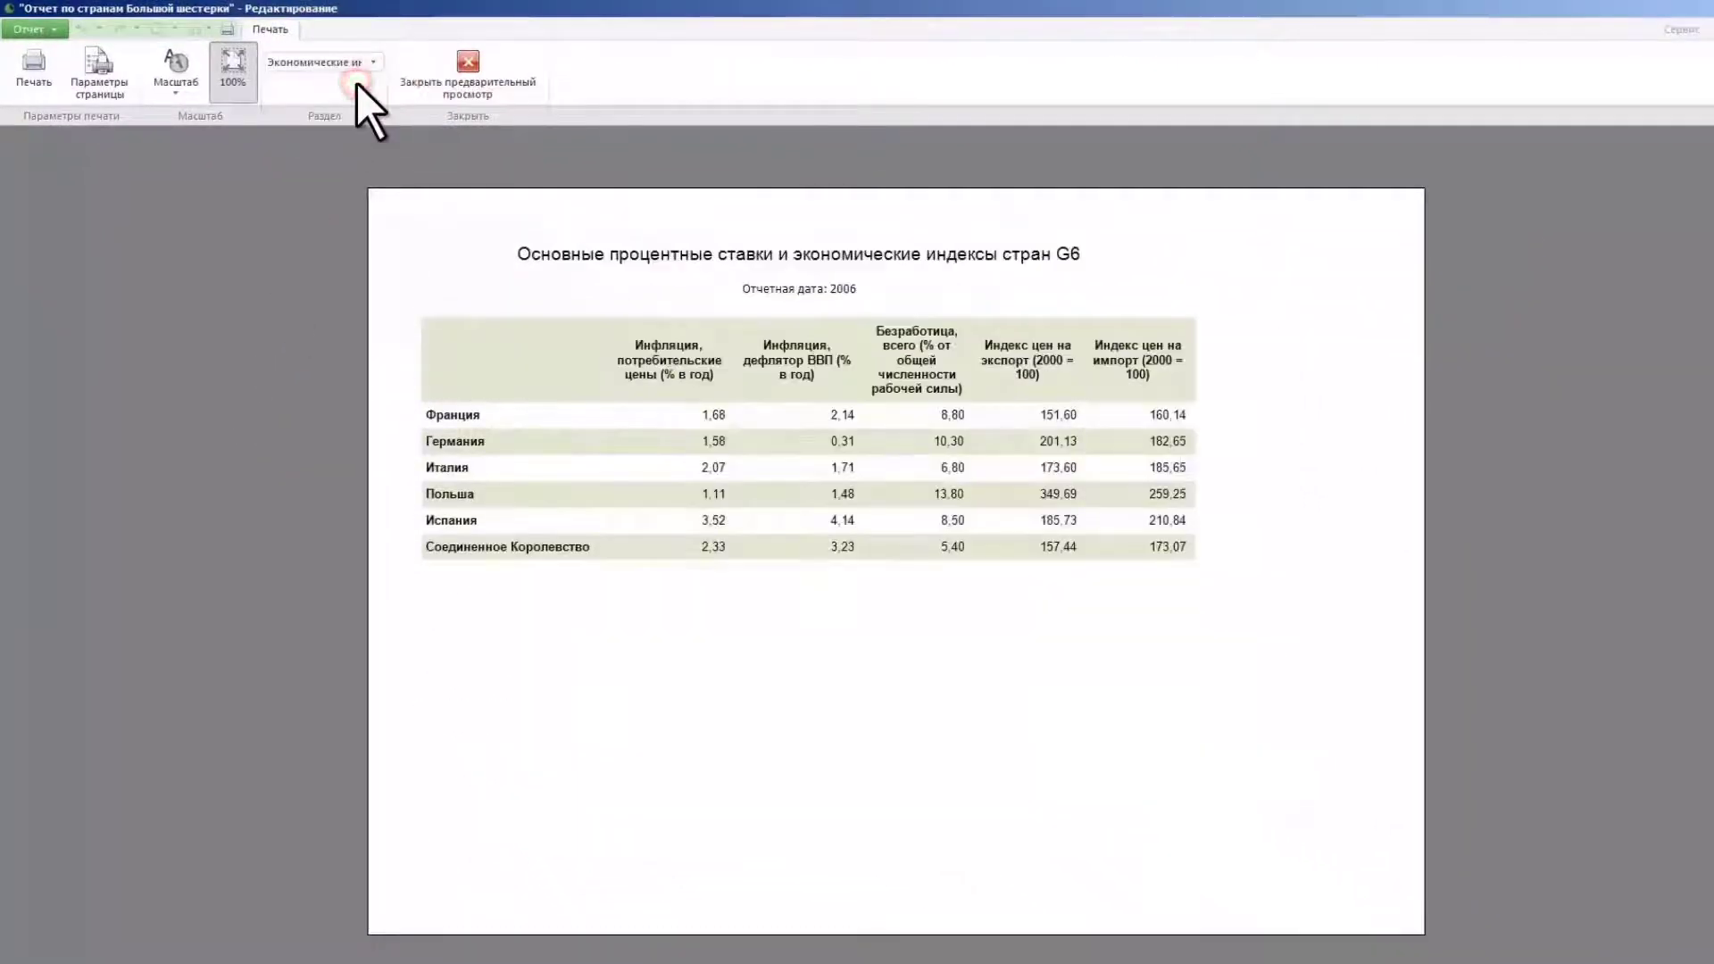
left_click(467, 72)
Insert the image PROGNOZ Logo.png into the left section of the page header through the page settings of Экономические индексы
left_click(383, 166)
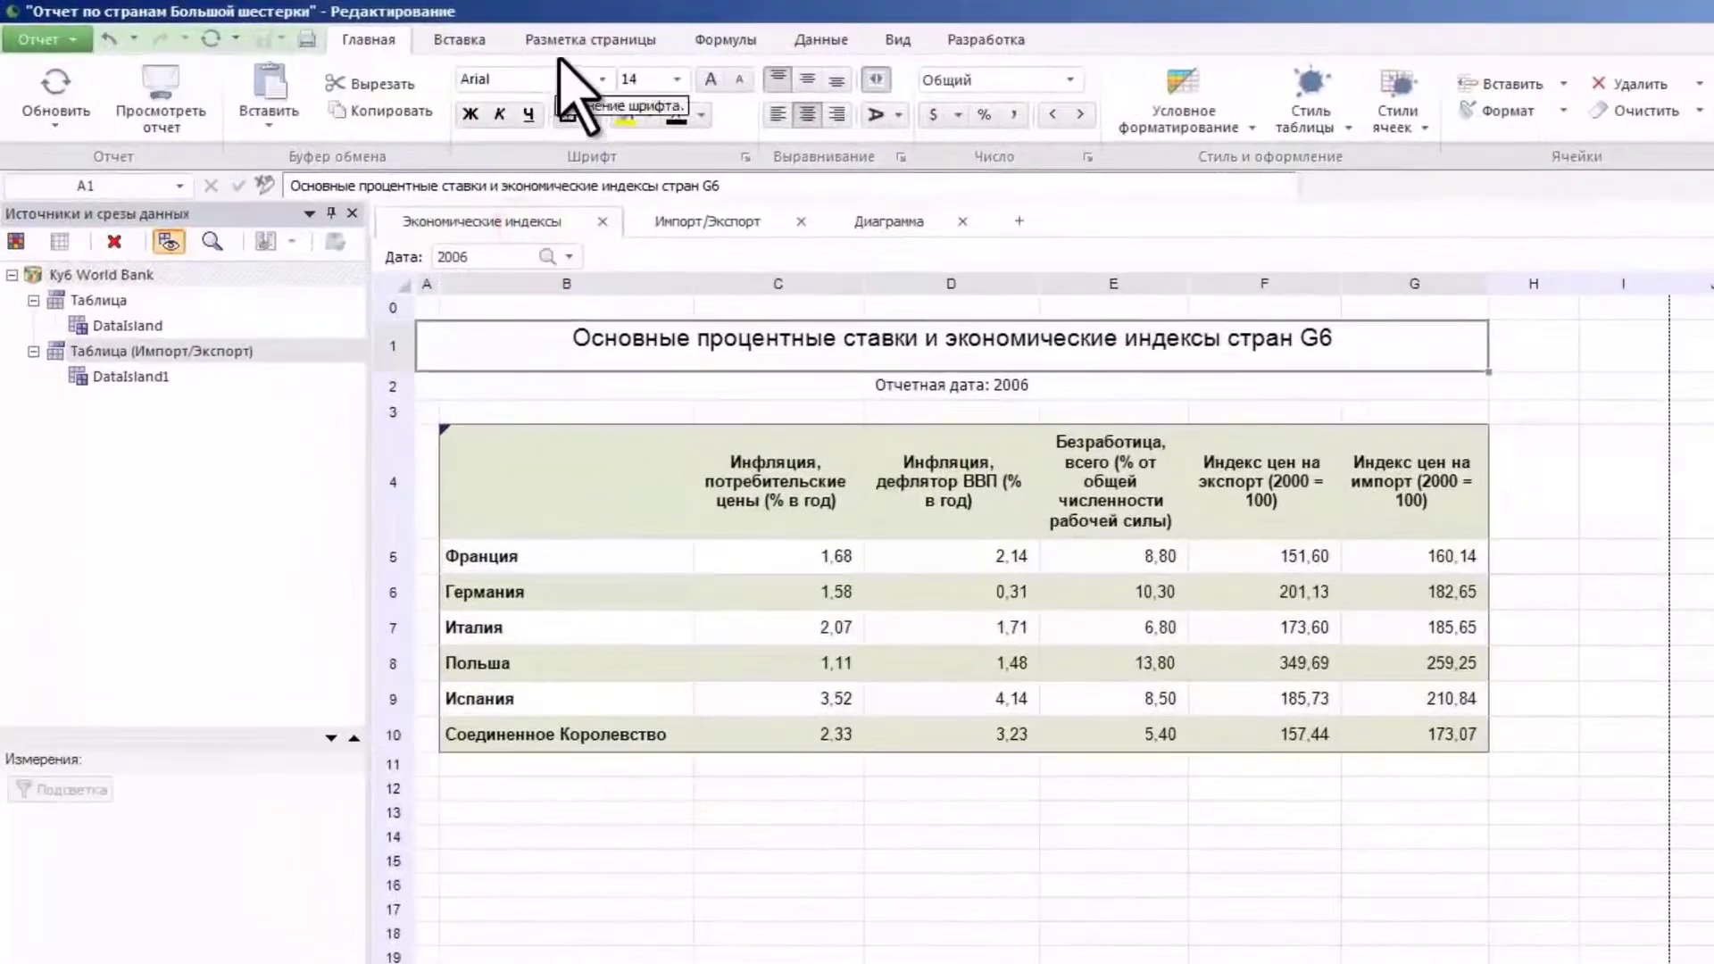
left_click(416, 30)
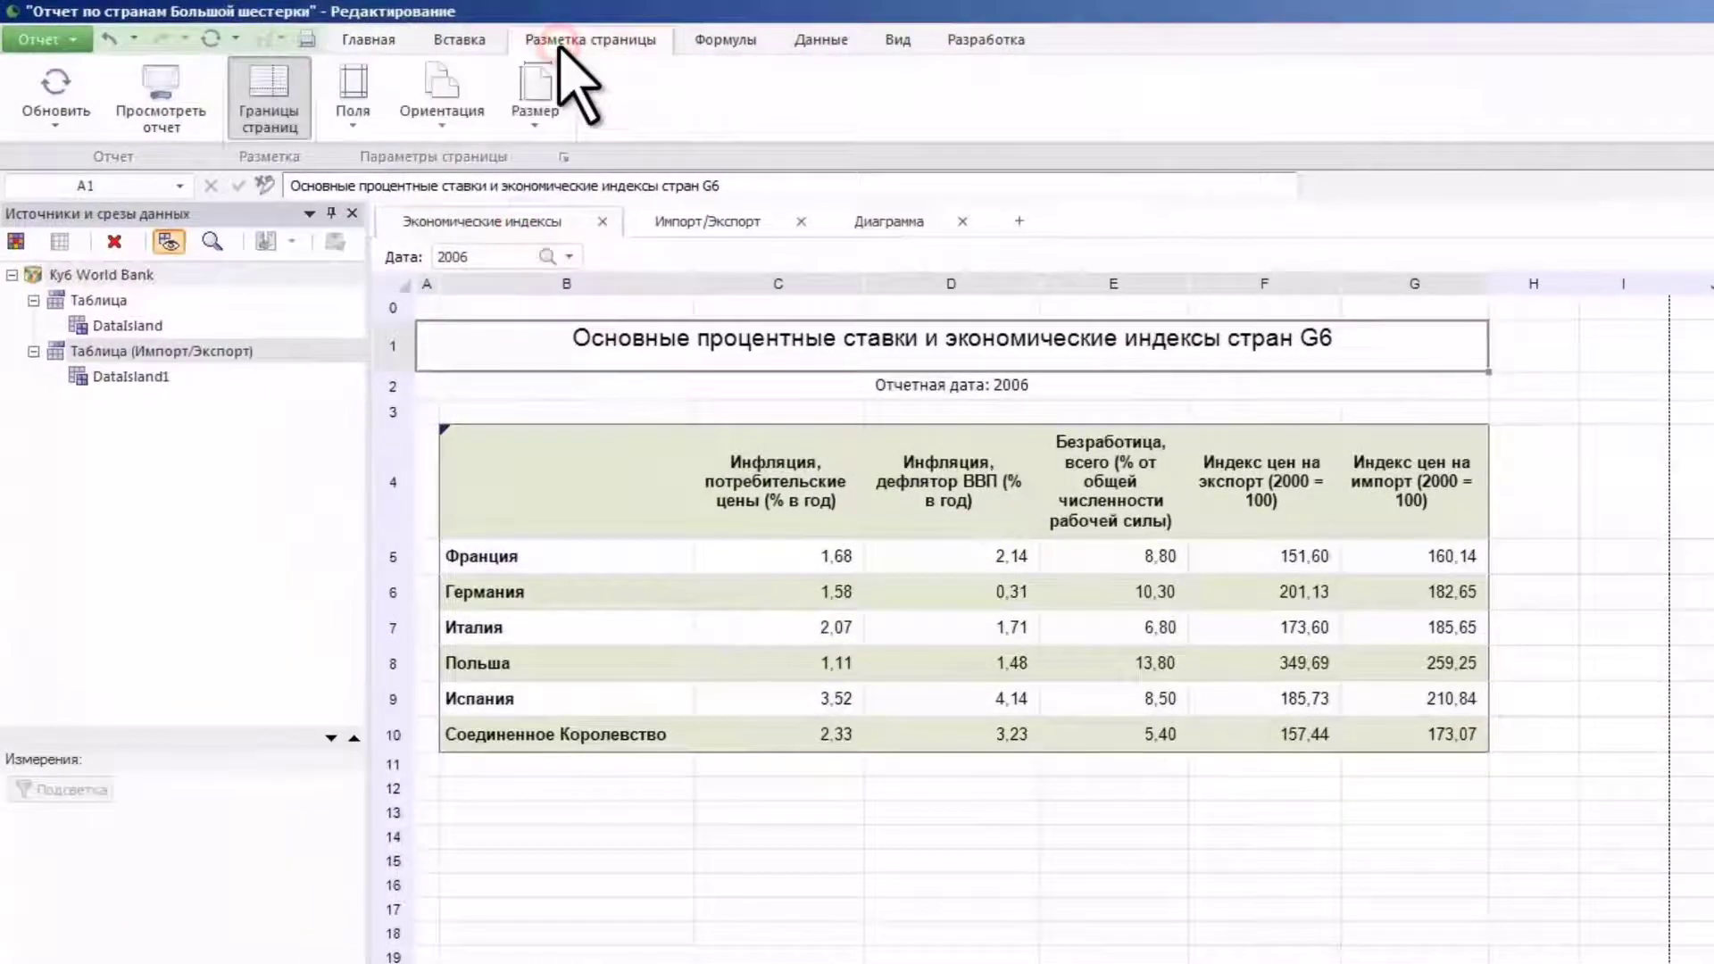
left_click(563, 158)
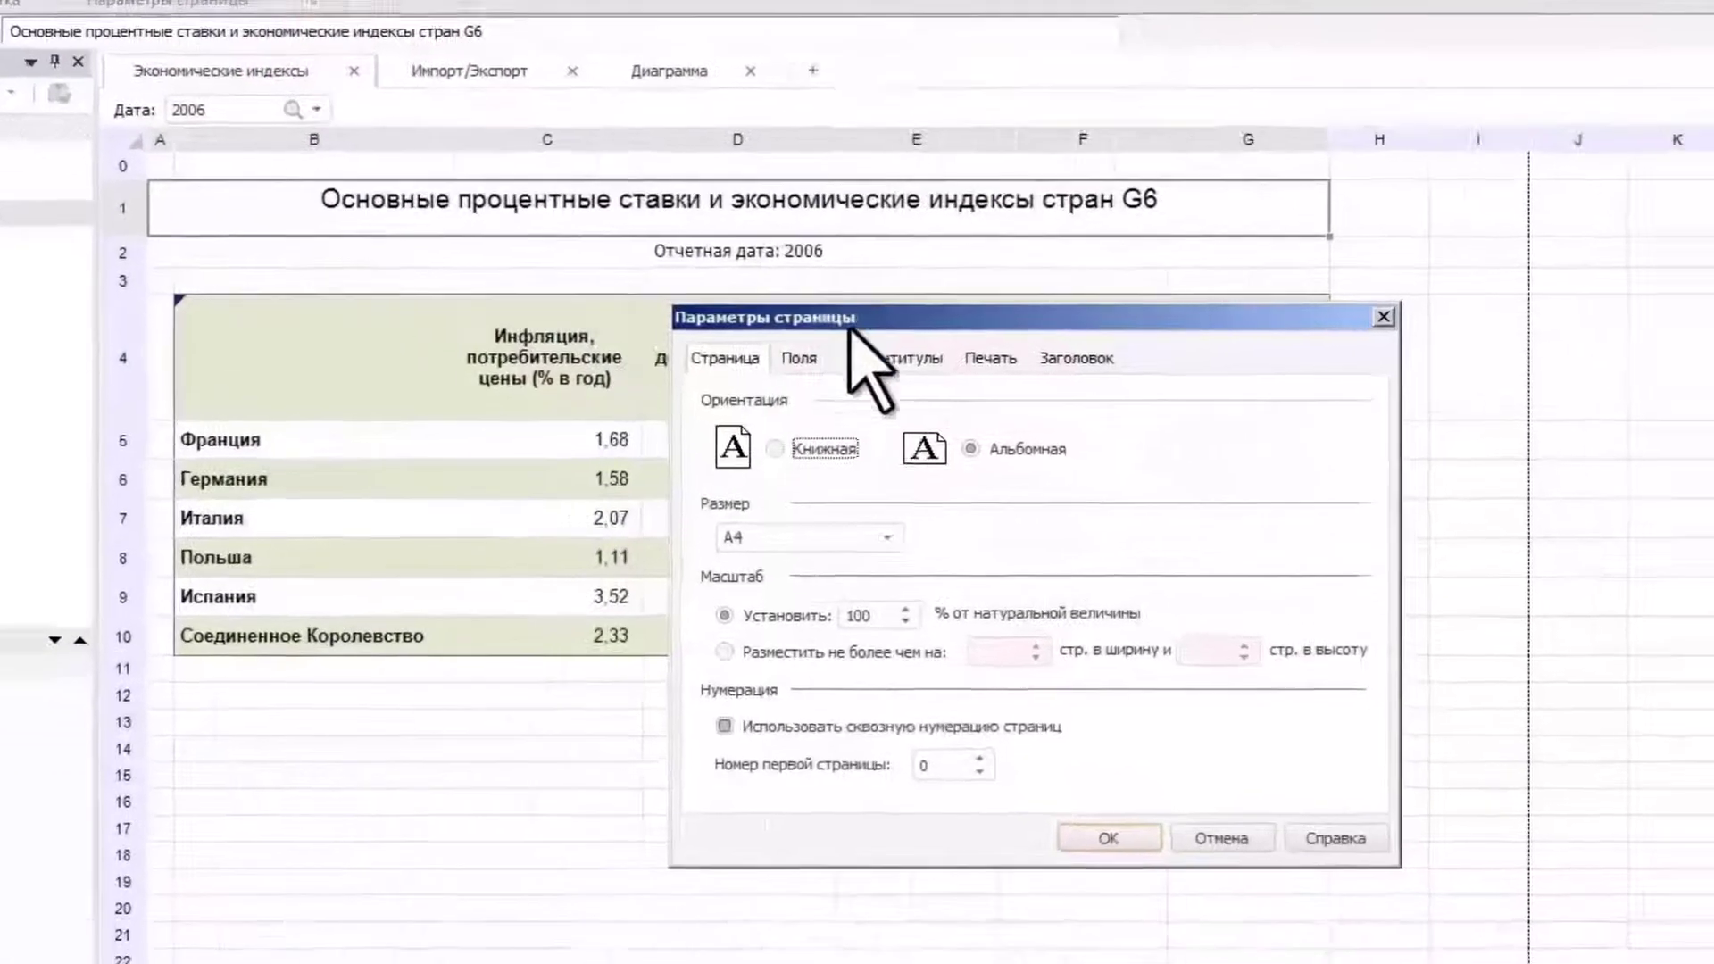
left_click(1058, 366)
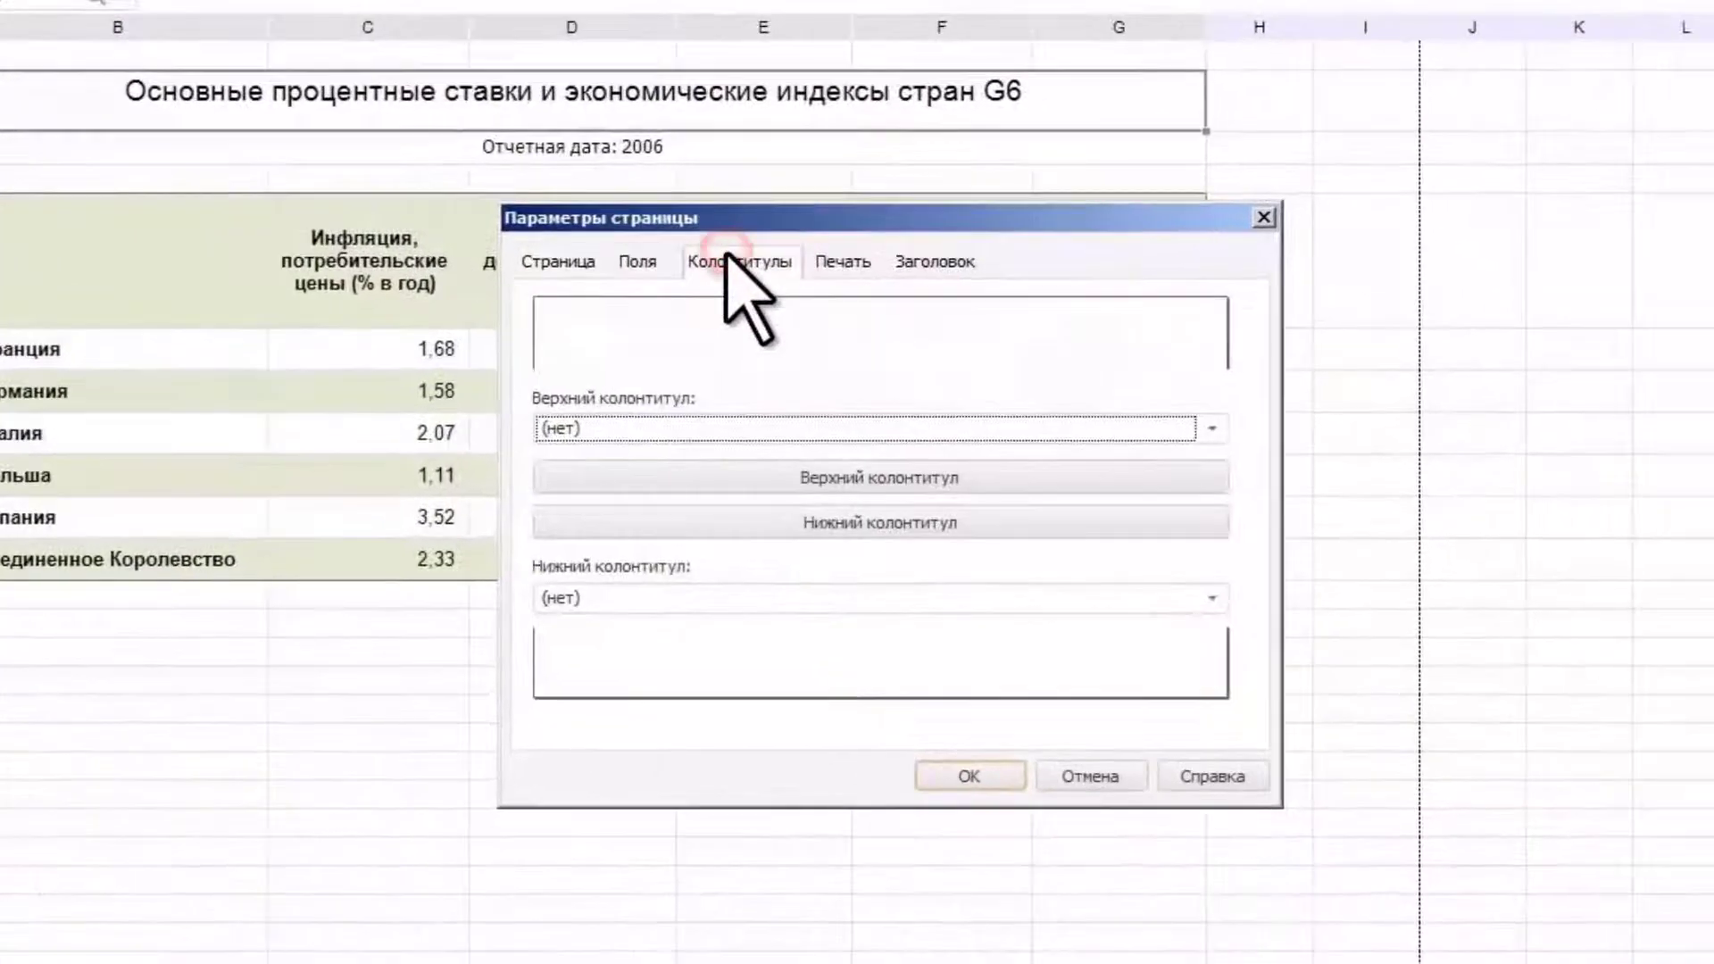
left_click(808, 475)
left_click(1006, 422)
left_click(1053, 454)
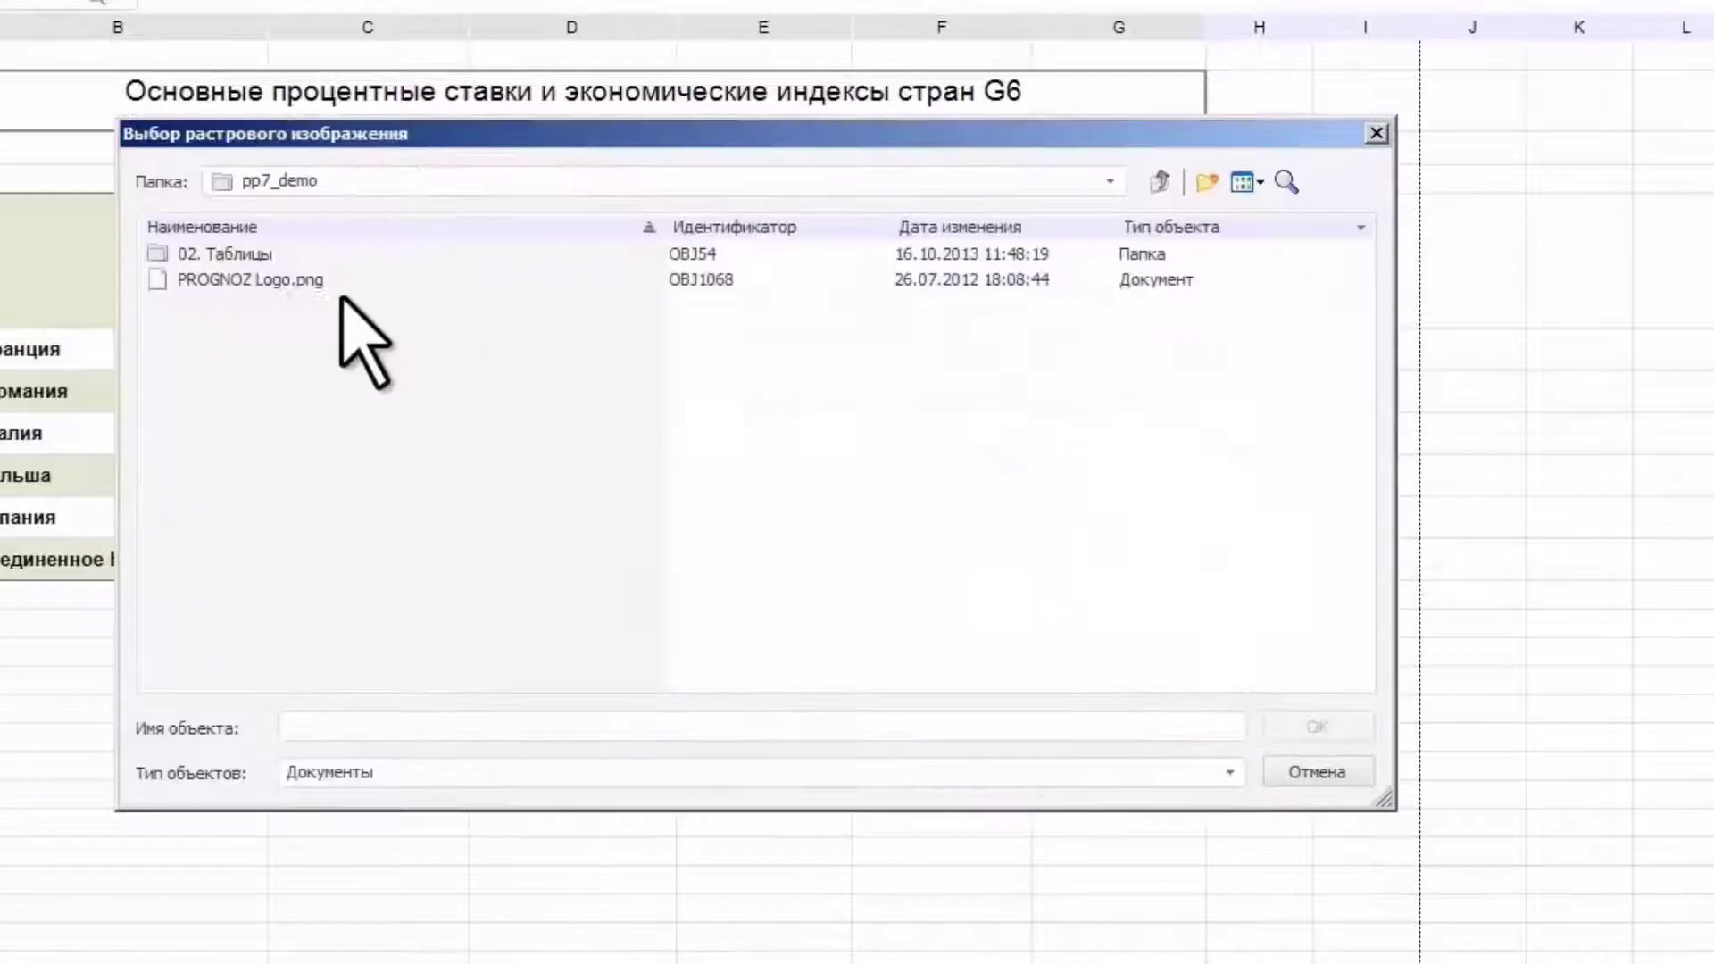
left_click(339, 280)
left_click(1311, 726)
Scale down the header logo with its proportions kept, and insert the report name &[Name] in the header's right section
left_click(1083, 414)
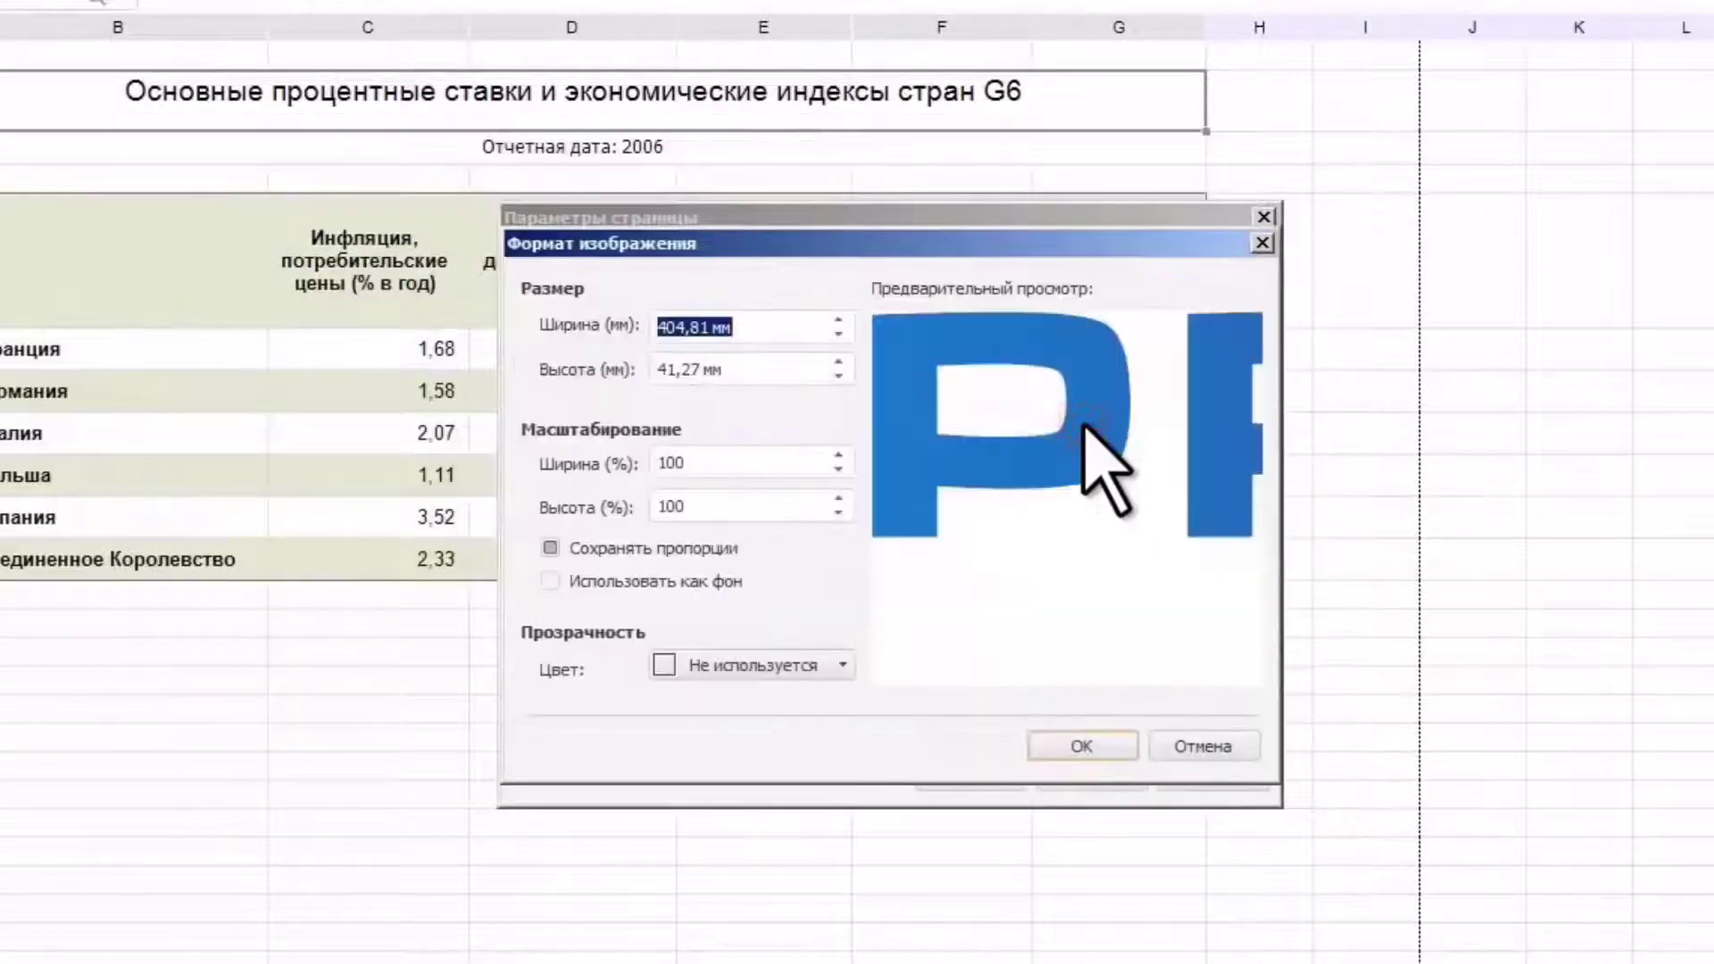
left_click(706, 460)
key("BackSpace")
left_click(1076, 748)
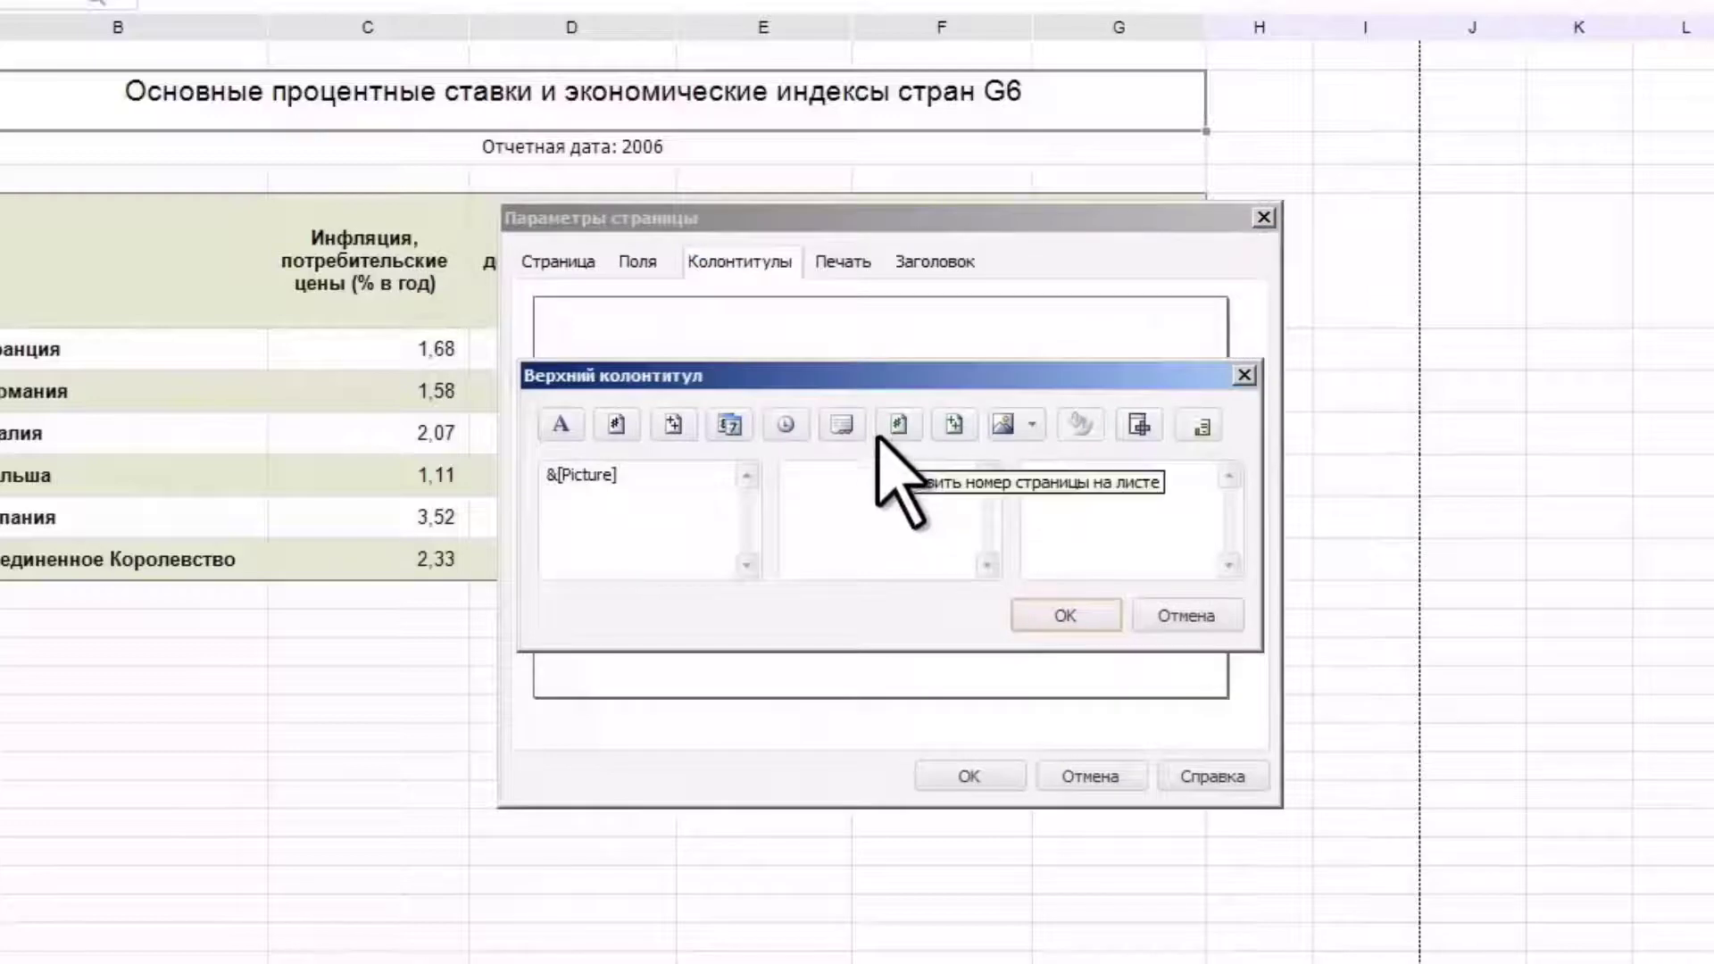
left_click(848, 425)
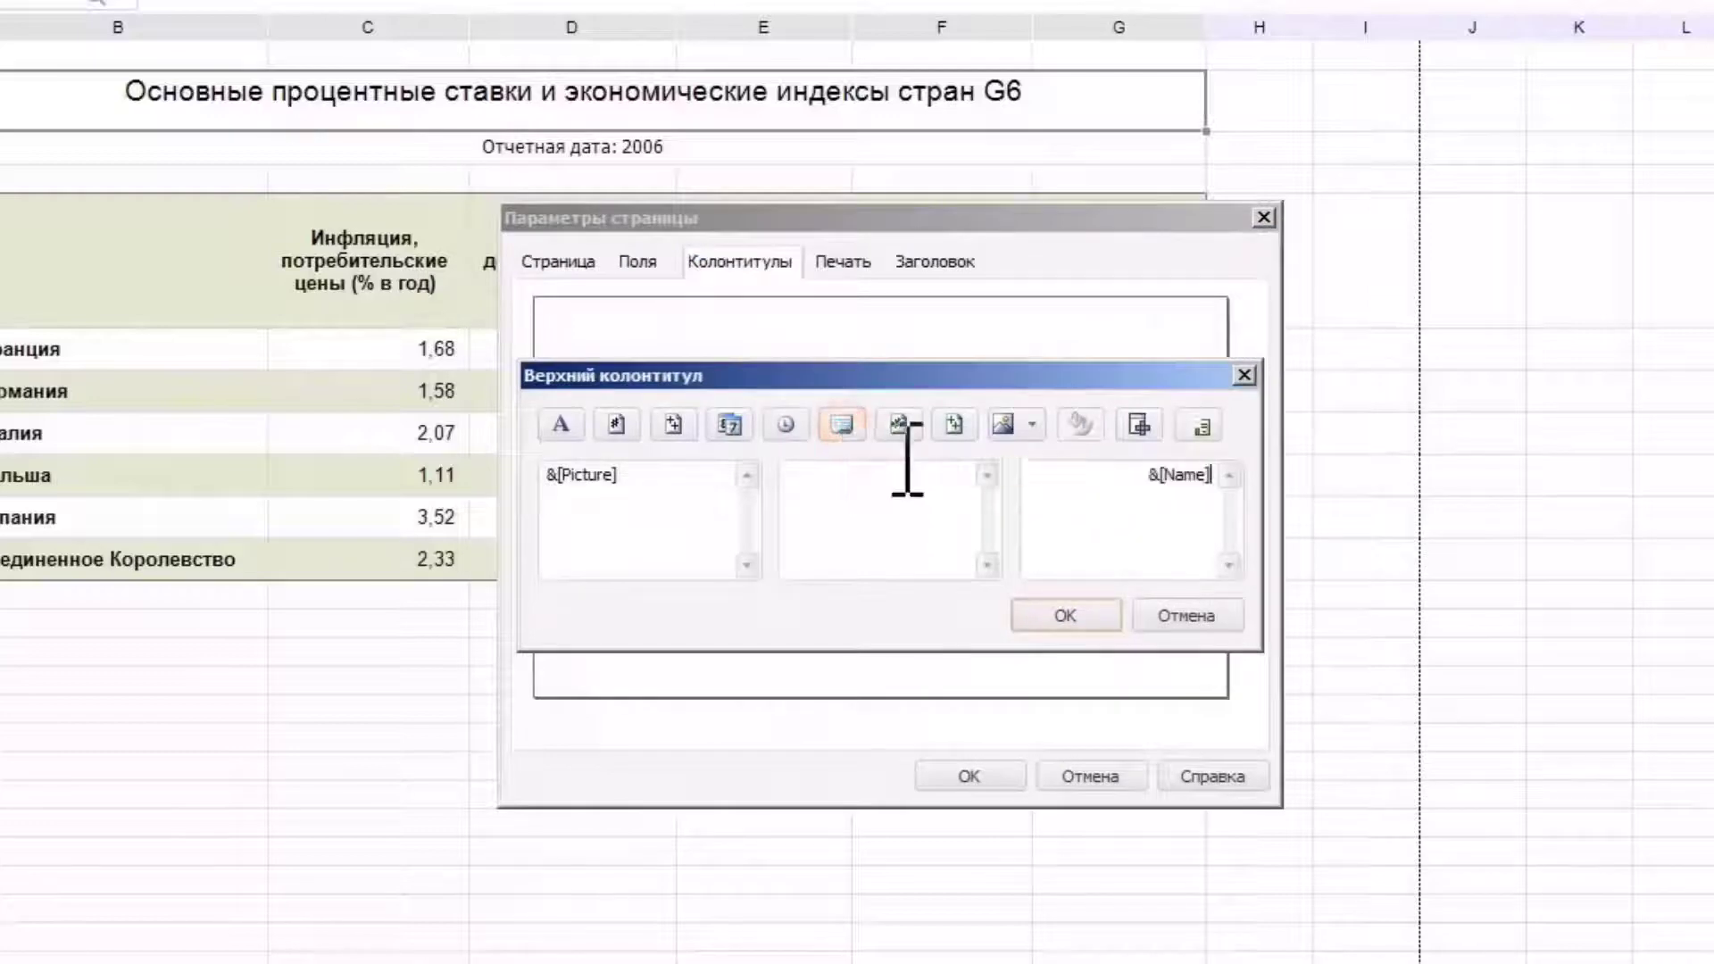
left_click(1065, 615)
Insert the page number in the right section of the page footer
left_click(1017, 522)
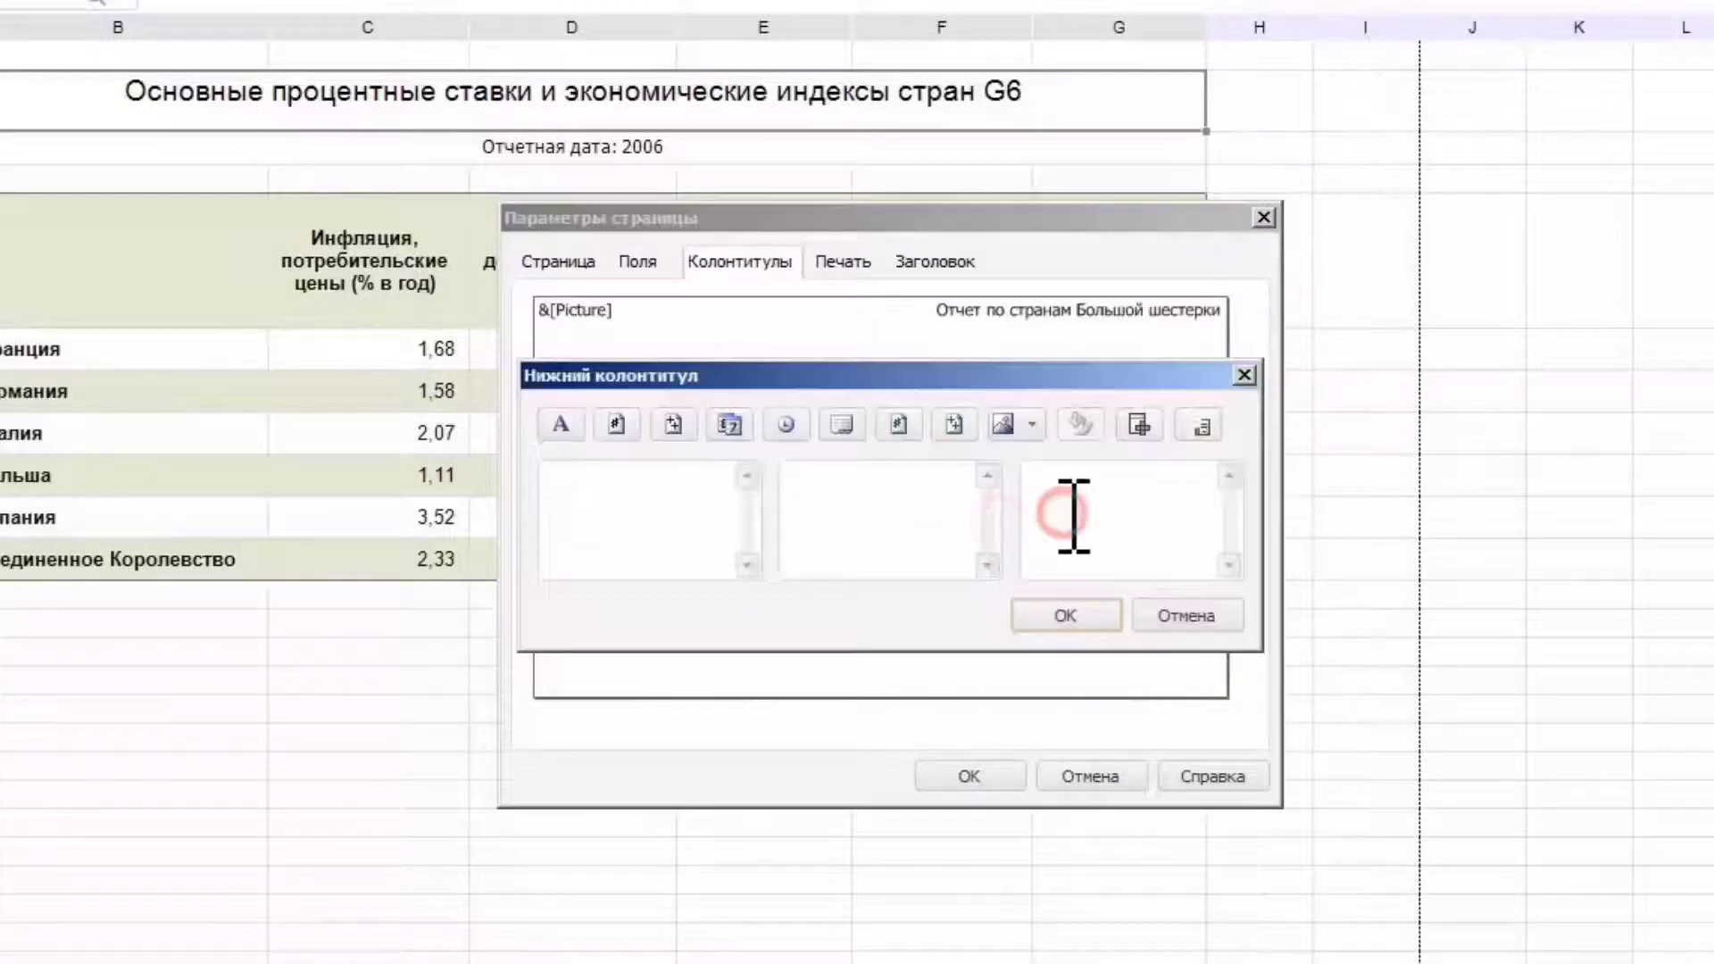
left_click(616, 425)
left_click(1039, 614)
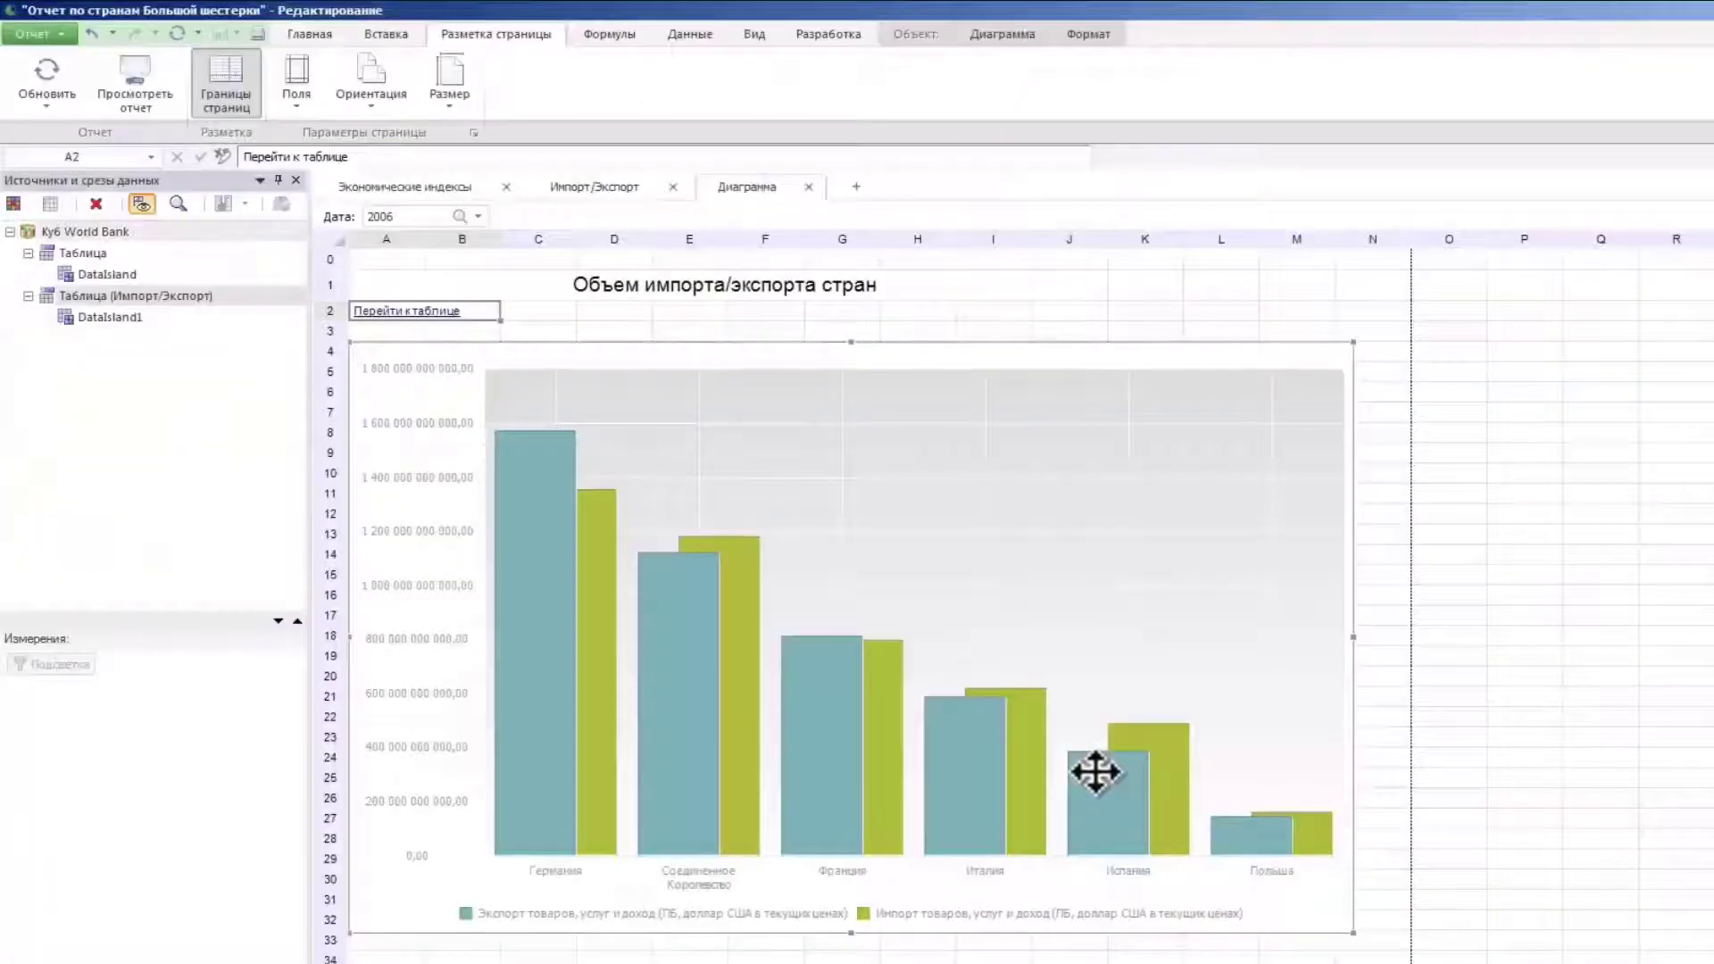
Check the new header and footer of the report sheets in the print preview, and close it
left_click(28, 34)
mouse_move(85, 366)
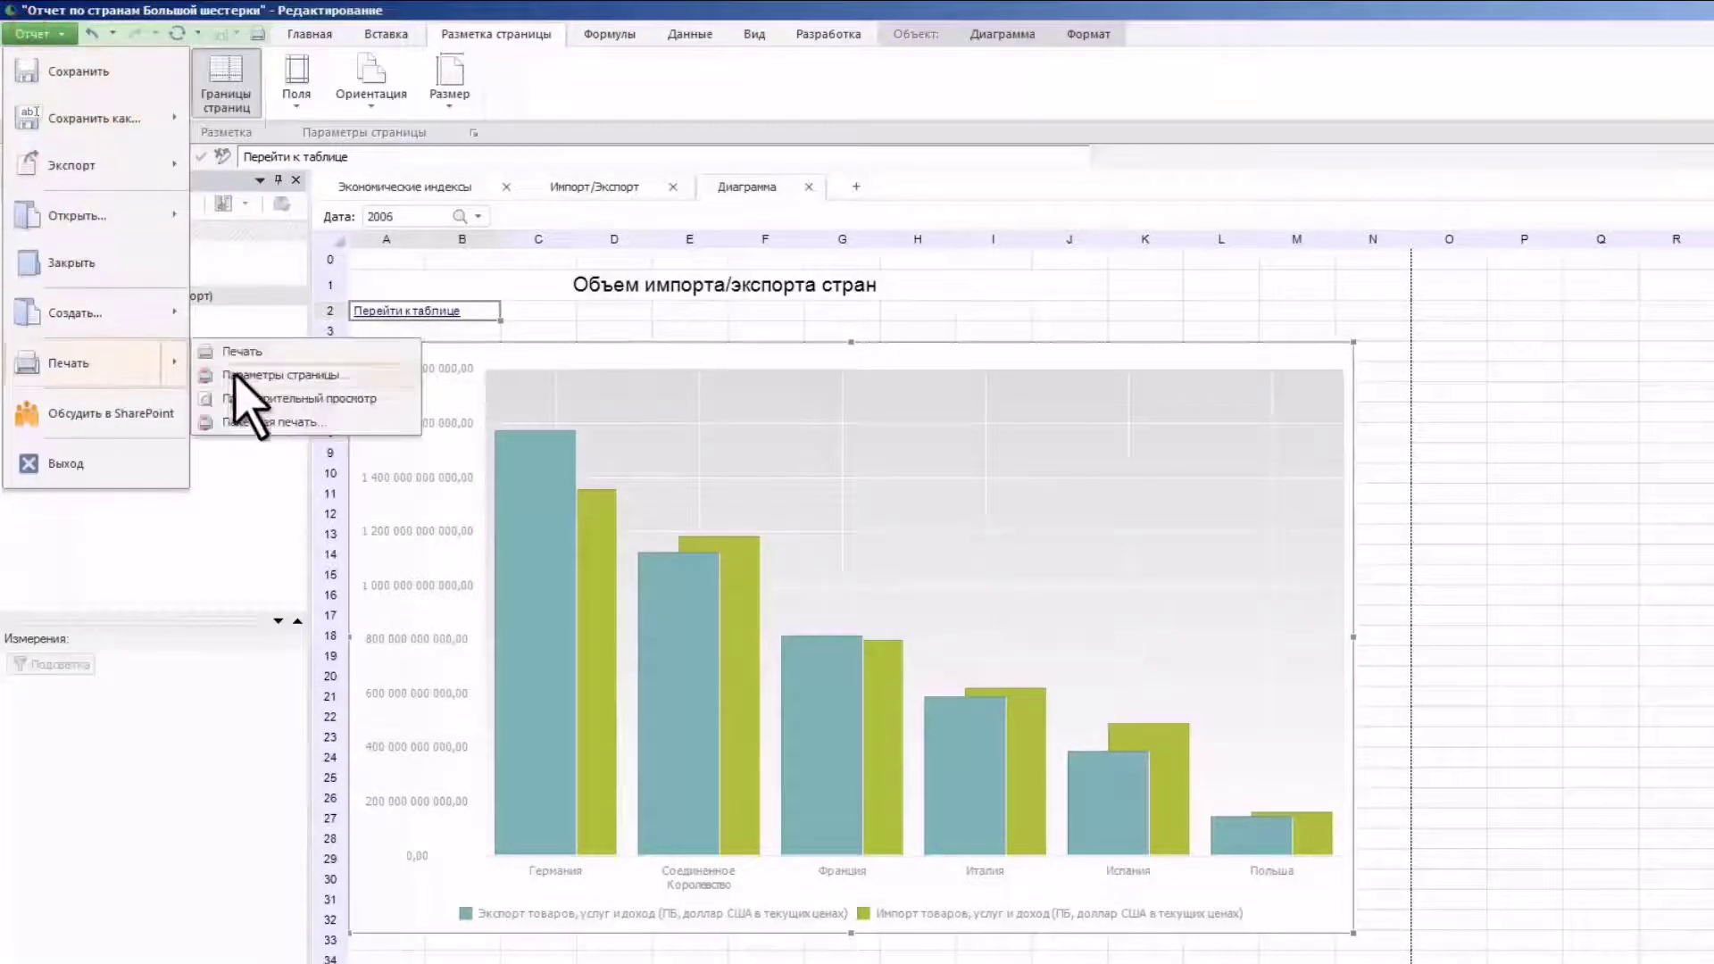
left_click(238, 402)
left_click(306, 60)
left_click(309, 106)
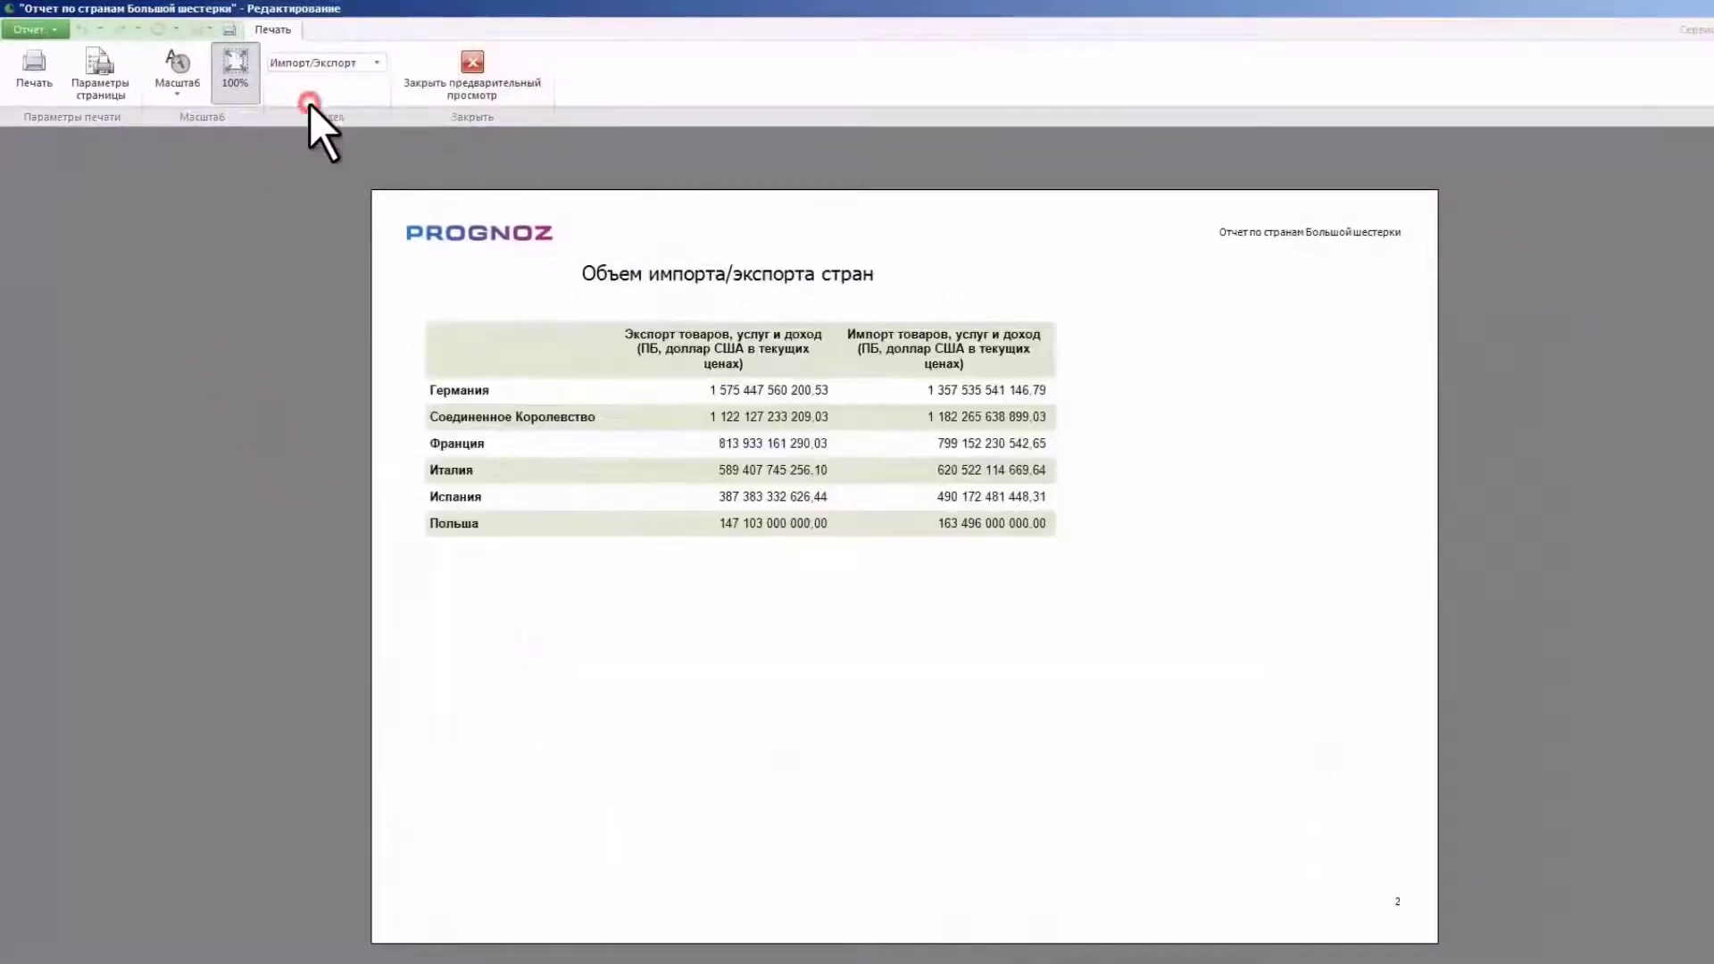
left_click(309, 62)
left_click(309, 86)
left_click(444, 60)
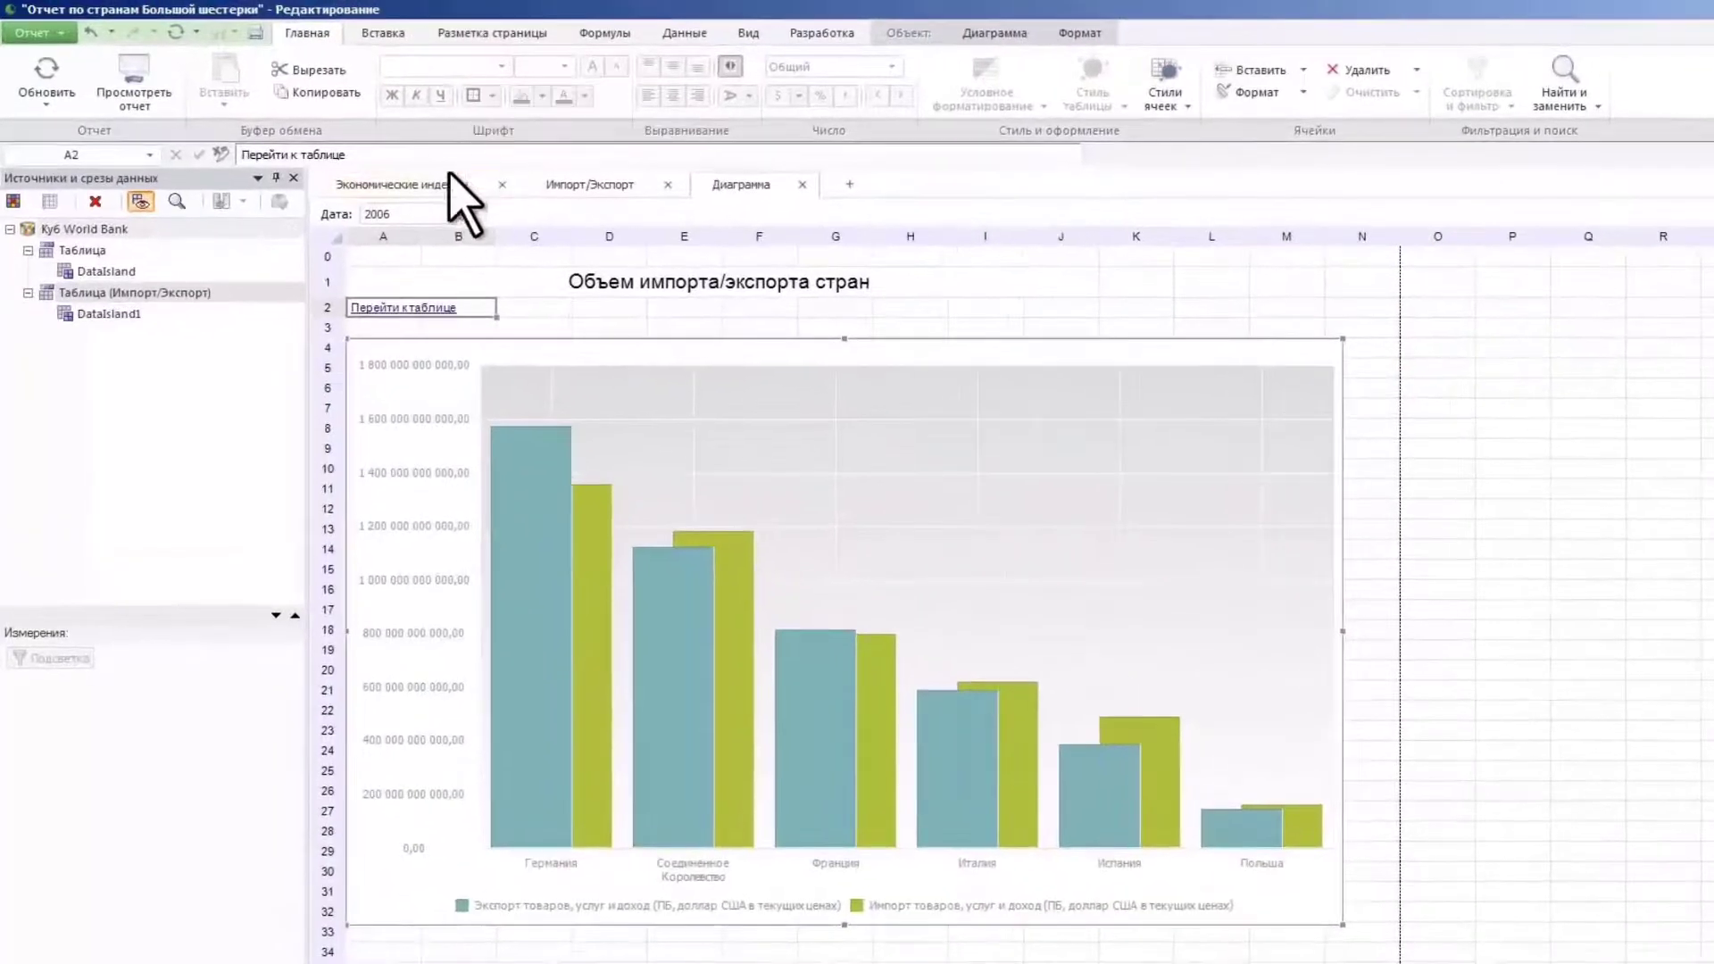
Hide the headings, the grid and the formula bar while on the sheet Экономические индексы
left_click(398, 167)
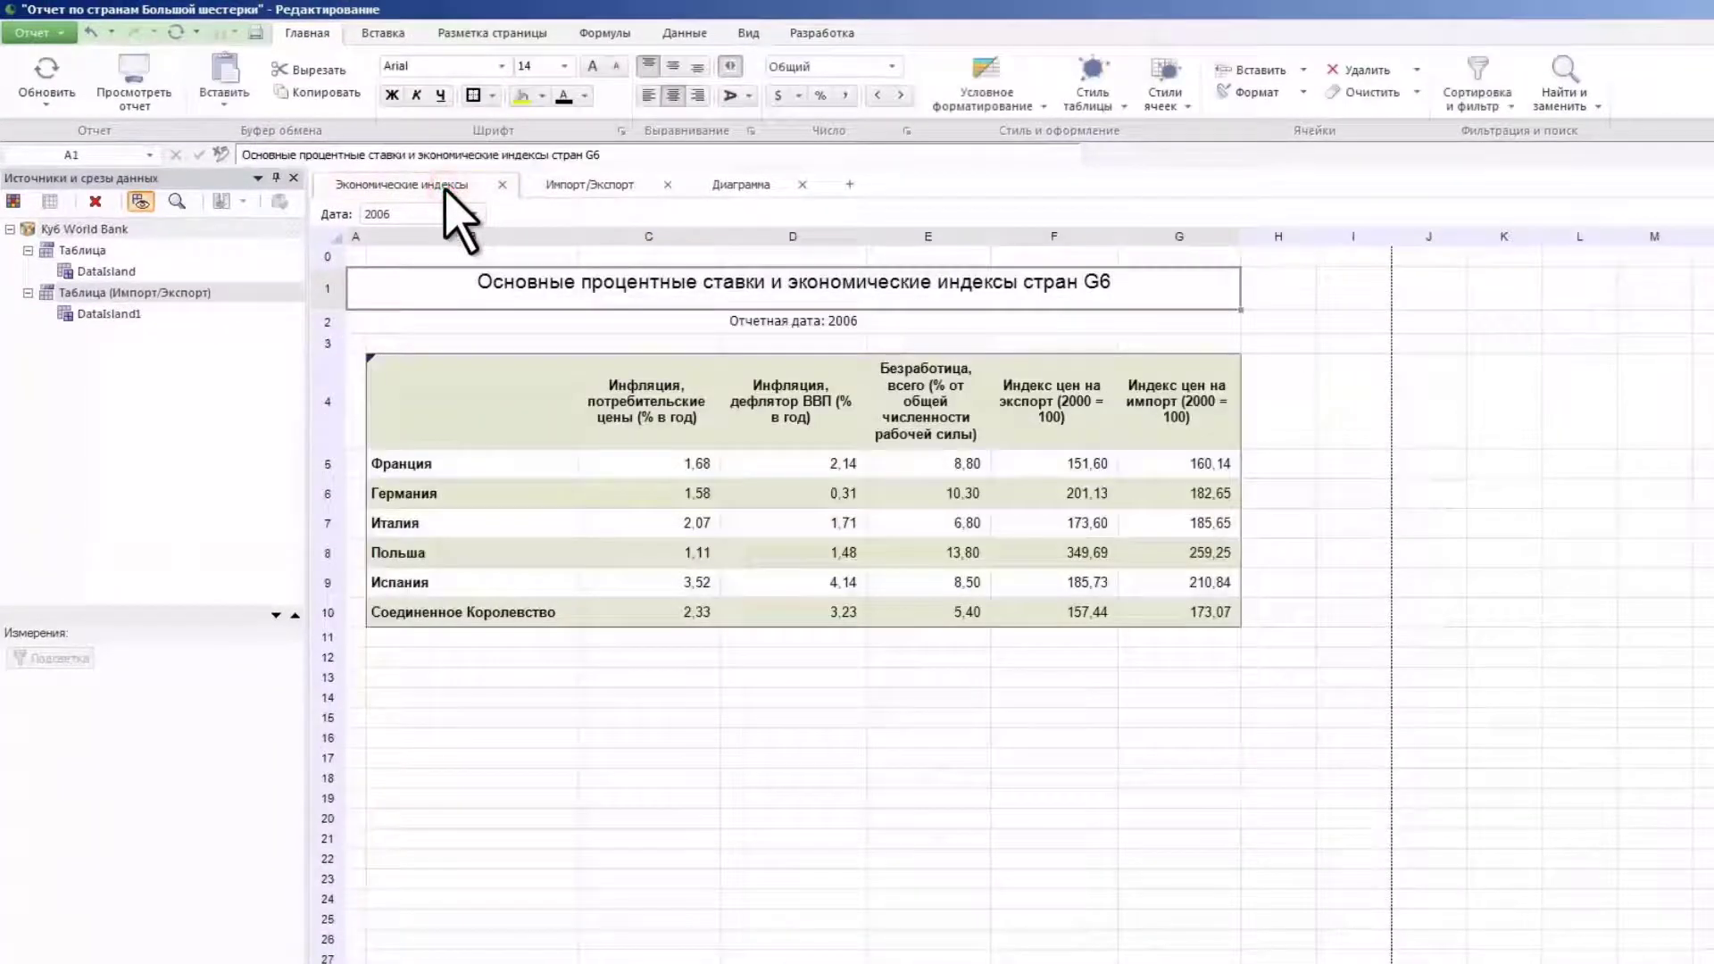
left_click(747, 34)
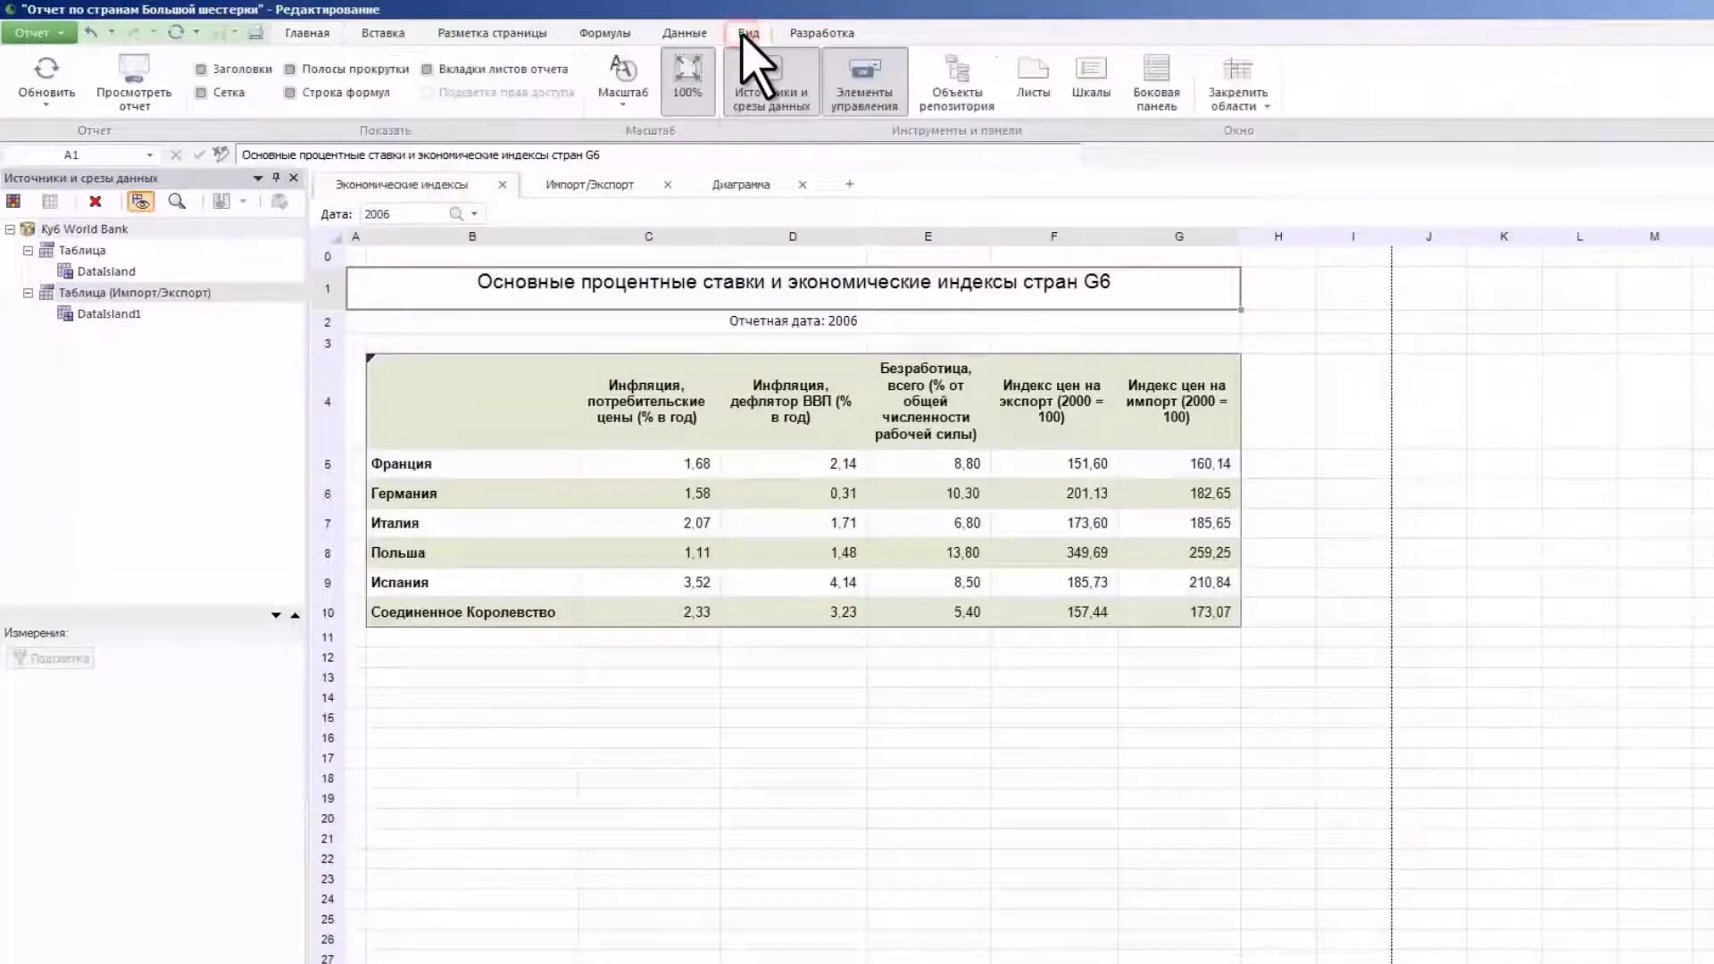
left_click(224, 71)
left_click(225, 89)
left_click(326, 92)
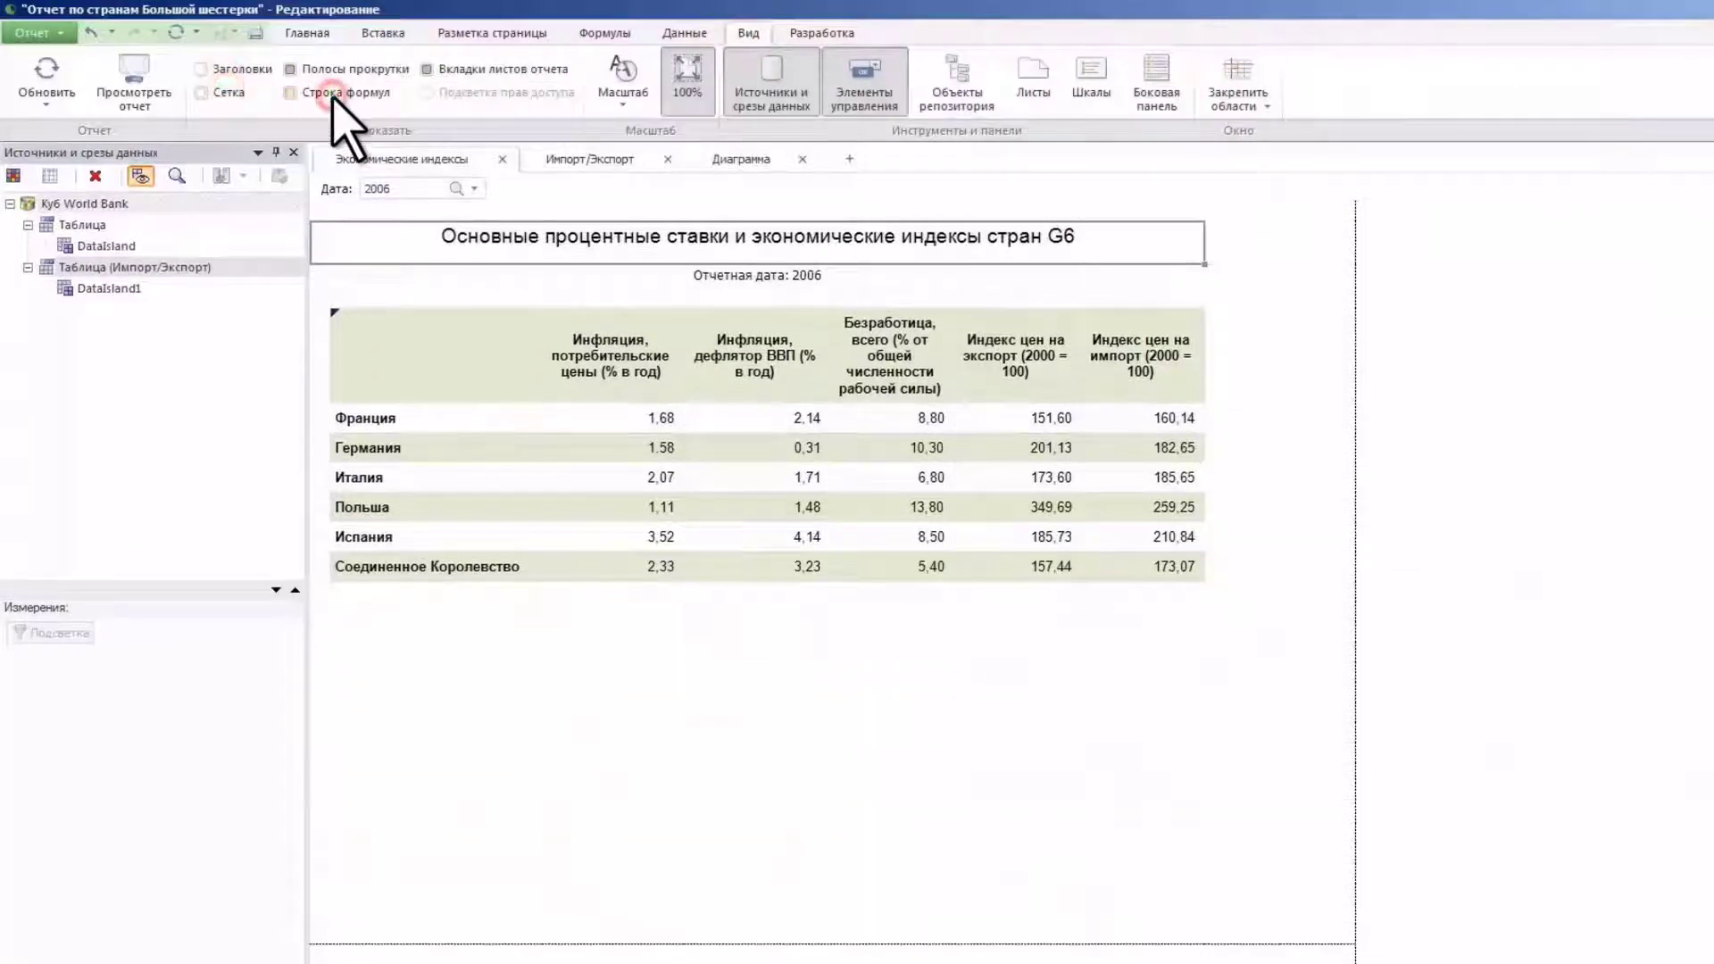
Turn off Заголовки and Сетка on the sheets Импорт/Экспорт and Диаграмма
left_click(580, 160)
left_click(234, 70)
left_click(741, 159)
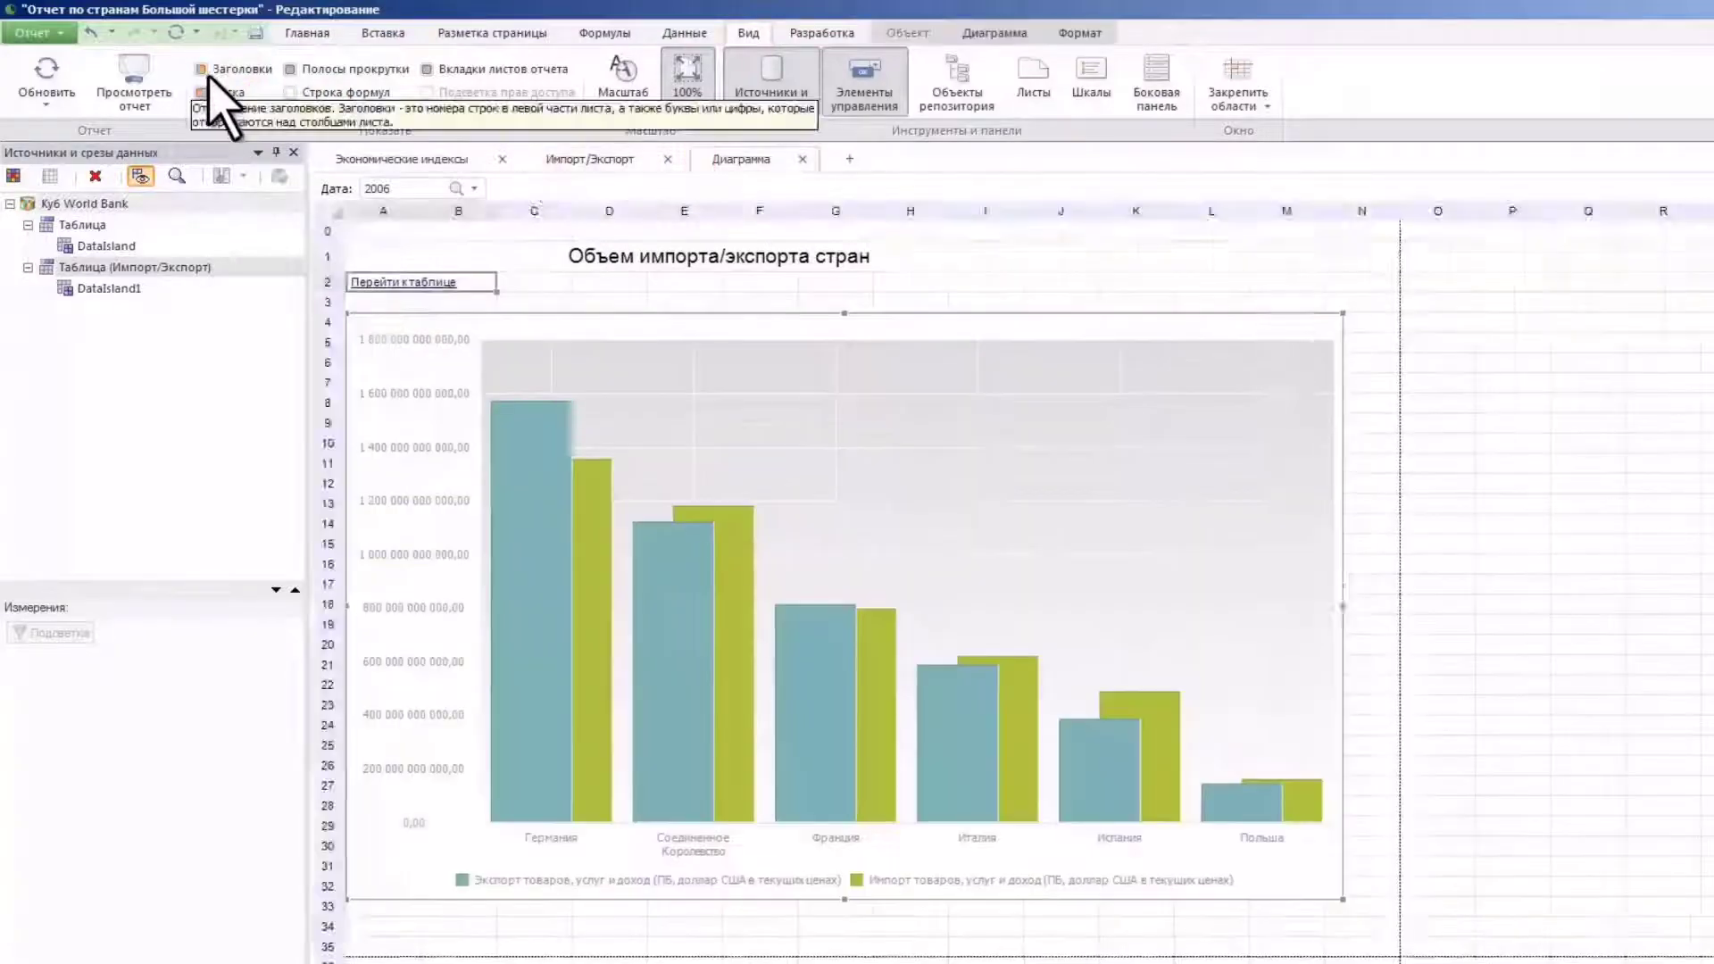
left_click(219, 70)
left_click(218, 95)
Return to the sheet Экономические индексы and save the report
left_click(367, 157)
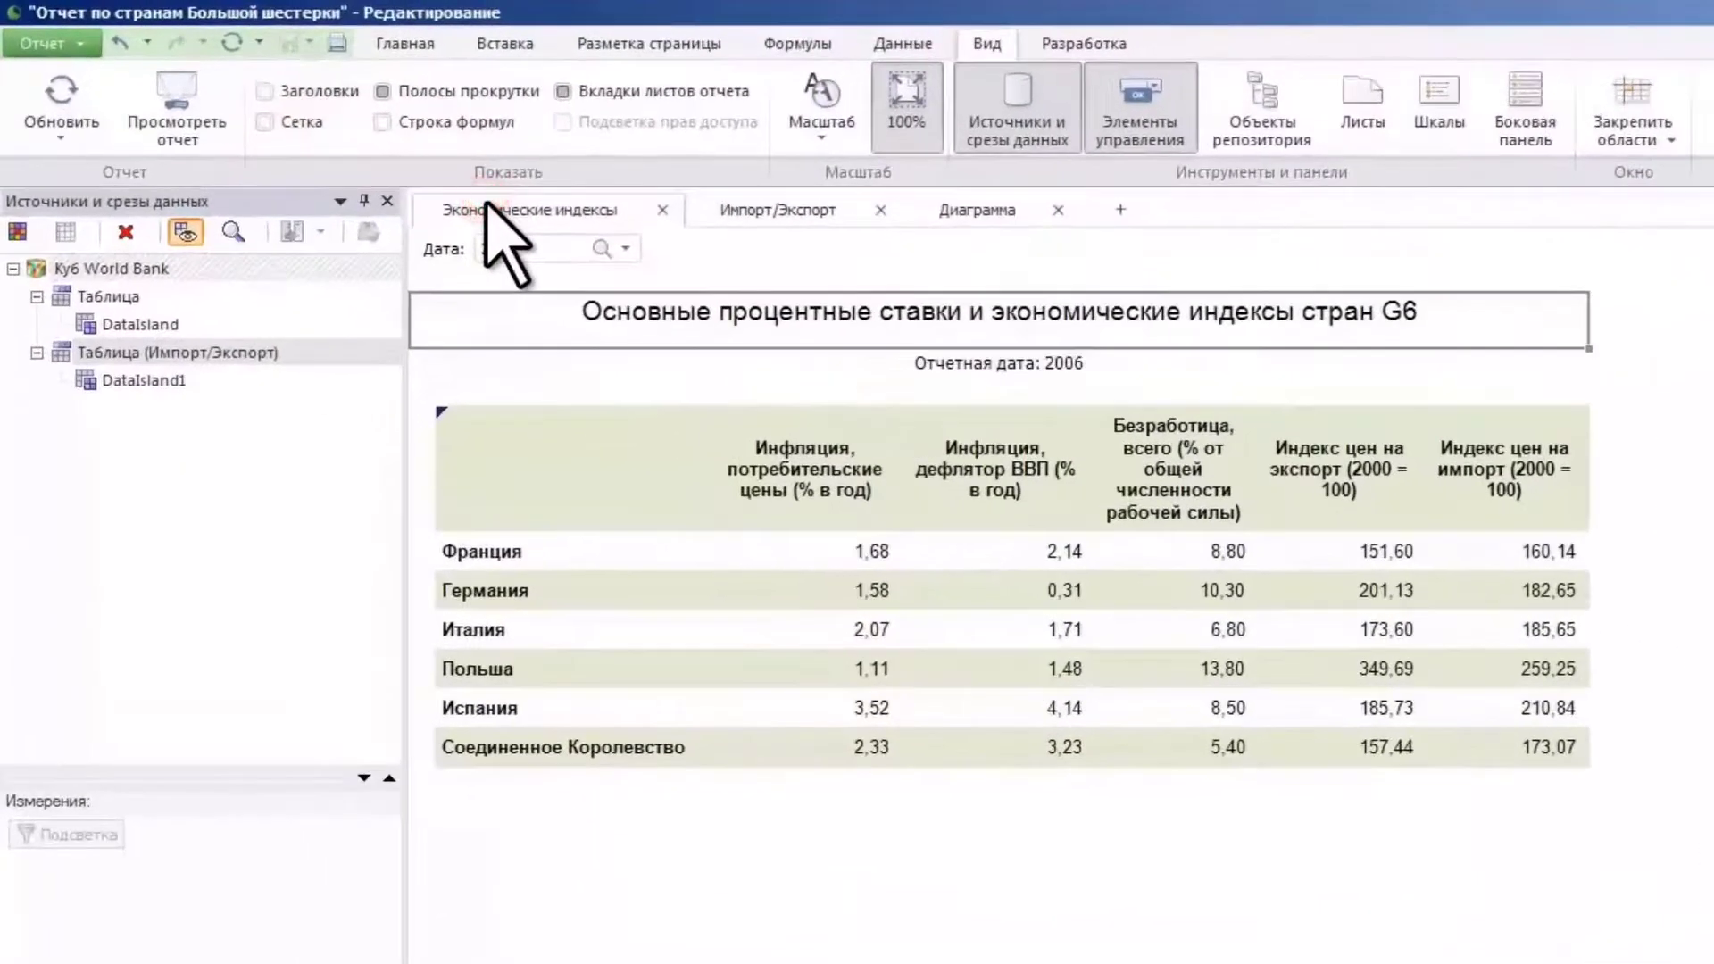
left_click(45, 42)
left_click(59, 86)
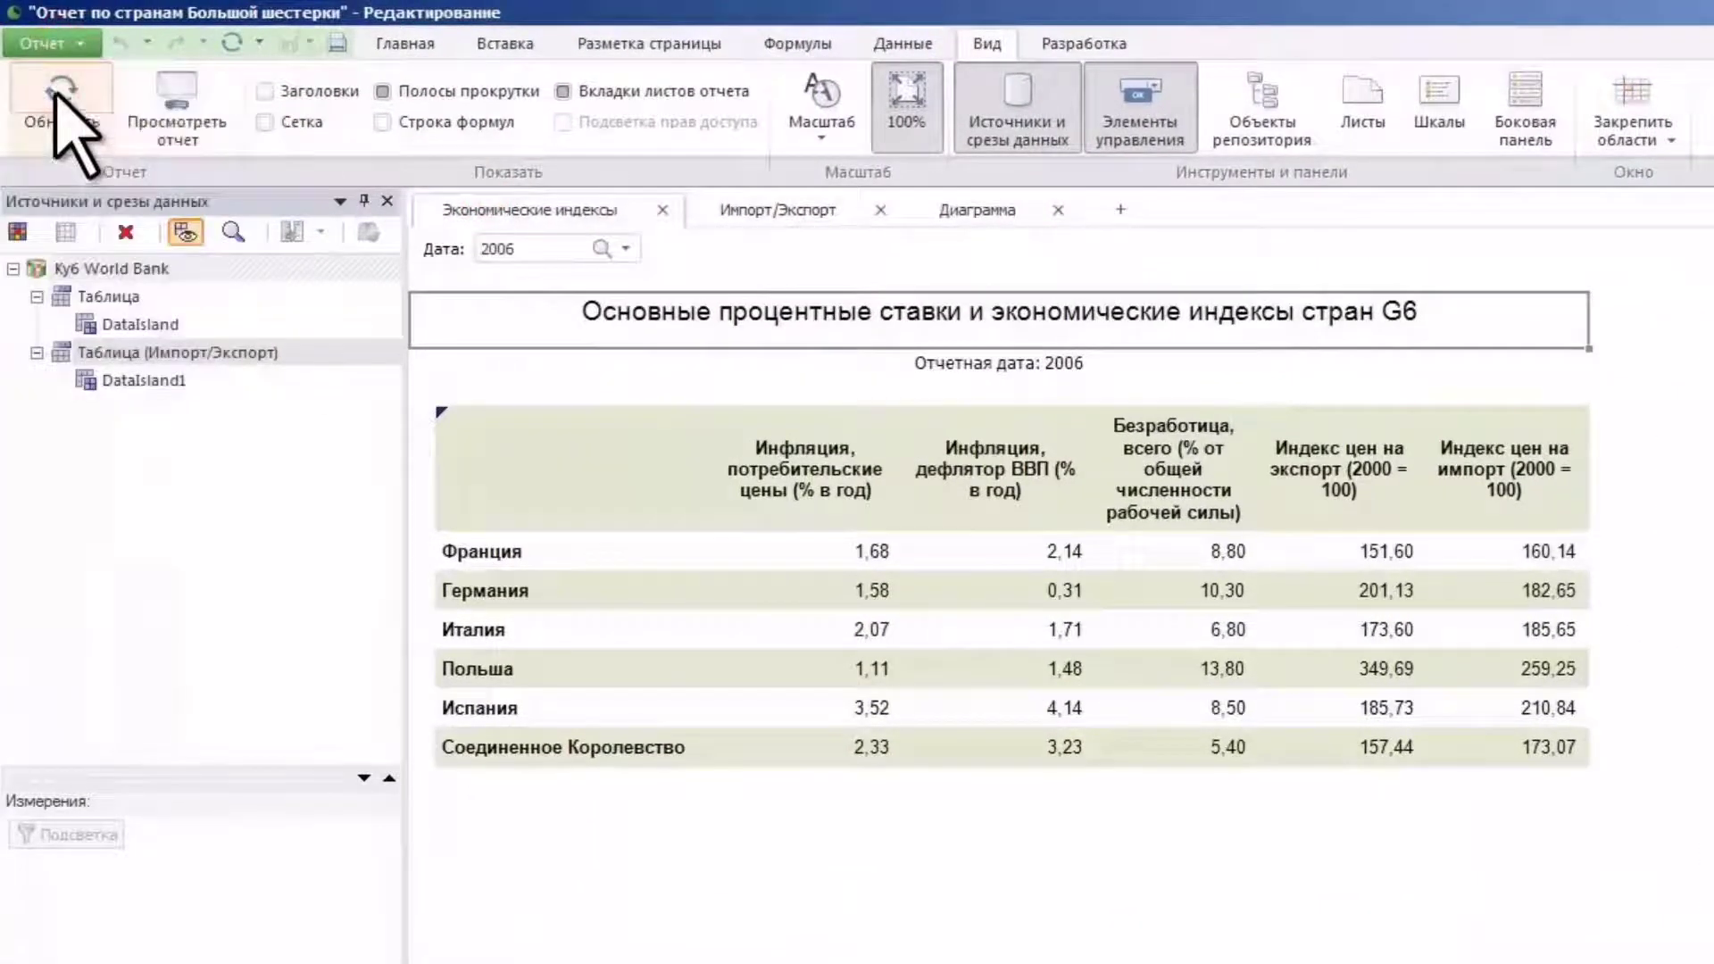
Open the list of formats available for exporting the report
left_click(44, 43)
mouse_move(62, 207)
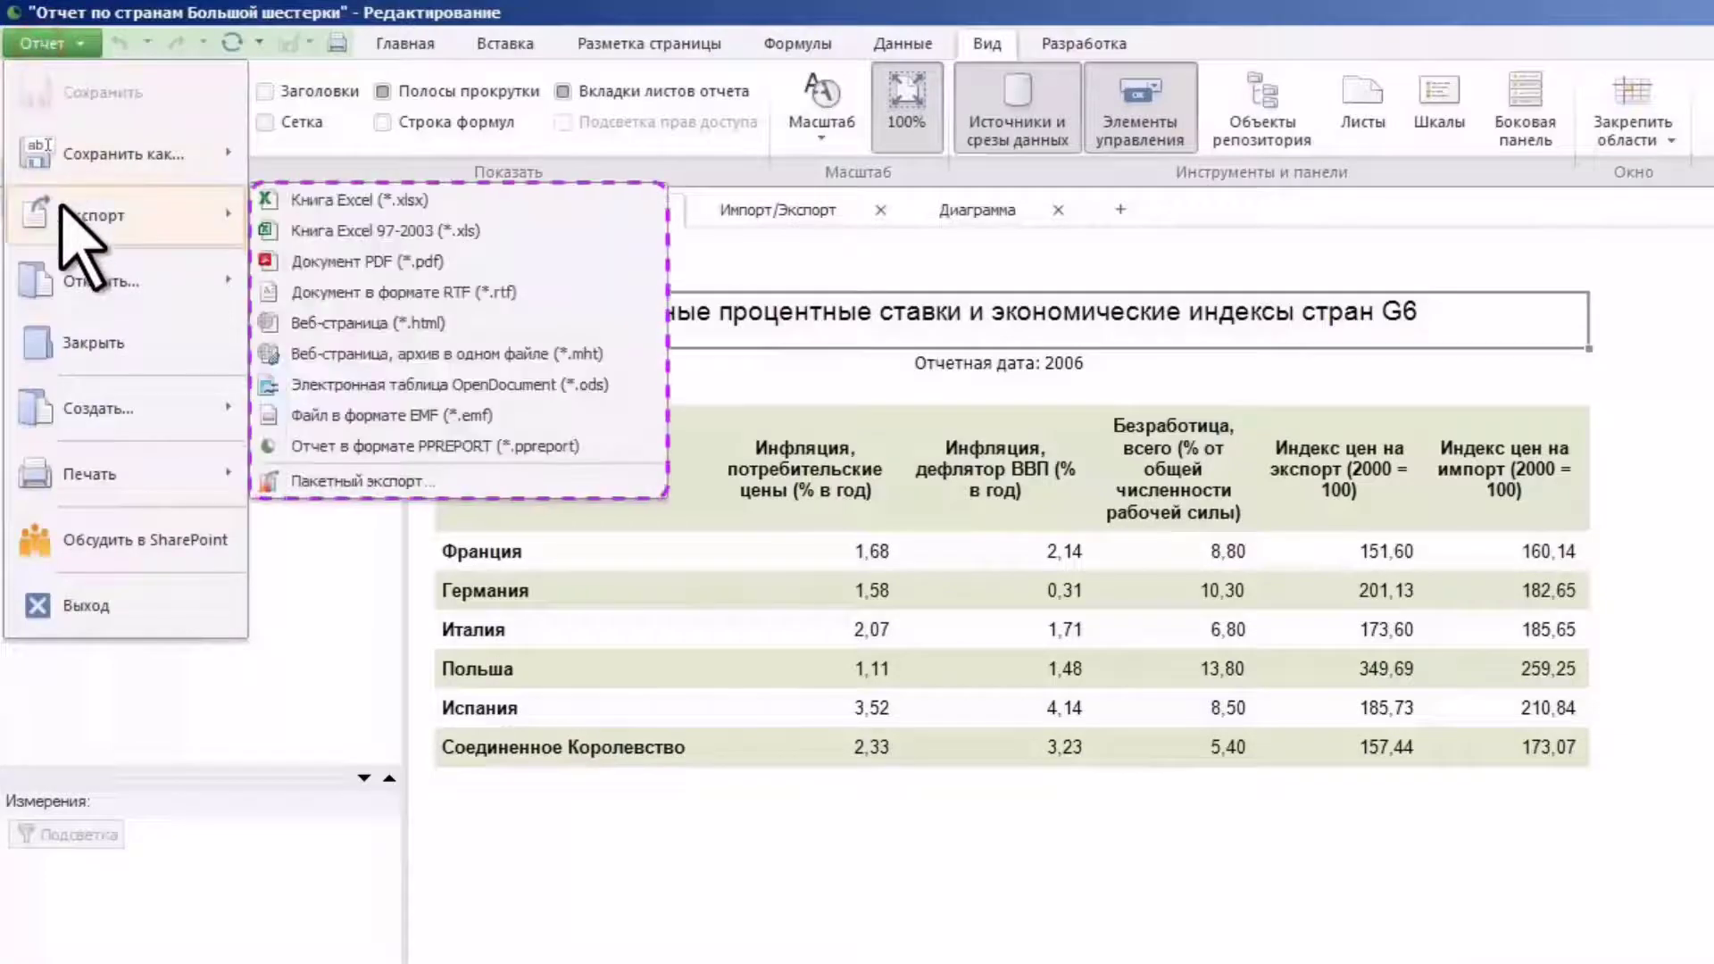